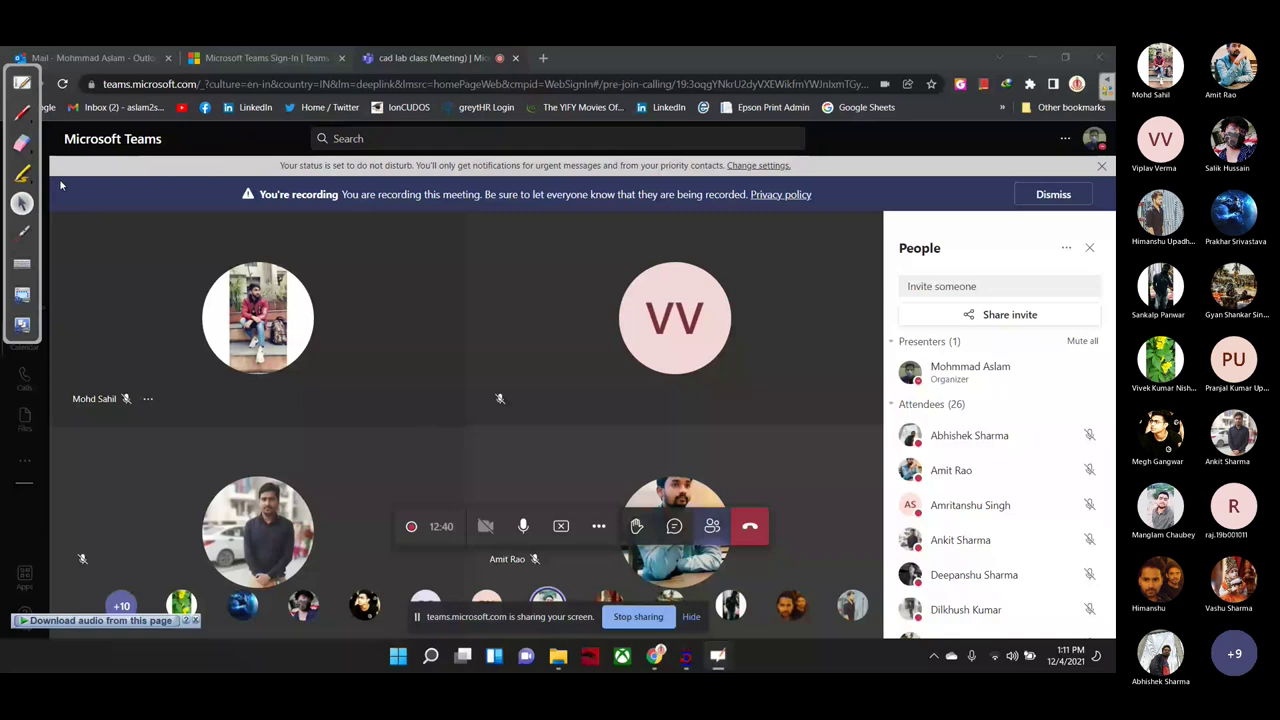
Step: Sketch the beam and its two supports as red lines with the OpenBoard pen
{"action": "left_click", "coordinate": [22, 112]}
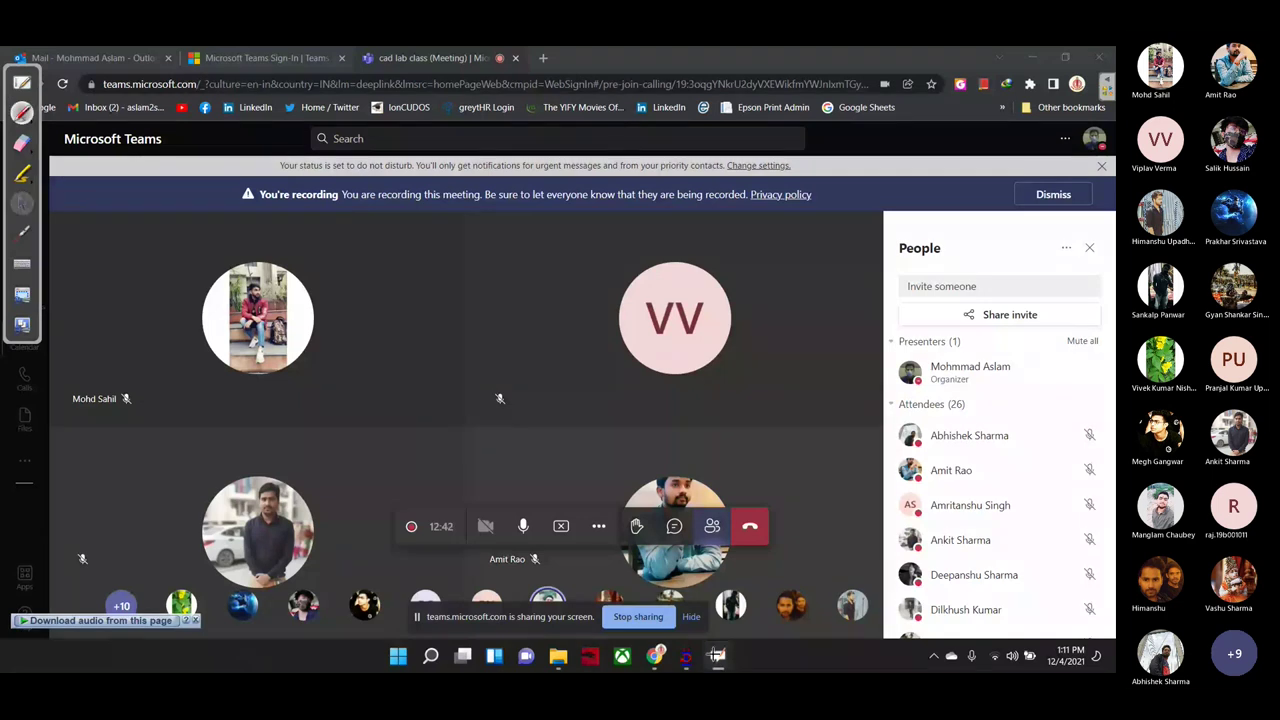
{"action": "left_click", "coordinate": [21, 204]}
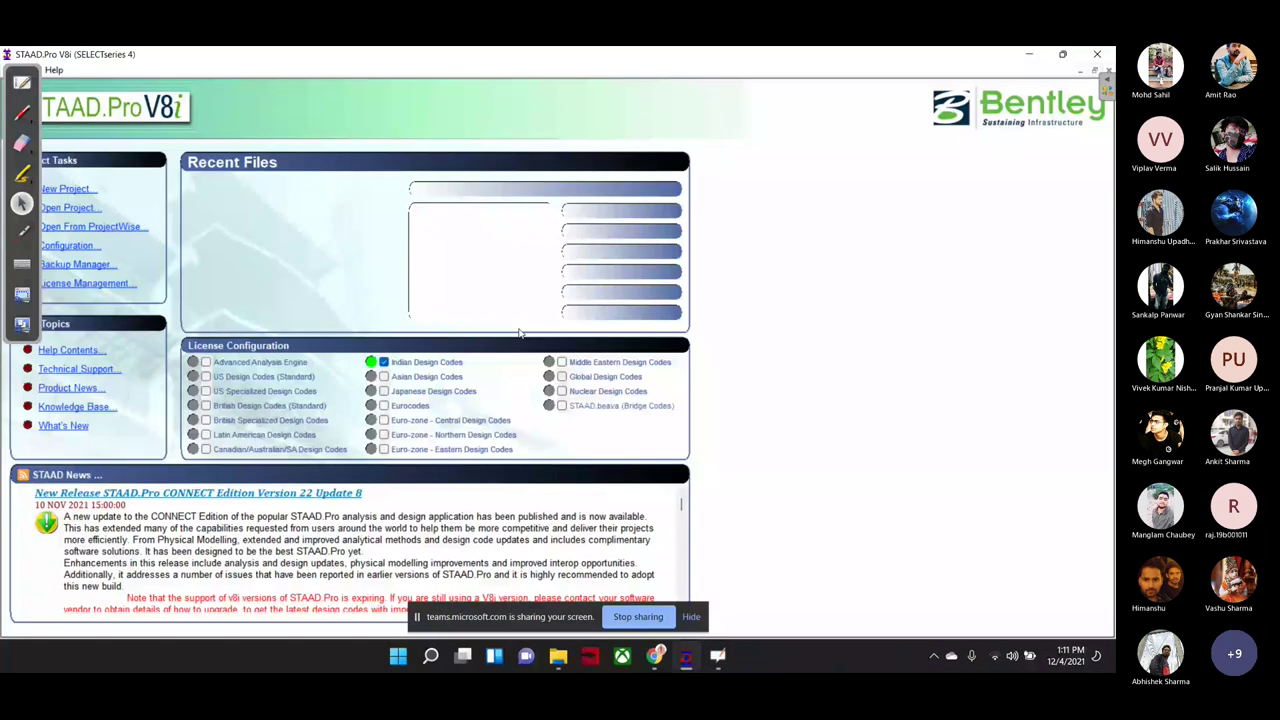
{"action": "left_click_drag", "start_coordinate": [720, 214], "coordinate": [978, 209]}
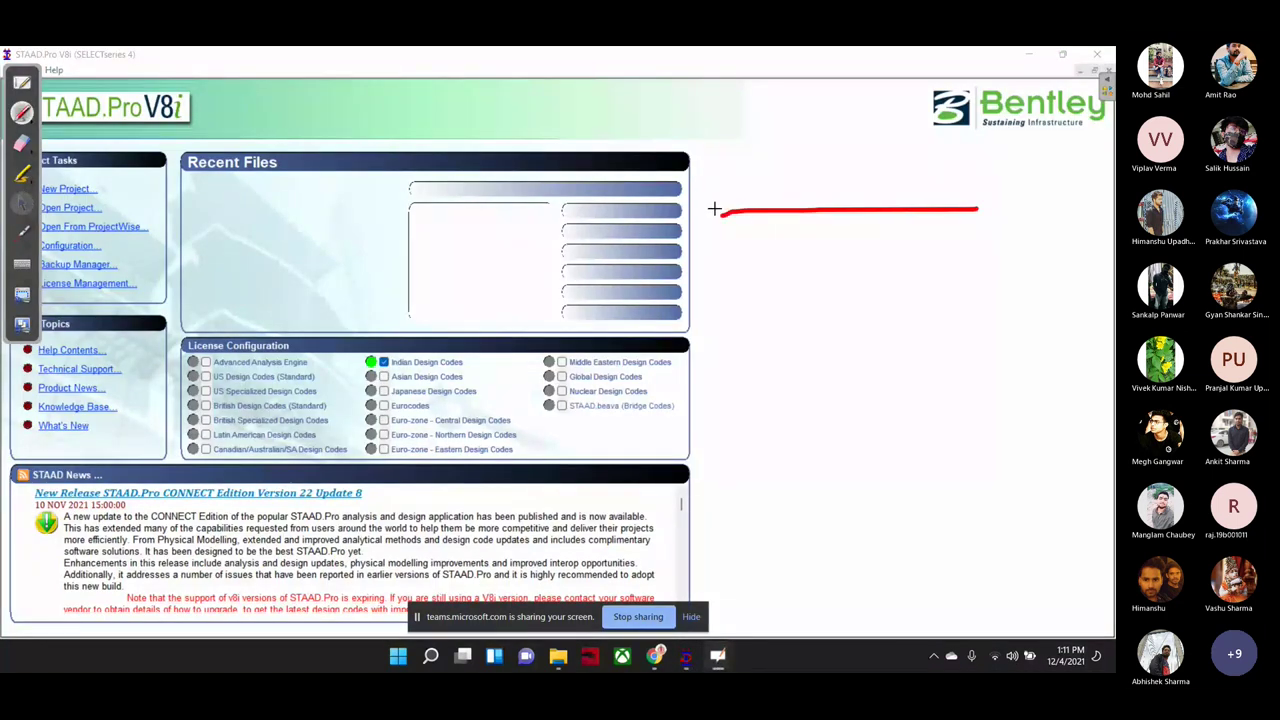
{"action": "left_click_drag", "start_coordinate": [720, 212], "coordinate": [724, 216]}
{"action": "mouse_move", "coordinate": [976, 211]}
{"action": "left_mouse_down"}
{"action": "mouse_move", "coordinate": [969, 232]}
{"action": "mouse_move", "coordinate": [980, 211]}
{"action": "left_mouse_up"}
{"action": "mouse_move", "coordinate": [722, 214]}
{"action": "left_mouse_down"}
{"action": "mouse_move", "coordinate": [778, 187]}
{"action": "mouse_move", "coordinate": [984, 203]}
{"action": "left_mouse_up"}
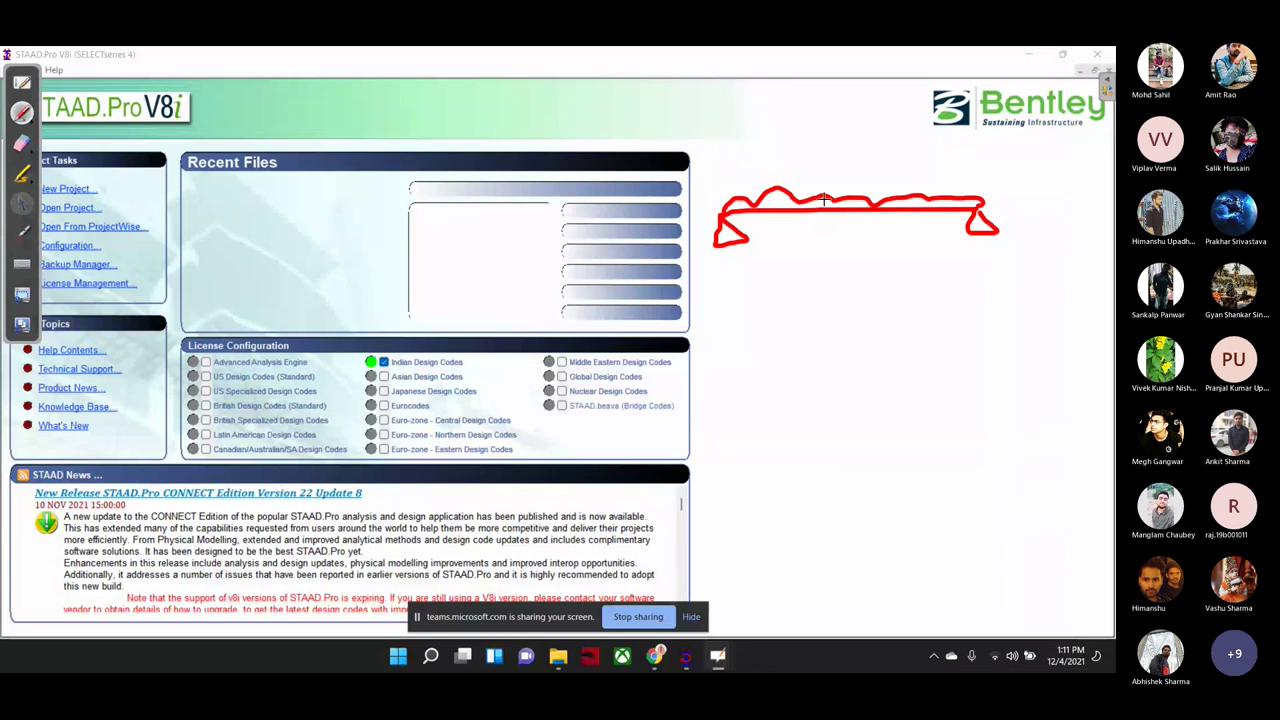
Step: Add the distributed load with its kN label and both support reactions, then erase part of the load curve
{"action": "mouse_move", "coordinate": [818, 200]}
{"action": "left_mouse_down"}
{"action": "mouse_move", "coordinate": [884, 127]}
{"action": "mouse_move", "coordinate": [917, 117]}
{"action": "mouse_move", "coordinate": [928, 134]}
{"action": "left_mouse_up"}
{"action": "left_click_drag", "start_coordinate": [934, 124], "coordinate": [952, 116]}
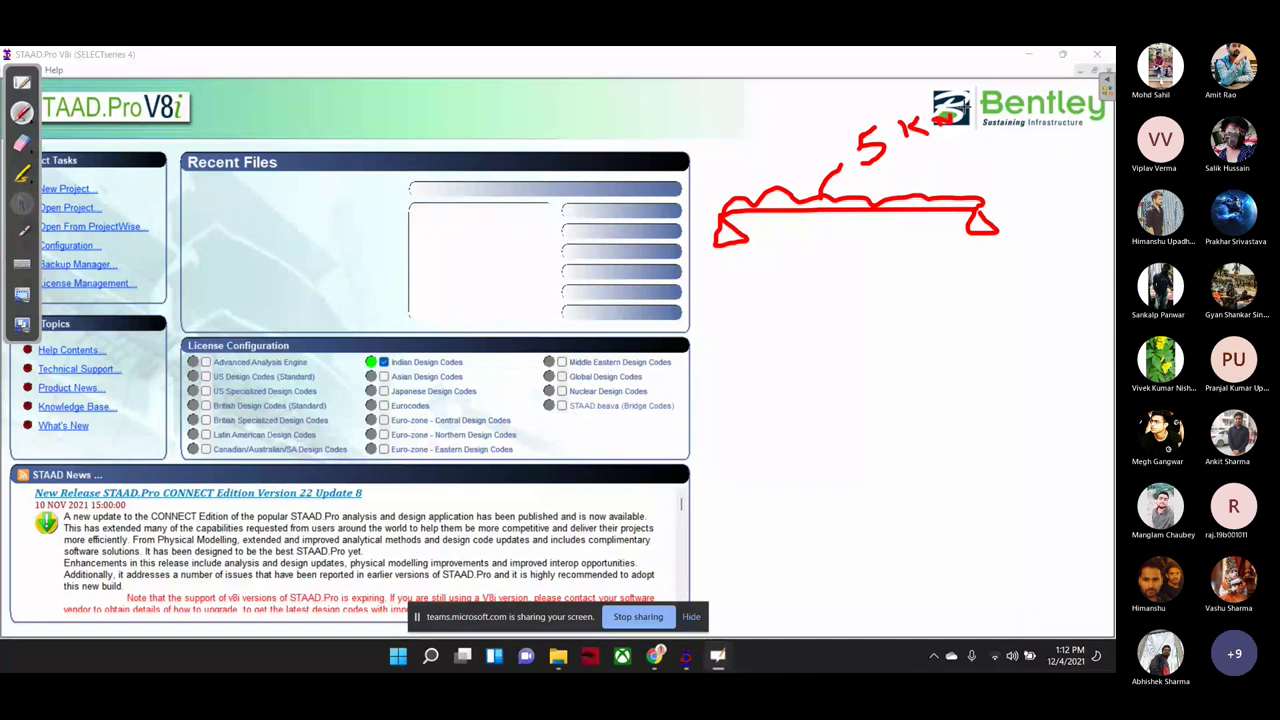
{"action": "left_click_drag", "start_coordinate": [968, 90], "coordinate": [972, 134]}
{"action": "left_click_drag", "start_coordinate": [986, 120], "coordinate": [1010, 86]}
{"action": "left_click_drag", "start_coordinate": [735, 257], "coordinate": [739, 342]}
{"action": "mouse_move", "coordinate": [988, 248]}
{"action": "left_mouse_down"}
{"action": "mouse_move", "coordinate": [975, 272]}
{"action": "mouse_move", "coordinate": [990, 344]}
{"action": "left_mouse_up"}
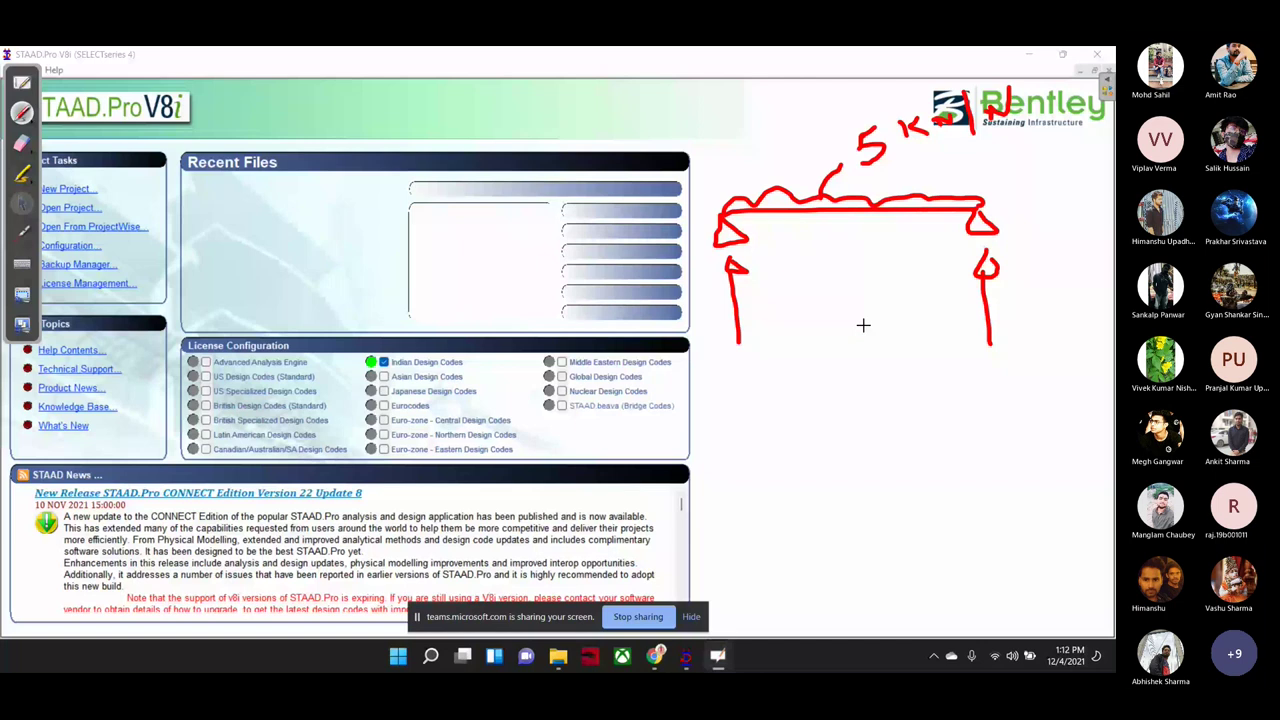
{"action": "mouse_move", "coordinate": [800, 196]}
{"action": "left_mouse_down"}
{"action": "mouse_move", "coordinate": [770, 253]}
{"action": "mouse_move", "coordinate": [1018, 85]}
{"action": "left_mouse_up"}
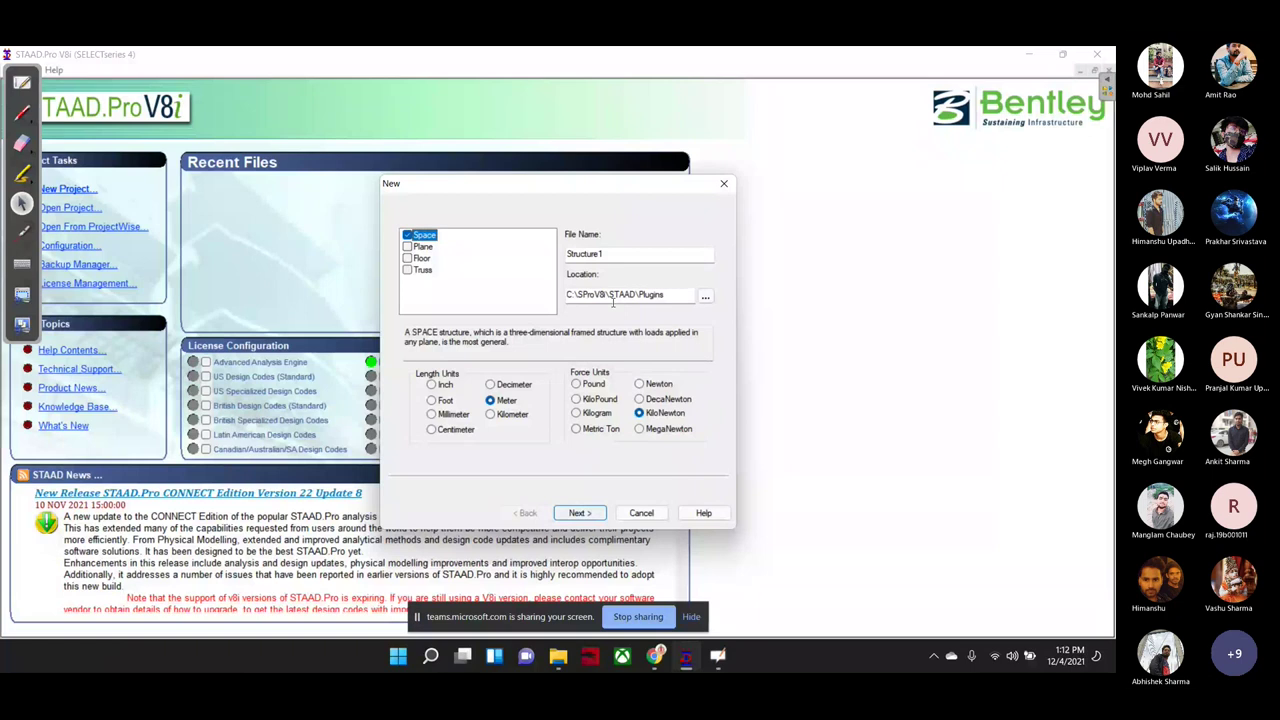
Step: Name the new project 'RCC Design' and finish the project wizard
{"action": "key", "text": "Tab"}
{"action": "type", "text": "RCC Design"}
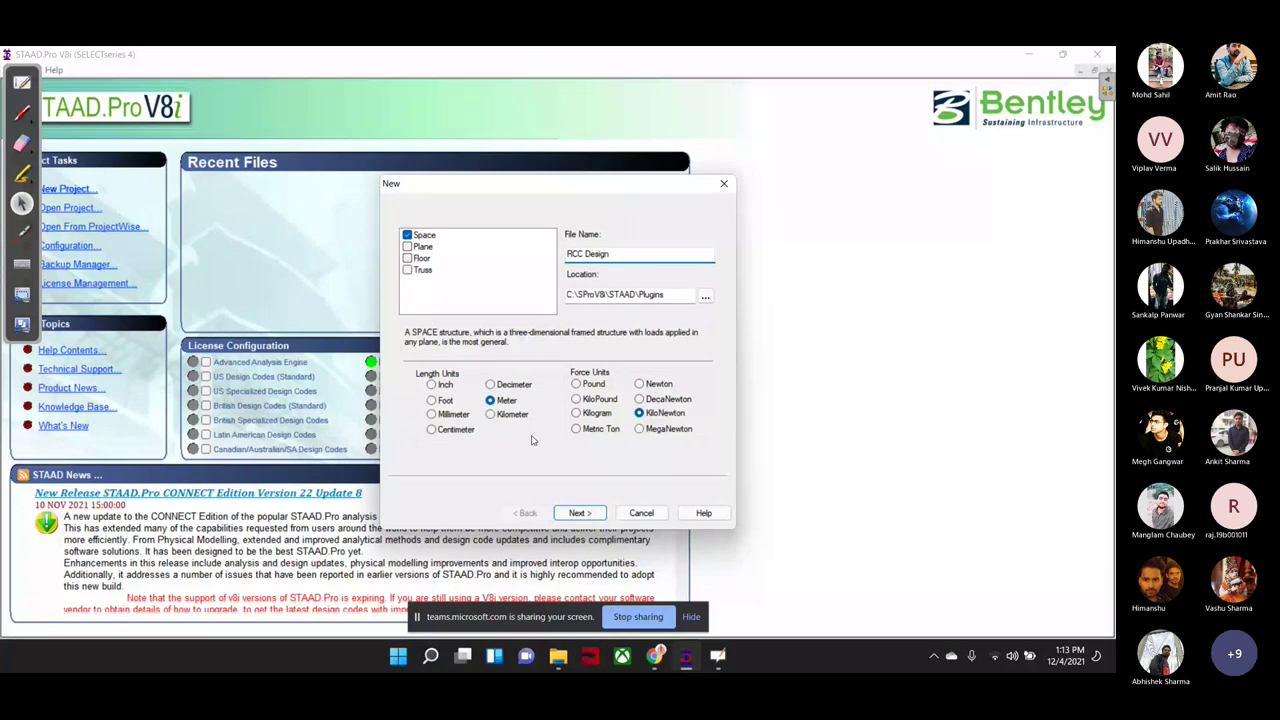
{"action": "left_click", "coordinate": [580, 512]}
{"action": "left_click", "coordinate": [578, 511]}
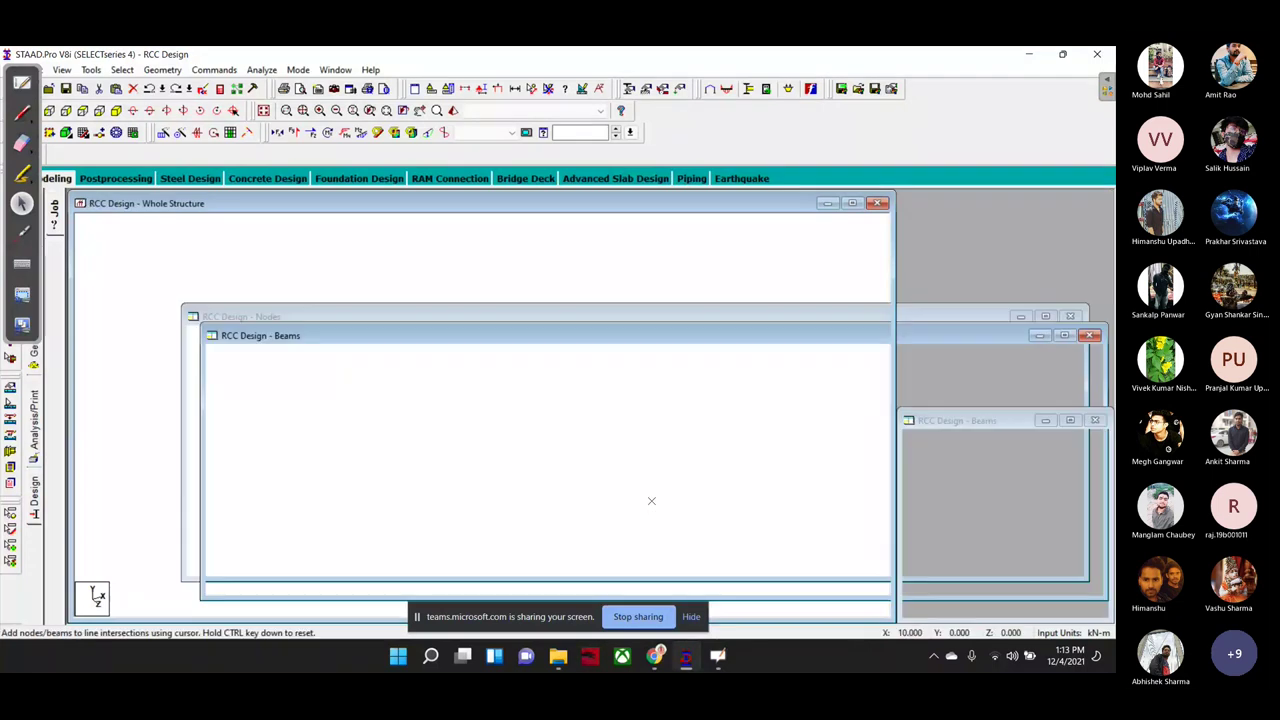
Step: Mark the grid origin and the 5 m grid point with red X marks
{"action": "left_click", "coordinate": [22, 112]}
{"action": "left_click_drag", "start_coordinate": [365, 555], "coordinate": [351, 597]}
{"action": "left_click_drag", "start_coordinate": [347, 568], "coordinate": [368, 582]}
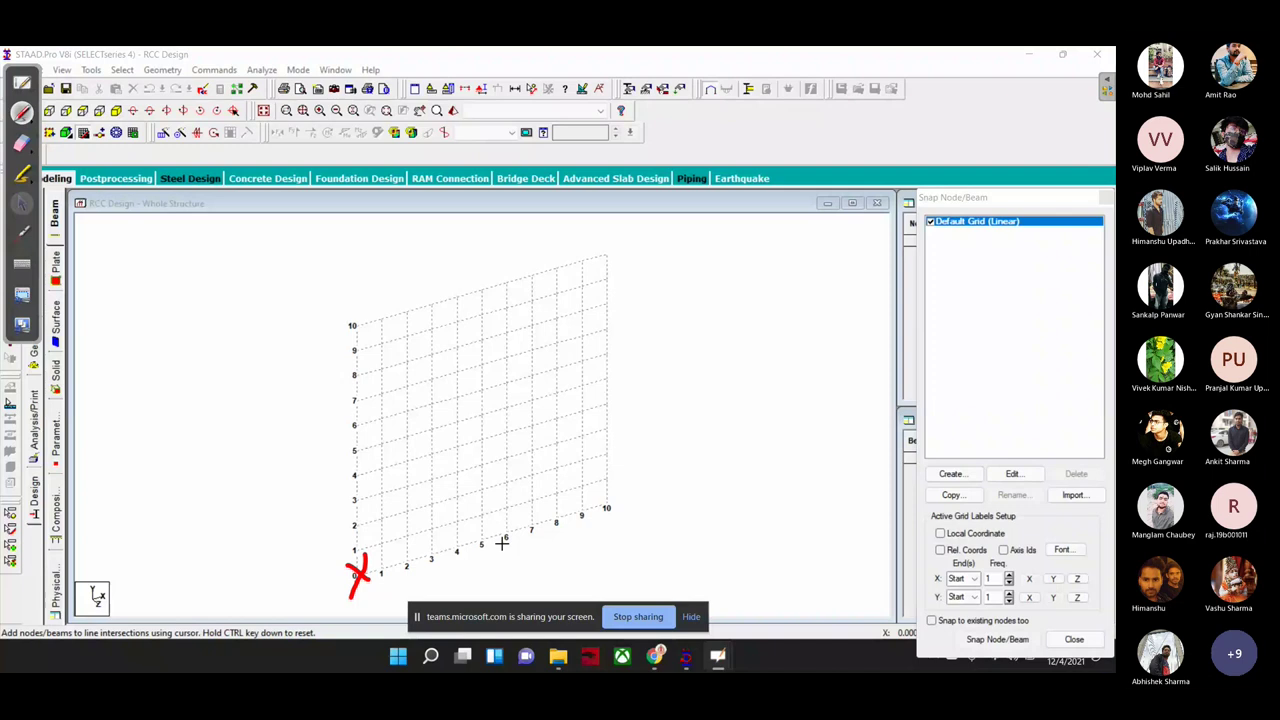
{"action": "left_click_drag", "start_coordinate": [488, 527], "coordinate": [512, 556]}
{"action": "left_click_drag", "start_coordinate": [477, 546], "coordinate": [502, 531]}
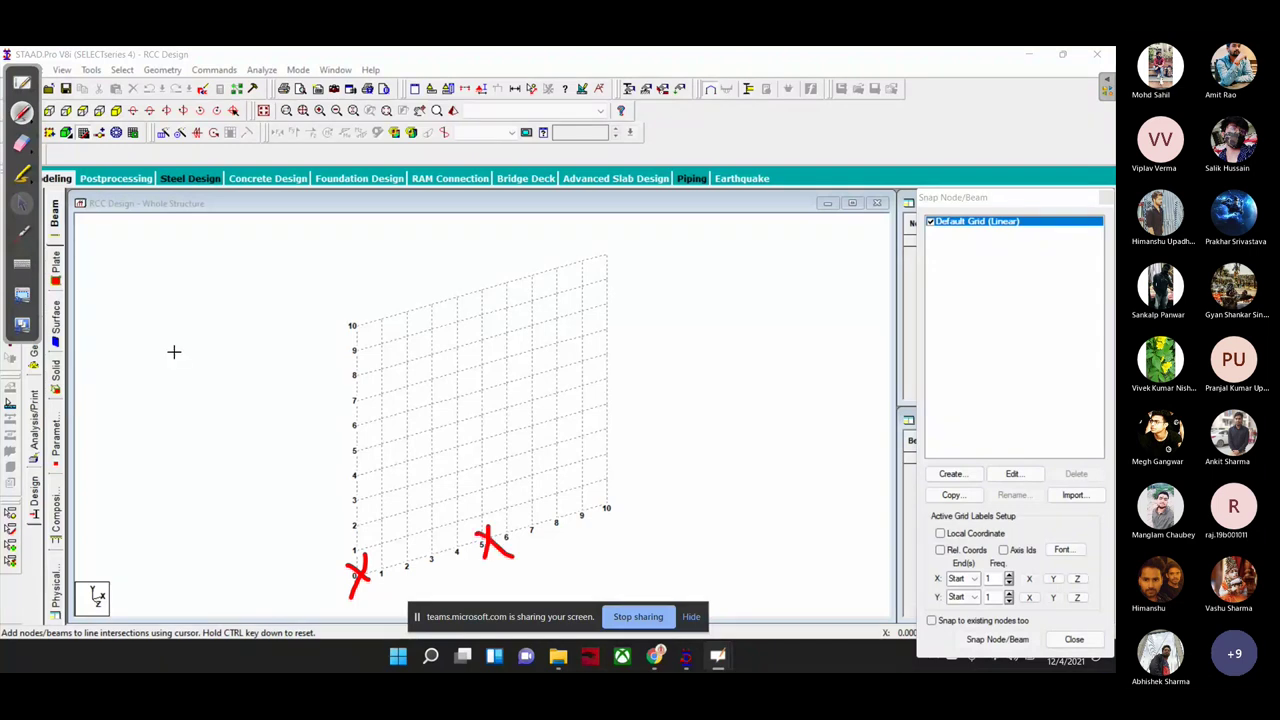
{"action": "left_click", "coordinate": [21, 205]}
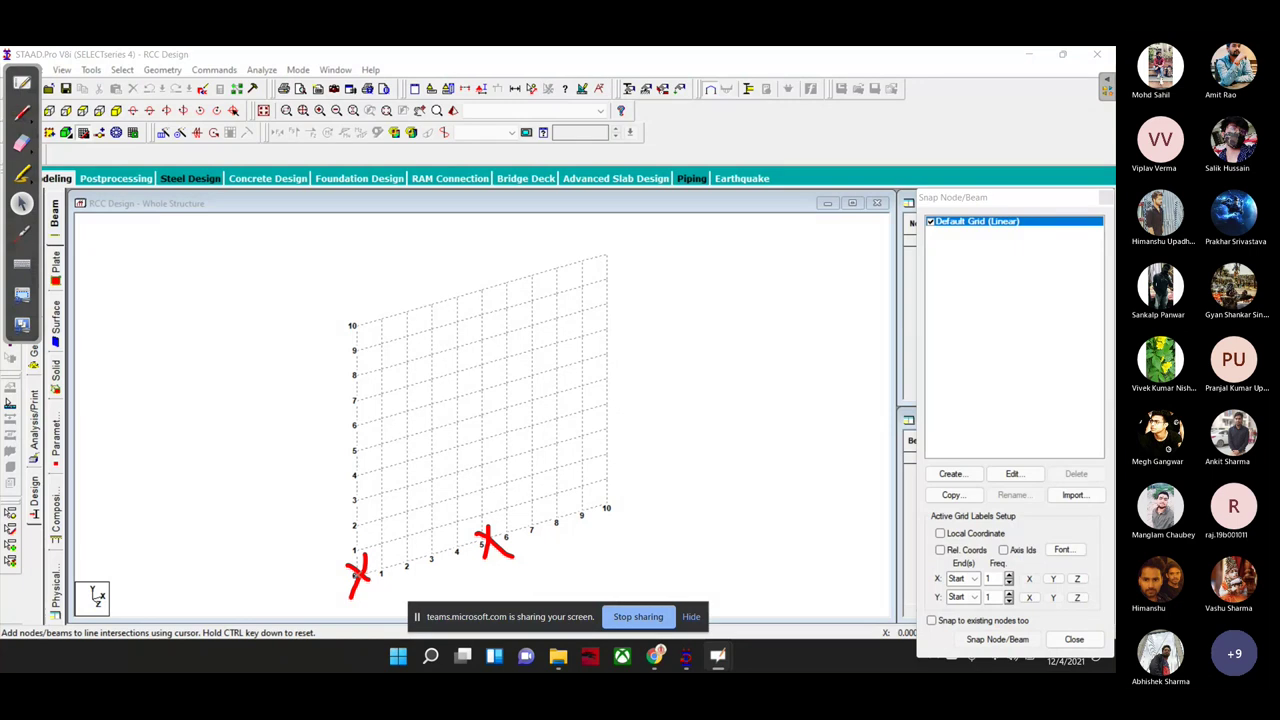
Step: Draw beam 1 from the origin to the 5 m grid point, adding red pointer marks
{"action": "left_click", "coordinate": [357, 574]}
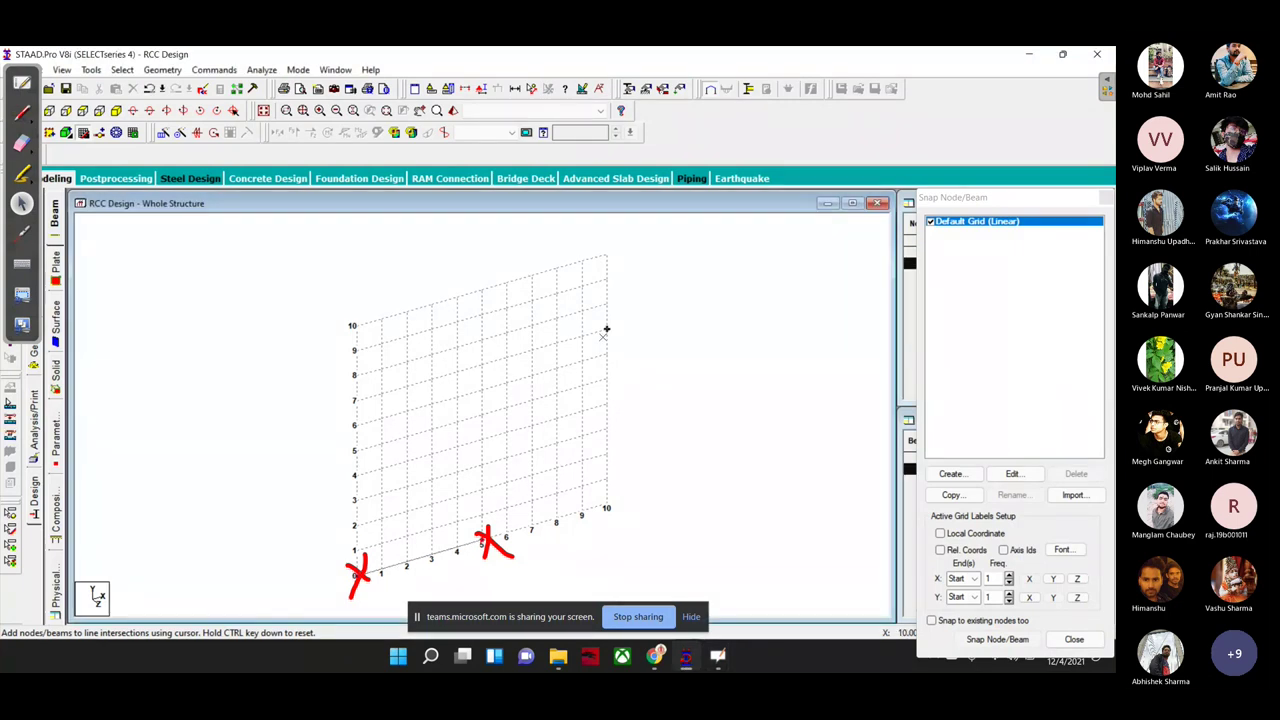
{"action": "left_click", "coordinate": [483, 540]}
{"action": "mouse_move", "coordinate": [670, 415]}
{"action": "left_mouse_down"}
{"action": "mouse_move", "coordinate": [997, 262]}
{"action": "mouse_move", "coordinate": [1086, 238]}
{"action": "left_mouse_up"}
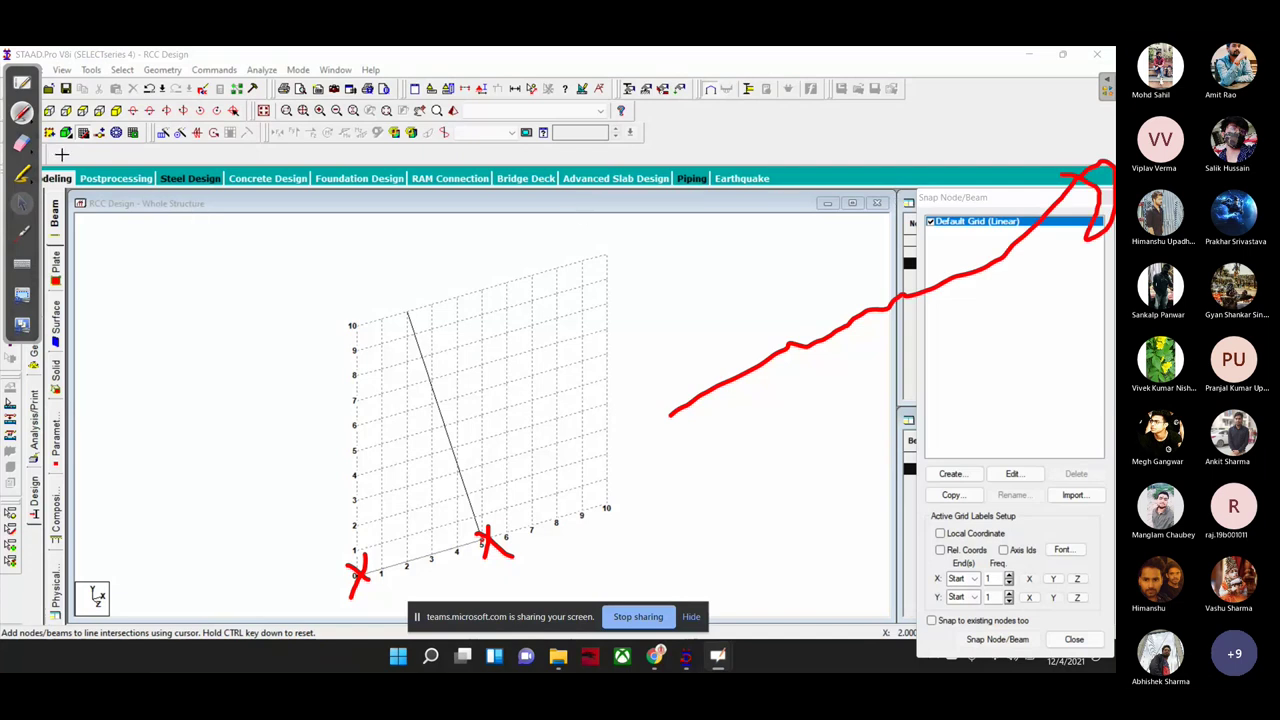
{"action": "left_click_drag", "start_coordinate": [87, 154], "coordinate": [110, 235]}
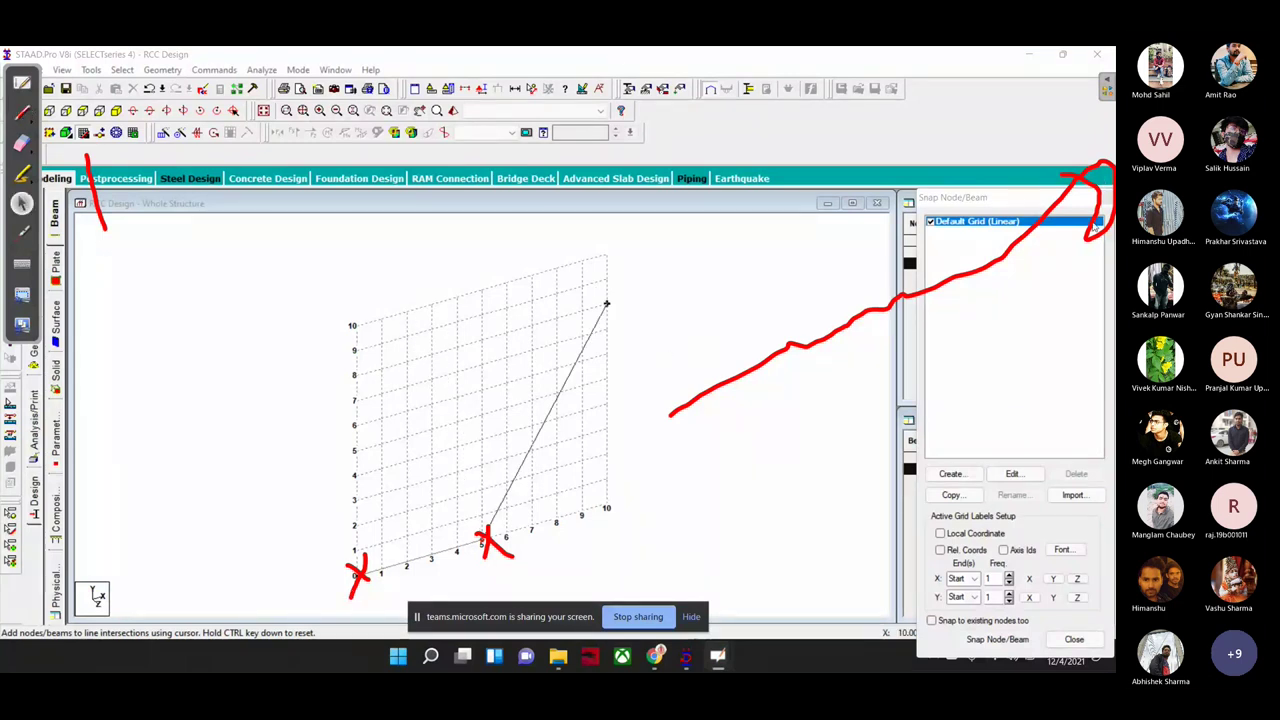
{"action": "key", "text": "Escape"}
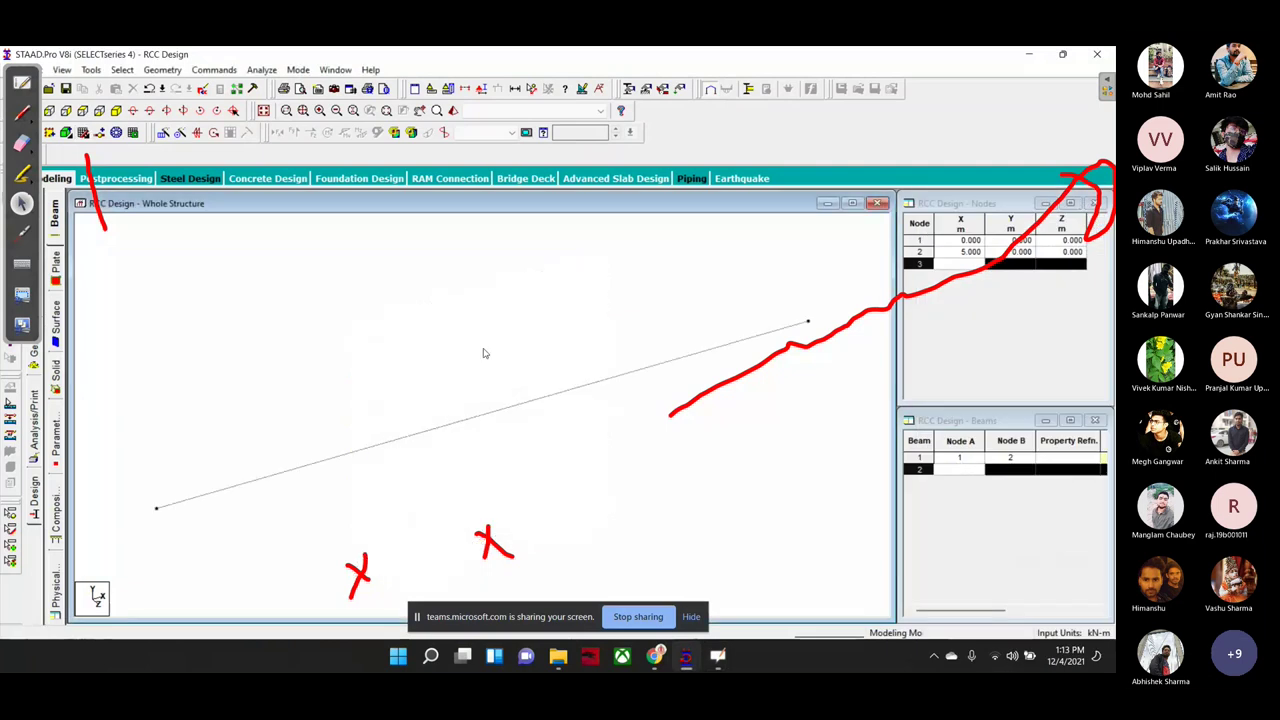
Step: Erase the red X marks and annotation strokes to reveal the clean beam model
{"action": "left_click", "coordinate": [22, 143]}
{"action": "left_click_drag", "start_coordinate": [357, 575], "coordinate": [515, 535]}
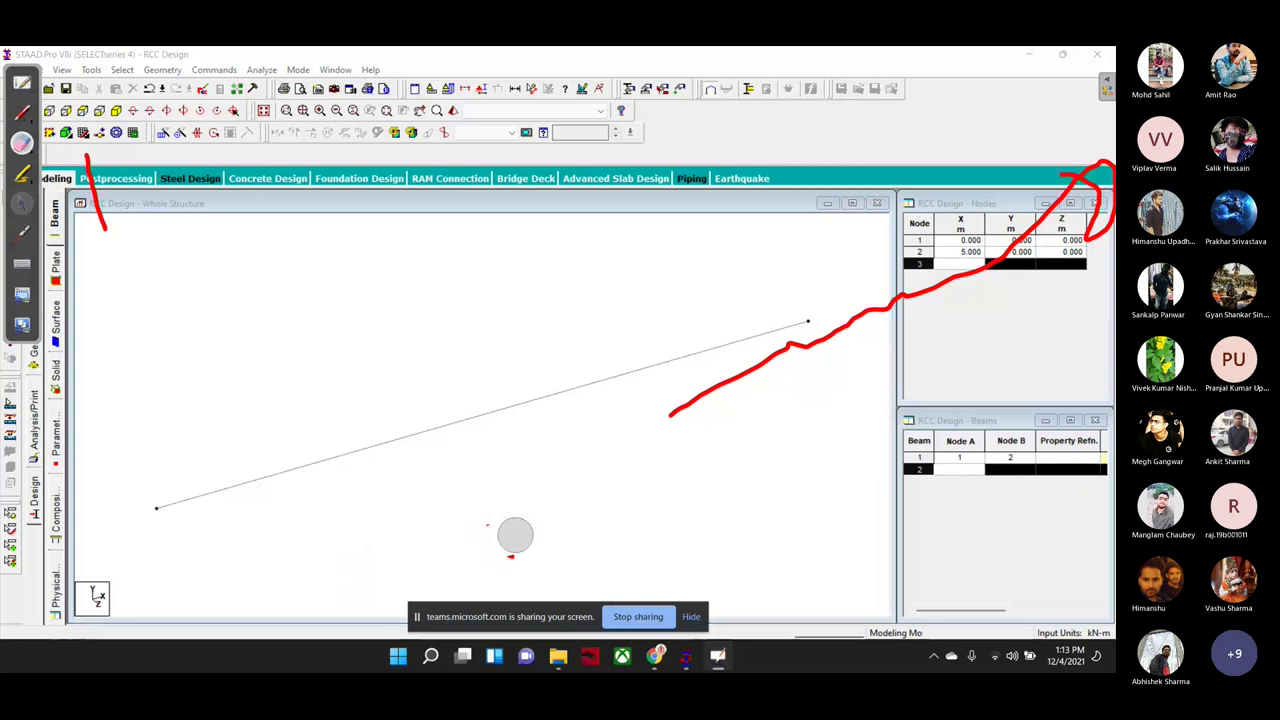
{"action": "mouse_move", "coordinate": [515, 535]}
{"action": "left_mouse_down"}
{"action": "mouse_move", "coordinate": [100, 205]}
{"action": "mouse_move", "coordinate": [103, 226]}
{"action": "left_mouse_up"}
{"action": "left_click", "coordinate": [22, 203]}
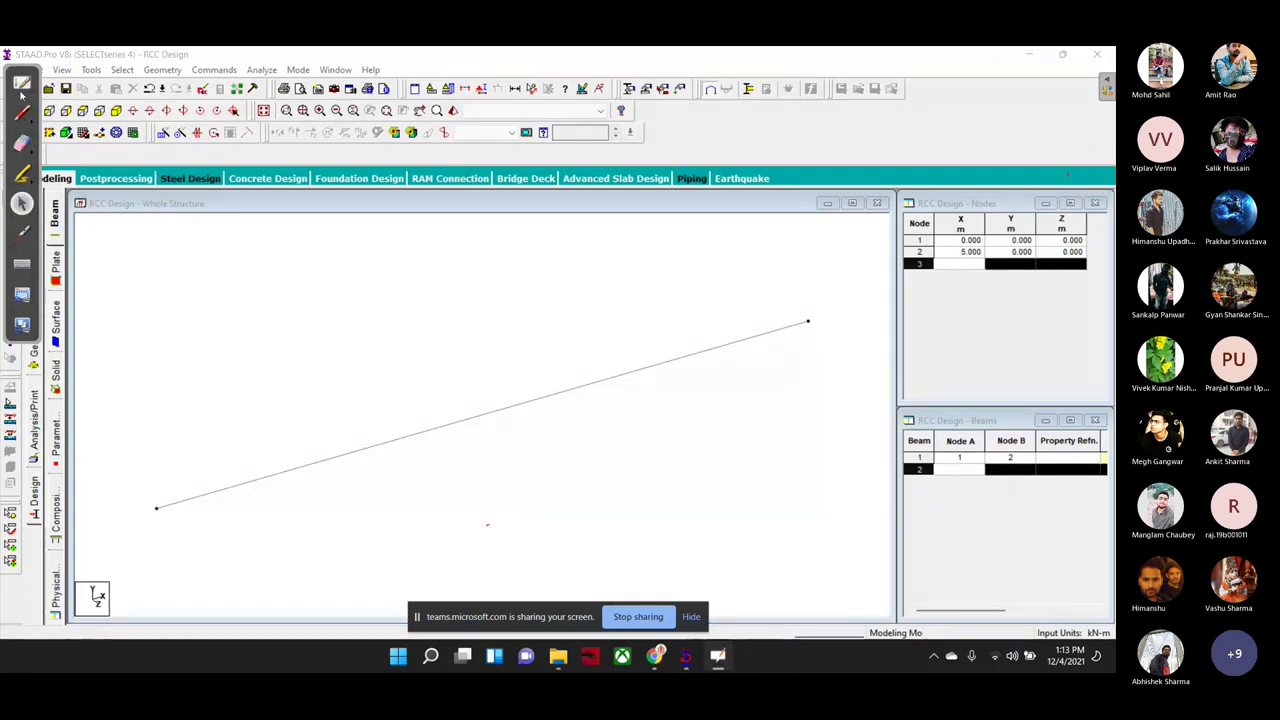
{"action": "left_click", "coordinate": [22, 84]}
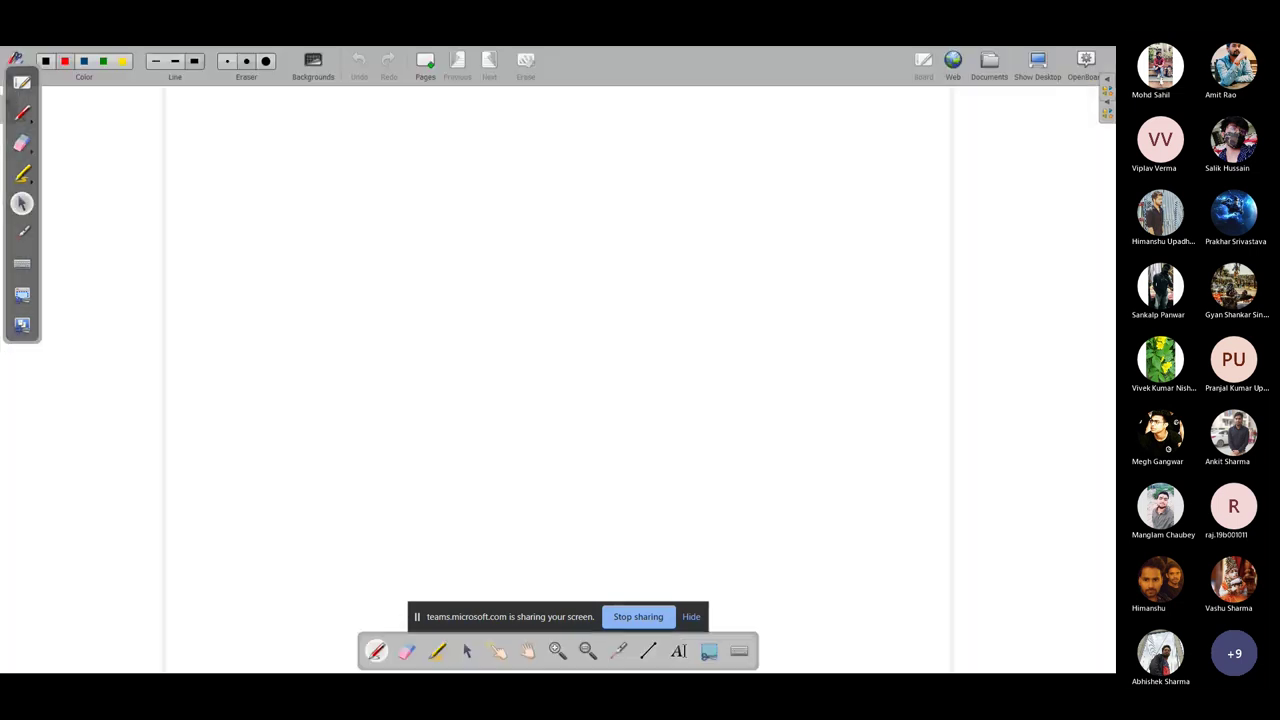
{"action": "left_click", "coordinate": [1036, 57]}
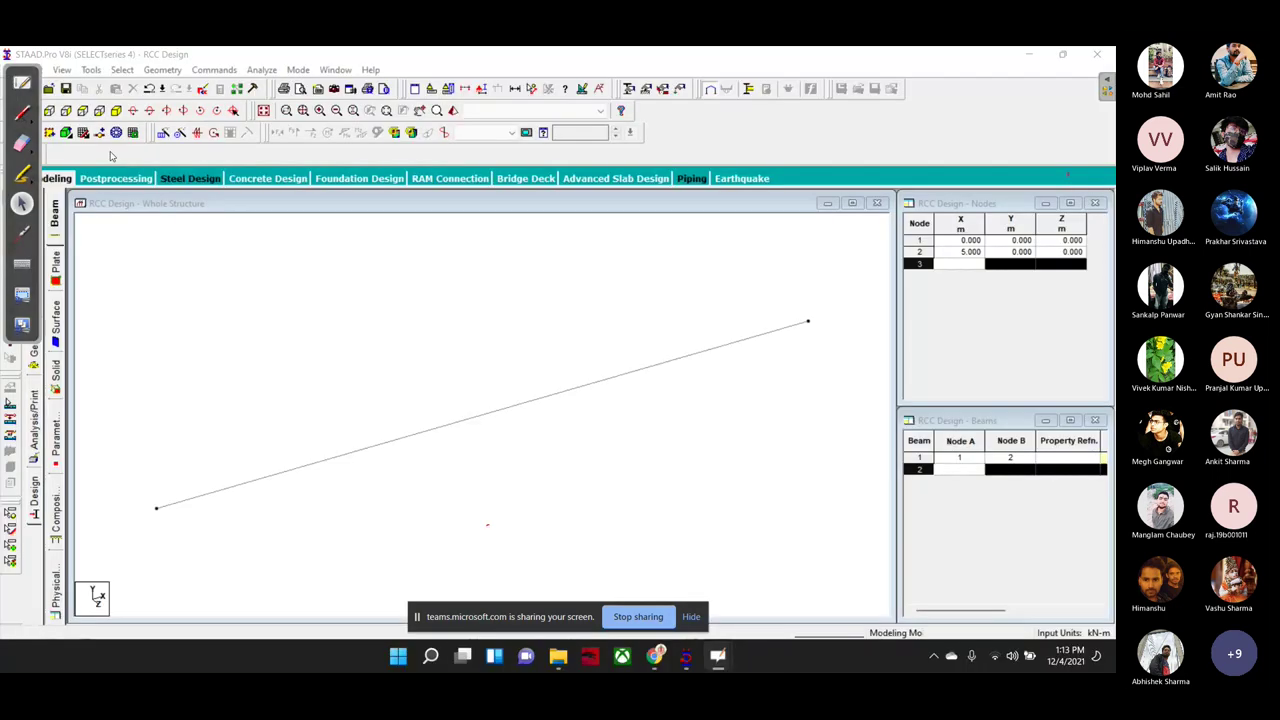
{"action": "left_click", "coordinate": [23, 114]}
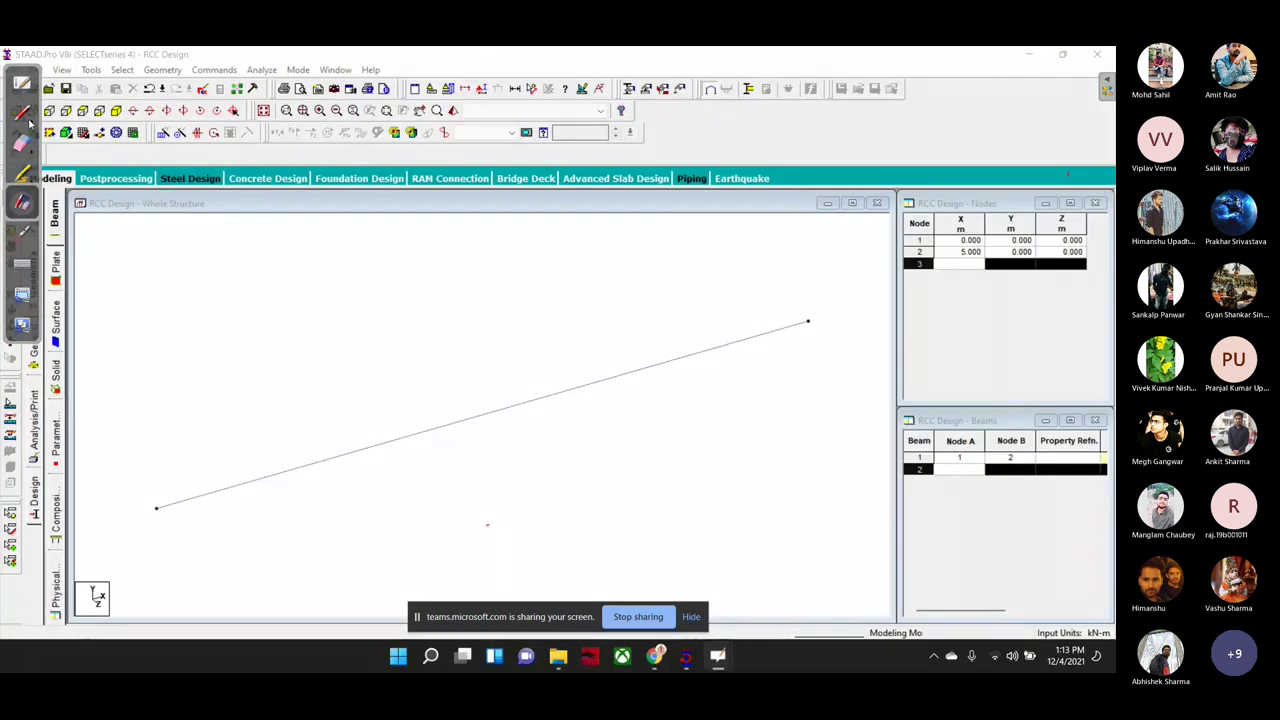
{"action": "left_click", "coordinate": [22, 113]}
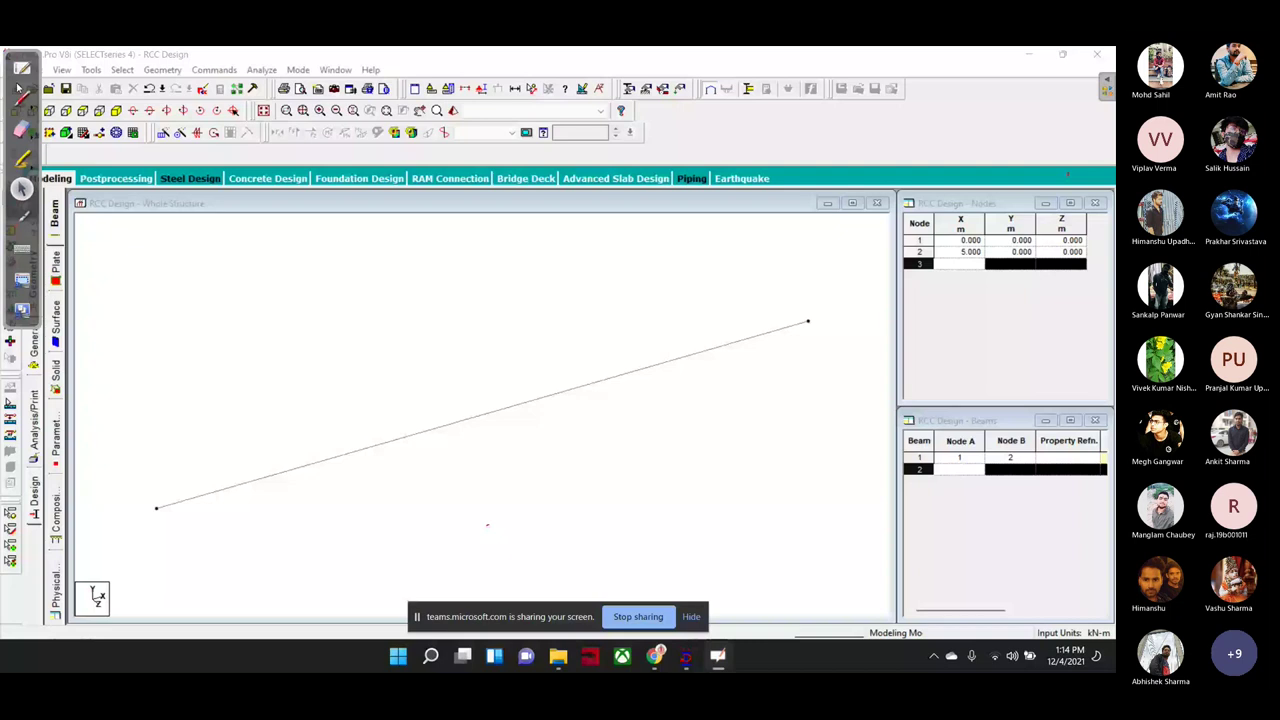
{"action": "left_click", "coordinate": [18, 88]}
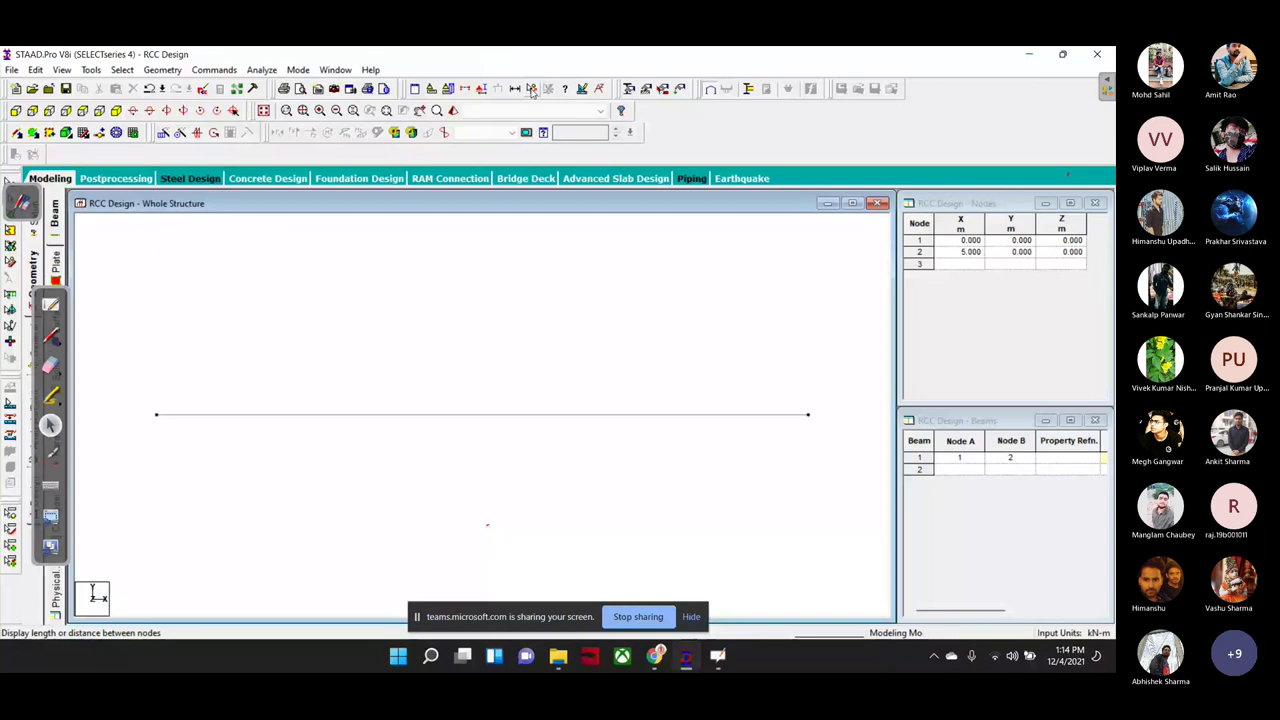
Step: Measure the node-to-node distance to confirm the beam is 5.00 m, then clear the label
{"action": "left_click", "coordinate": [532, 90]}
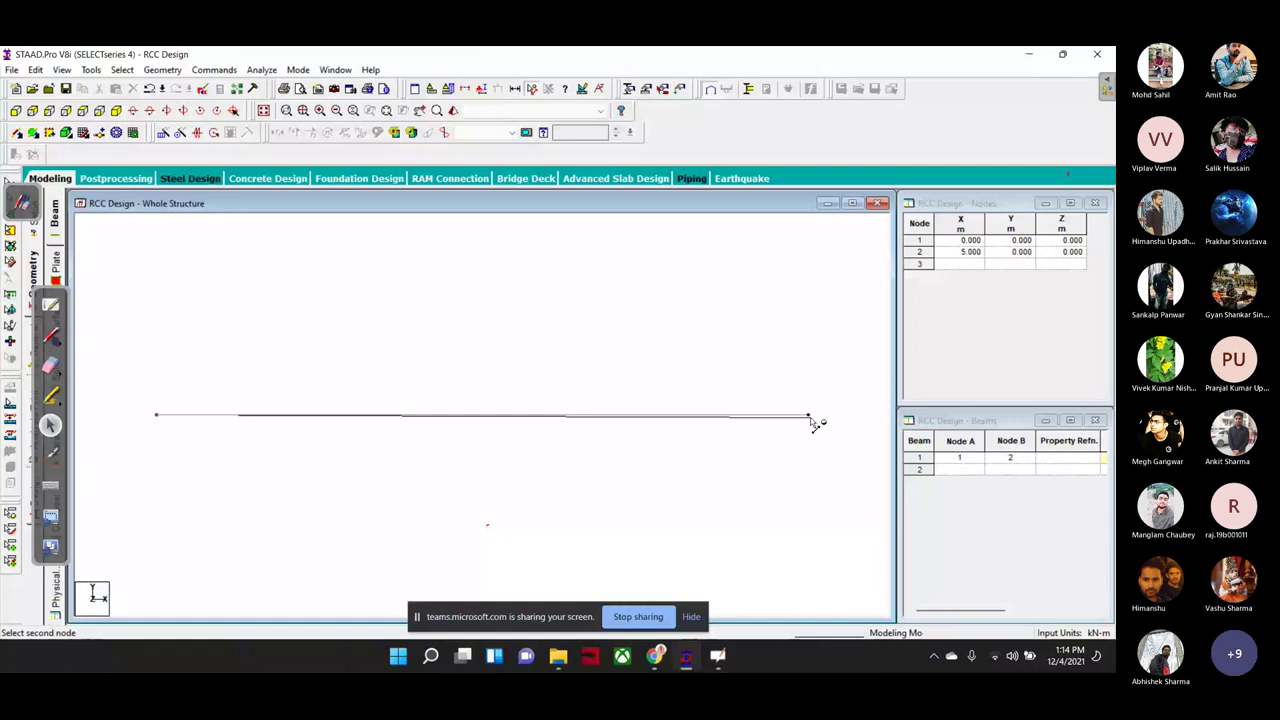
{"action": "left_click", "coordinate": [812, 419]}
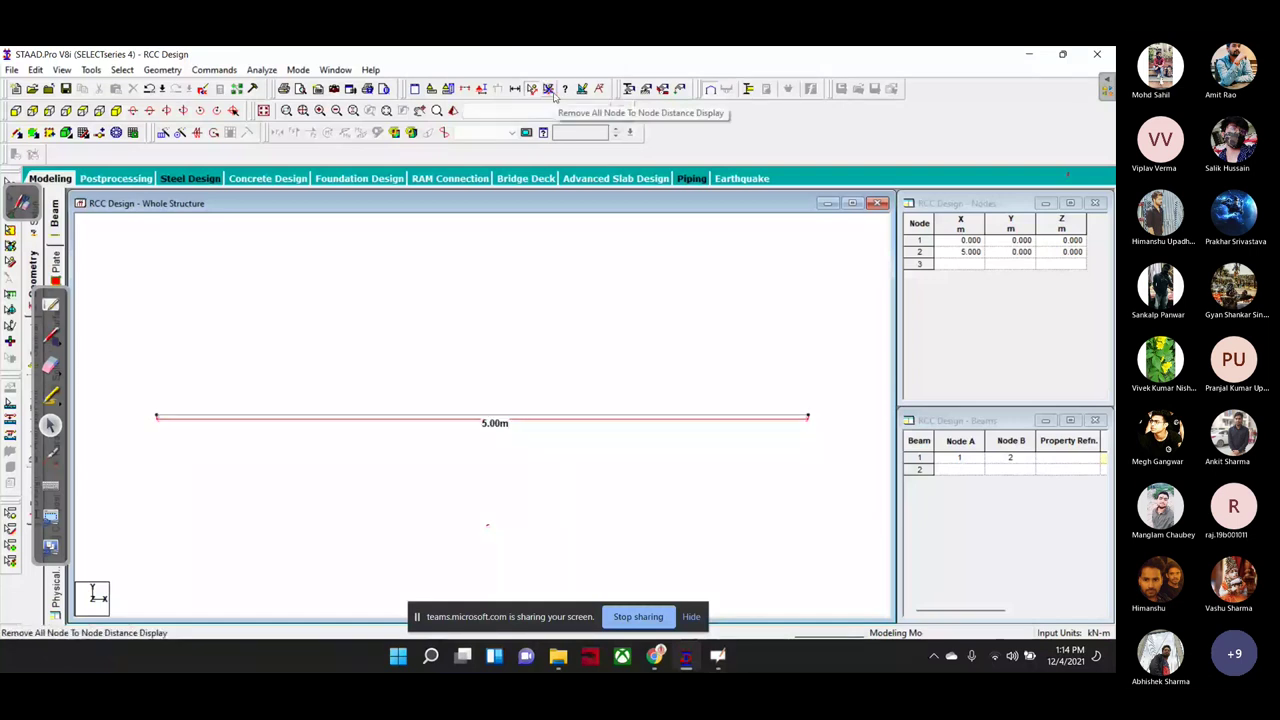
{"action": "left_click", "coordinate": [553, 93]}
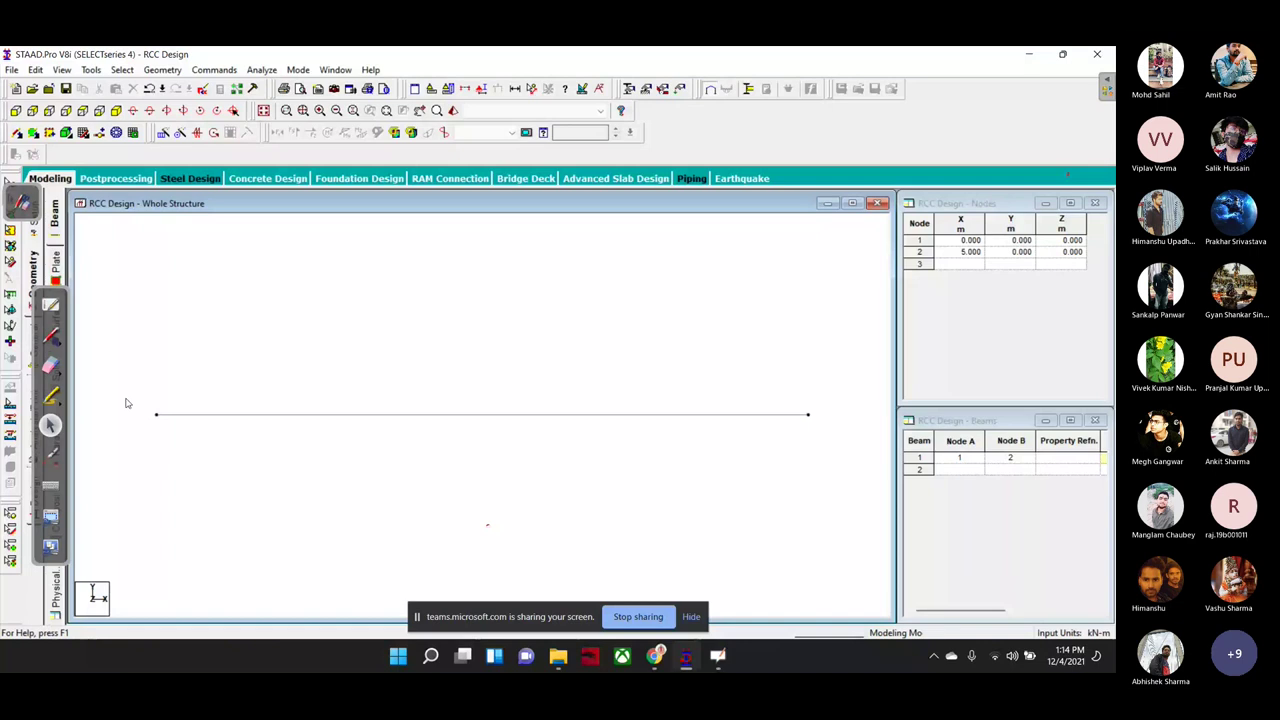
{"action": "key", "text": "ctrl+shift+h"}
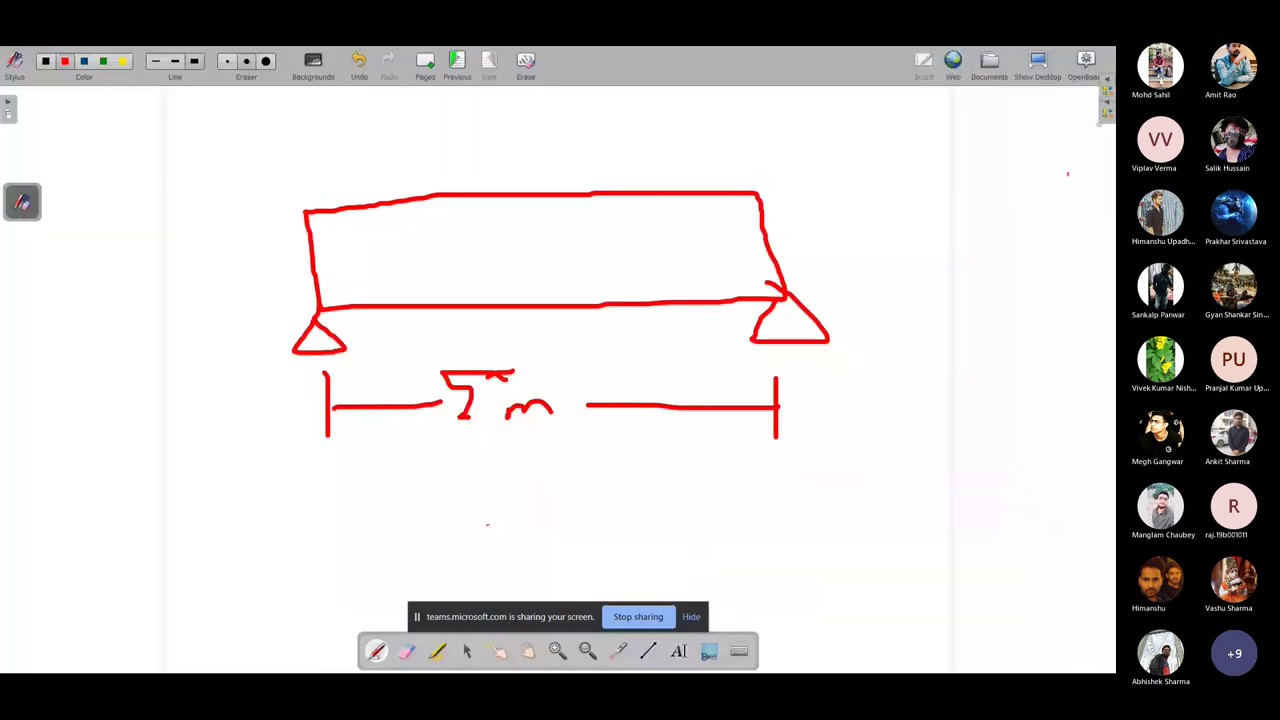
{"action": "key", "text": "ctrl+shift+h"}
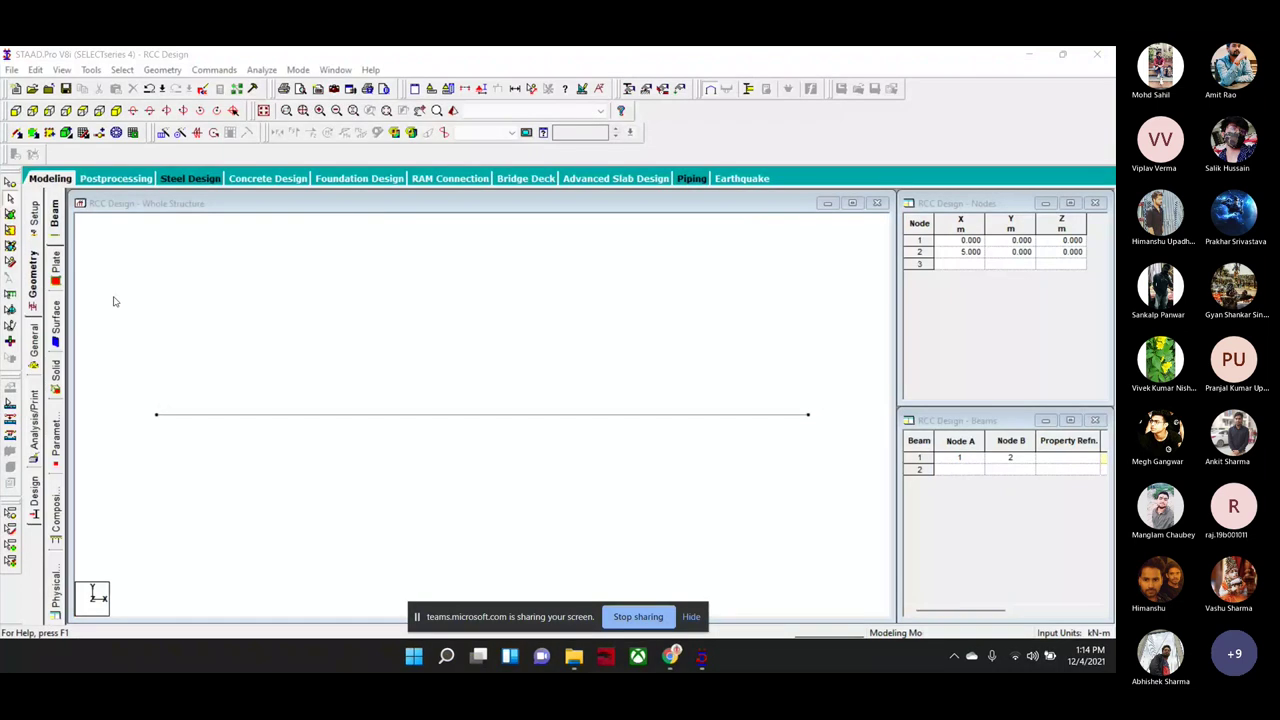
Step: Create Support 3 as Fixed But with FX, FZ, MX, MY and MZ released
{"action": "left_click", "coordinate": [44, 343]}
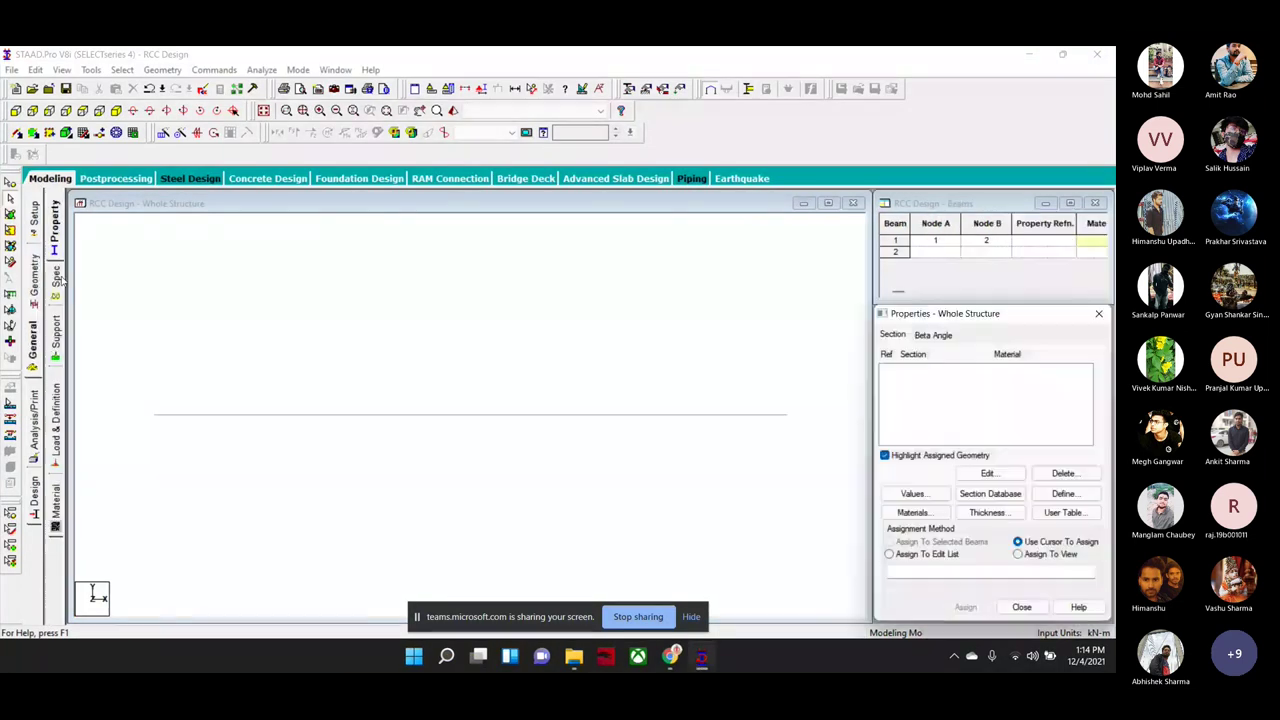
{"action": "left_click", "coordinate": [55, 338]}
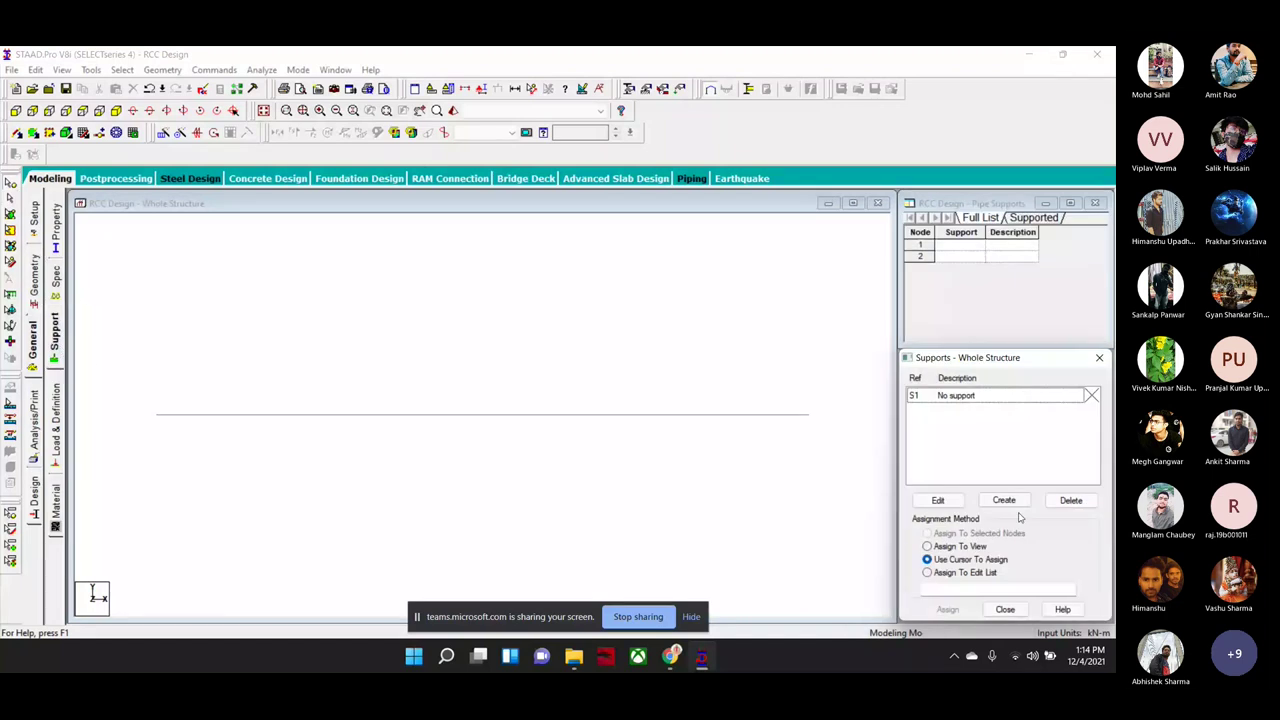
{"action": "left_click", "coordinate": [1006, 501]}
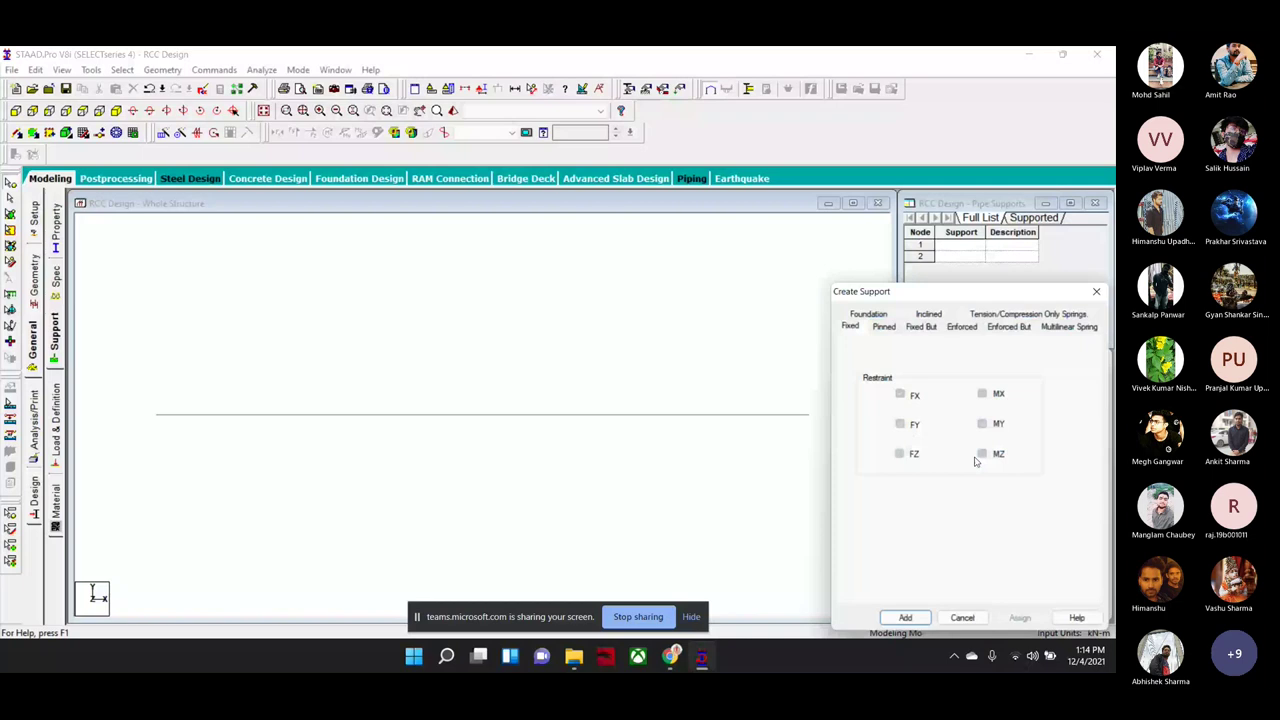
{"action": "left_click", "coordinate": [924, 332]}
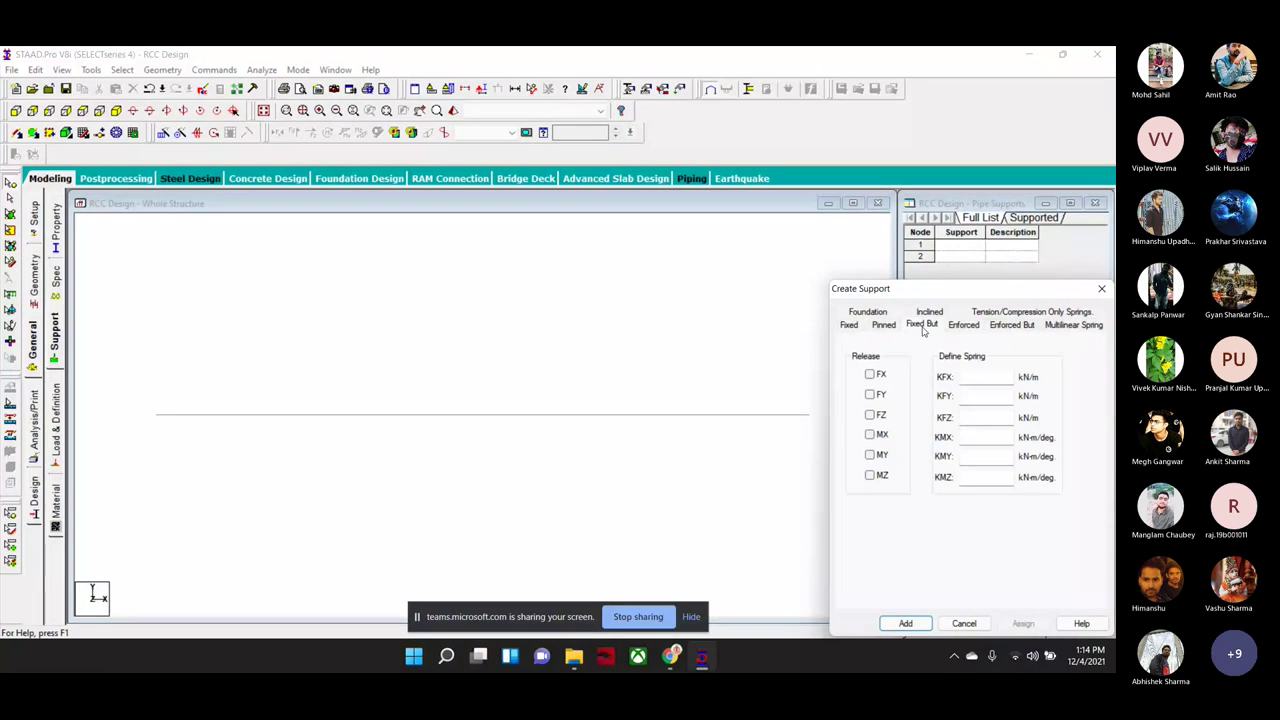
{"action": "left_click", "coordinate": [869, 374]}
{"action": "left_click", "coordinate": [869, 414]}
{"action": "left_click", "coordinate": [869, 434]}
{"action": "left_click", "coordinate": [869, 454]}
{"action": "left_click", "coordinate": [869, 475]}
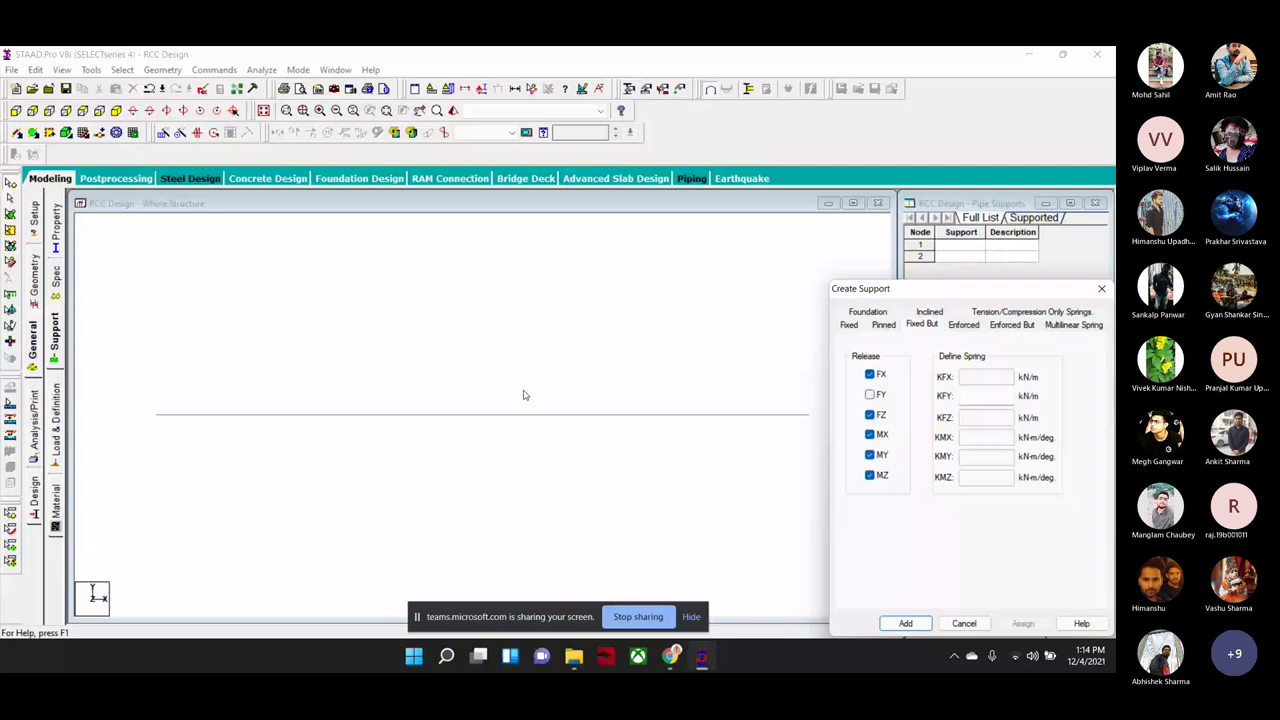
{"action": "left_click", "coordinate": [925, 623]}
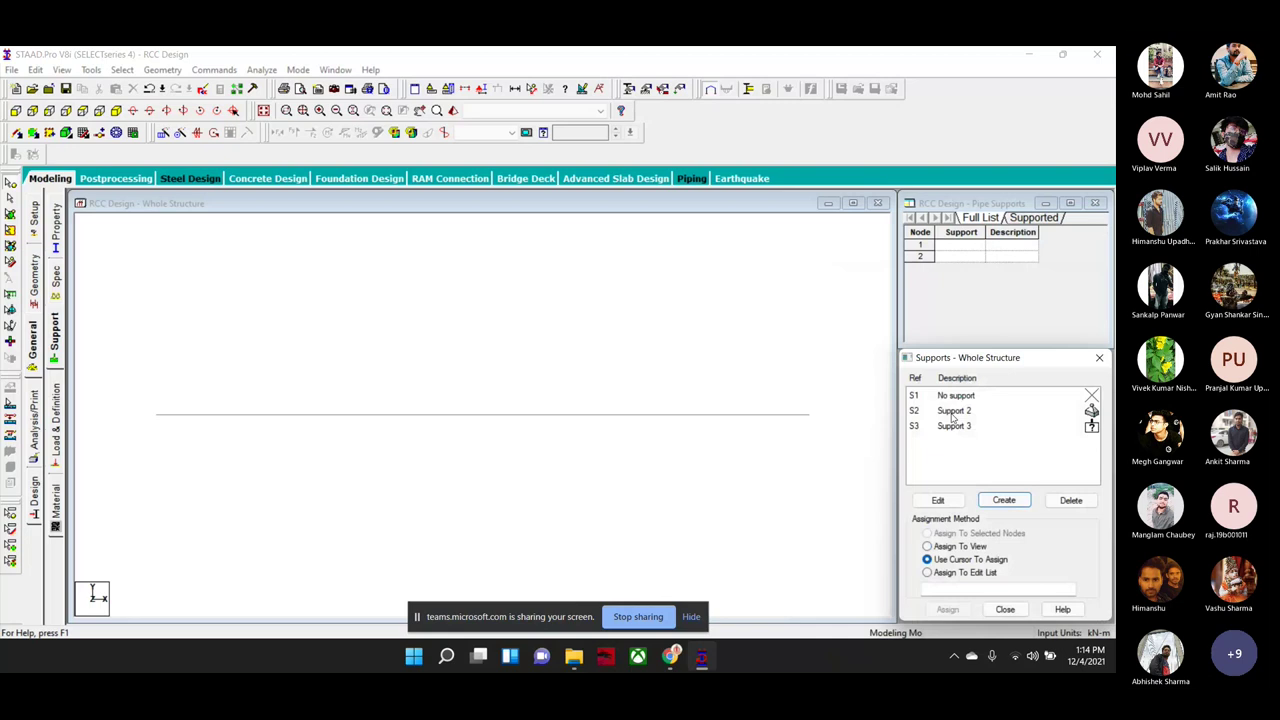
Step: Assign Support 2 to node 1 and Support 3 to node 2
{"action": "left_click", "coordinate": [952, 412]}
{"action": "left_click", "coordinate": [575, 425]}
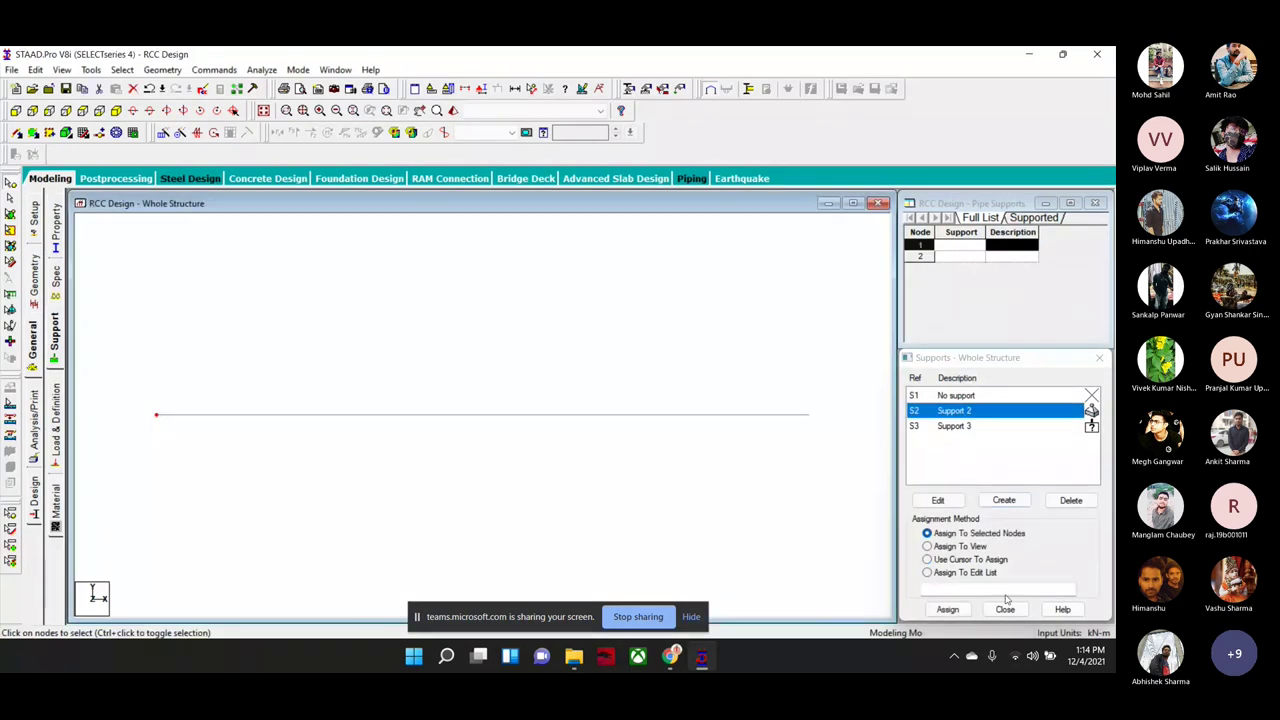
{"action": "left_click", "coordinate": [947, 609]}
{"action": "left_click", "coordinate": [1015, 524]}
{"action": "left_click", "coordinate": [960, 426]}
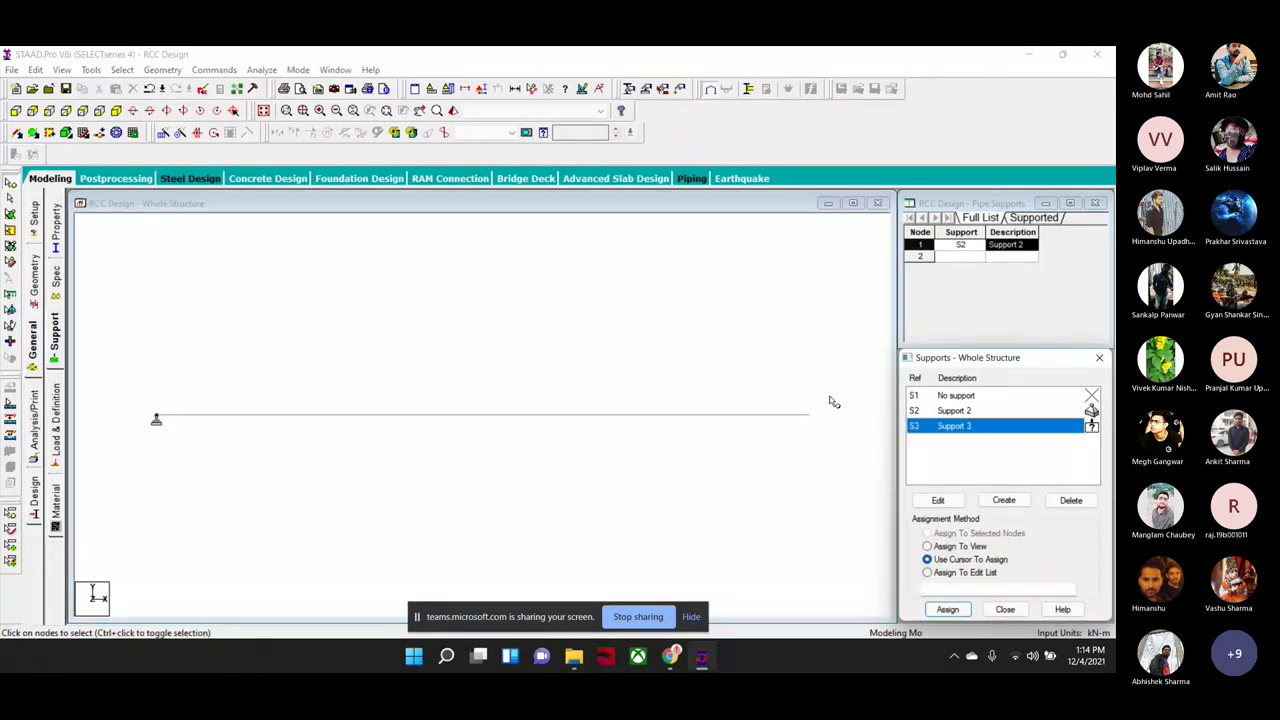
{"action": "left_click", "coordinate": [829, 401]}
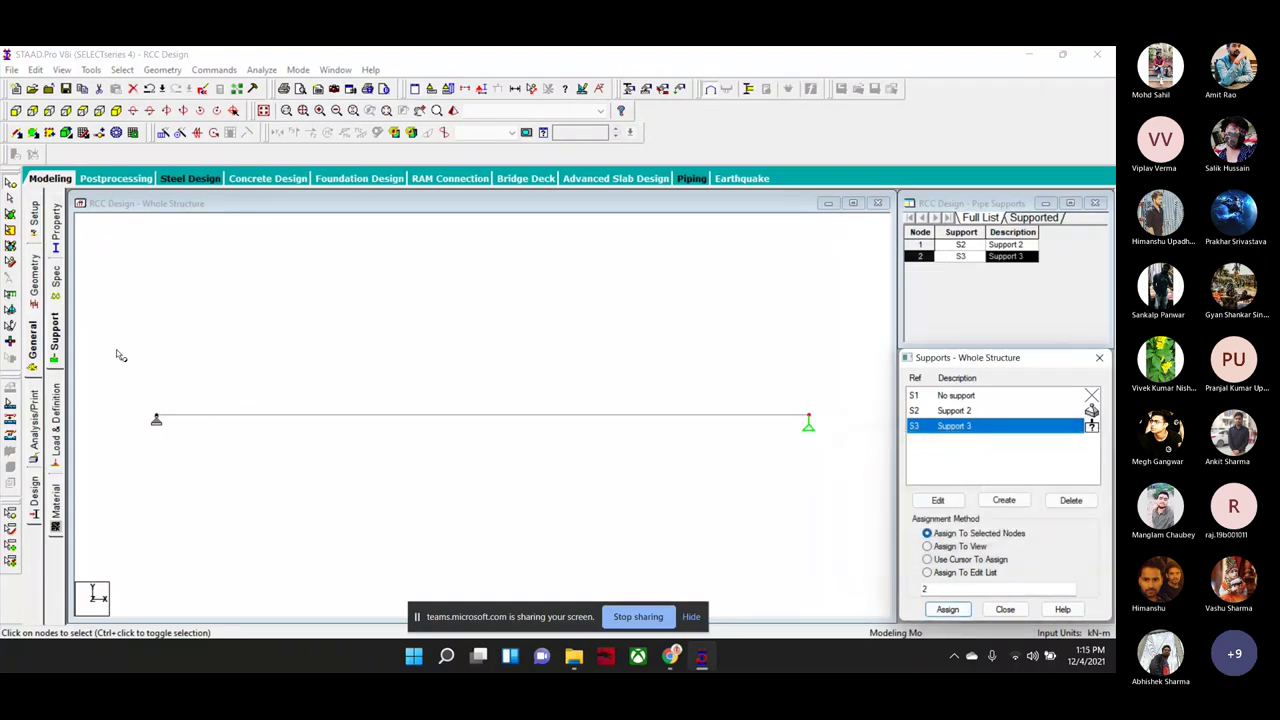
{"action": "left_click", "coordinate": [60, 234]}
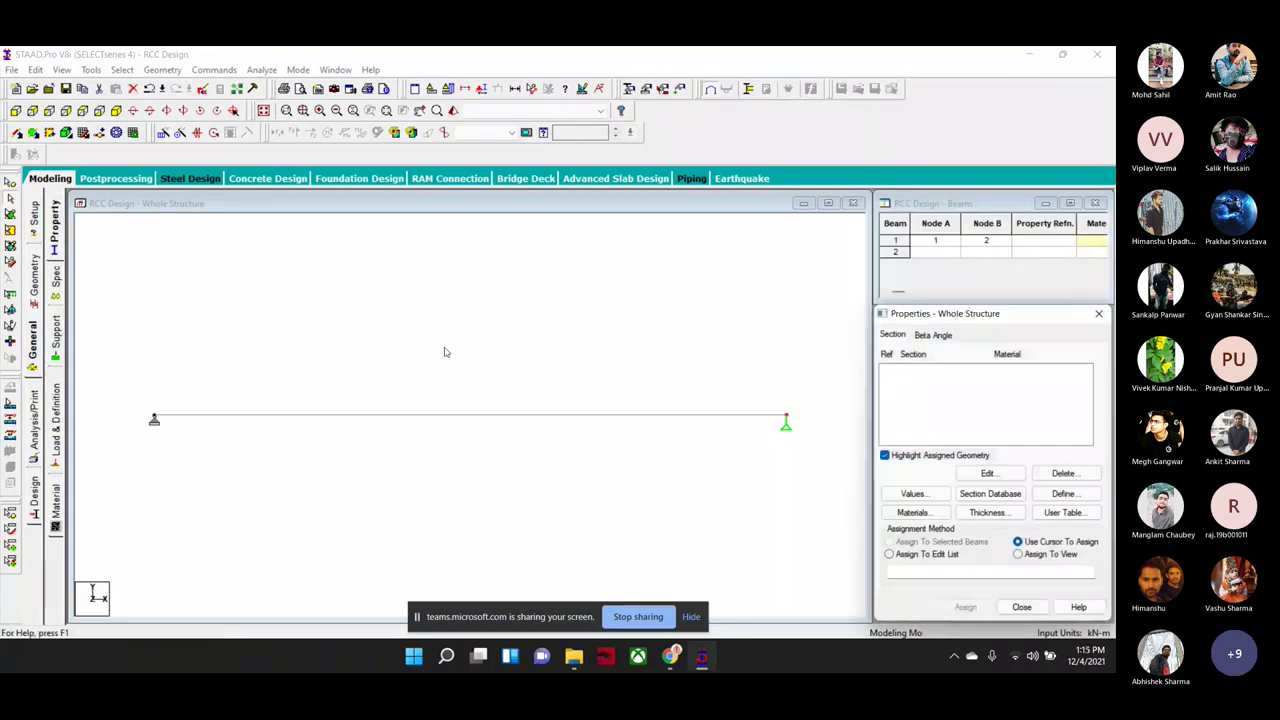
Step: Choose a Rectangle section in the Property definitions, then minimize STAAD.Pro to the desktop
{"action": "left_click", "coordinate": [1063, 493]}
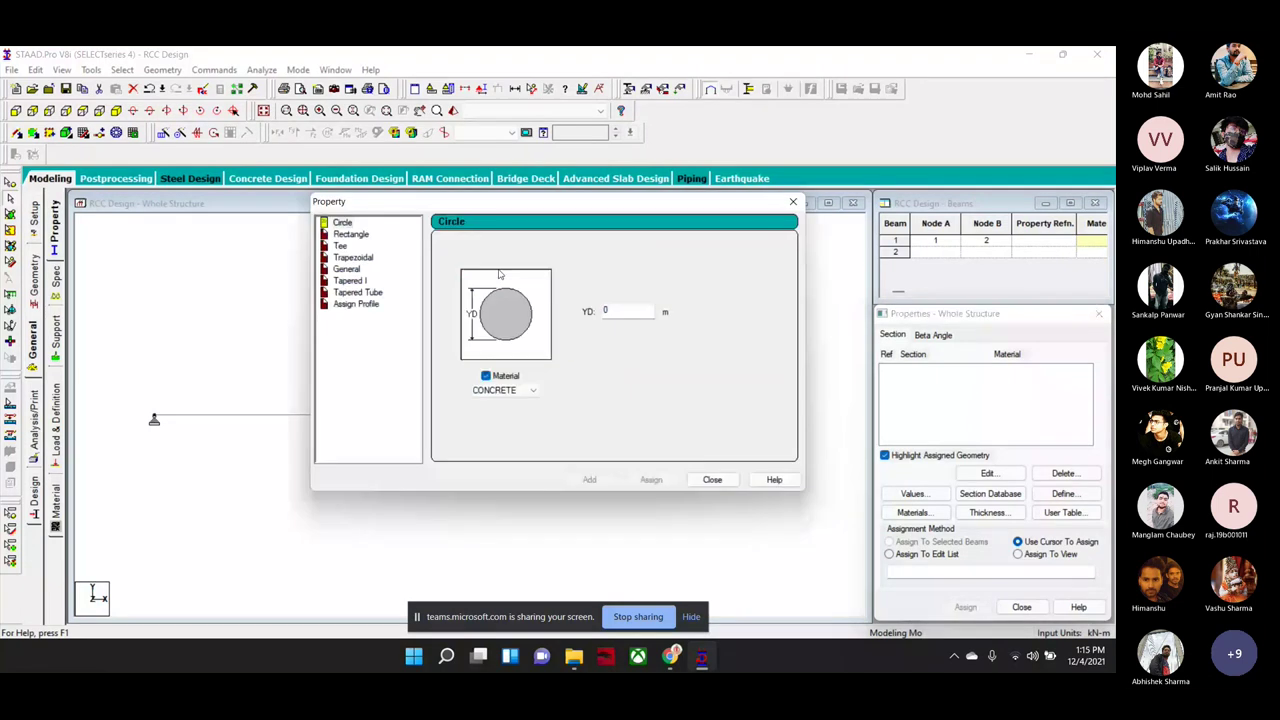
{"action": "left_click", "coordinate": [360, 235]}
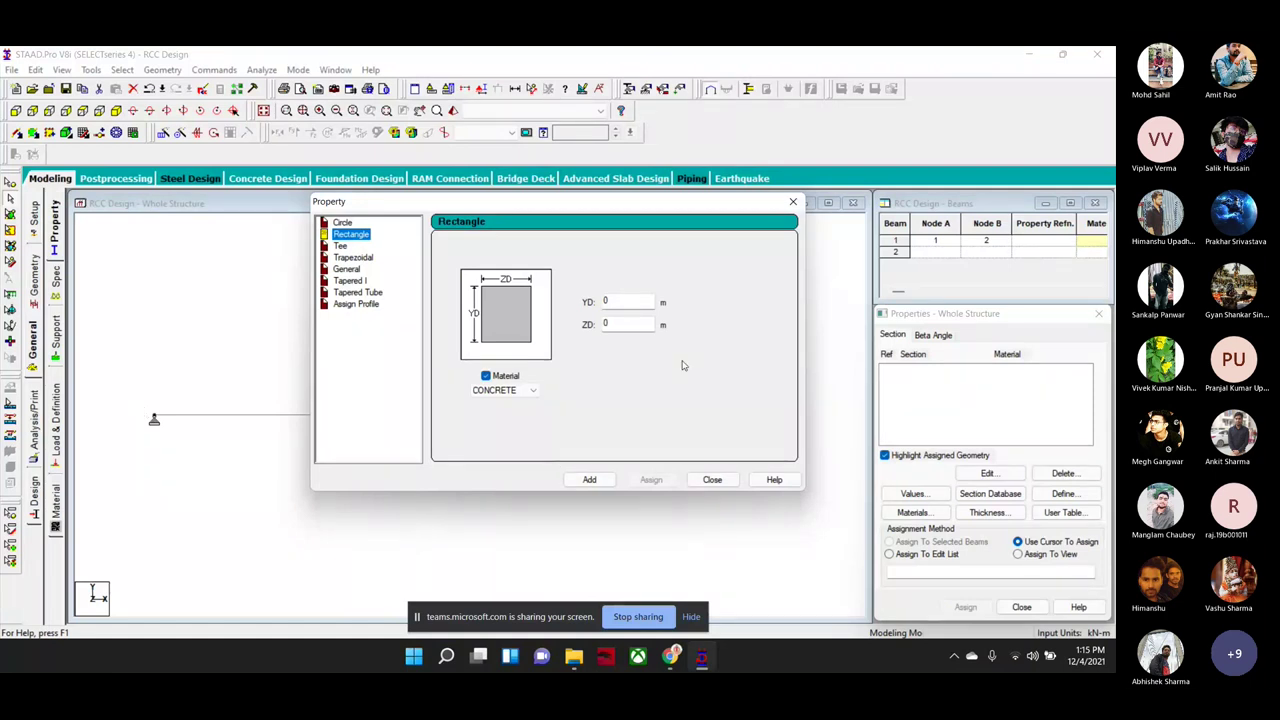
{"action": "key", "text": "super+d"}
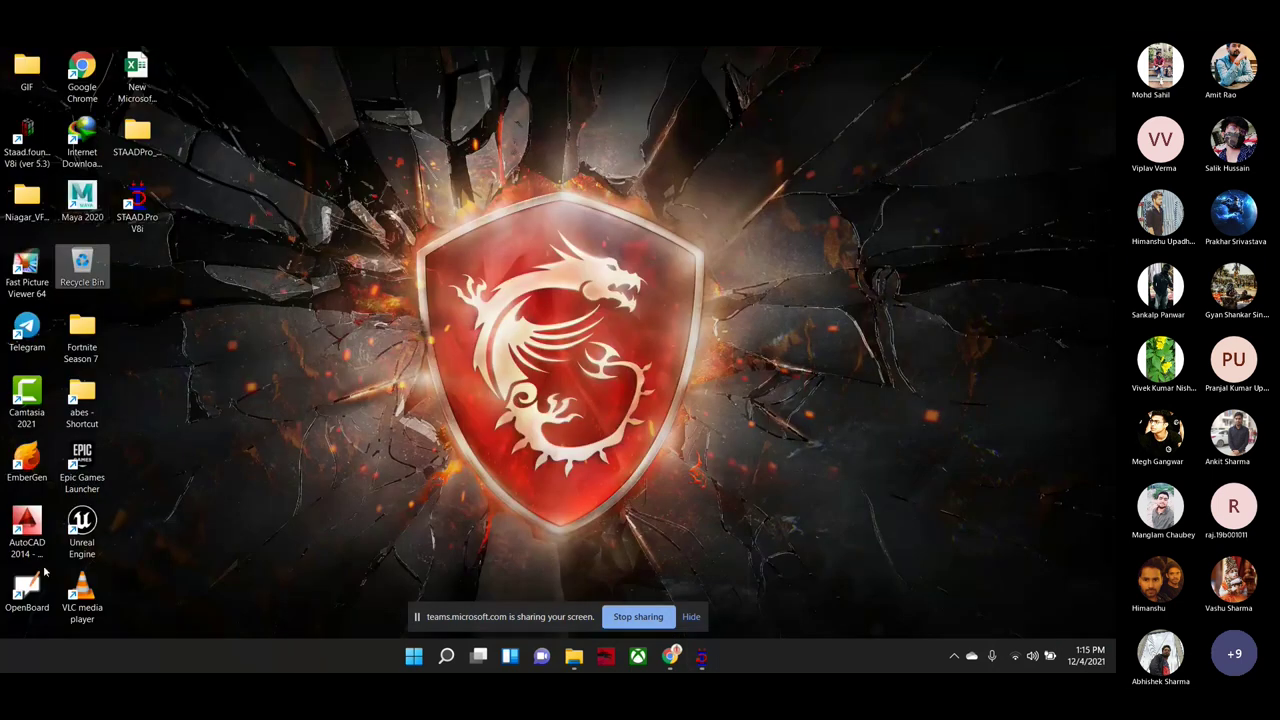
Step: Launch OpenBoard, dismiss the update prompt, and draw the section rectangle with b and d labels
{"action": "double_click", "coordinate": [44, 572]}
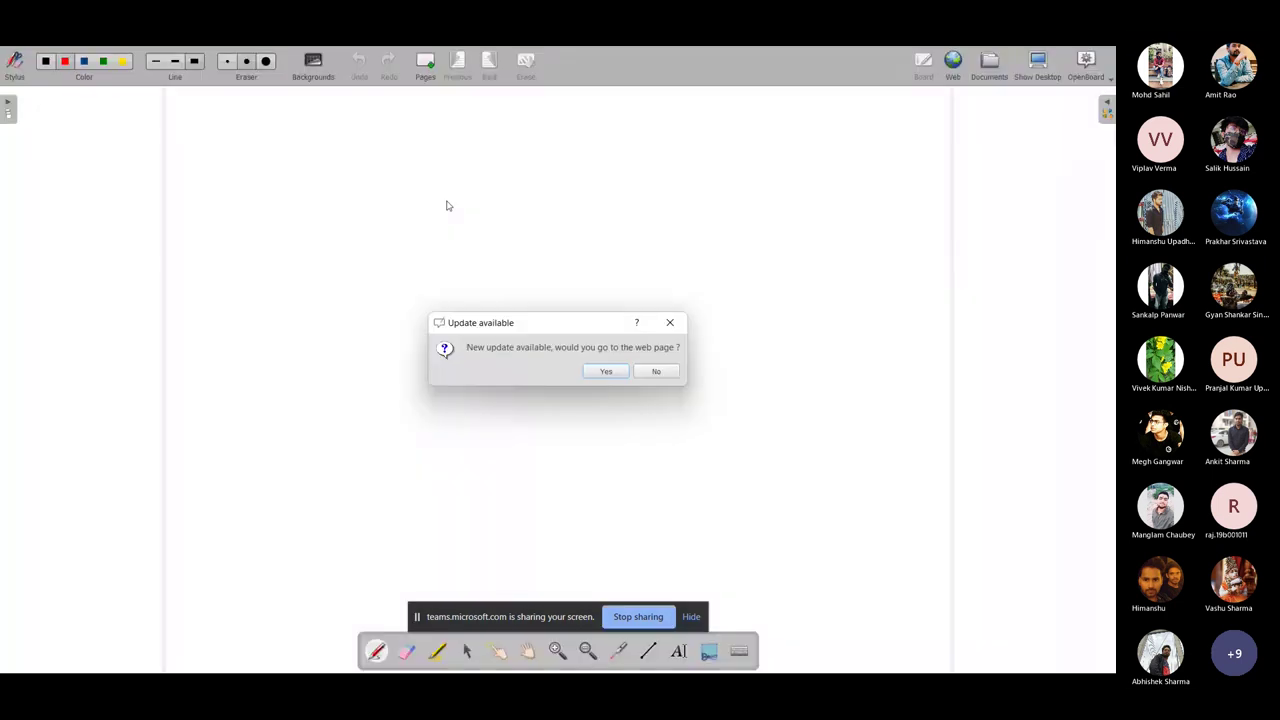
{"action": "key", "text": "Escape"}
{"action": "left_click_drag", "start_coordinate": [356, 172], "coordinate": [364, 182]}
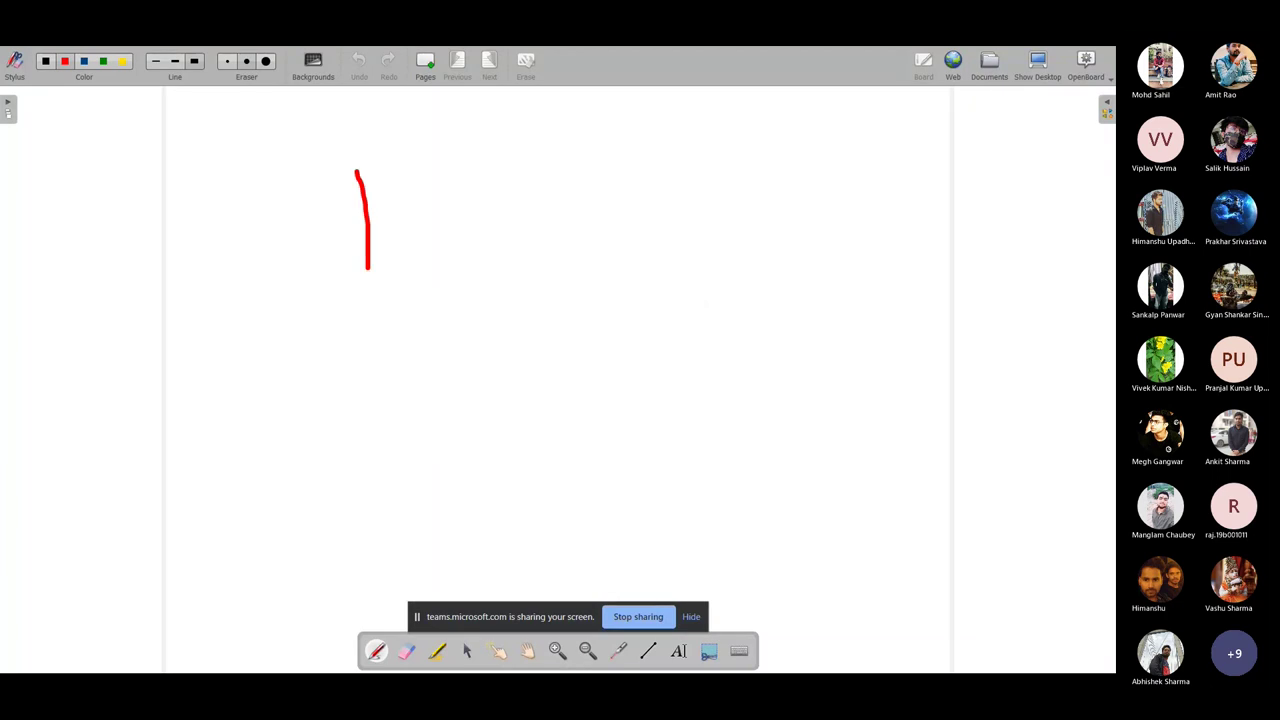
{"action": "left_click_drag", "start_coordinate": [601, 263], "coordinate": [590, 296]}
{"action": "left_click_drag", "start_coordinate": [601, 218], "coordinate": [631, 296]}
{"action": "mouse_move", "coordinate": [431, 416]}
{"action": "left_mouse_down"}
{"action": "mouse_move", "coordinate": [438, 472]}
{"action": "mouse_move", "coordinate": [578, 447]}
{"action": "left_mouse_up"}
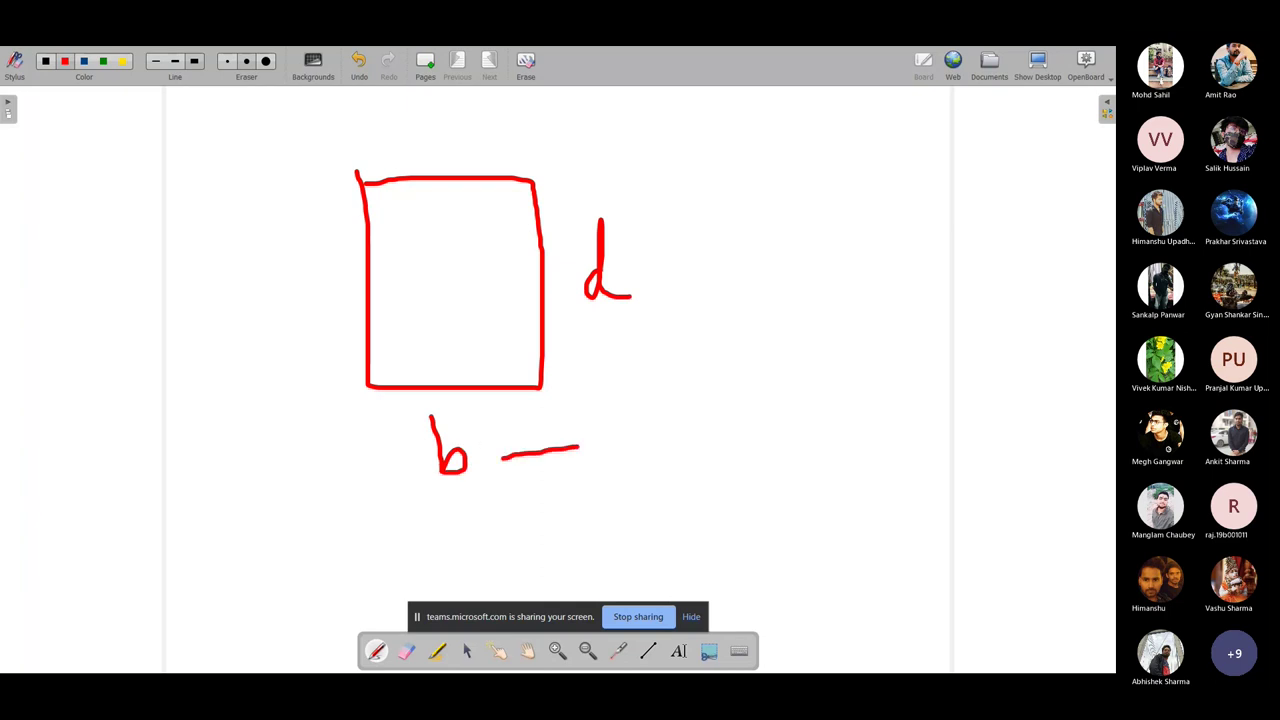
{"action": "left_click_drag", "start_coordinate": [522, 478], "coordinate": [628, 464]}
Step: Write the width as 230 mm and the depth as Sp/12, then return to STAAD.Pro
{"action": "mouse_move", "coordinate": [695, 424]}
{"action": "left_mouse_down"}
{"action": "mouse_move", "coordinate": [722, 468]}
{"action": "mouse_move", "coordinate": [740, 470]}
{"action": "left_mouse_up"}
{"action": "left_click_drag", "start_coordinate": [745, 393], "coordinate": [754, 452]}
{"action": "mouse_move", "coordinate": [790, 392]}
{"action": "left_mouse_down"}
{"action": "mouse_move", "coordinate": [820, 408]}
{"action": "mouse_move", "coordinate": [979, 381]}
{"action": "left_mouse_up"}
{"action": "mouse_move", "coordinate": [648, 250]}
{"action": "left_mouse_down"}
{"action": "mouse_move", "coordinate": [698, 228]}
{"action": "mouse_move", "coordinate": [733, 240]}
{"action": "left_mouse_up"}
{"action": "left_click_drag", "start_coordinate": [794, 152], "coordinate": [770, 204]}
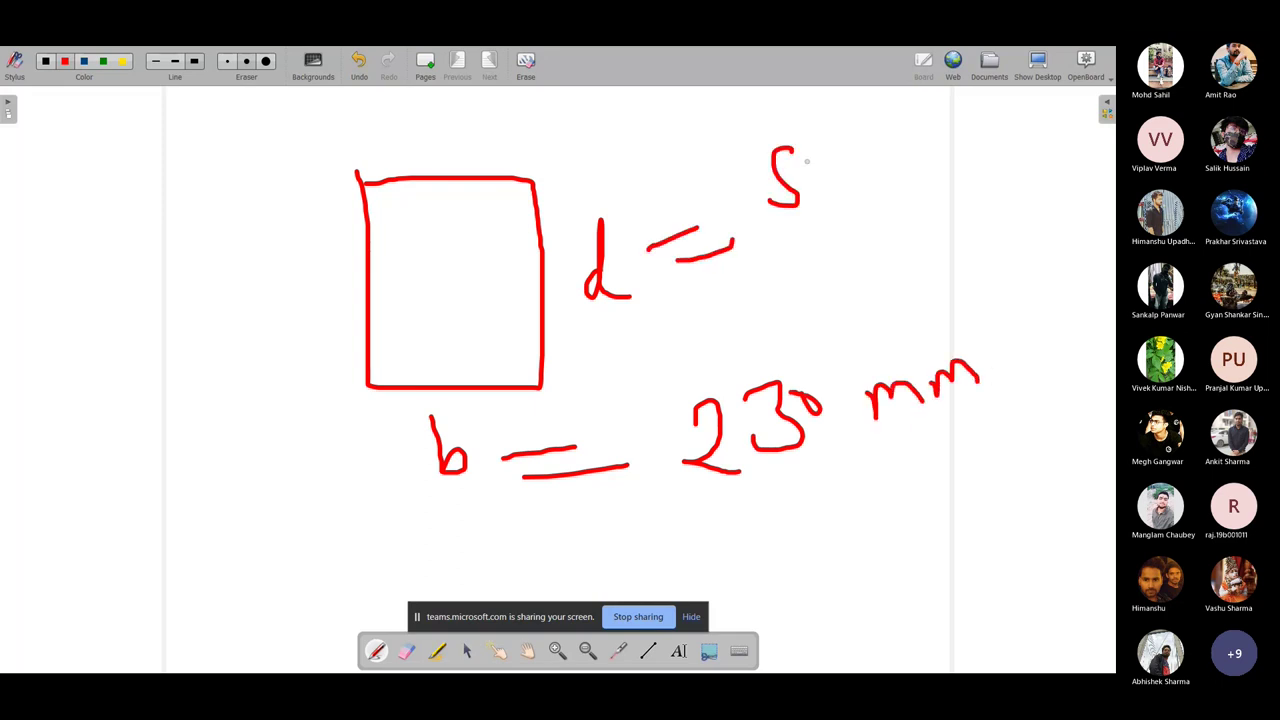
{"action": "mouse_move", "coordinate": [807, 161]}
{"action": "left_mouse_down"}
{"action": "mouse_move", "coordinate": [830, 166]}
{"action": "mouse_move", "coordinate": [826, 182]}
{"action": "left_mouse_up"}
{"action": "left_click_drag", "start_coordinate": [876, 121], "coordinate": [856, 244]}
{"action": "mouse_move", "coordinate": [945, 200]}
{"action": "left_mouse_down"}
{"action": "mouse_move", "coordinate": [926, 195]}
{"action": "mouse_move", "coordinate": [908, 240]}
{"action": "mouse_move", "coordinate": [1040, 226]}
{"action": "left_mouse_up"}
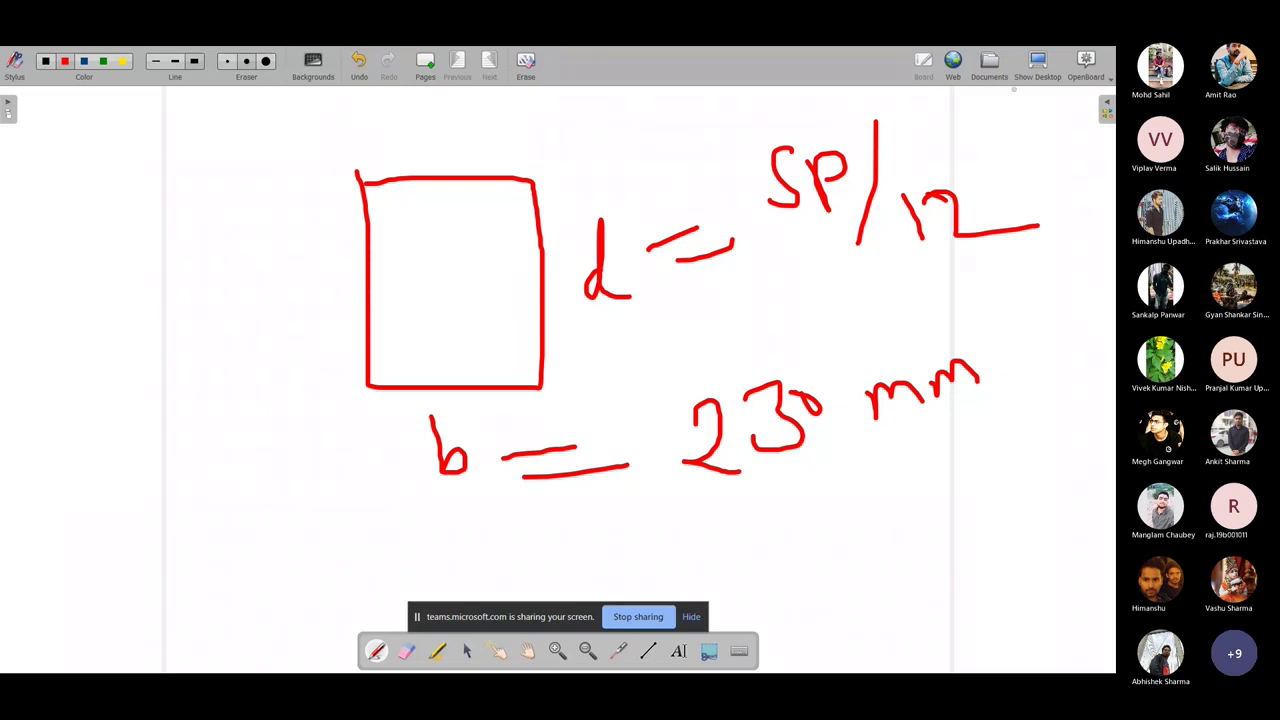
{"action": "left_click", "coordinate": [1037, 64]}
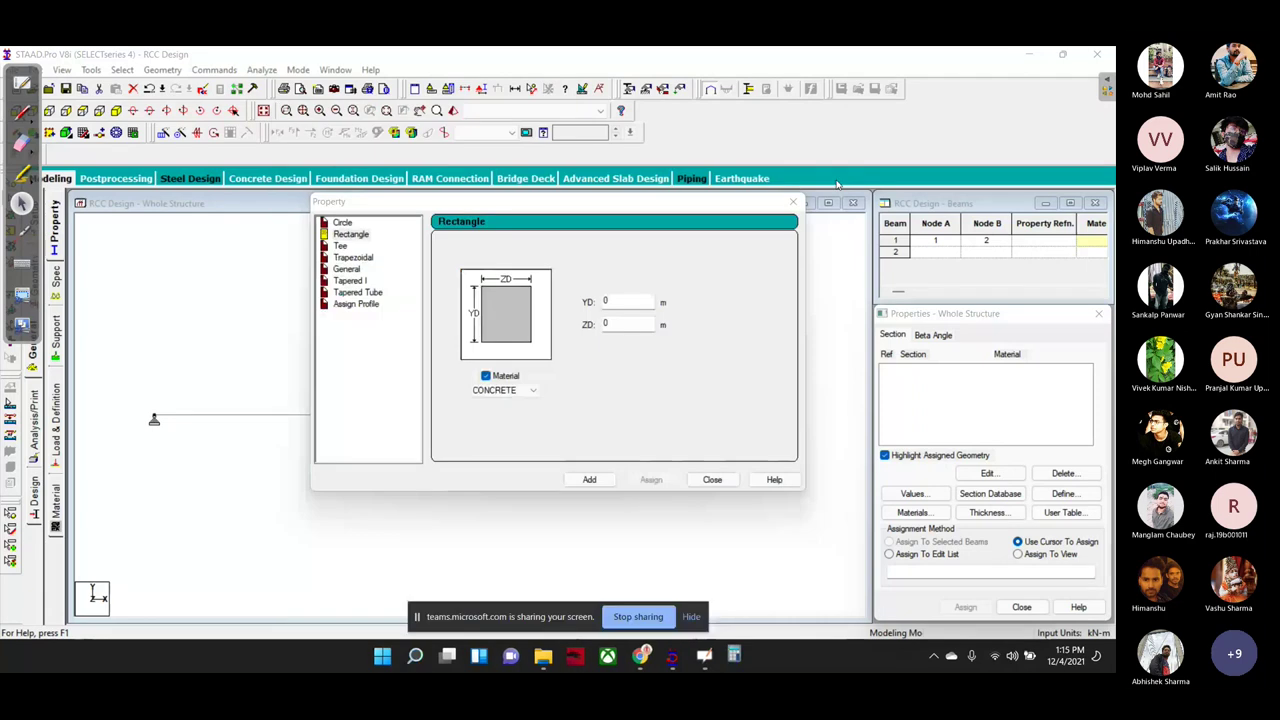
{"action": "type", "text": "5000"}
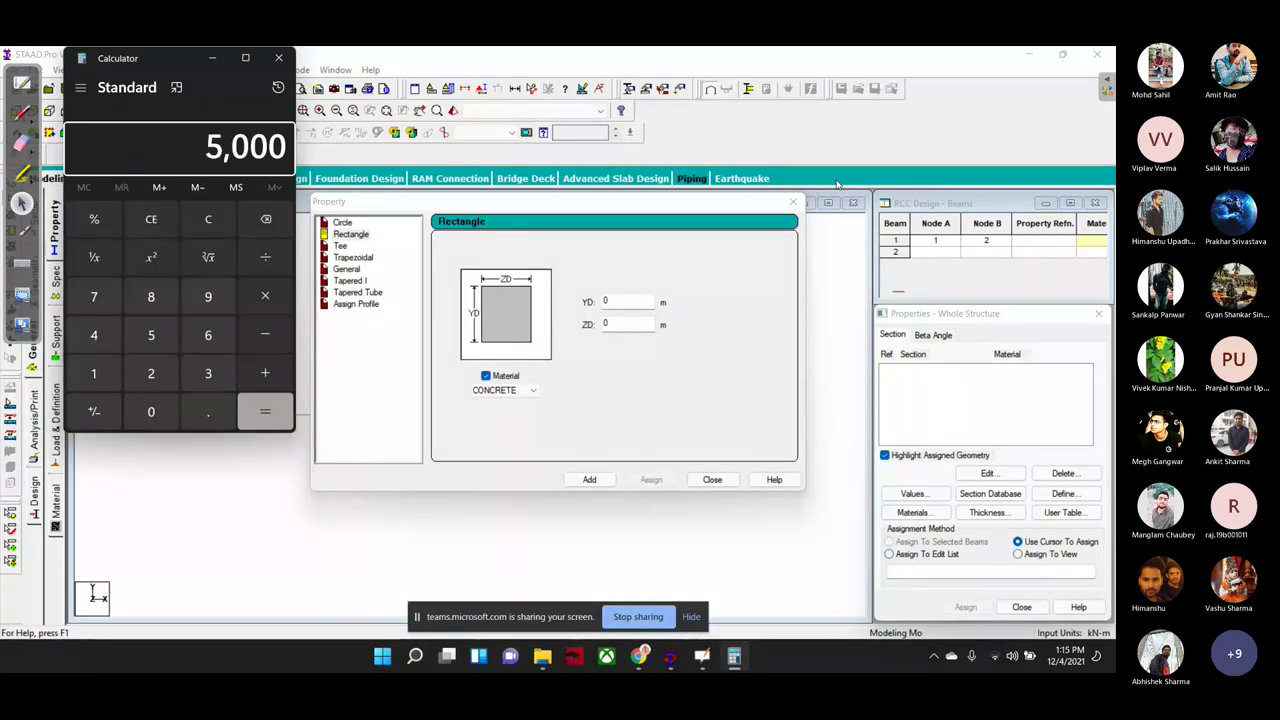
{"action": "type", "text": "/12"}
{"action": "key", "text": "Return"}
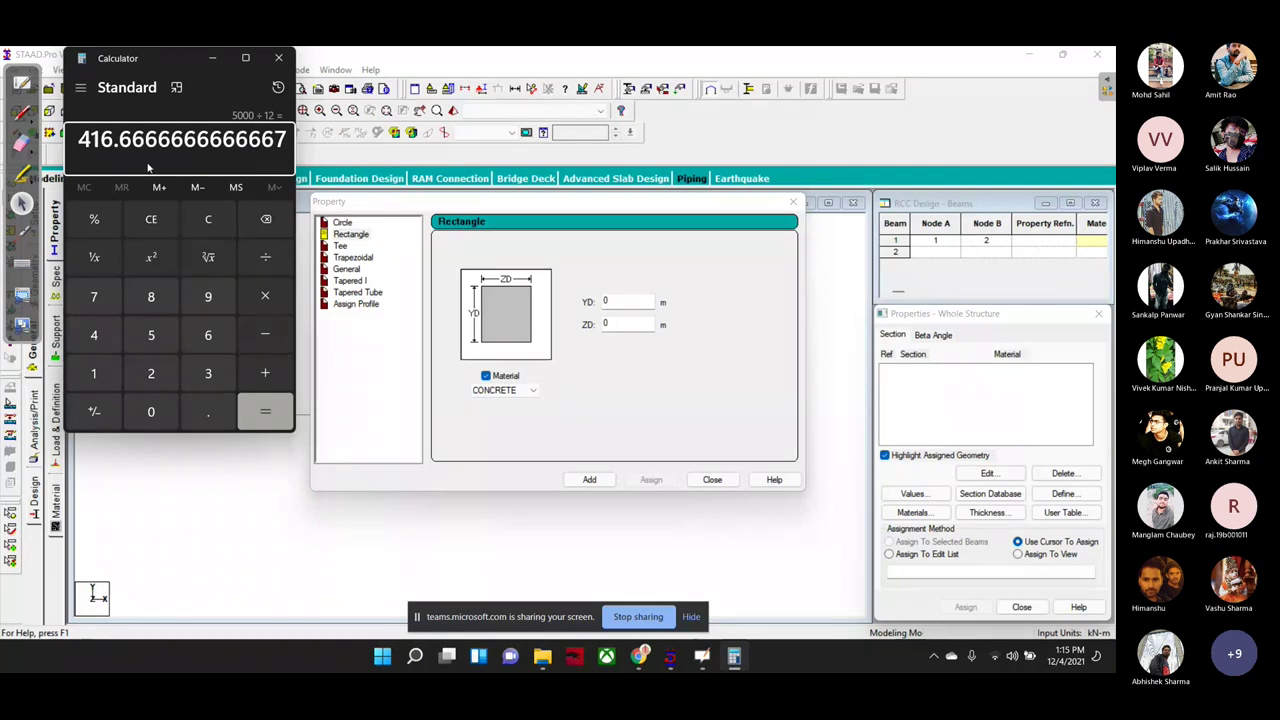
{"action": "left_click", "coordinate": [278, 57]}
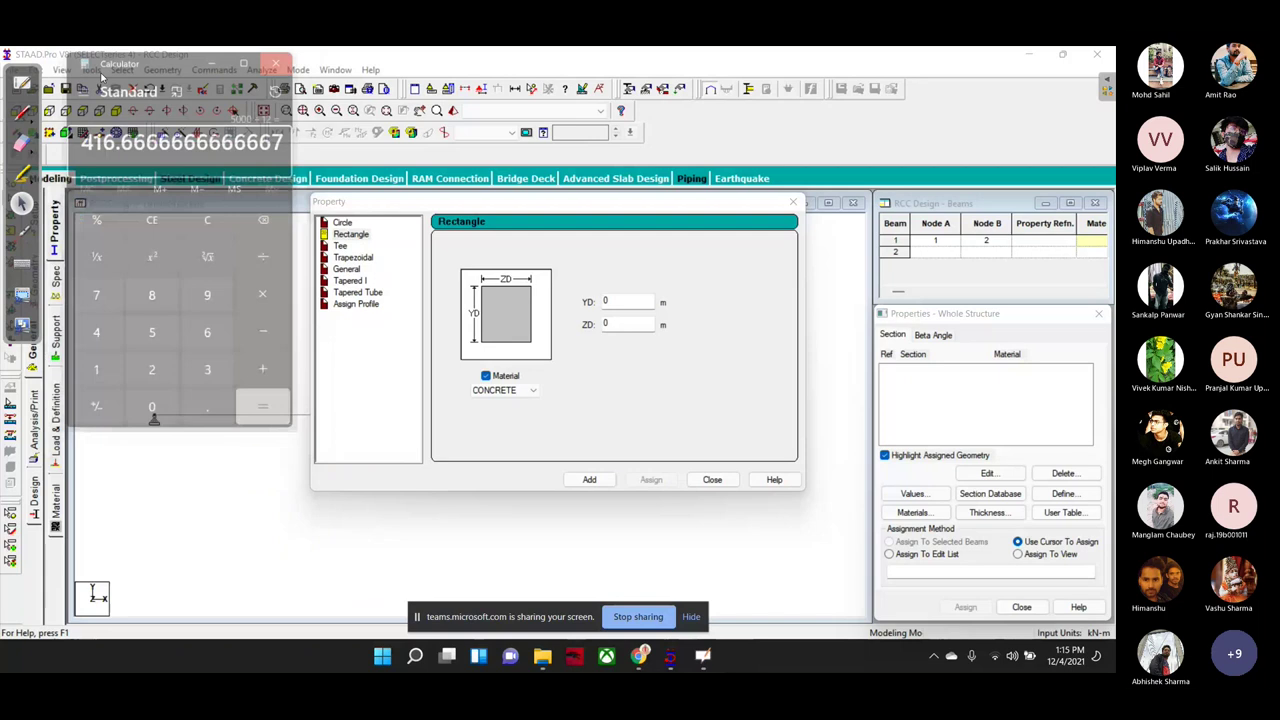
{"action": "mouse_move", "coordinate": [476, 209]}
{"action": "left_mouse_down"}
{"action": "mouse_move", "coordinate": [526, 212]}
{"action": "mouse_move", "coordinate": [528, 275]}
{"action": "left_mouse_up"}
{"action": "mouse_move", "coordinate": [634, 200]}
{"action": "left_mouse_down"}
{"action": "mouse_move", "coordinate": [572, 211]}
{"action": "mouse_move", "coordinate": [548, 273]}
{"action": "left_mouse_up"}
{"action": "left_click_drag", "start_coordinate": [655, 216], "coordinate": [660, 222]}
{"action": "left_click_drag", "start_coordinate": [507, 355], "coordinate": [607, 400]}
{"action": "left_click_drag", "start_coordinate": [604, 331], "coordinate": [602, 381]}
{"action": "left_click_drag", "start_coordinate": [702, 330], "coordinate": [708, 334]}
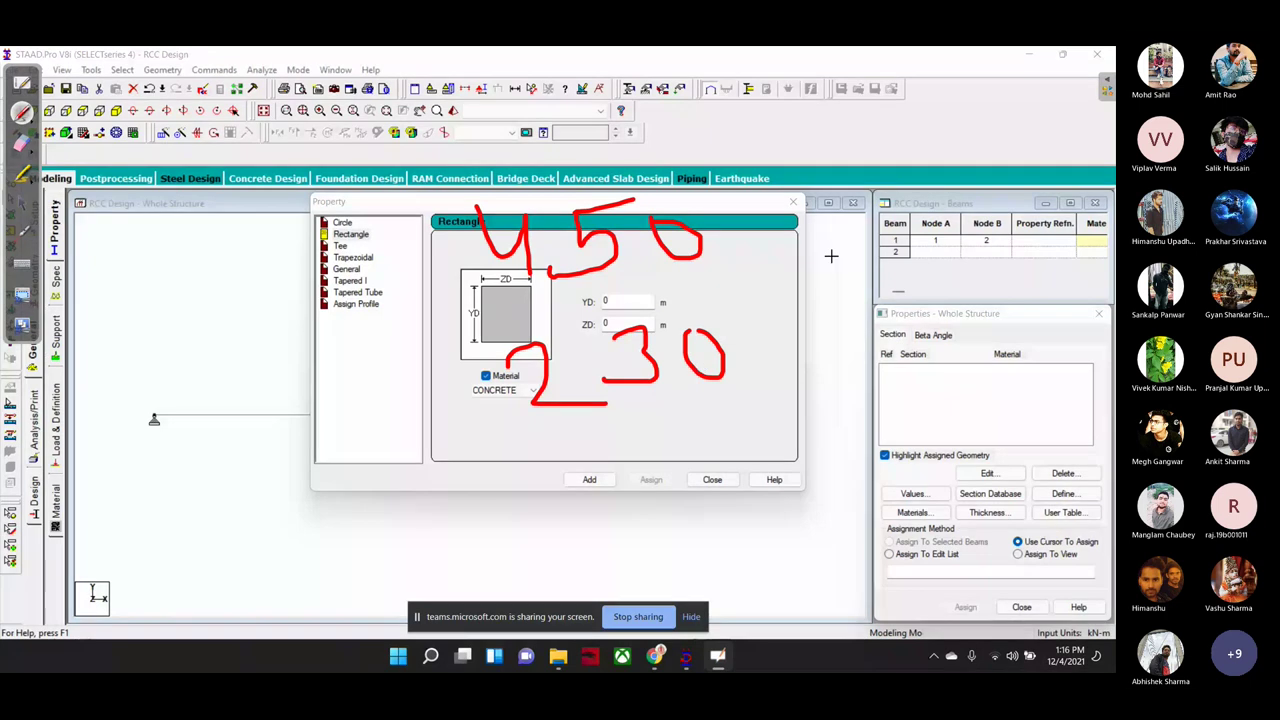
{"action": "left_click_drag", "start_coordinate": [835, 195], "coordinate": [862, 290]}
{"action": "left_click_drag", "start_coordinate": [900, 205], "coordinate": [1045, 183]}
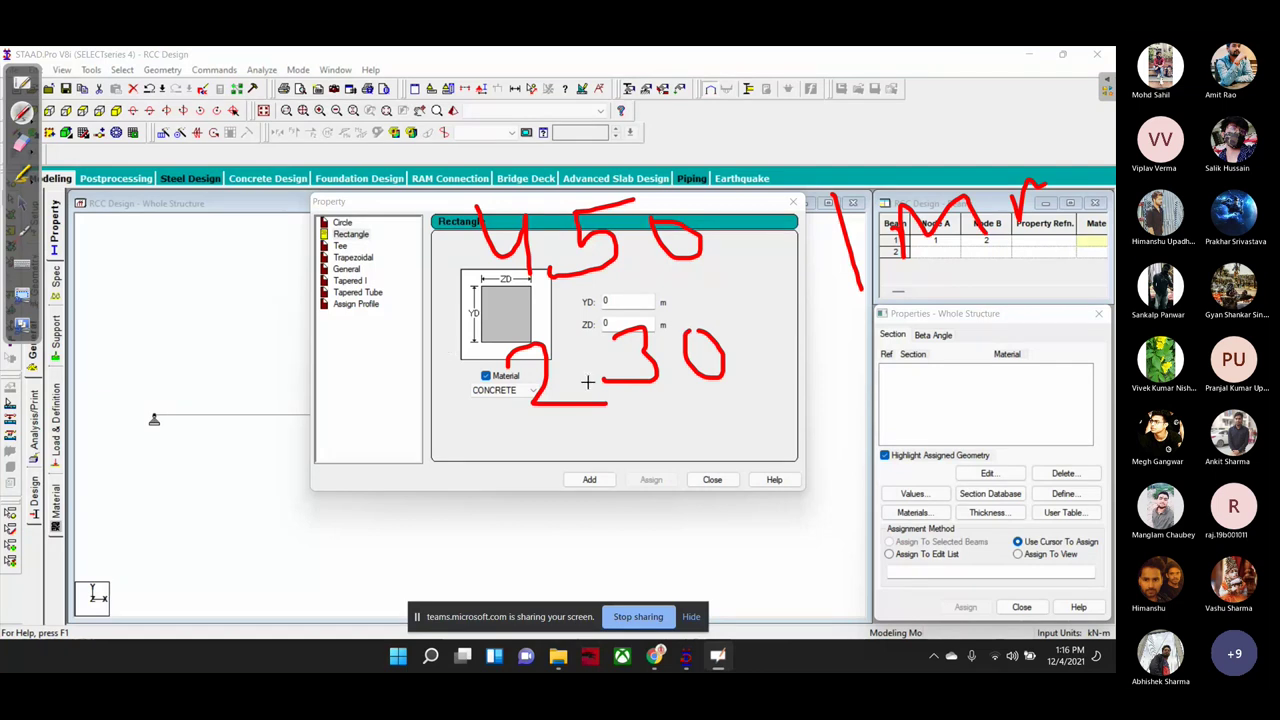
{"action": "mouse_move", "coordinate": [774, 323]}
{"action": "left_mouse_down"}
{"action": "mouse_move", "coordinate": [523, 437]}
{"action": "mouse_move", "coordinate": [775, 322]}
{"action": "left_mouse_up"}
{"action": "mouse_move", "coordinate": [740, 180]}
{"action": "left_mouse_down"}
{"action": "mouse_move", "coordinate": [450, 290]}
{"action": "mouse_move", "coordinate": [728, 172]}
{"action": "left_mouse_up"}
{"action": "mouse_move", "coordinate": [160, 188]}
{"action": "left_mouse_down"}
{"action": "mouse_move", "coordinate": [177, 252]}
{"action": "mouse_move", "coordinate": [133, 262]}
{"action": "left_mouse_up"}
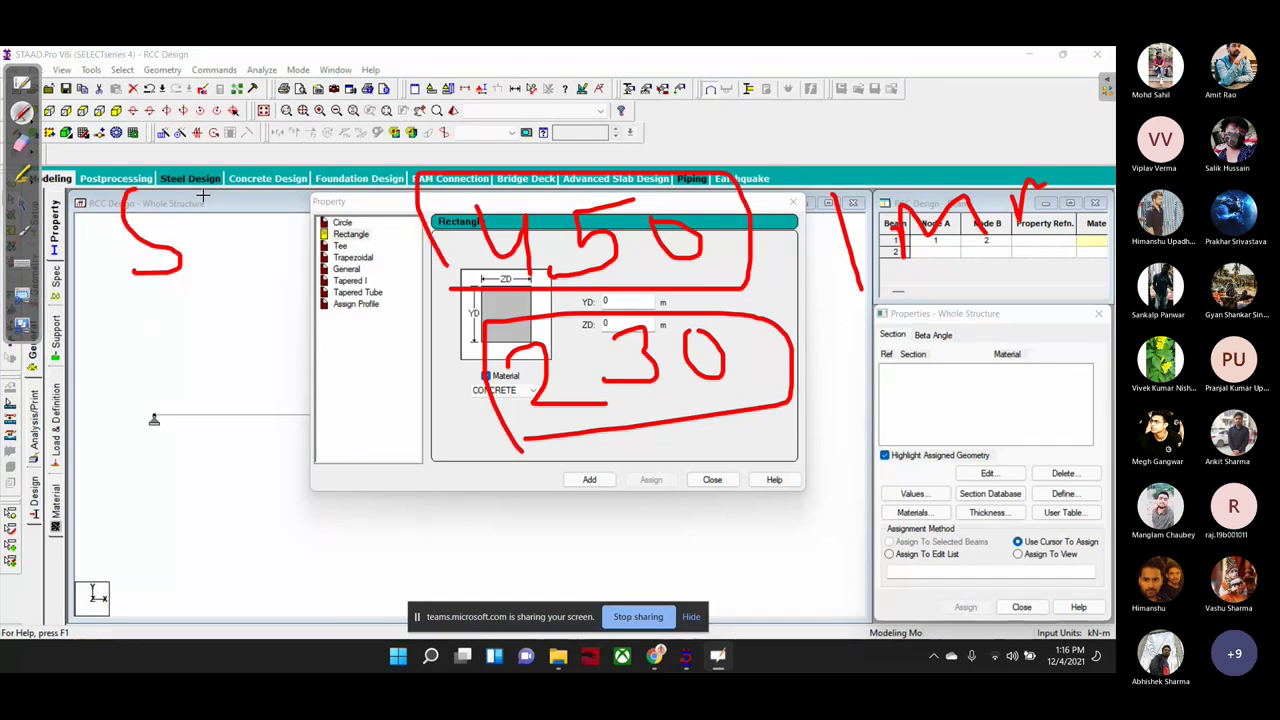
{"action": "left_click_drag", "start_coordinate": [202, 195], "coordinate": [200, 190]}
{"action": "left_click_drag", "start_coordinate": [268, 176], "coordinate": [265, 178]}
{"action": "left_click_drag", "start_coordinate": [330, 152], "coordinate": [325, 156]}
{"action": "left_click_drag", "start_coordinate": [90, 286], "coordinate": [345, 150]}
{"action": "mouse_move", "coordinate": [174, 280]}
{"action": "left_mouse_down"}
{"action": "mouse_move", "coordinate": [198, 326]}
{"action": "mouse_move", "coordinate": [340, 318]}
{"action": "mouse_move", "coordinate": [258, 204]}
{"action": "mouse_move", "coordinate": [140, 230]}
{"action": "left_mouse_up"}
{"action": "left_click", "coordinate": [22, 142]}
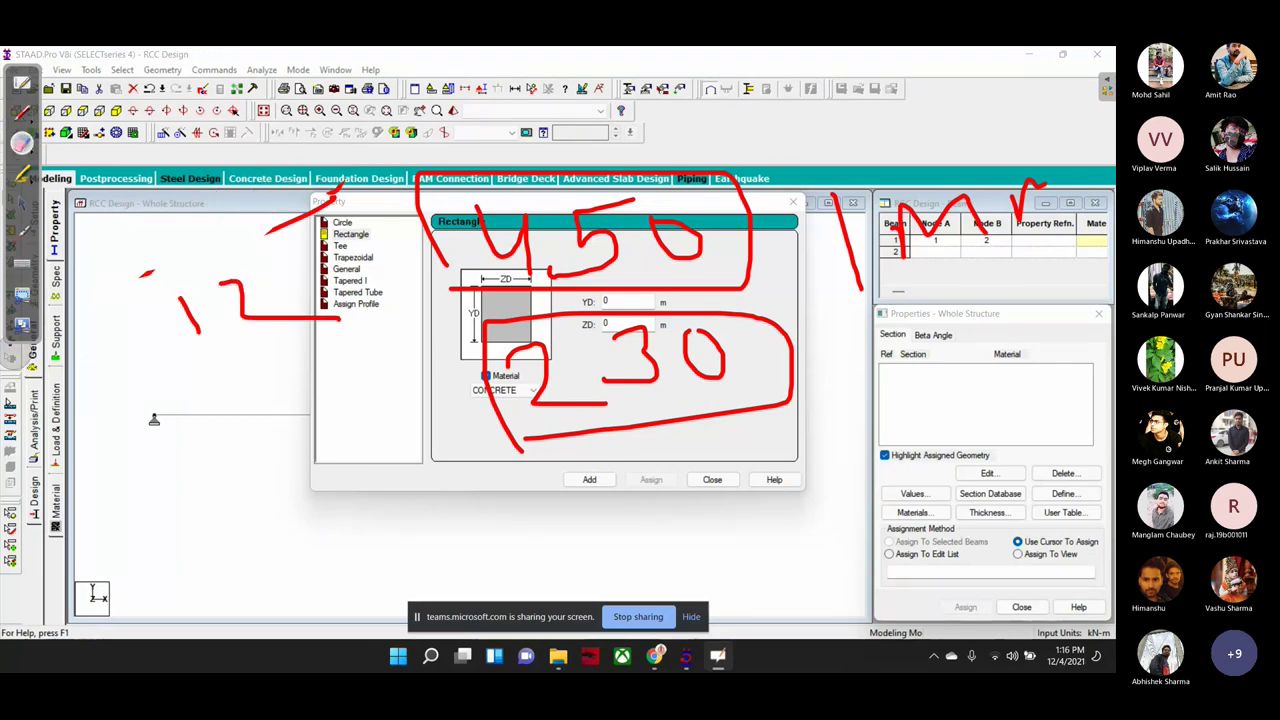
{"action": "mouse_move", "coordinate": [200, 300]}
{"action": "left_mouse_down"}
{"action": "mouse_move", "coordinate": [660, 250]}
{"action": "mouse_move", "coordinate": [860, 270]}
{"action": "mouse_move", "coordinate": [960, 203]}
{"action": "mouse_move", "coordinate": [674, 335]}
{"action": "left_mouse_up"}
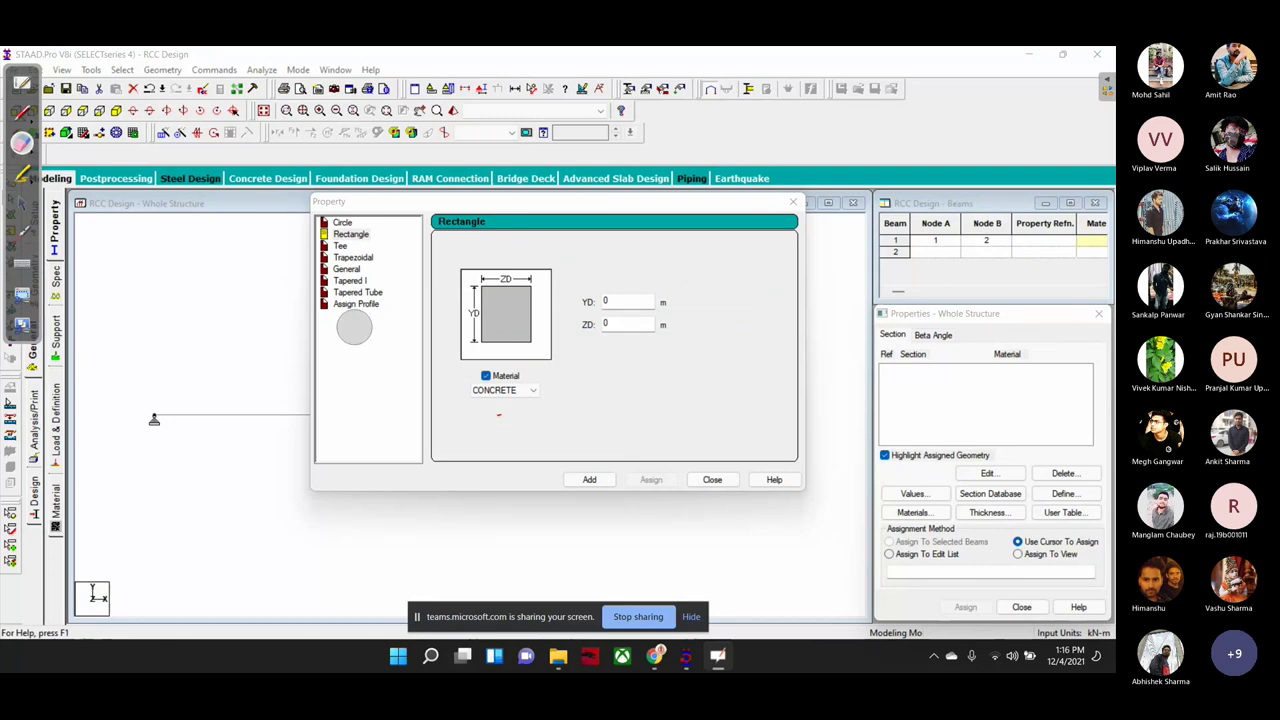
Step: Define a rectangular concrete section with YD 0.45 m and ZD 0.23 m
{"action": "double_click", "coordinate": [627, 303]}
{"action": "type", "text": "0.45"}
{"action": "key", "text": "Tab"}
{"action": "type", "text": "0.2"}
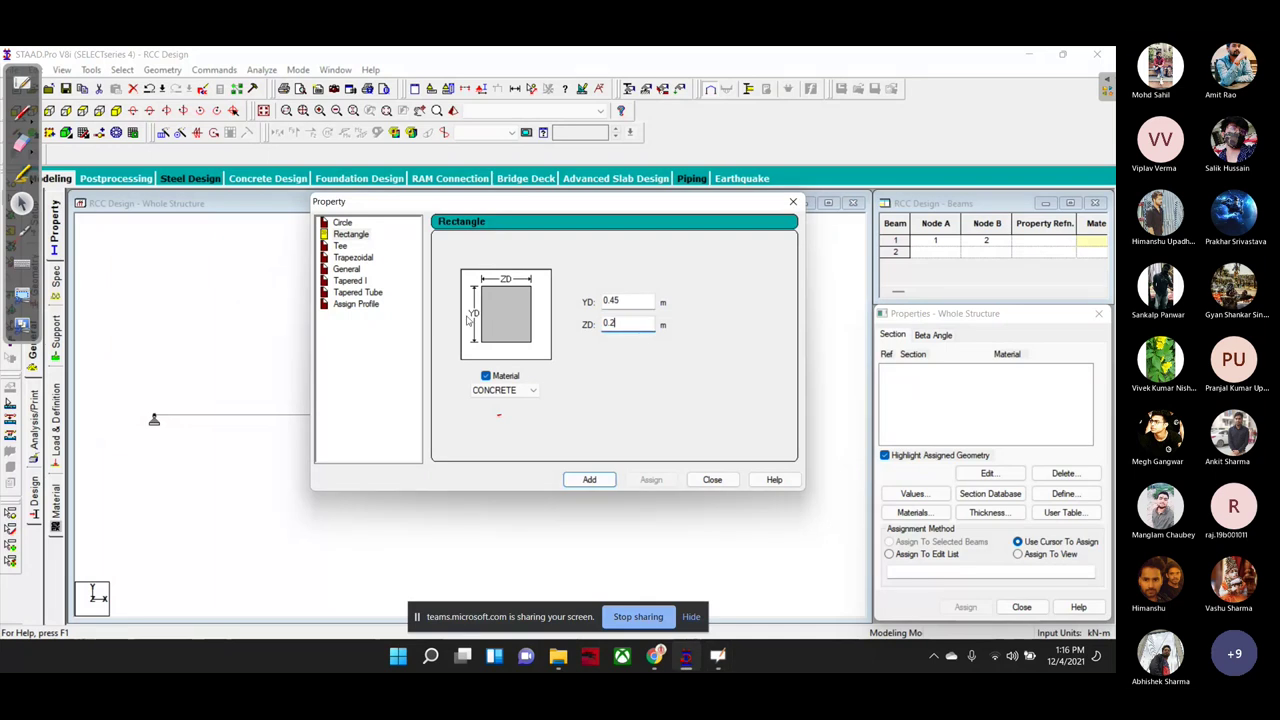
{"action": "type", "text": "3"}
{"action": "key", "text": "Return"}
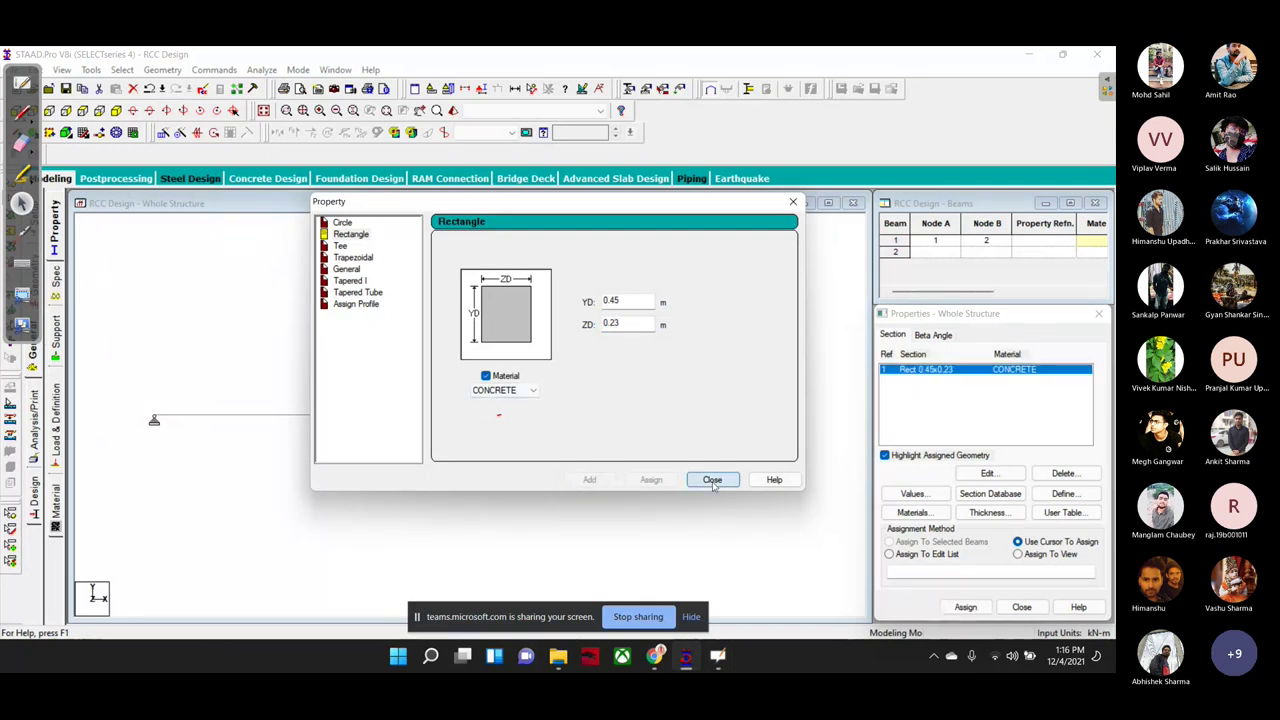
{"action": "left_click", "coordinate": [712, 479]}
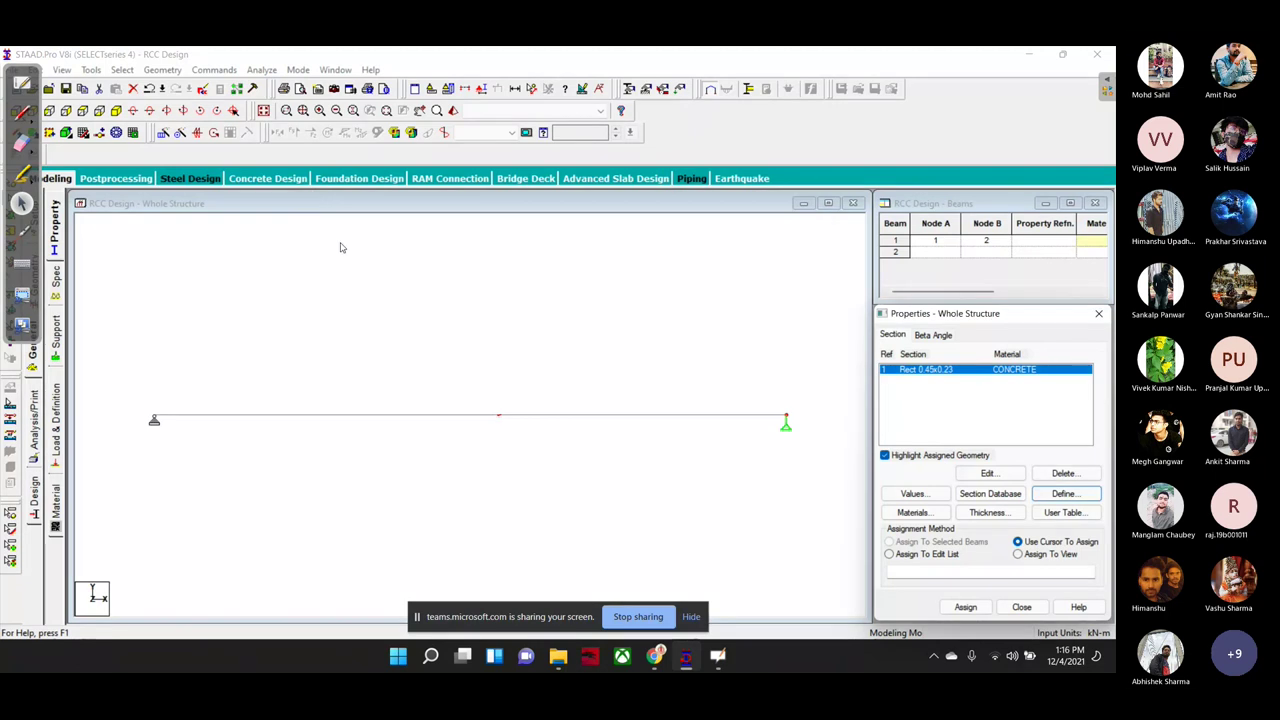
Step: Assign the Rect 0.45x0.23 section to beam 1 and show it in a 3D rendered view
{"action": "left_click", "coordinate": [496, 262]}
{"action": "left_click_drag", "start_coordinate": [734, 287], "coordinate": [890, 366]}
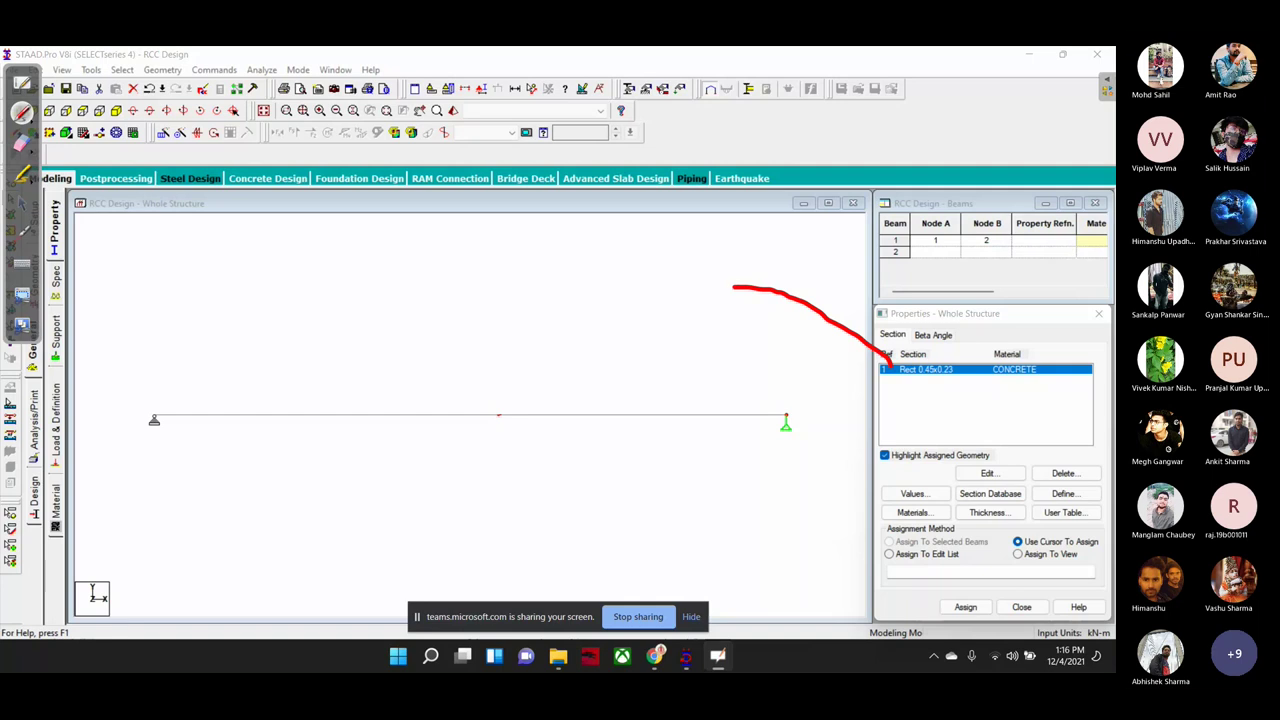
{"action": "left_click_drag", "start_coordinate": [734, 287], "coordinate": [640, 374]}
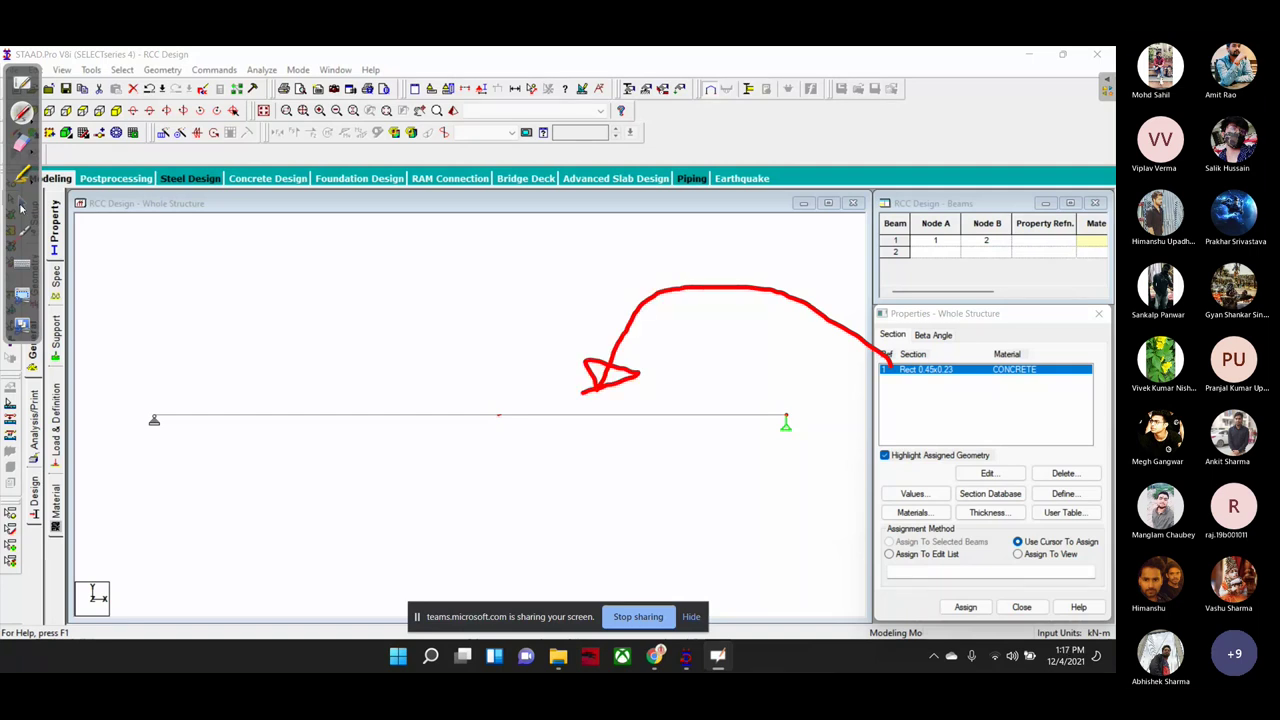
{"action": "left_click", "coordinate": [21, 205]}
{"action": "left_click", "coordinate": [404, 415]}
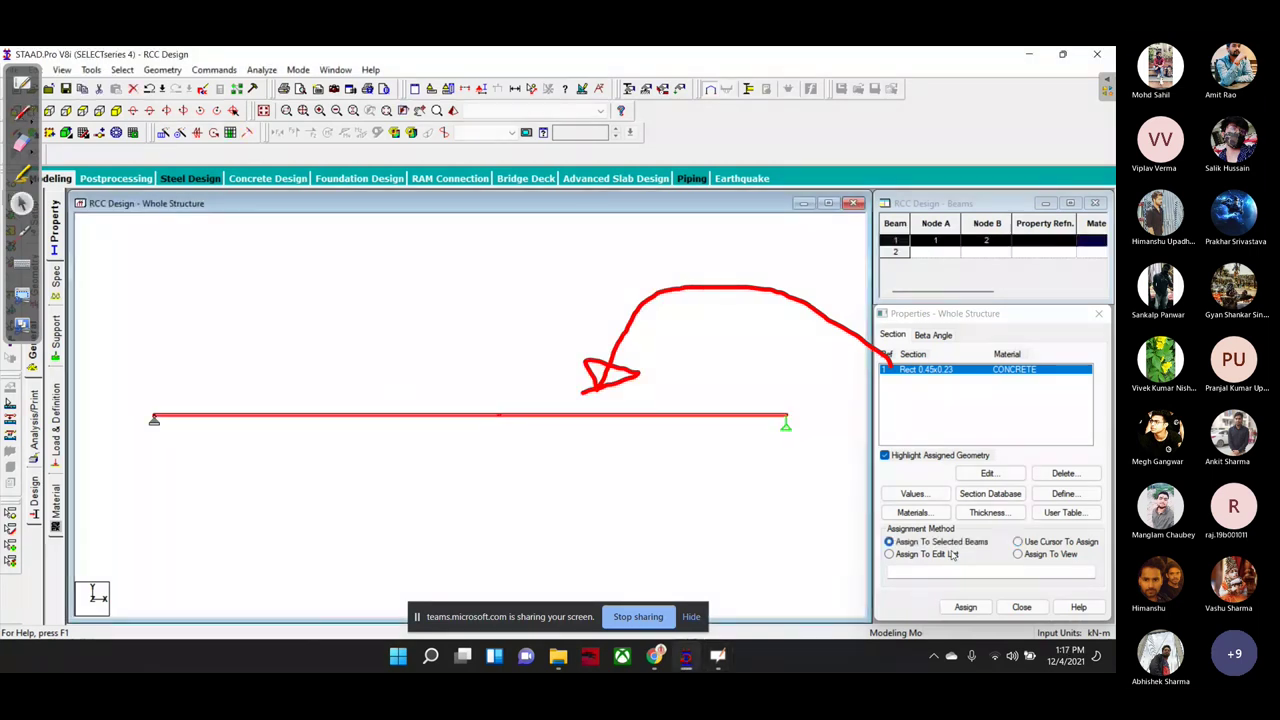
{"action": "left_click", "coordinate": [966, 607]}
{"action": "left_click", "coordinate": [1008, 502]}
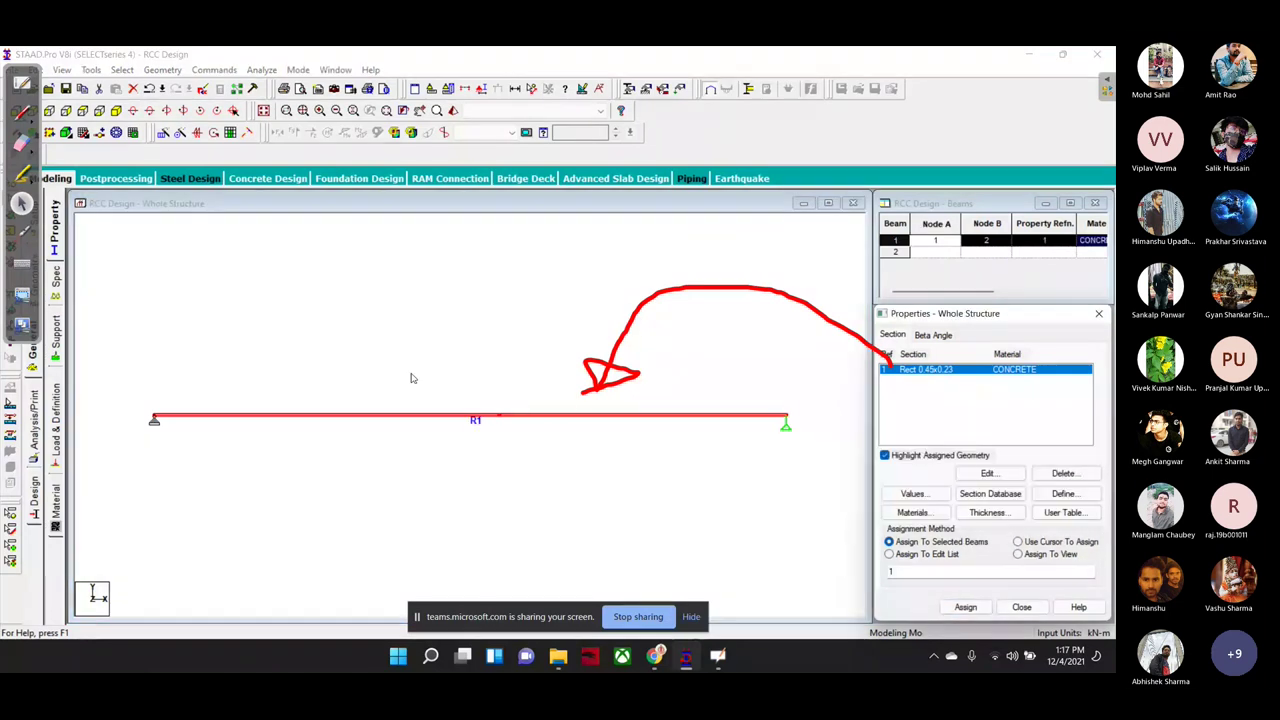
{"action": "mouse_move", "coordinate": [745, 292]}
{"action": "left_mouse_down"}
{"action": "mouse_move", "coordinate": [628, 376]}
{"action": "mouse_move", "coordinate": [832, 337]}
{"action": "mouse_move", "coordinate": [878, 352]}
{"action": "left_mouse_up"}
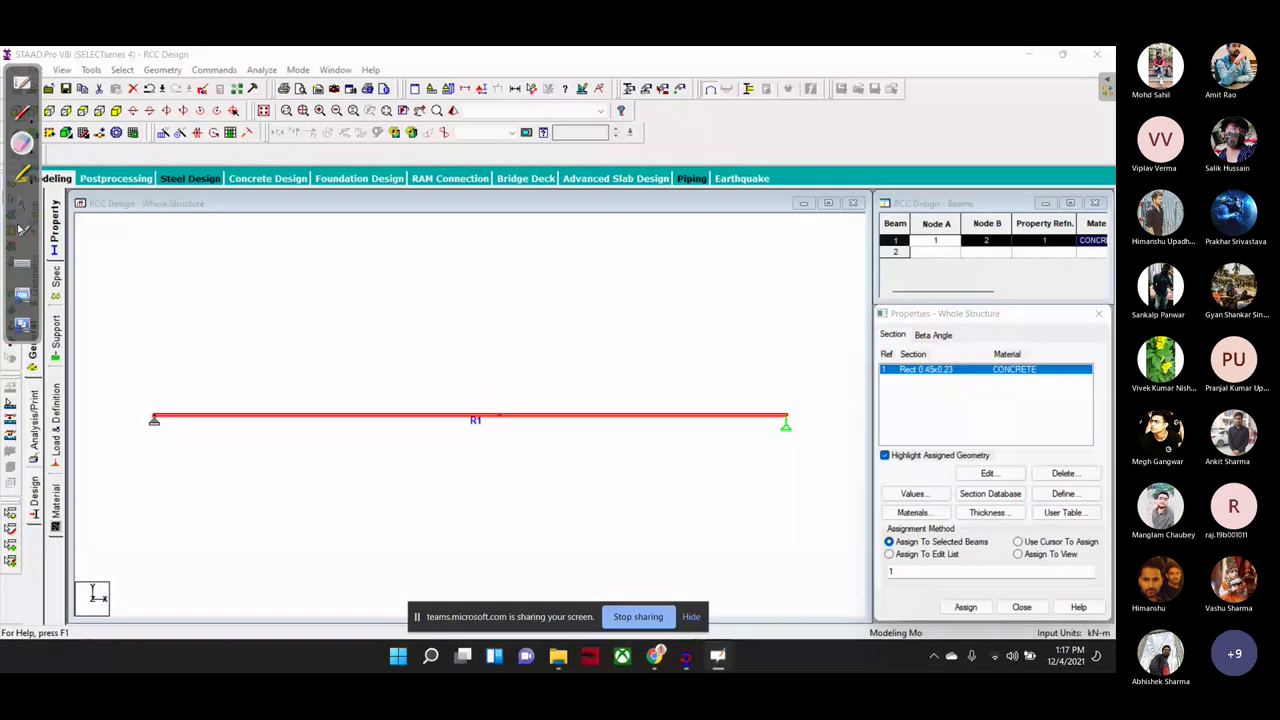
{"action": "left_click", "coordinate": [22, 229]}
{"action": "left_click", "coordinate": [614, 229]}
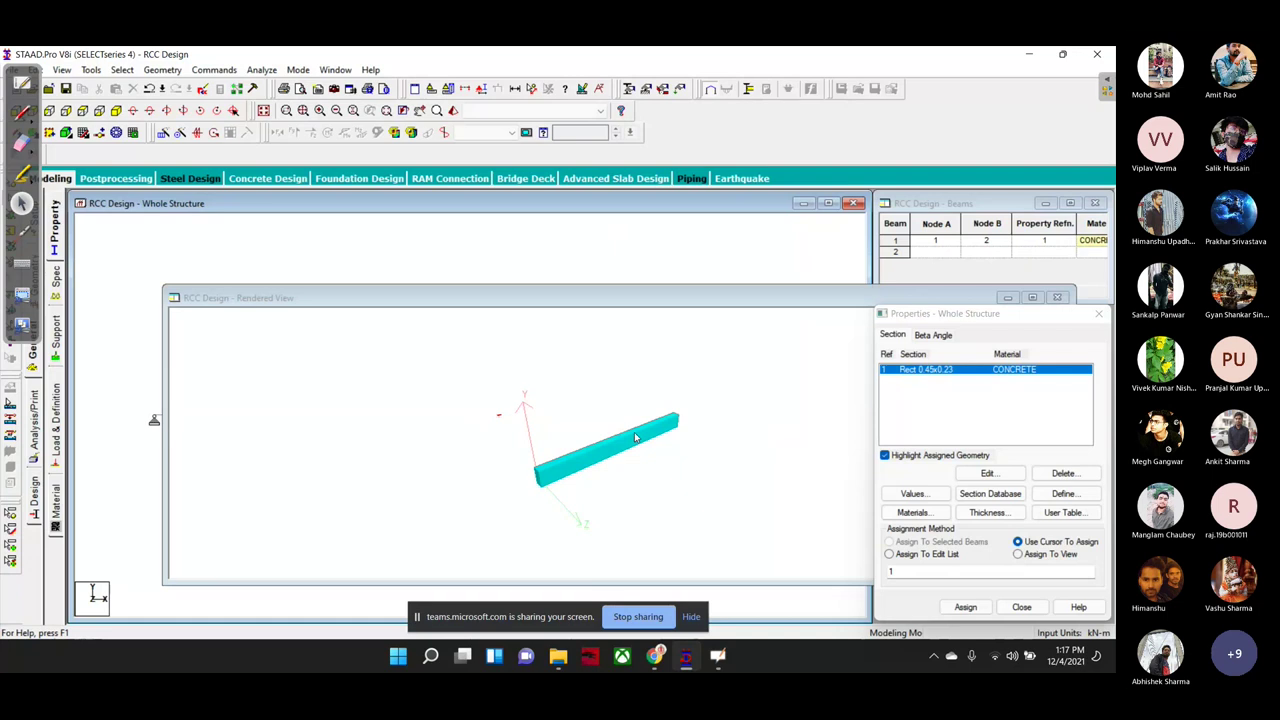
{"action": "mouse_move", "coordinate": [586, 463]}
{"action": "left_mouse_down"}
{"action": "mouse_move", "coordinate": [598, 465]}
{"action": "mouse_move", "coordinate": [581, 485]}
{"action": "left_mouse_up"}
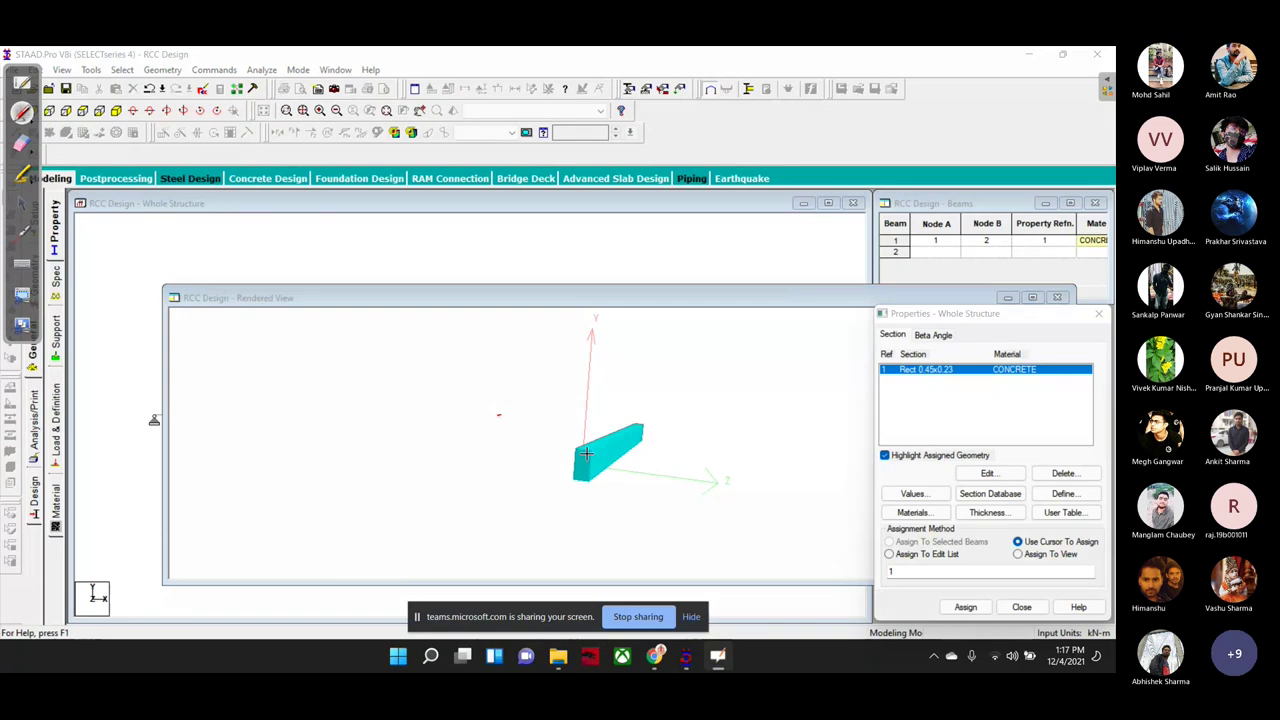
{"action": "left_click_drag", "start_coordinate": [588, 452], "coordinate": [590, 481]}
{"action": "key", "text": "e"}
{"action": "left_click_drag", "start_coordinate": [585, 470], "coordinate": [561, 499]}
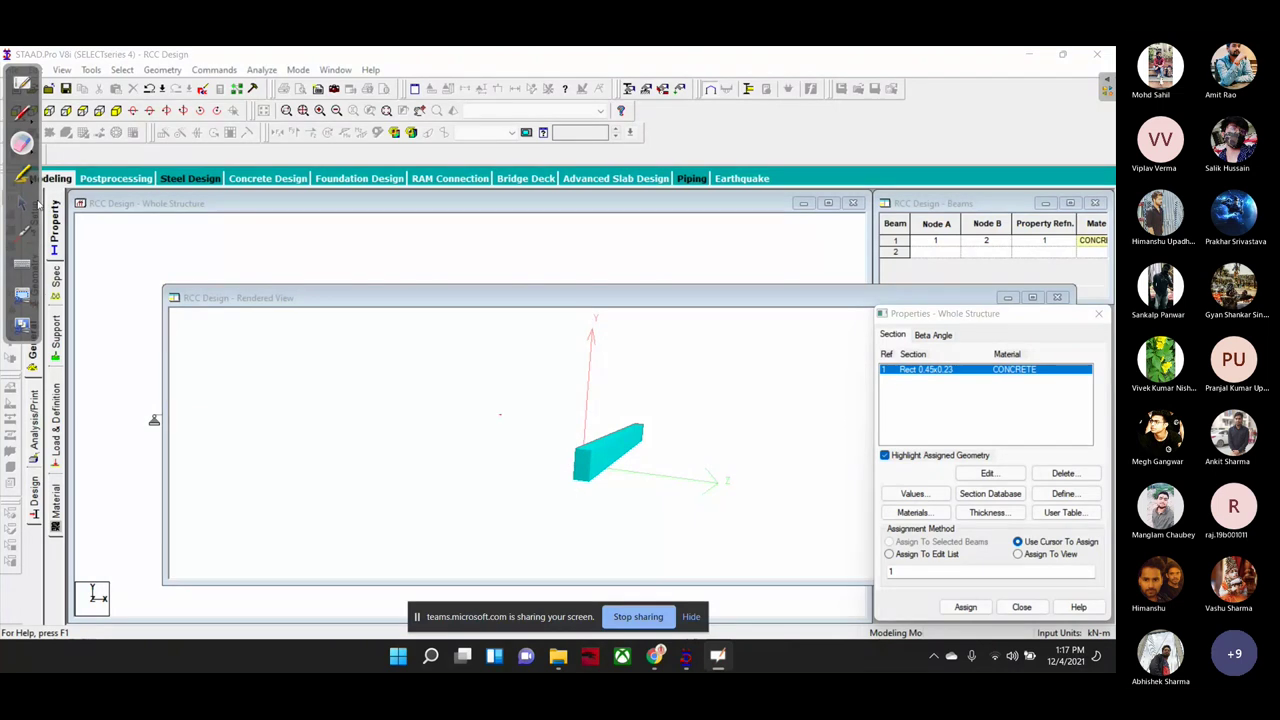
{"action": "left_click", "coordinate": [22, 203]}
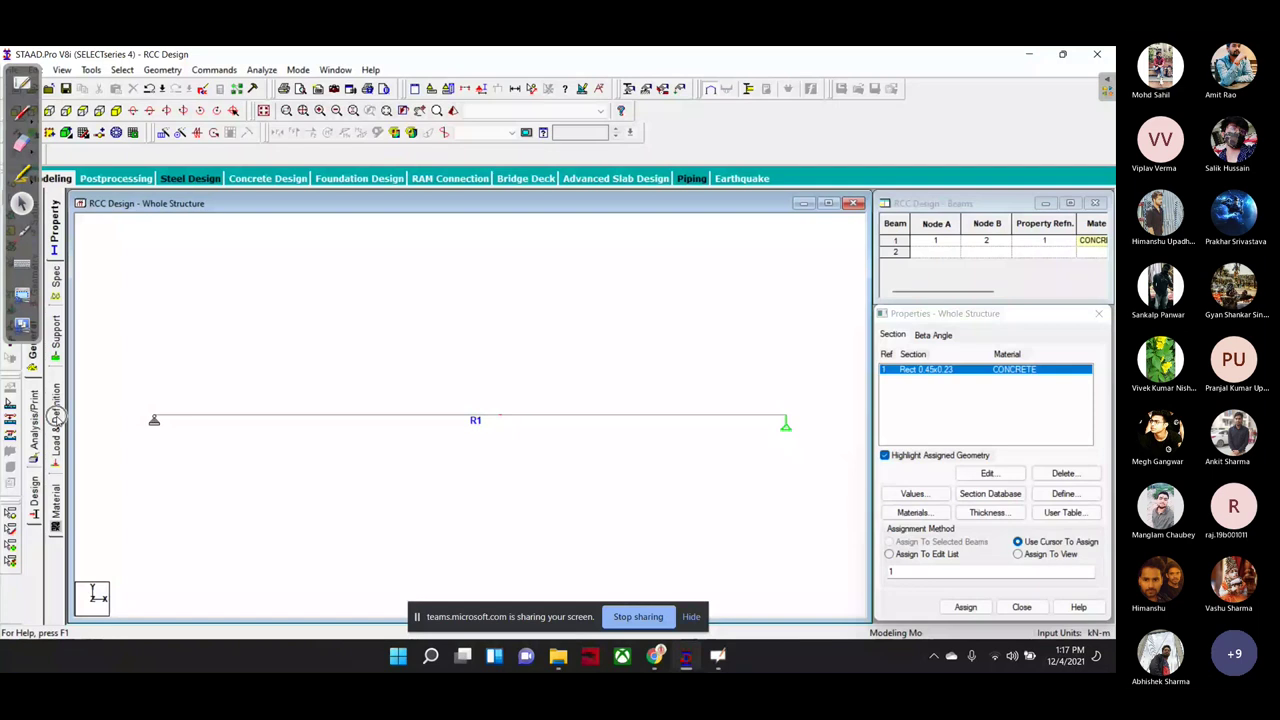
{"action": "left_click", "coordinate": [22, 110]}
Step: Go to the Load & Definition page and start a new load case under Load Cases Details
{"action": "left_click_drag", "start_coordinate": [45, 355], "coordinate": [80, 368]}
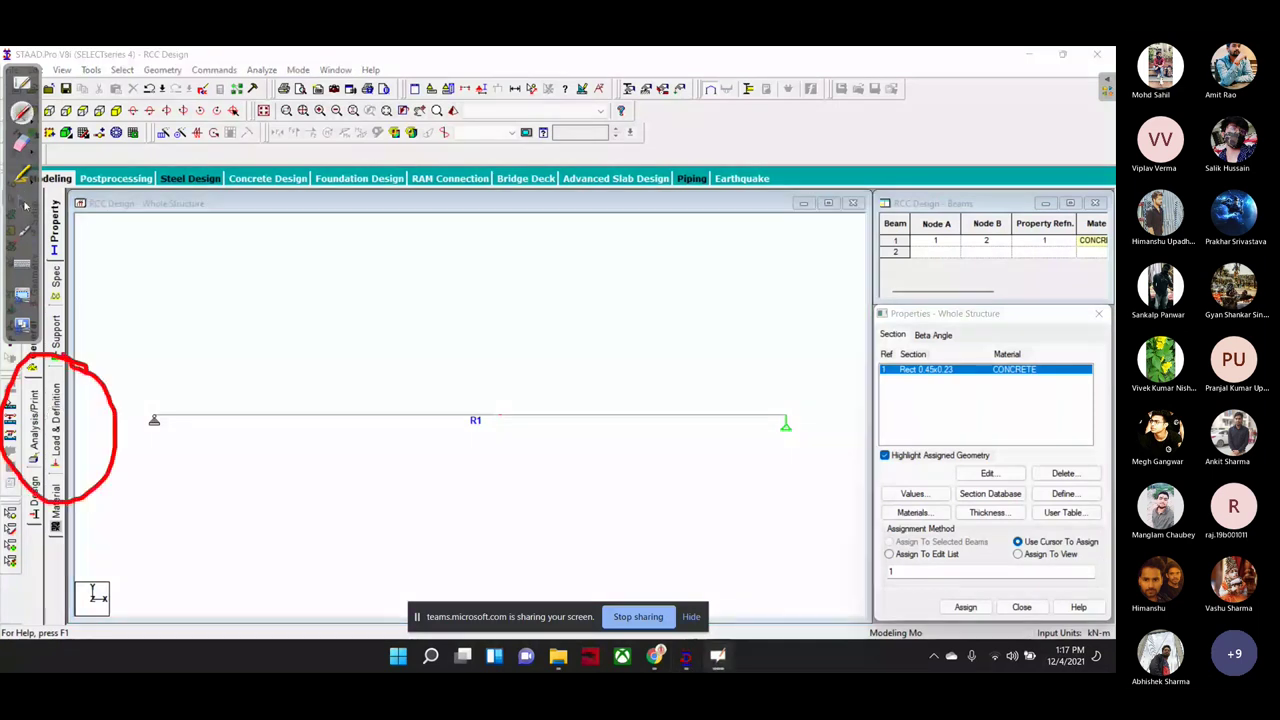
{"action": "left_click", "coordinate": [55, 420]}
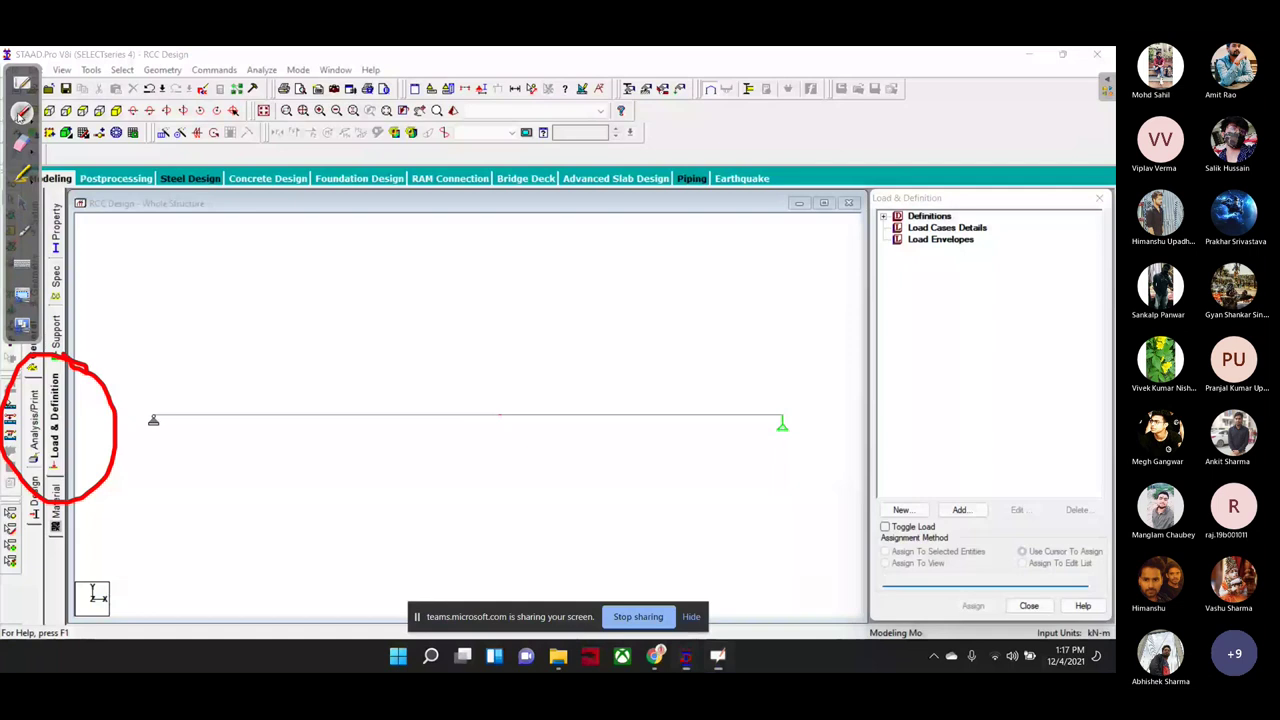
{"action": "left_click_drag", "start_coordinate": [110, 397], "coordinate": [893, 232]}
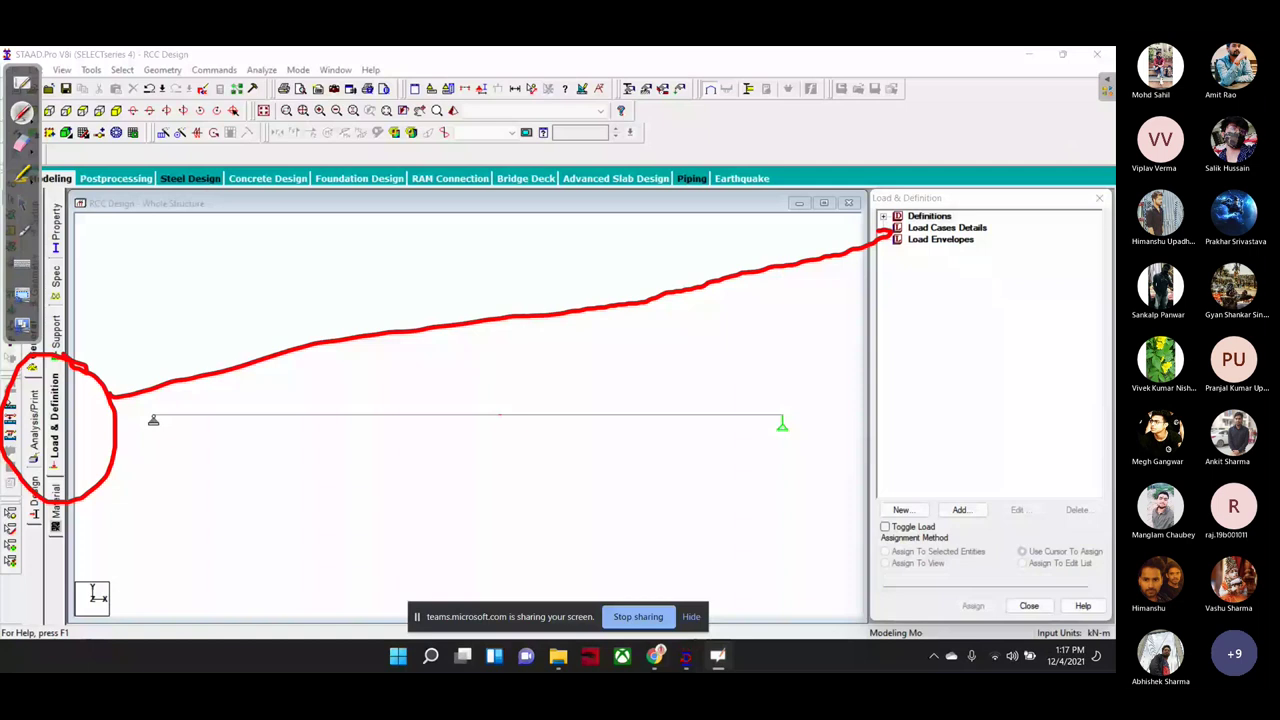
{"action": "left_click", "coordinate": [946, 228]}
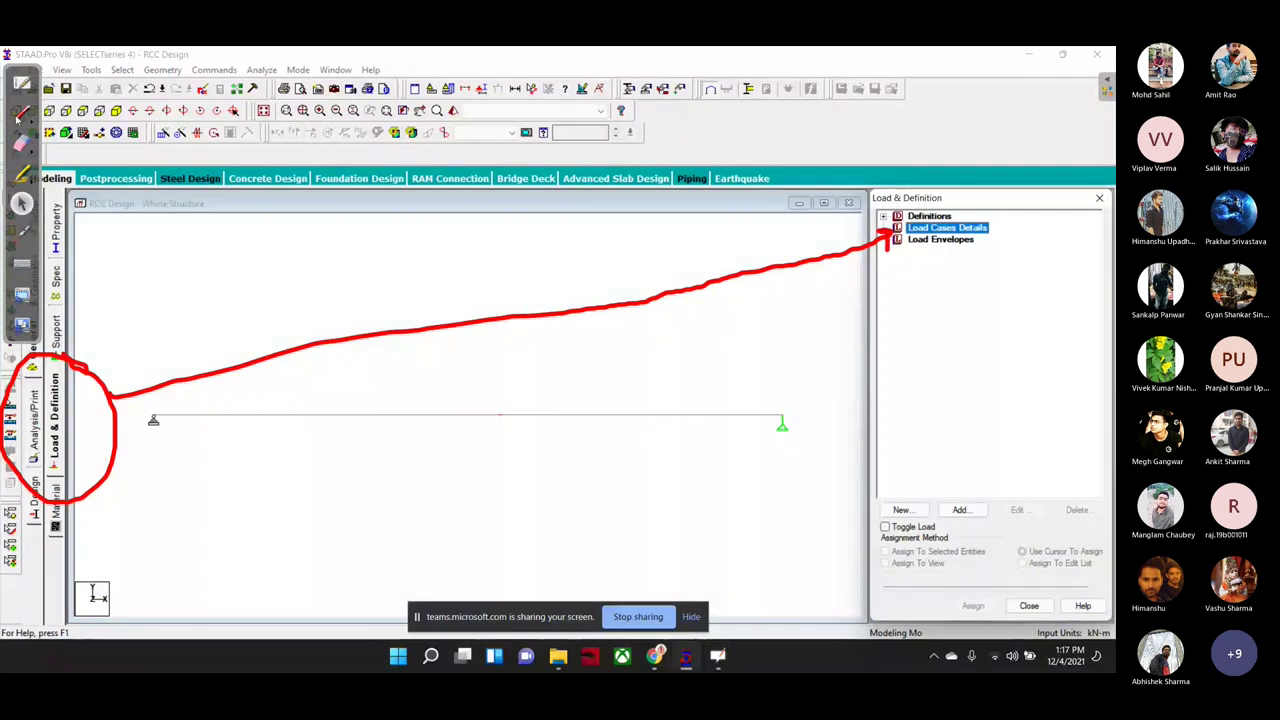
{"action": "left_click_drag", "start_coordinate": [978, 462], "coordinate": [945, 492]}
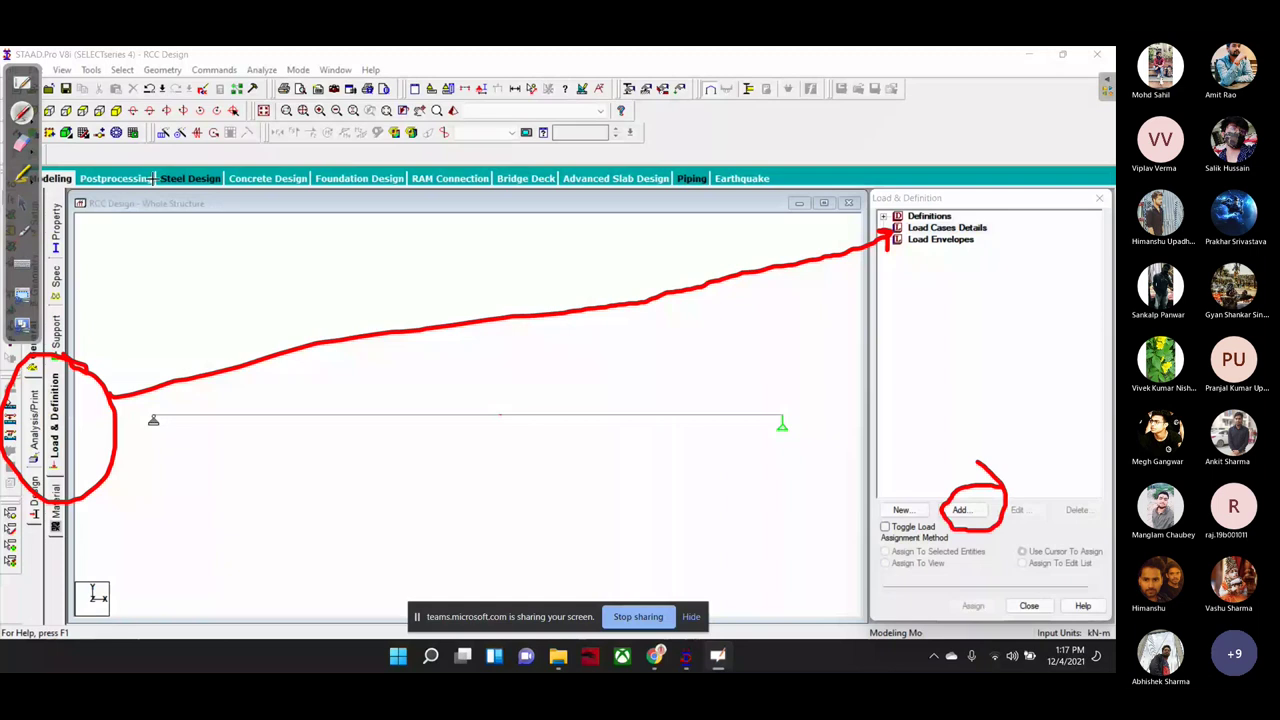
{"action": "left_click", "coordinate": [977, 513]}
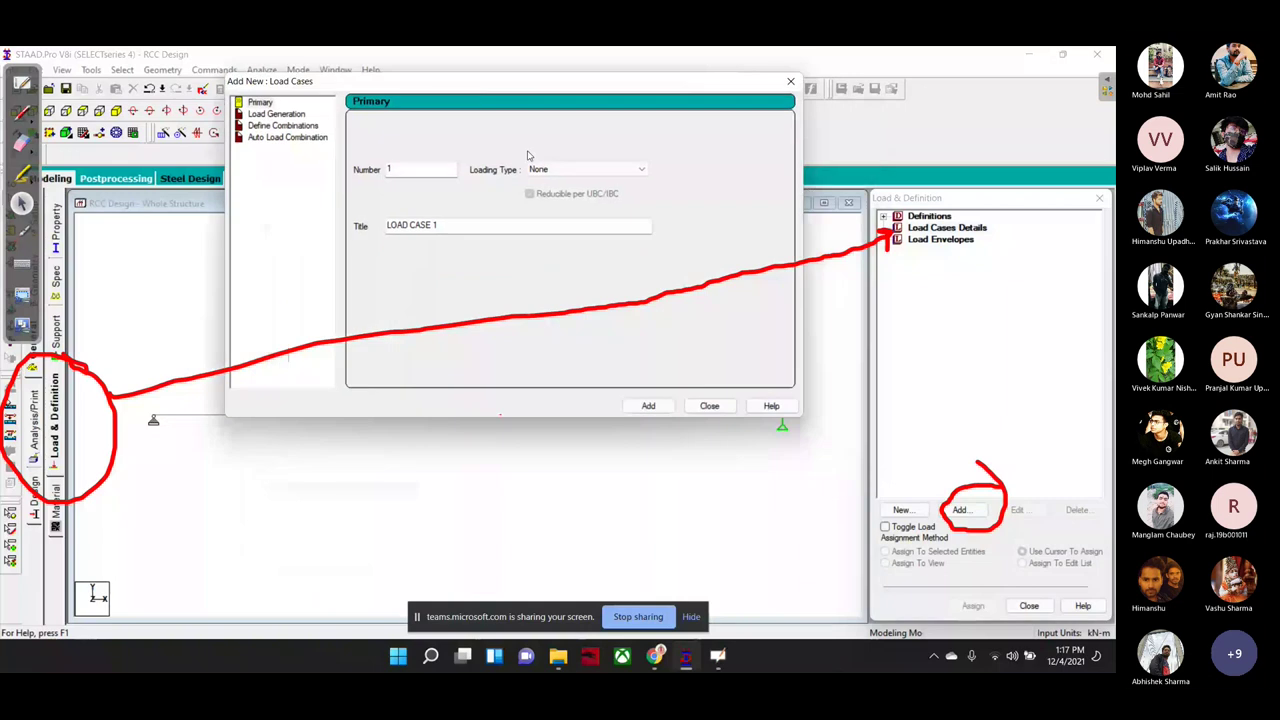
Step: Create load case 1 with Dead loading type titled 'Dead', then save the model
{"action": "left_click", "coordinate": [587, 169]}
{"action": "left_click", "coordinate": [540, 195]}
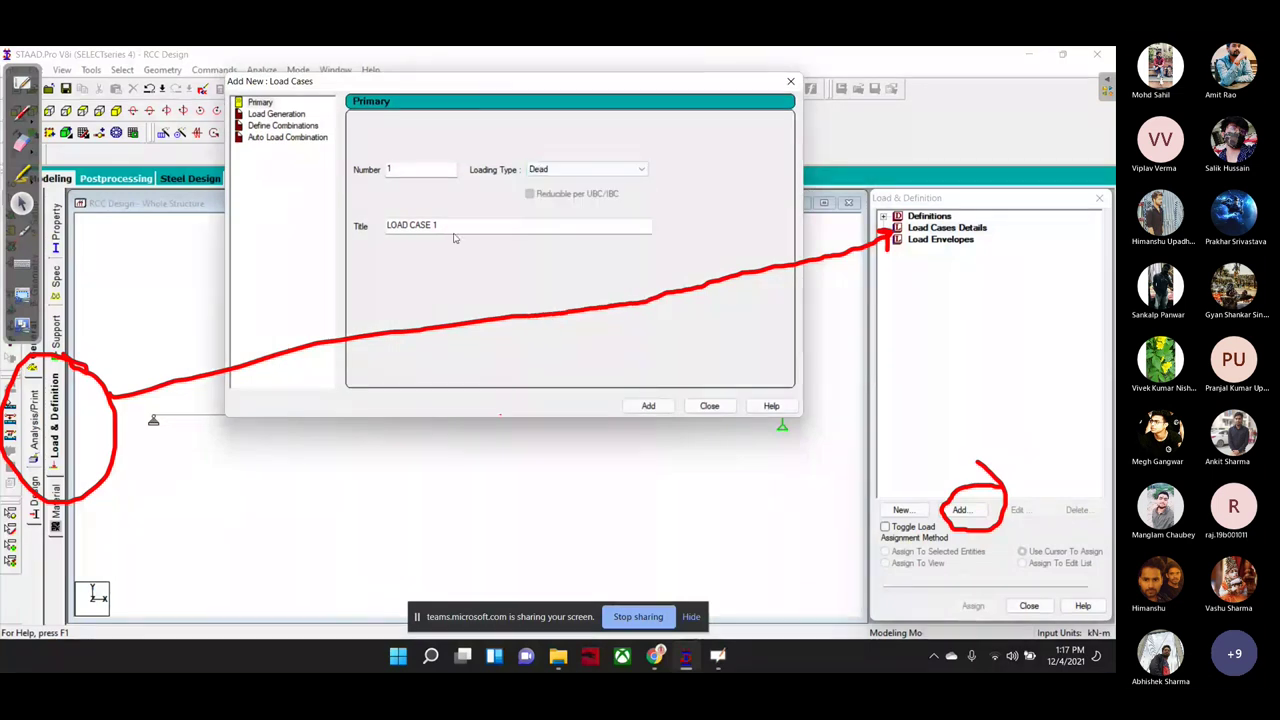
{"action": "key", "text": "Tab"}
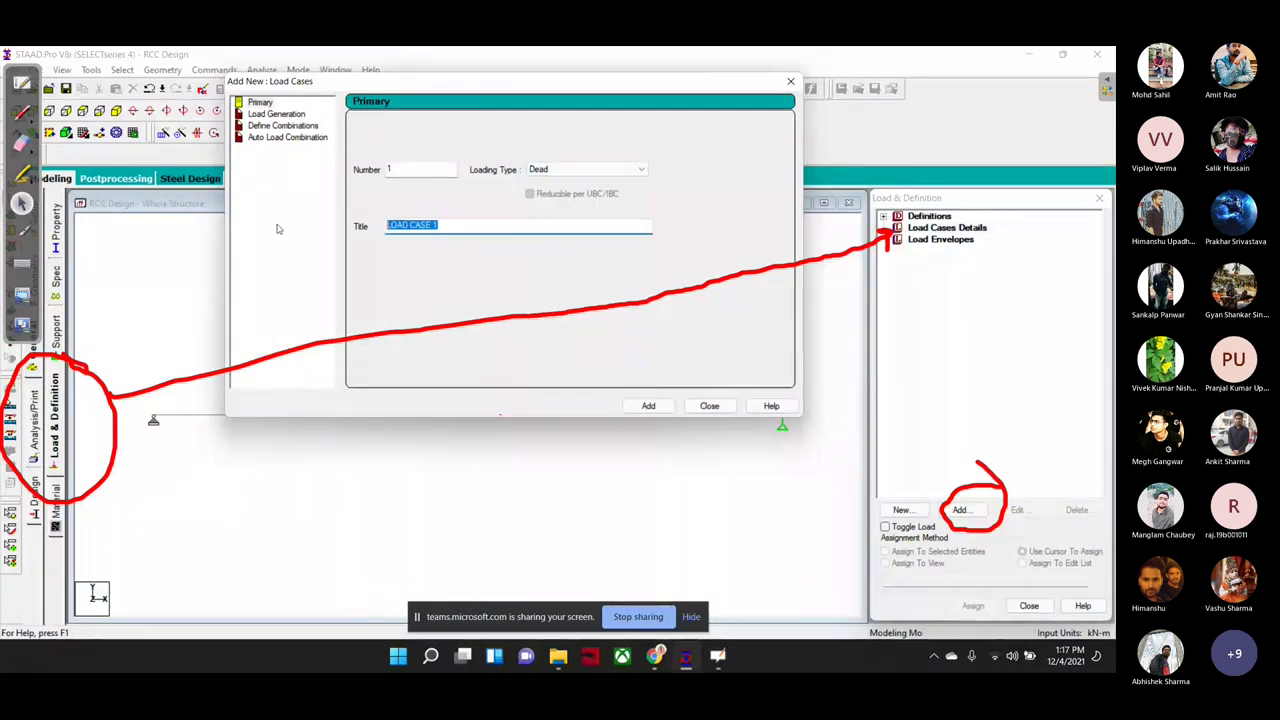
{"action": "type", "text": "Dead"}
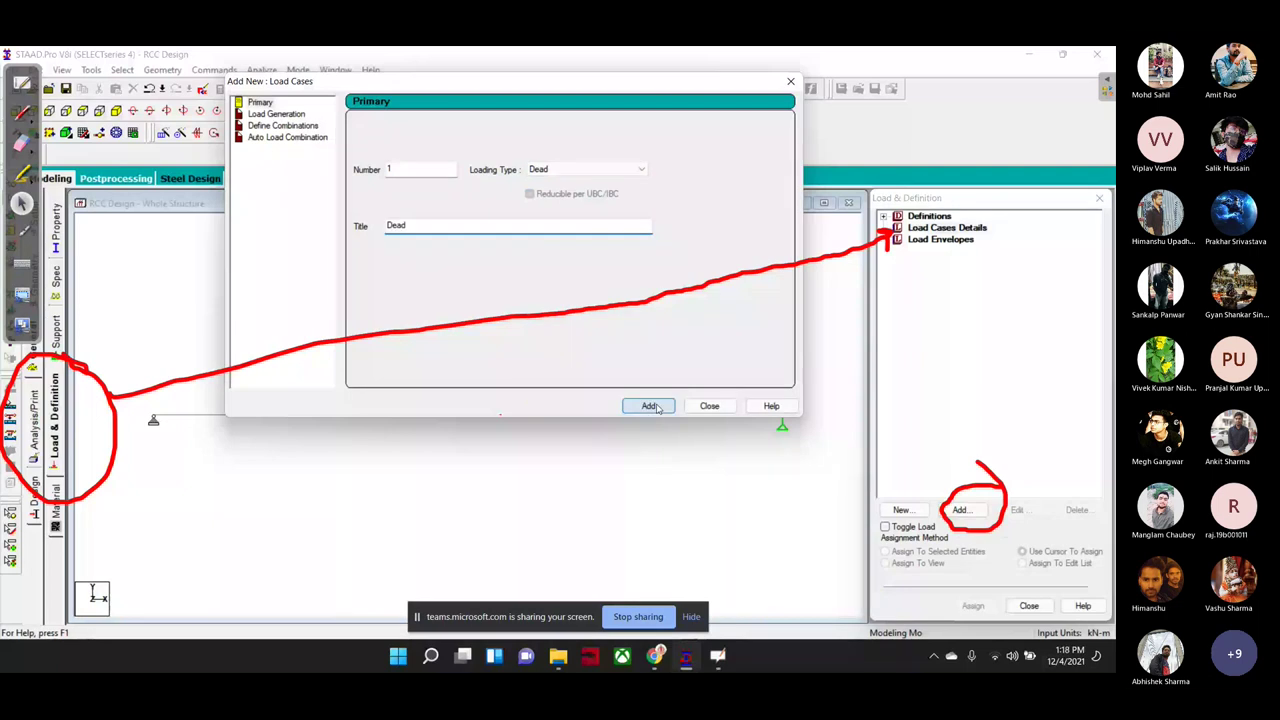
{"action": "left_click", "coordinate": [650, 406]}
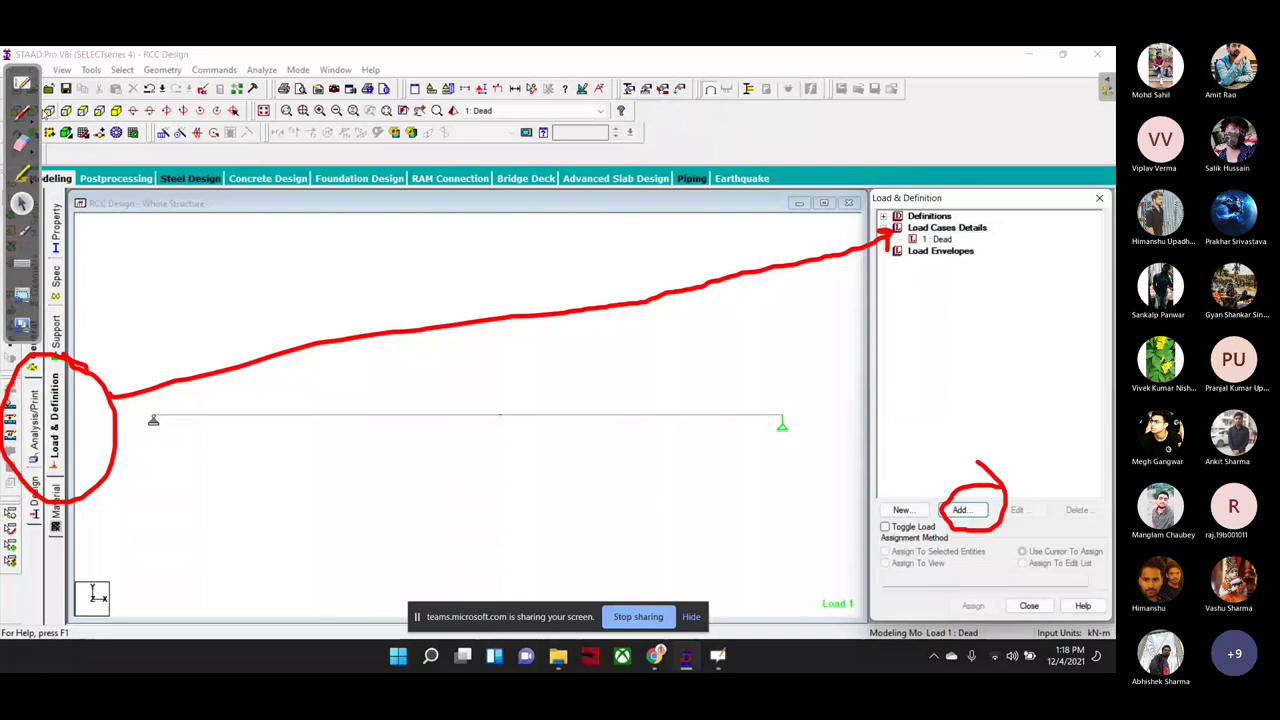
{"action": "mouse_move", "coordinate": [955, 240]}
{"action": "left_mouse_down"}
{"action": "mouse_move", "coordinate": [1000, 241]}
{"action": "mouse_move", "coordinate": [1008, 453]}
{"action": "left_mouse_up"}
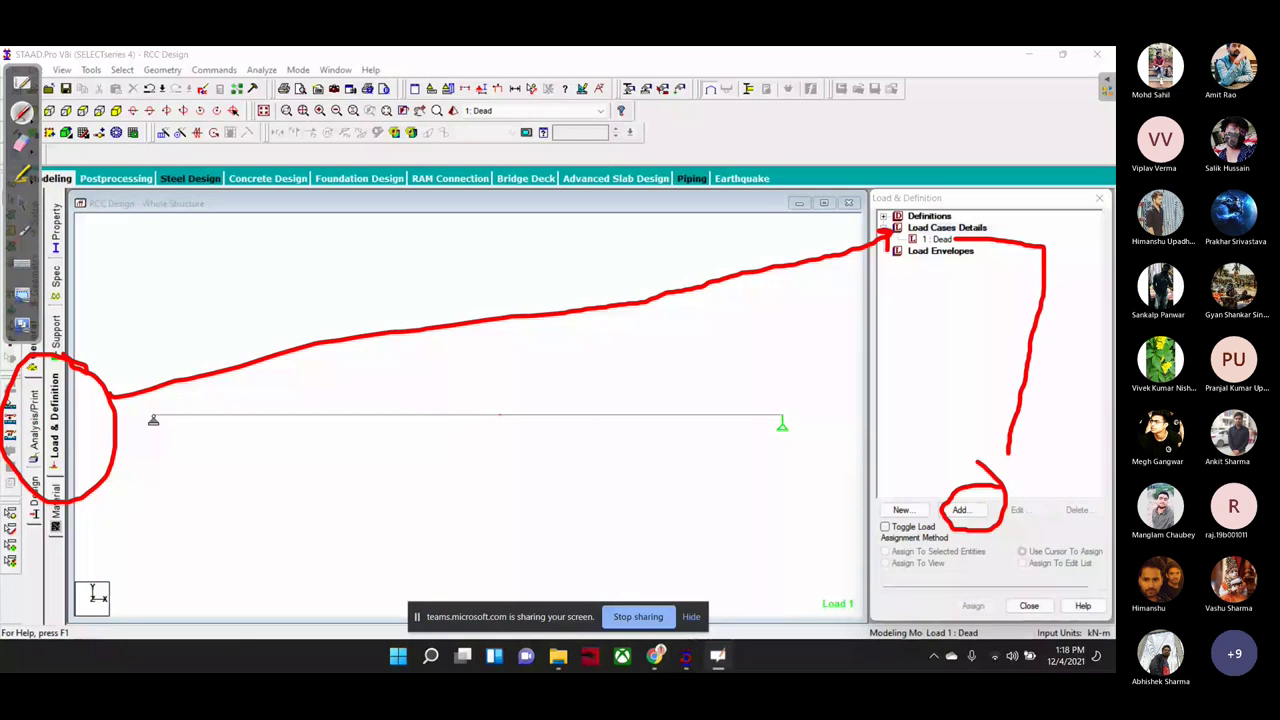
{"action": "left_click_drag", "start_coordinate": [1046, 414], "coordinate": [1000, 447]}
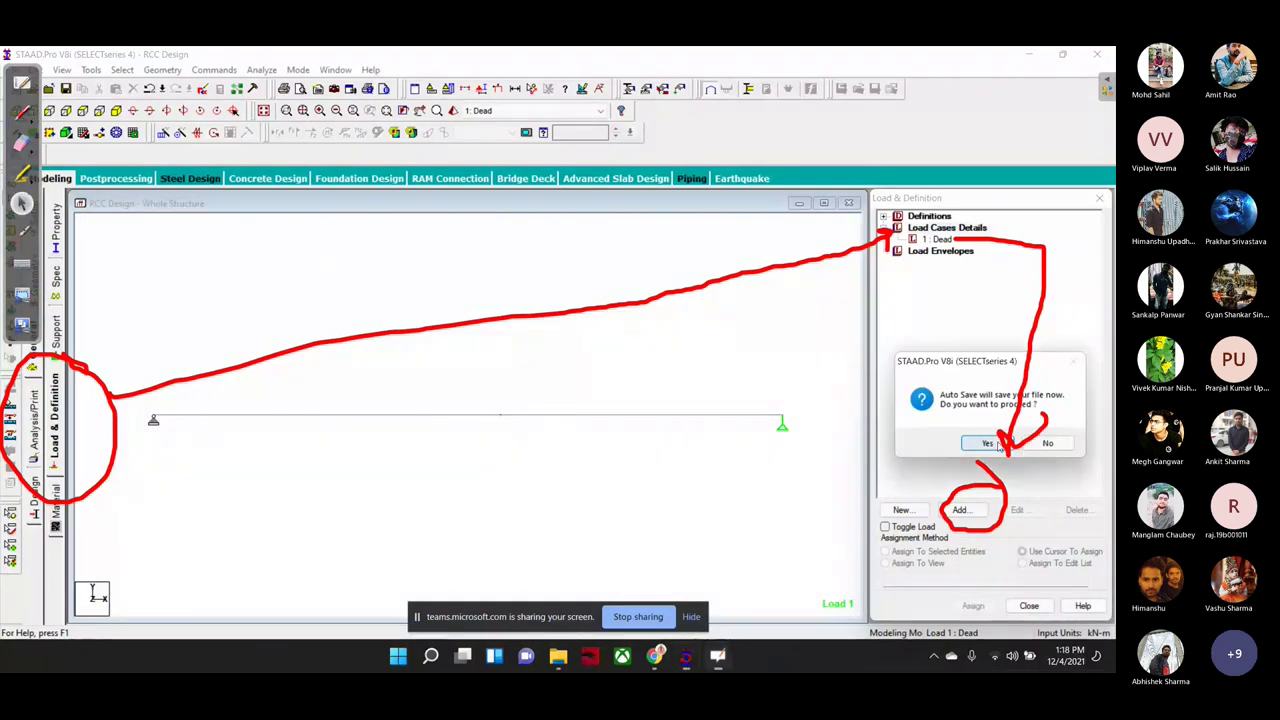
{"action": "left_click", "coordinate": [990, 443]}
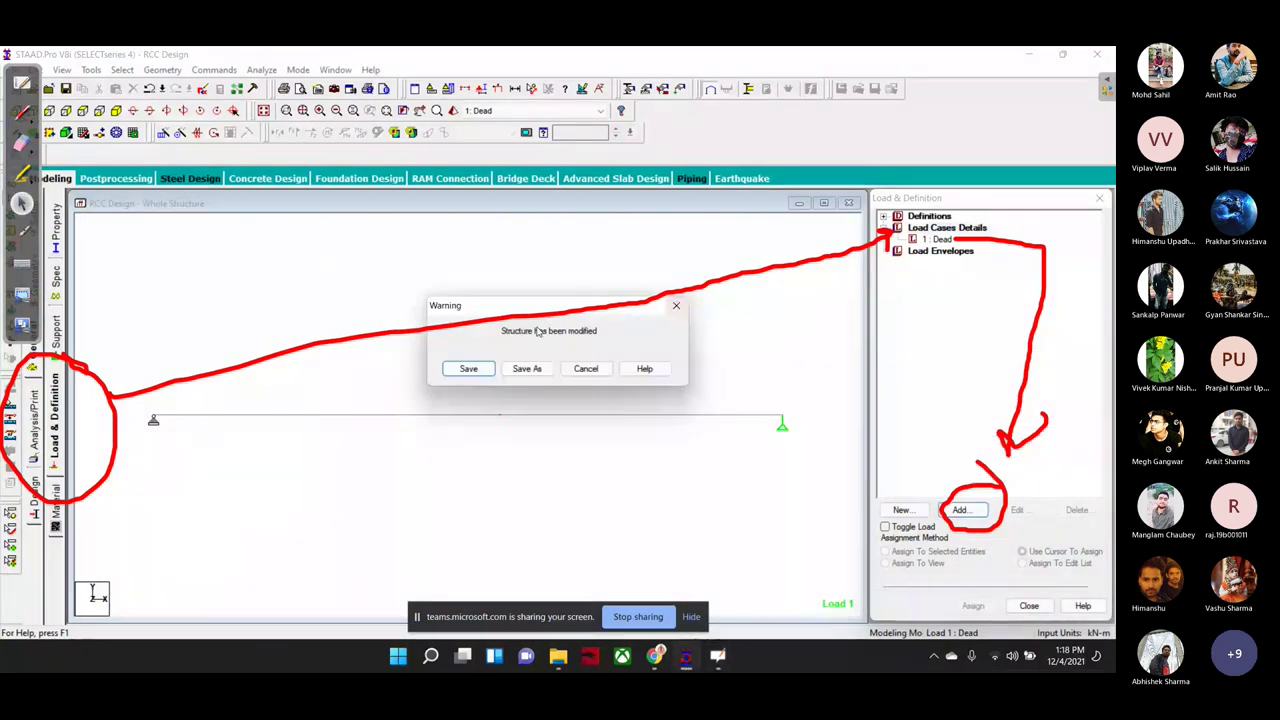
{"action": "left_click", "coordinate": [469, 369]}
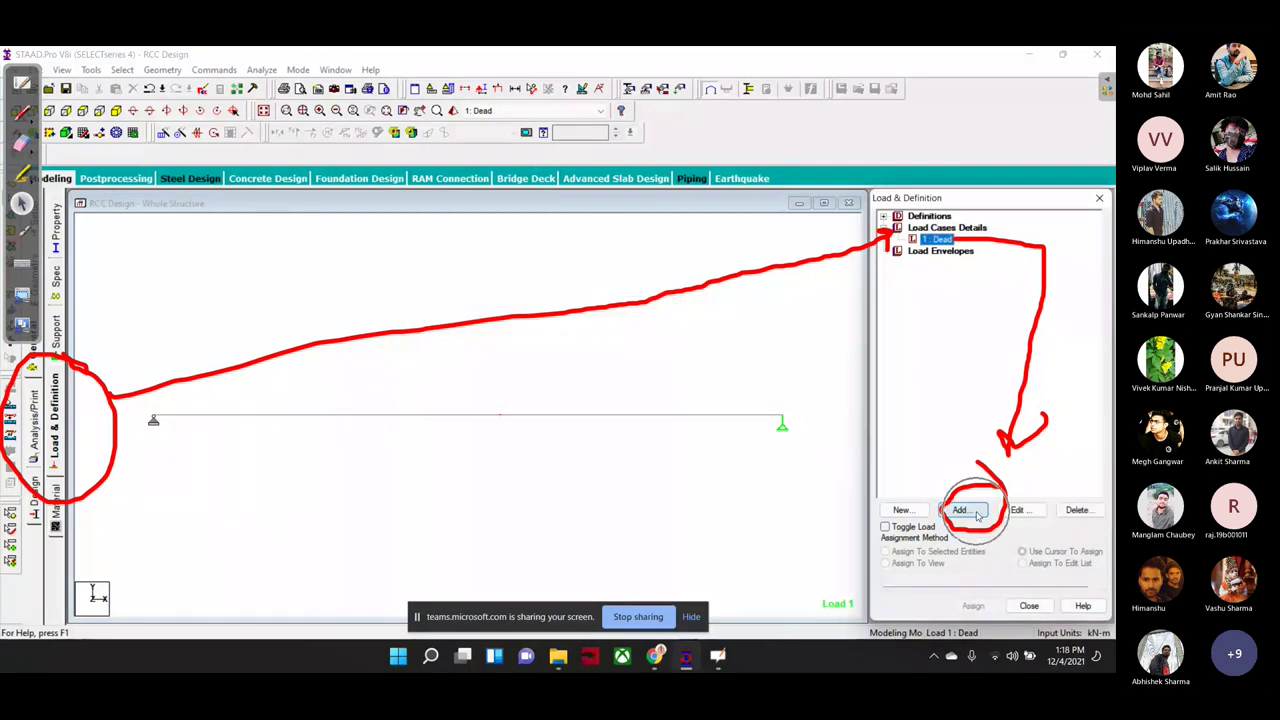
Step: Start adding load items to the Dead case, handwriting 'SW' and 'Udl 5KN/m' notes on screen
{"action": "left_click", "coordinate": [978, 514]}
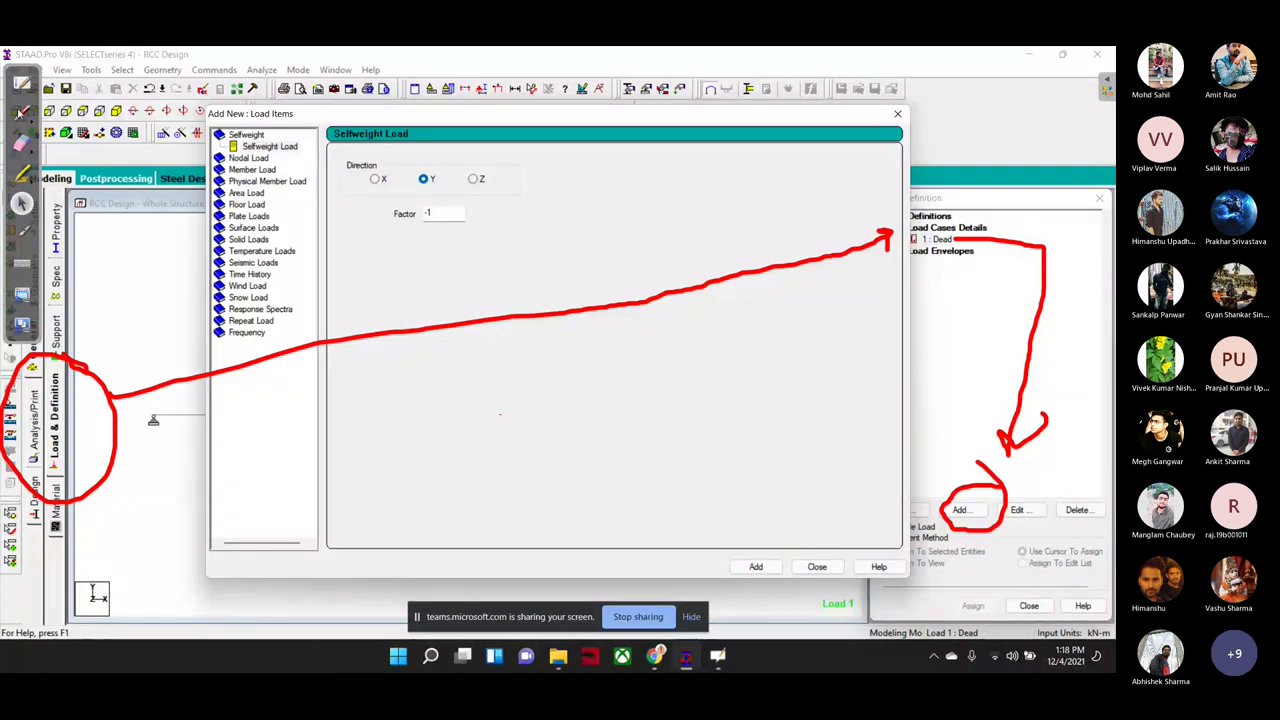
{"action": "left_click", "coordinate": [21, 112]}
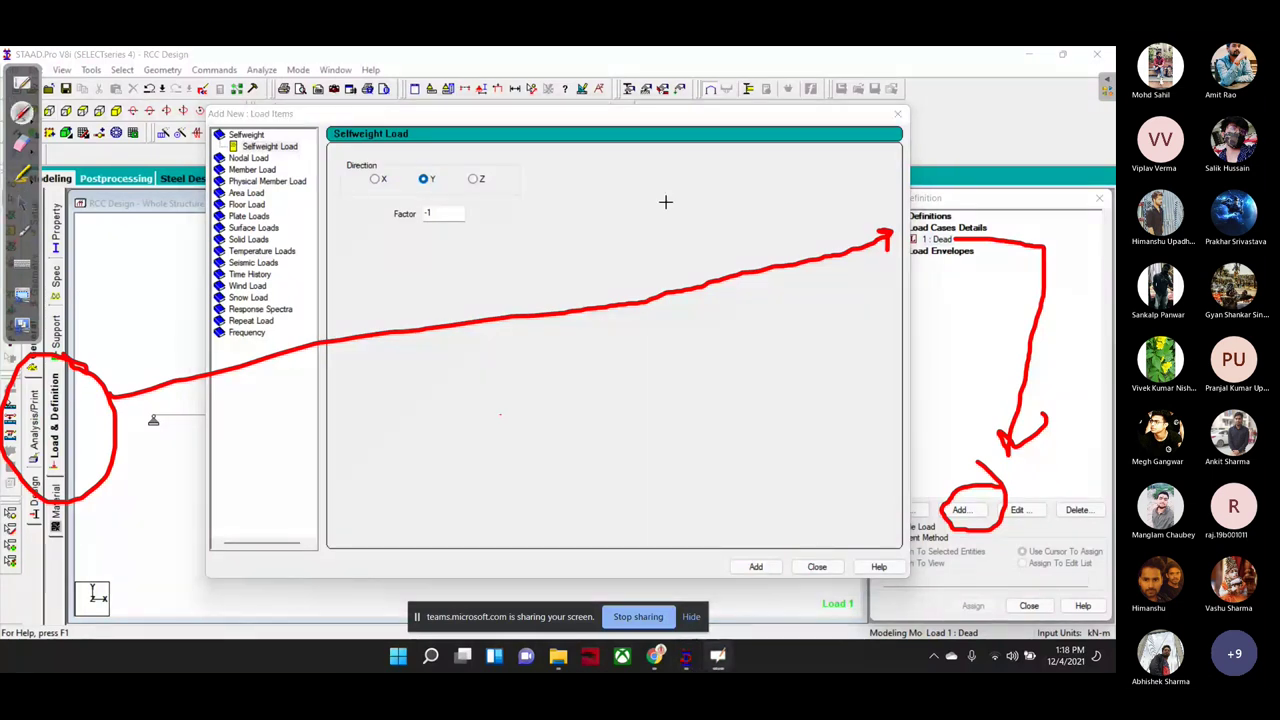
{"action": "left_click_drag", "start_coordinate": [680, 167], "coordinate": [630, 212]}
{"action": "left_click_drag", "start_coordinate": [704, 166], "coordinate": [752, 170]}
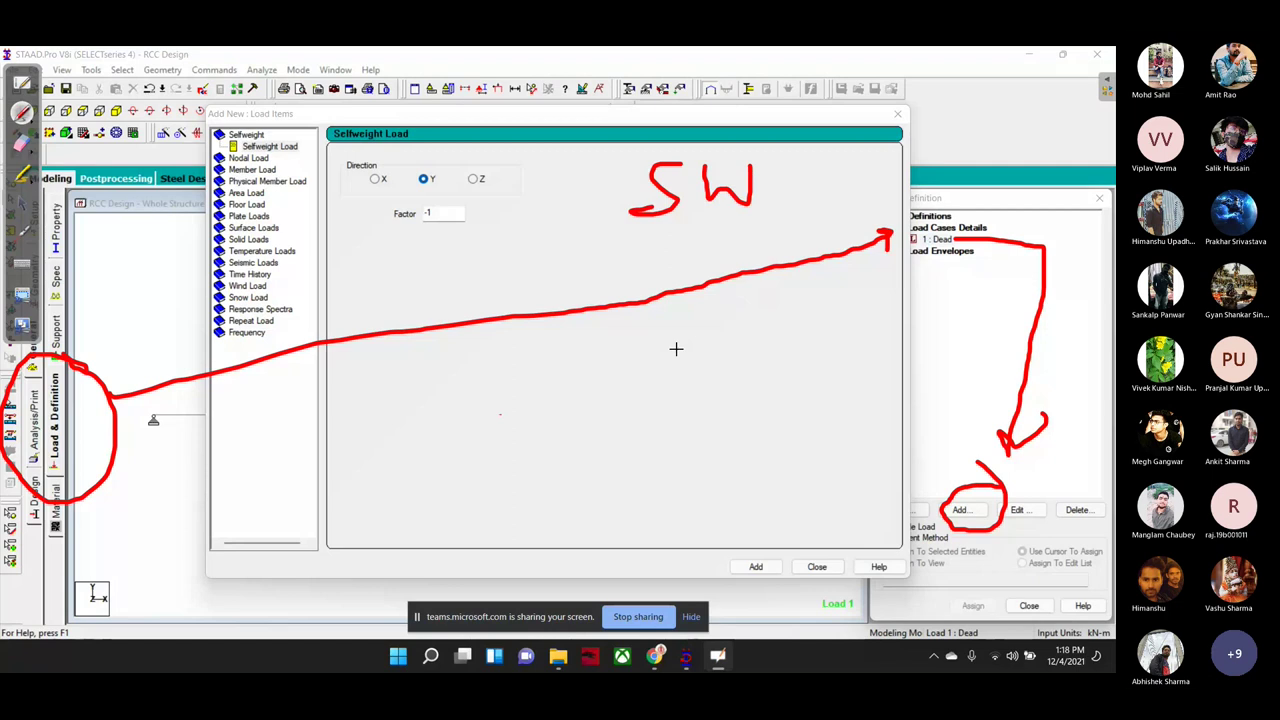
{"action": "left_click_drag", "start_coordinate": [656, 332], "coordinate": [698, 334]}
{"action": "left_click_drag", "start_coordinate": [745, 335], "coordinate": [748, 352]}
{"action": "left_click_drag", "start_coordinate": [788, 305], "coordinate": [790, 348]}
{"action": "mouse_move", "coordinate": [668, 440]}
{"action": "left_mouse_down"}
{"action": "mouse_move", "coordinate": [703, 428]}
{"action": "mouse_move", "coordinate": [670, 468]}
{"action": "left_mouse_up"}
{"action": "mouse_move", "coordinate": [714, 426]}
{"action": "left_mouse_down"}
{"action": "mouse_move", "coordinate": [730, 466]}
{"action": "mouse_move", "coordinate": [726, 447]}
{"action": "mouse_move", "coordinate": [790, 402]}
{"action": "left_mouse_up"}
{"action": "left_click_drag", "start_coordinate": [818, 388], "coordinate": [814, 454]}
{"action": "mouse_move", "coordinate": [826, 414]}
{"action": "left_mouse_down"}
{"action": "mouse_move", "coordinate": [864, 400]}
{"action": "mouse_move", "coordinate": [882, 410]}
{"action": "left_mouse_up"}
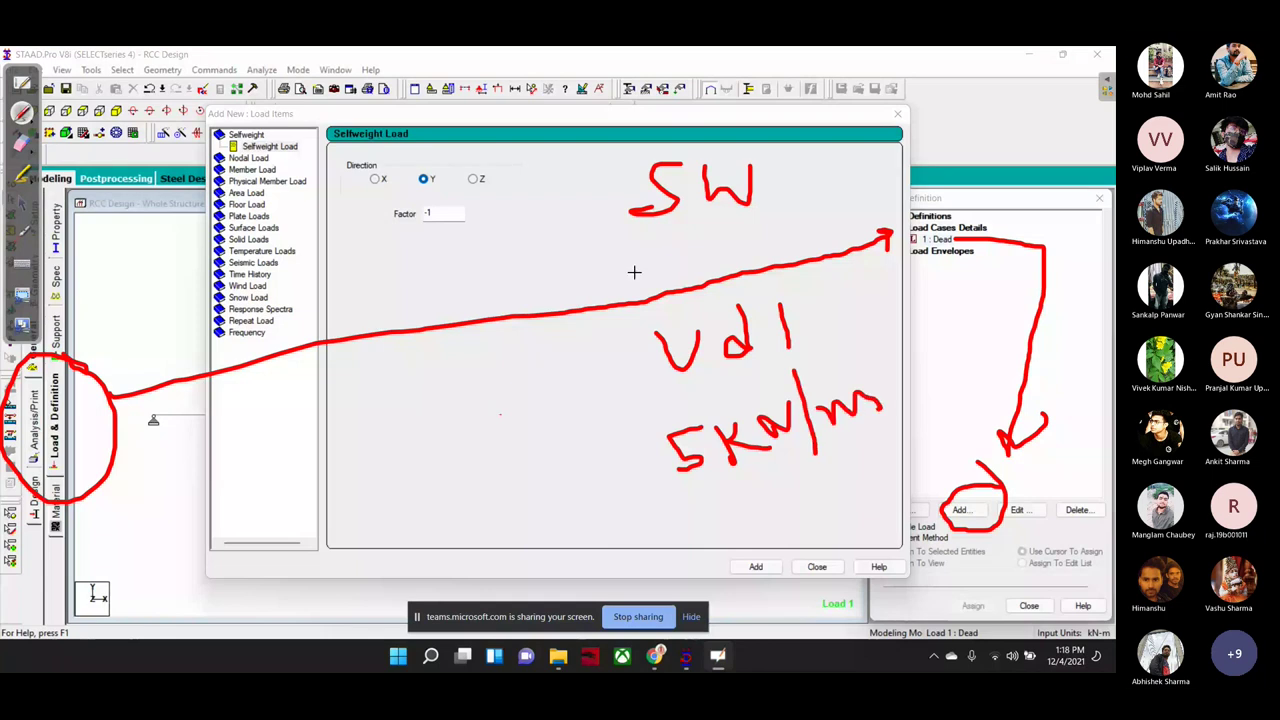
{"action": "left_click_drag", "start_coordinate": [620, 270], "coordinate": [805, 242]}
{"action": "left_click_drag", "start_coordinate": [685, 497], "coordinate": [896, 437]}
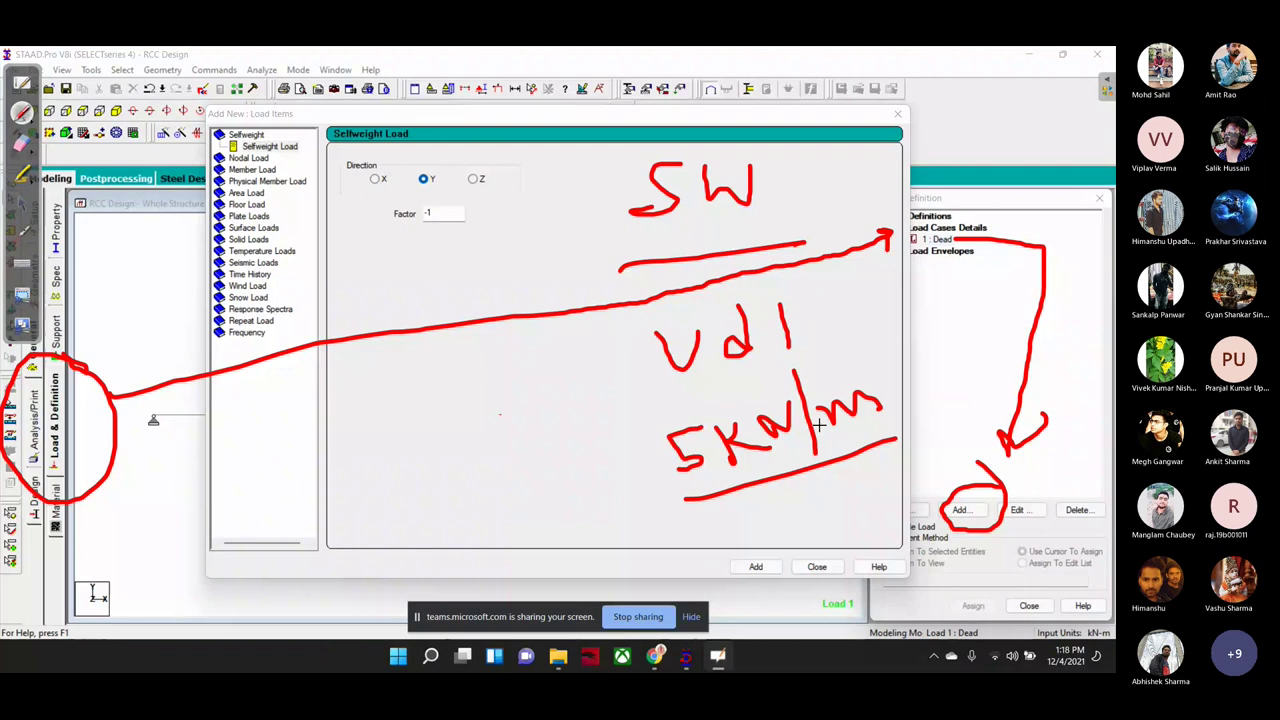
Step: Erase the notes and add a self-weight load in Y with factor -1
{"action": "mouse_move", "coordinate": [805, 242]}
{"action": "left_mouse_down"}
{"action": "mouse_move", "coordinate": [575, 230]}
{"action": "mouse_move", "coordinate": [784, 151]}
{"action": "left_mouse_up"}
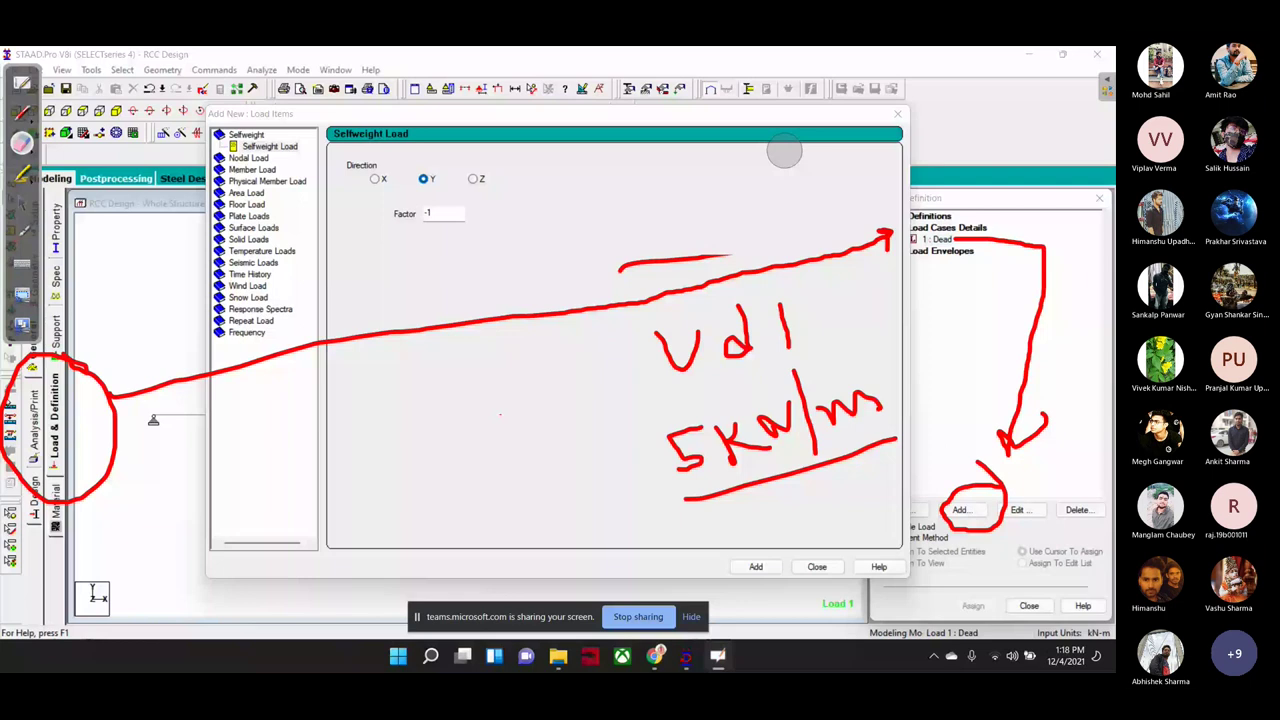
{"action": "left_click_drag", "start_coordinate": [784, 151], "coordinate": [154, 380]}
{"action": "left_click", "coordinate": [22, 205]}
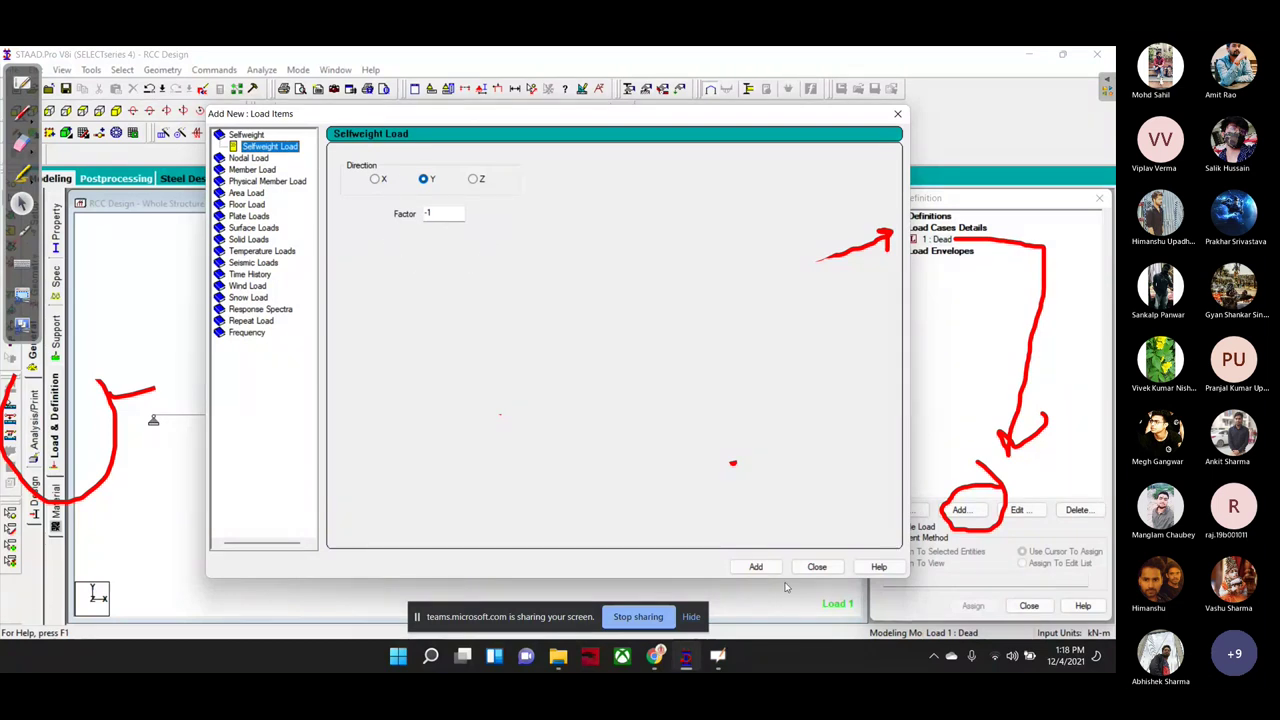
{"action": "left_click", "coordinate": [756, 566]}
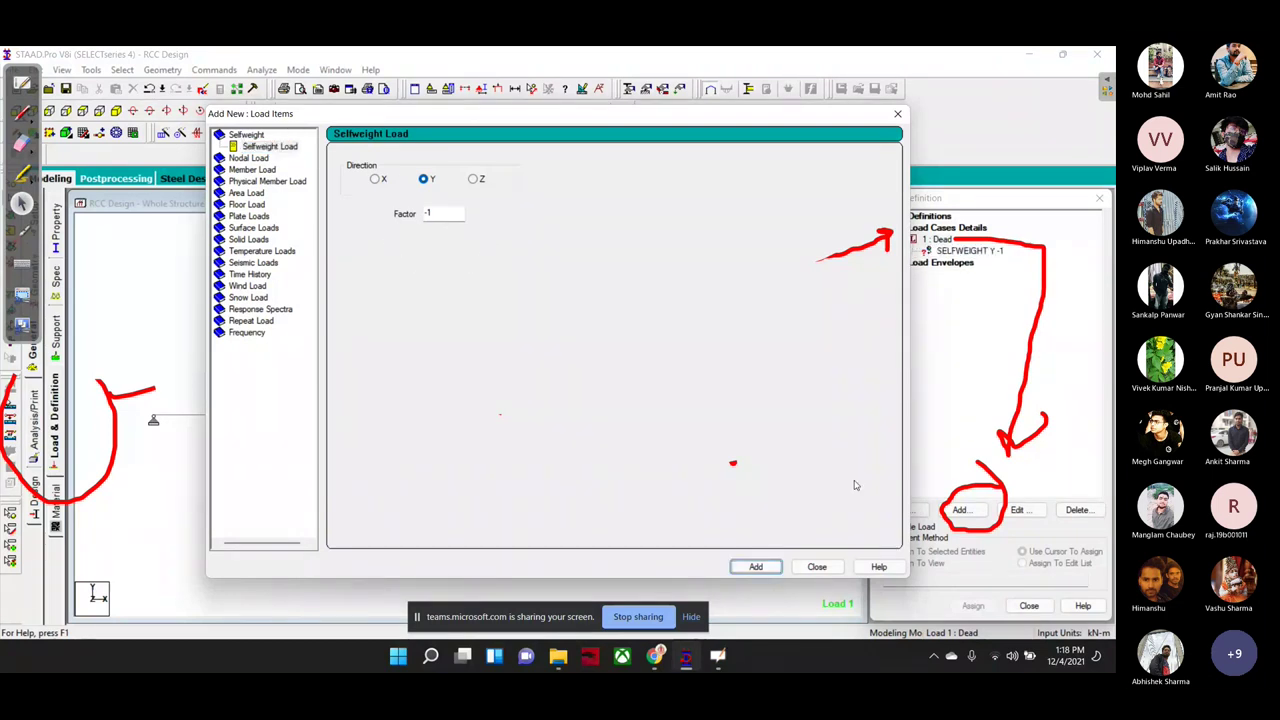
{"action": "left_click", "coordinate": [245, 170]}
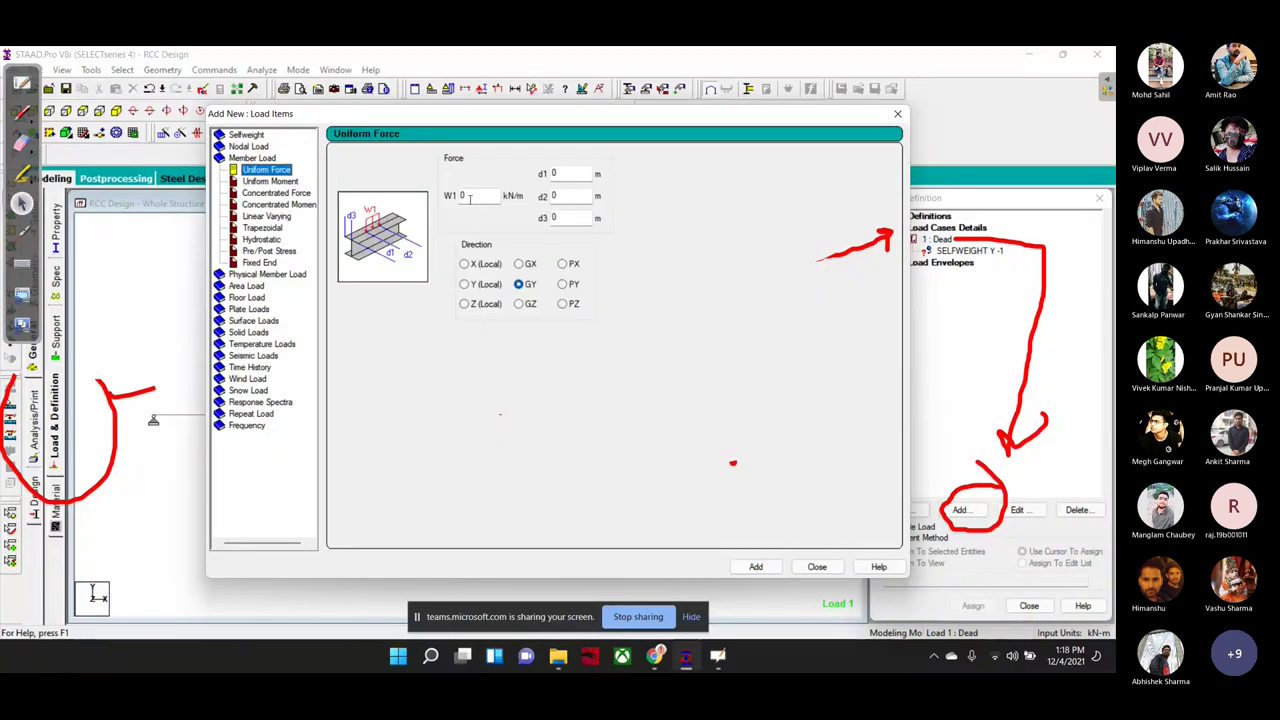
Step: Add a uniform member load W1 = -5 kN/m in global Y to the Dead case
{"action": "double_click", "coordinate": [469, 198]}
{"action": "type", "text": "-5"}
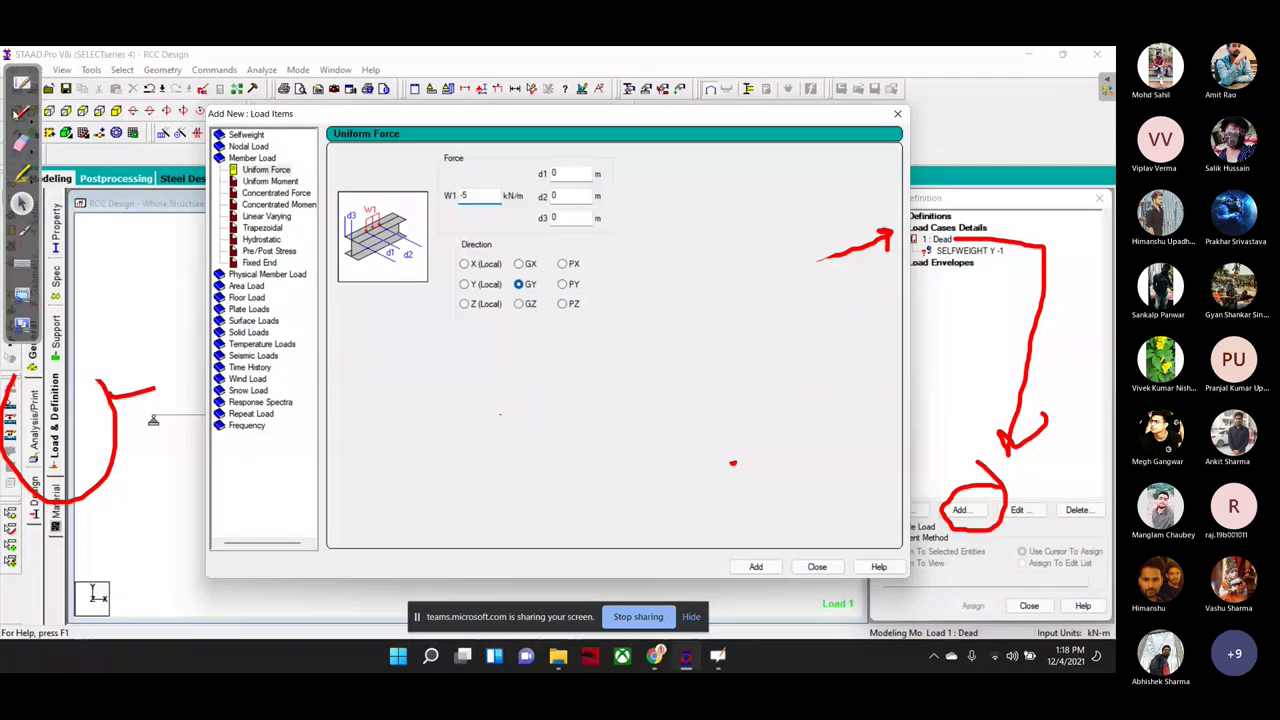
{"action": "mouse_move", "coordinate": [604, 157]}
{"action": "left_mouse_down"}
{"action": "mouse_move", "coordinate": [540, 226]}
{"action": "mouse_move", "coordinate": [615, 152]}
{"action": "left_mouse_up"}
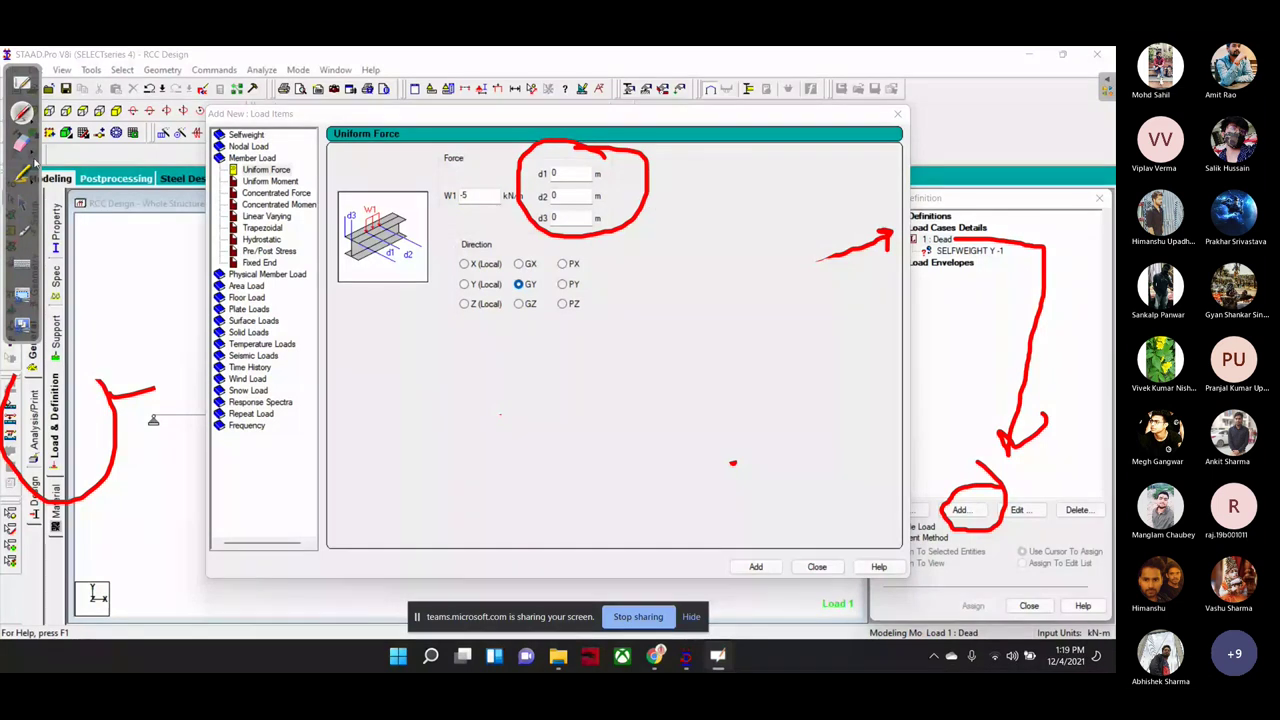
{"action": "left_click", "coordinate": [22, 203]}
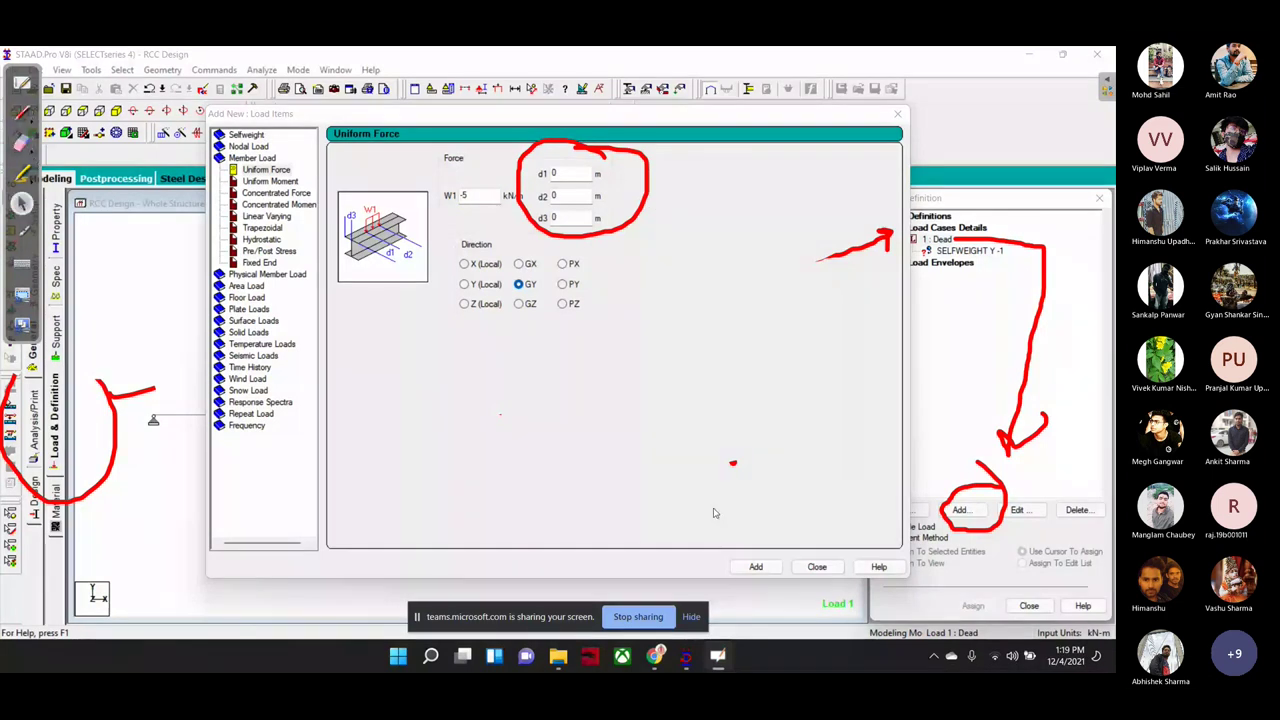
{"action": "left_click", "coordinate": [755, 566]}
{"action": "left_click", "coordinate": [817, 566]}
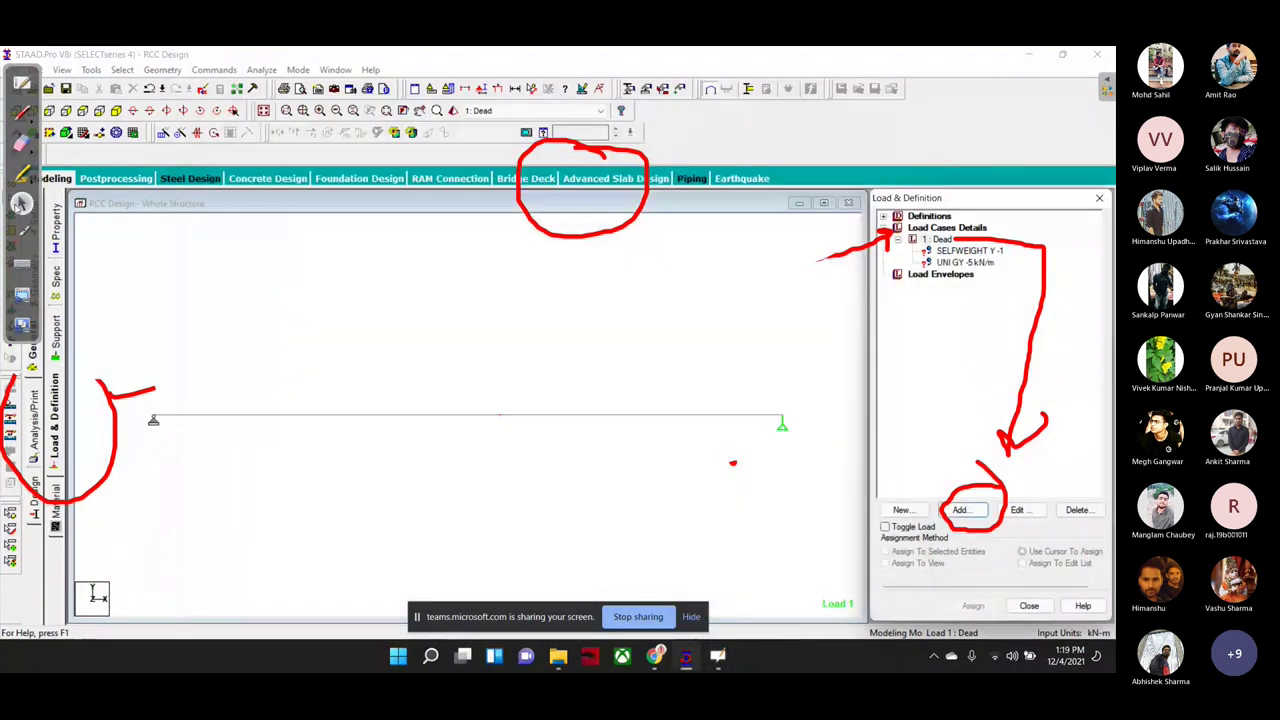
Step: Review the section sketch, erase old marks, and briefly arrow the self-weight and uniform loads onto the beam
{"action": "key", "text": "ctrl+shift+h"}
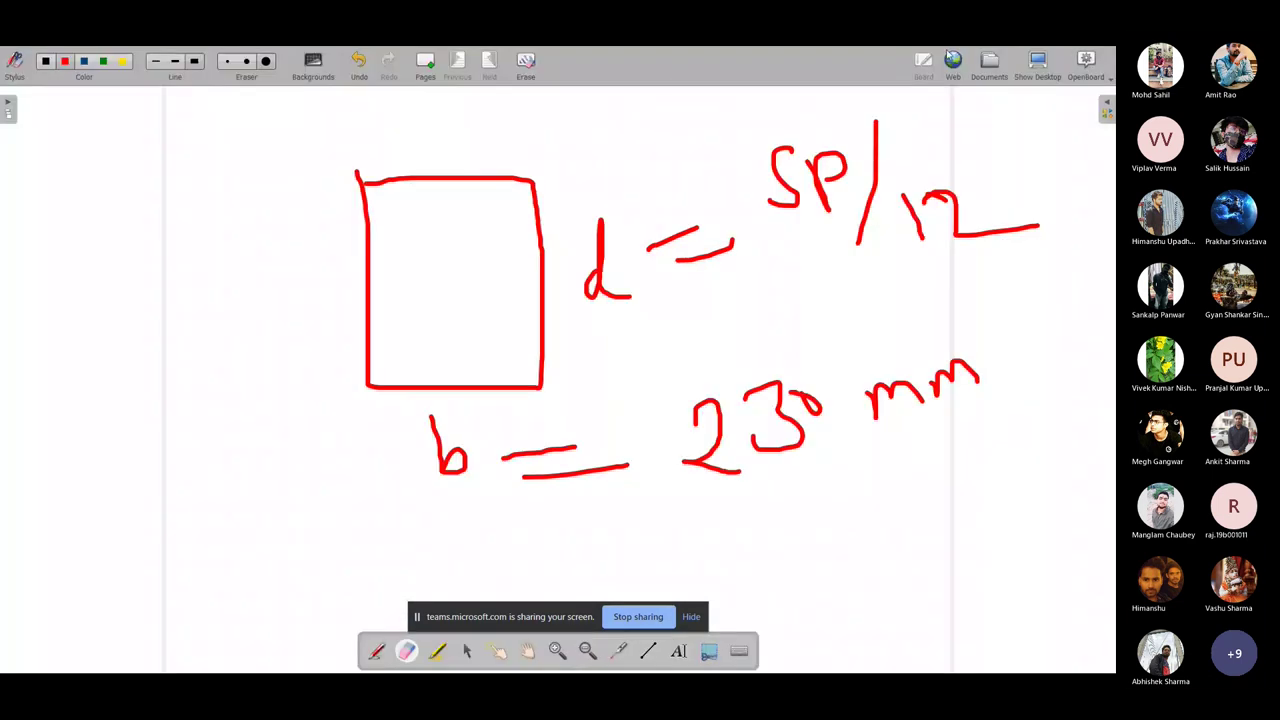
{"action": "left_click", "coordinate": [1035, 62]}
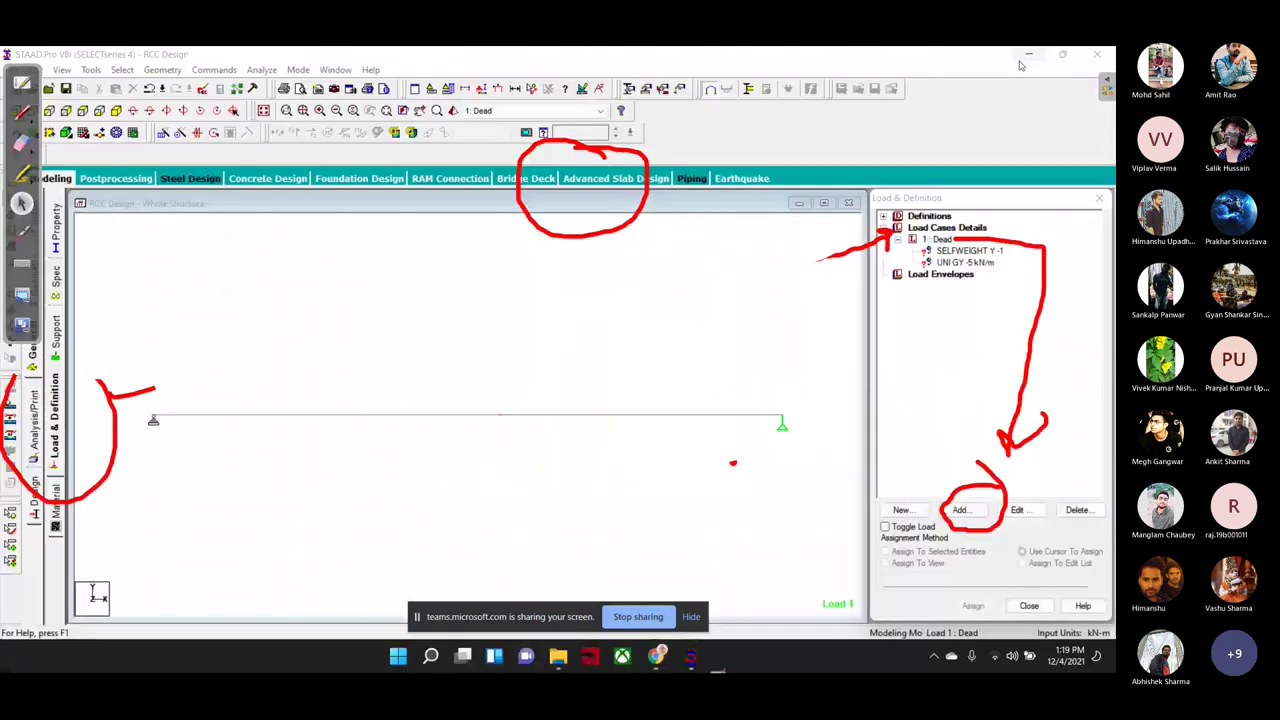
{"action": "left_click", "coordinate": [22, 143]}
{"action": "left_click_drag", "start_coordinate": [60, 490], "coordinate": [130, 425]}
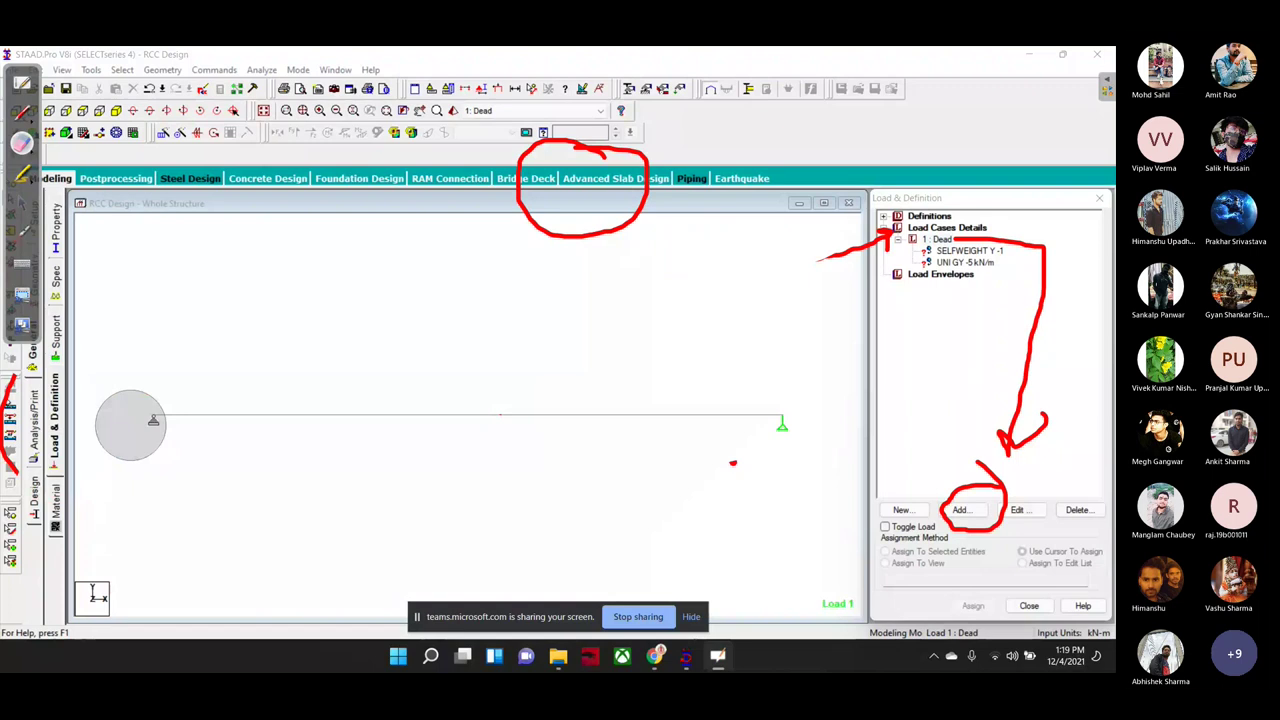
{"action": "mouse_move", "coordinate": [130, 425]}
{"action": "left_mouse_down"}
{"action": "mouse_move", "coordinate": [1028, 408]}
{"action": "mouse_move", "coordinate": [968, 400]}
{"action": "left_mouse_up"}
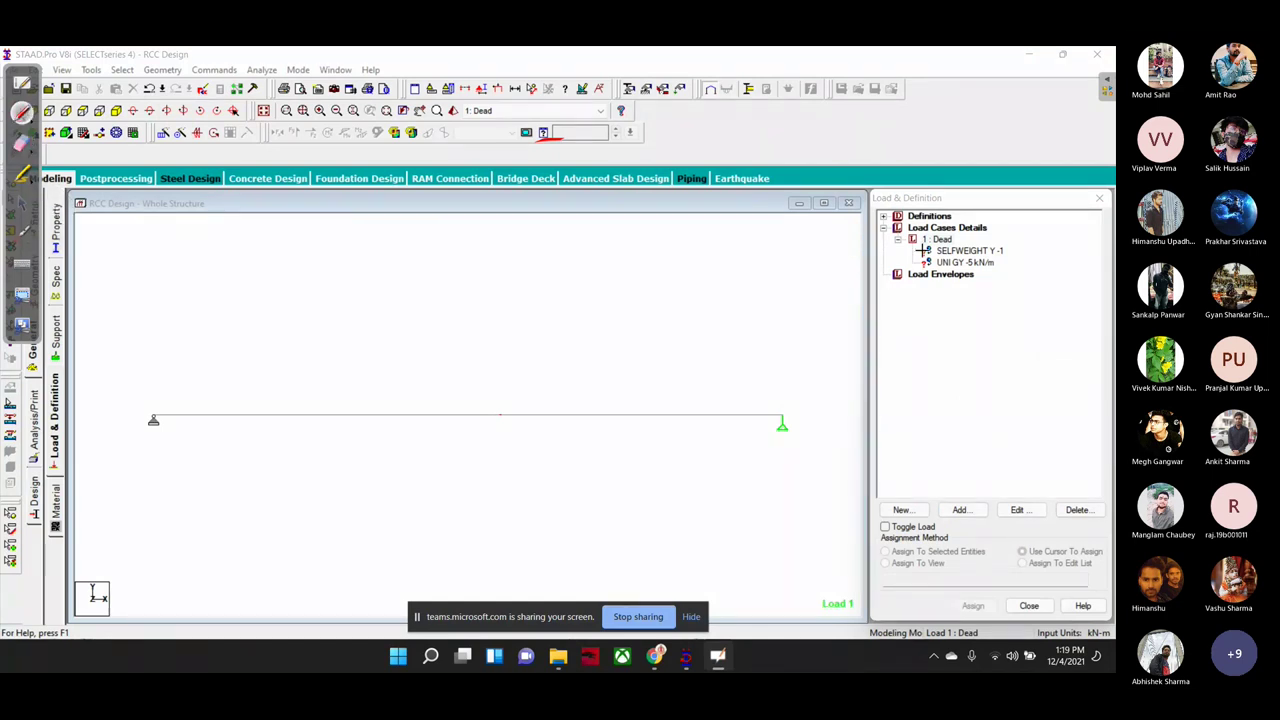
{"action": "left_click_drag", "start_coordinate": [930, 250], "coordinate": [585, 378]}
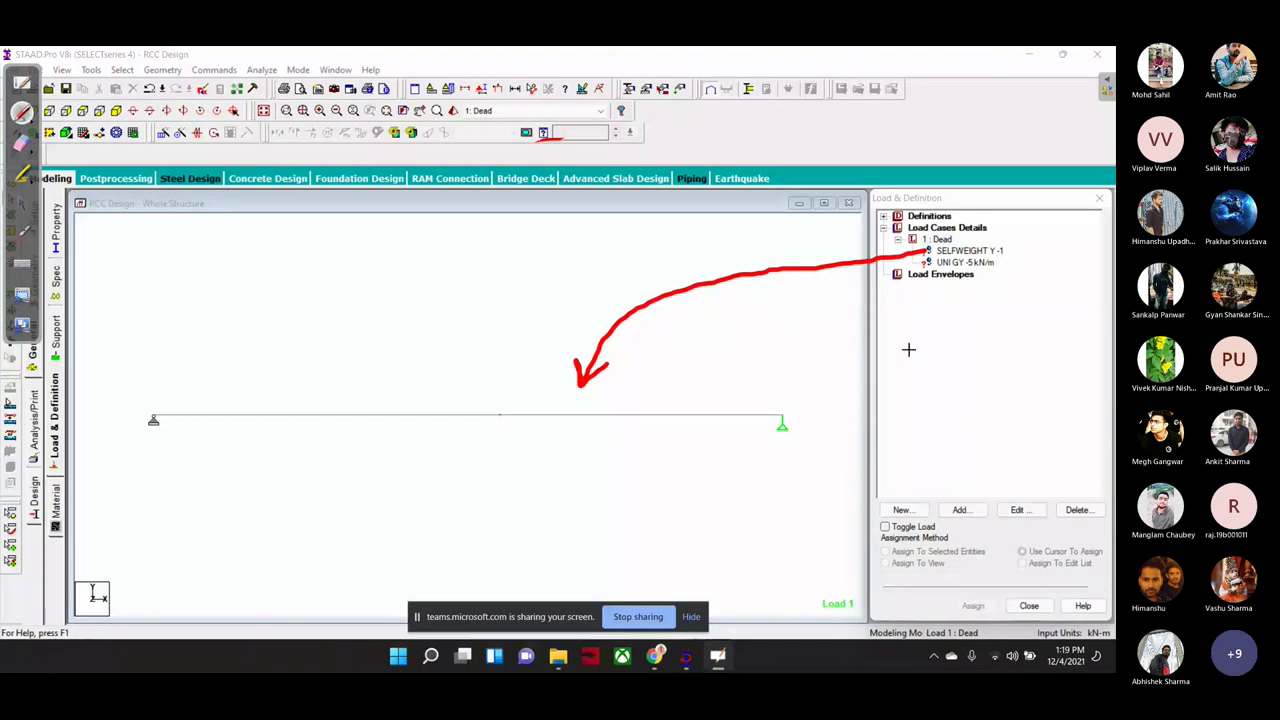
{"action": "mouse_move", "coordinate": [926, 262]}
{"action": "left_mouse_down"}
{"action": "mouse_move", "coordinate": [683, 388]}
{"action": "mouse_move", "coordinate": [681, 351]}
{"action": "left_mouse_up"}
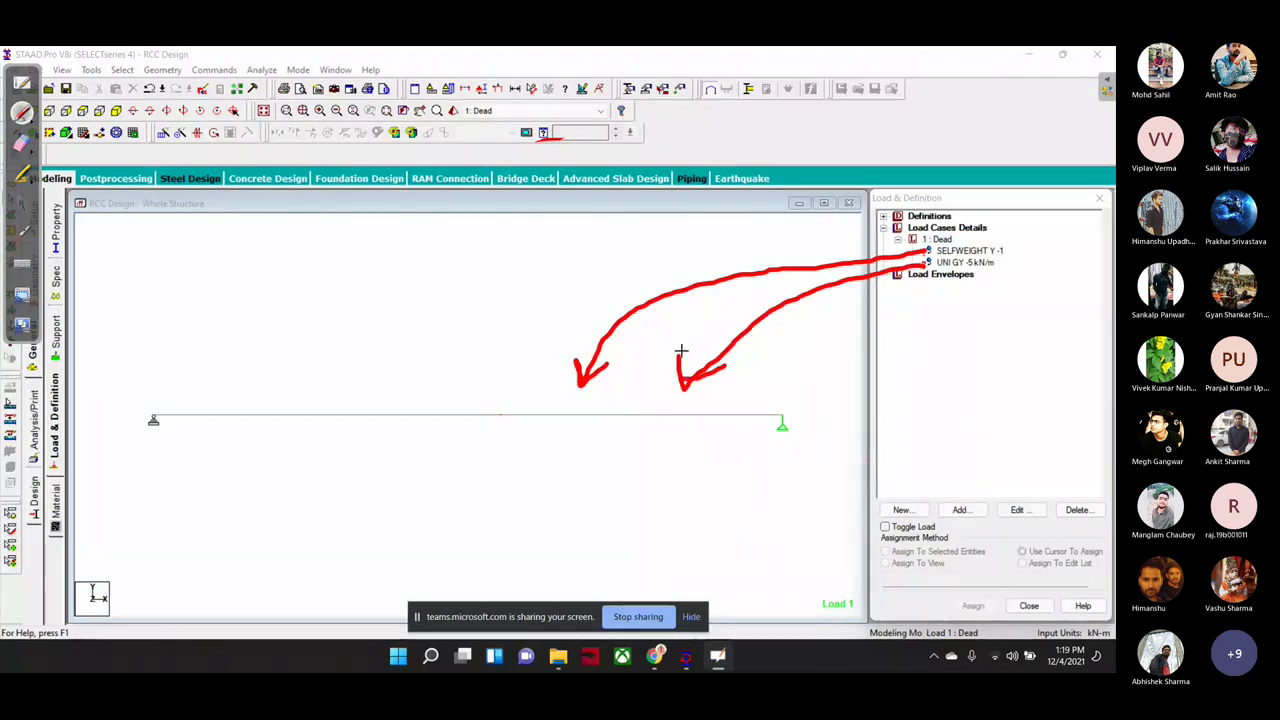
{"action": "left_click_drag", "start_coordinate": [486, 232], "coordinate": [707, 333]}
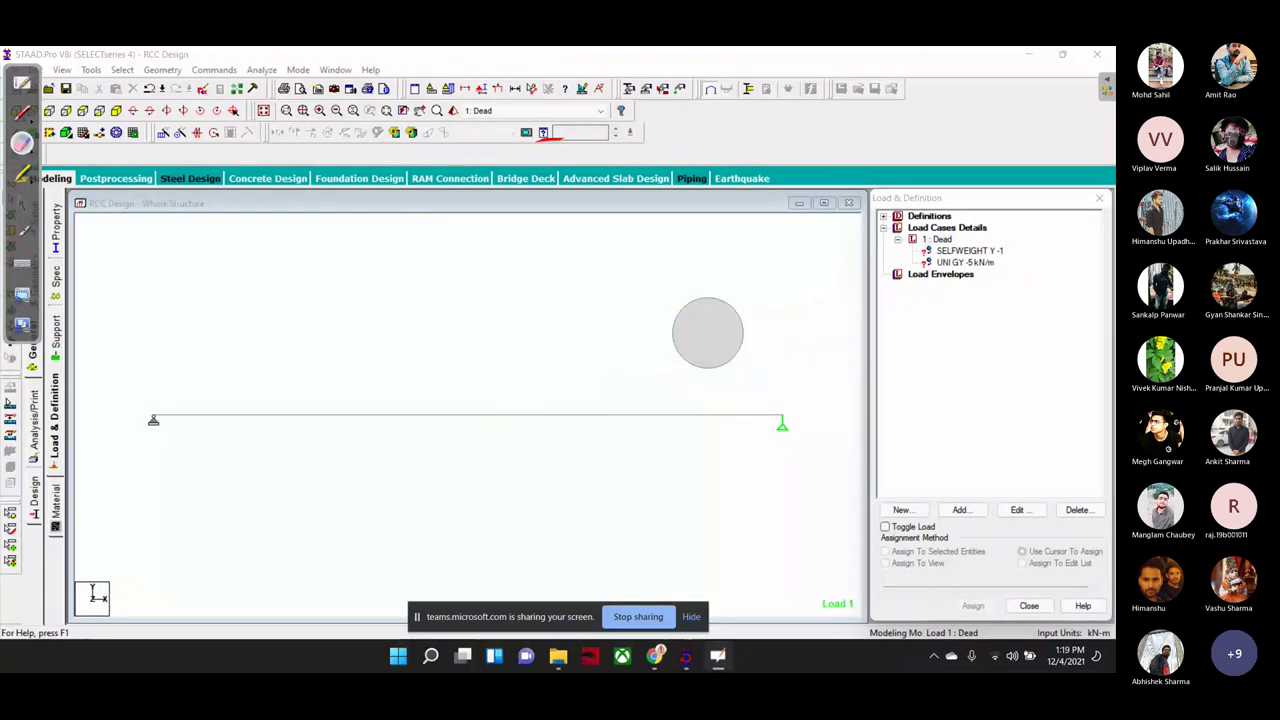
Step: Assign the SELFWEIGHT Y -1 load to everything in view
{"action": "left_click", "coordinate": [22, 204]}
{"action": "left_click", "coordinate": [958, 251]}
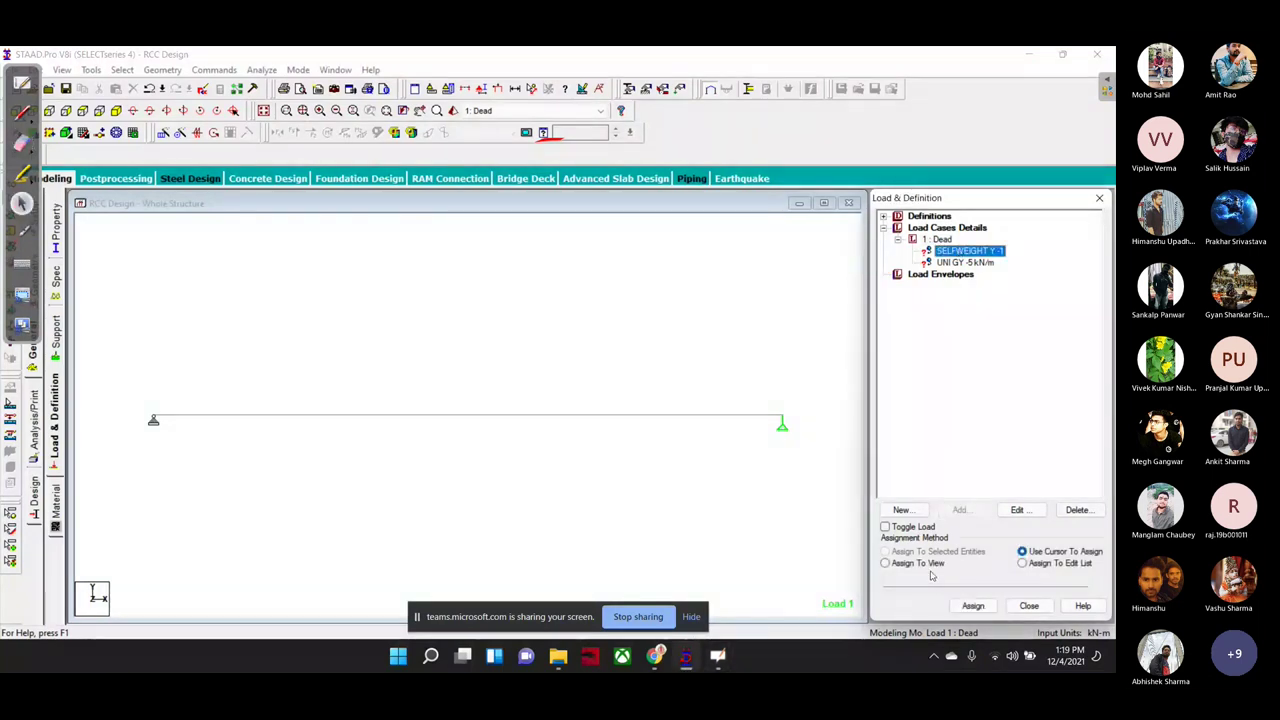
{"action": "left_click", "coordinate": [938, 566]}
{"action": "left_click", "coordinate": [973, 606]}
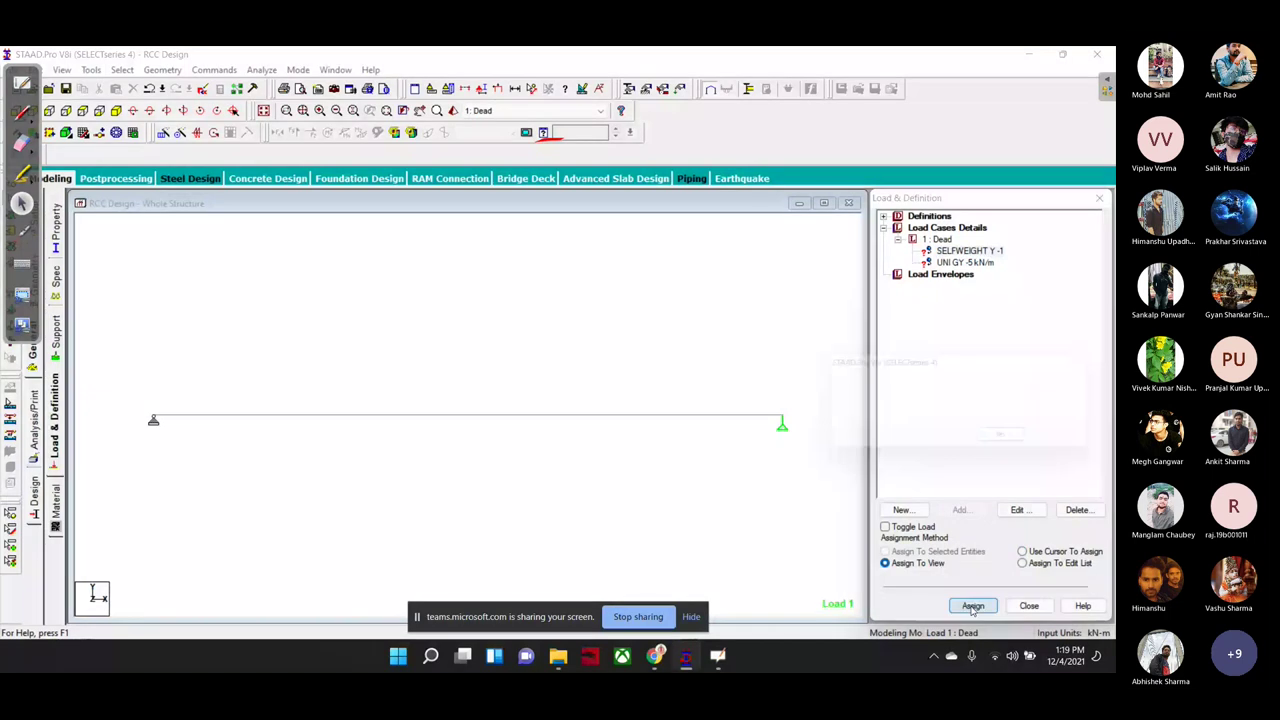
Step: Assign the UNI GY -5 kN/m uniform load to the beam
{"action": "left_click", "coordinate": [990, 273]}
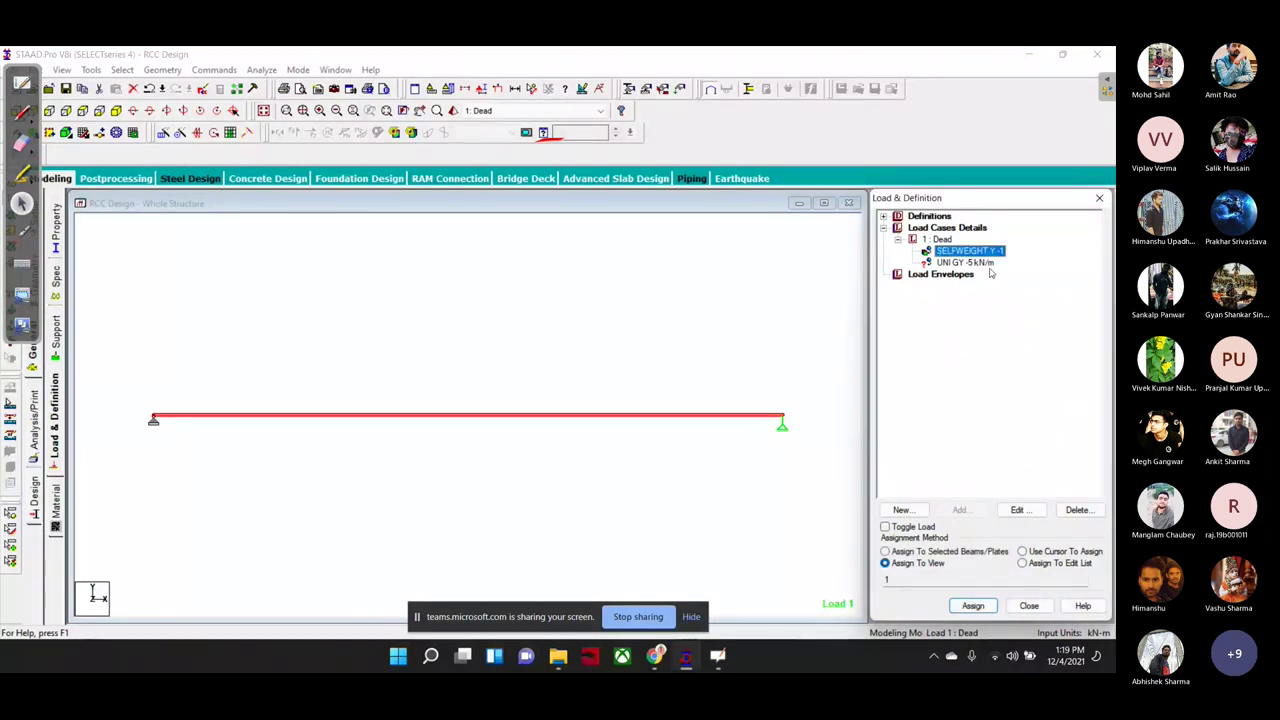
{"action": "left_click", "coordinate": [972, 263]}
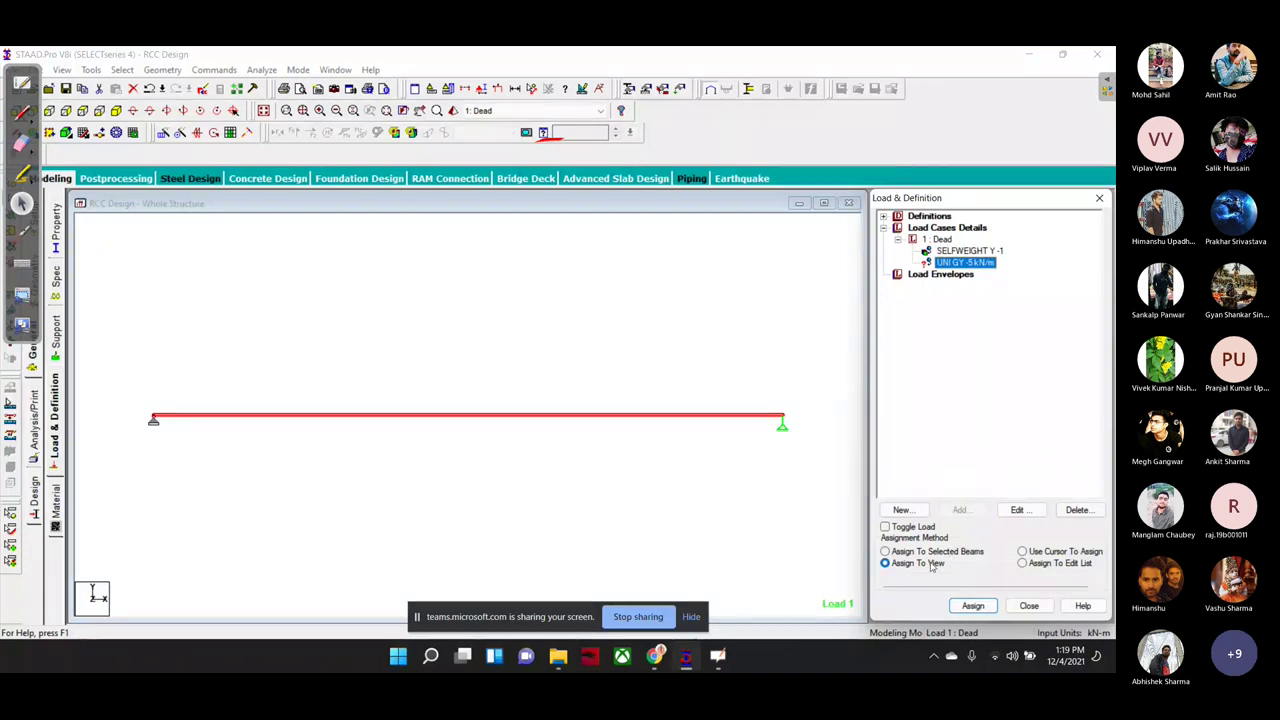
{"action": "left_click", "coordinate": [973, 606]}
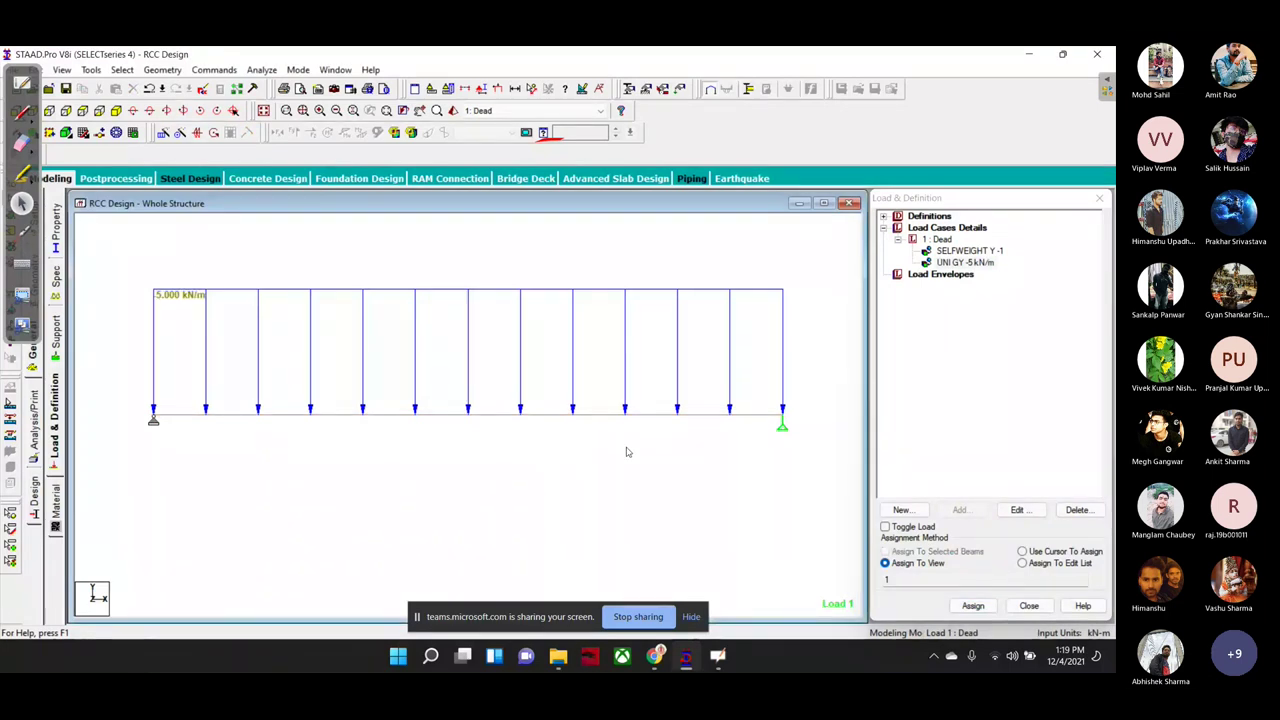
{"action": "left_click", "coordinate": [36, 437]}
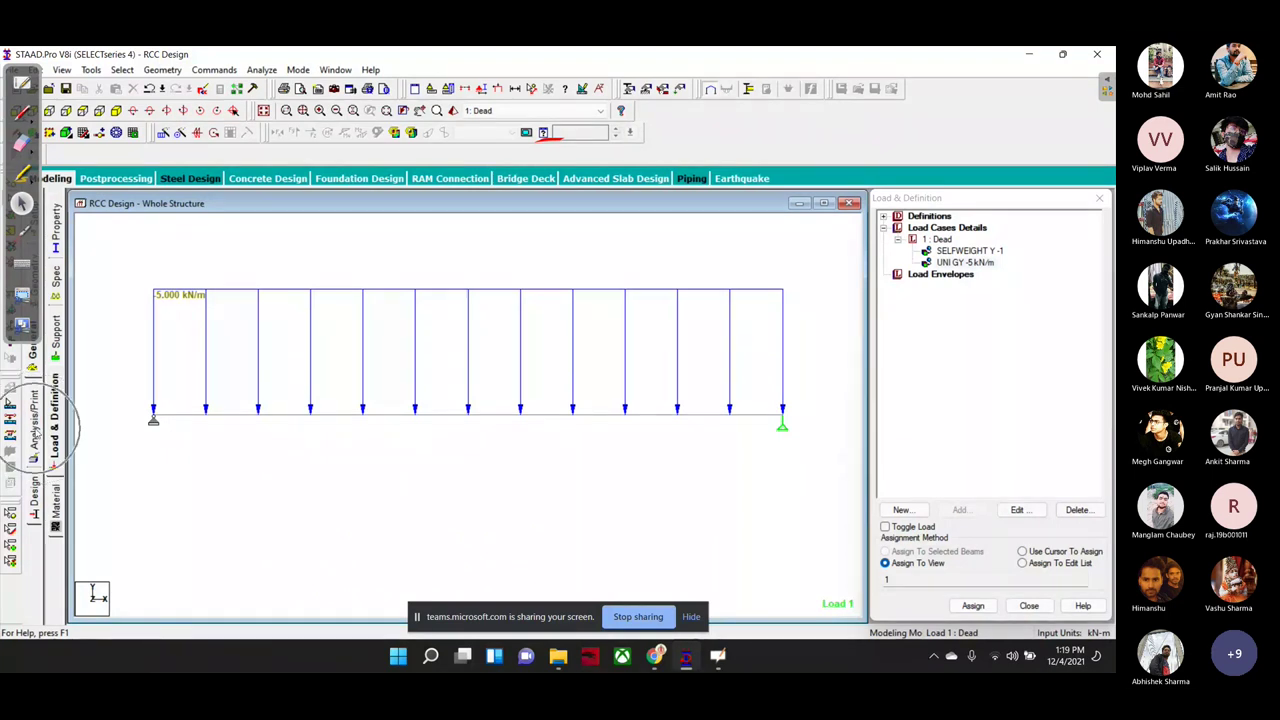
Step: Add a PERFORM ANALYSIS command with print option All
{"action": "left_click", "coordinate": [36, 437]}
{"action": "left_click", "coordinate": [487, 388]}
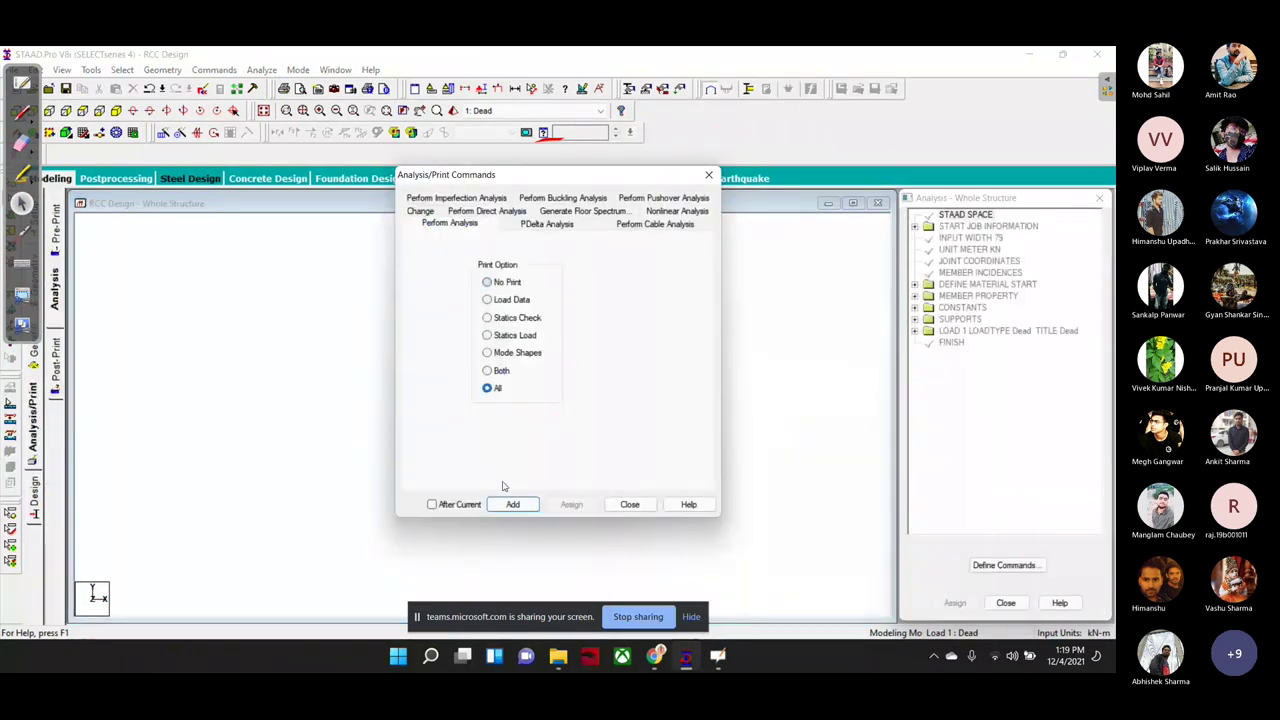
{"action": "left_click", "coordinate": [512, 504]}
{"action": "left_click", "coordinate": [630, 504]}
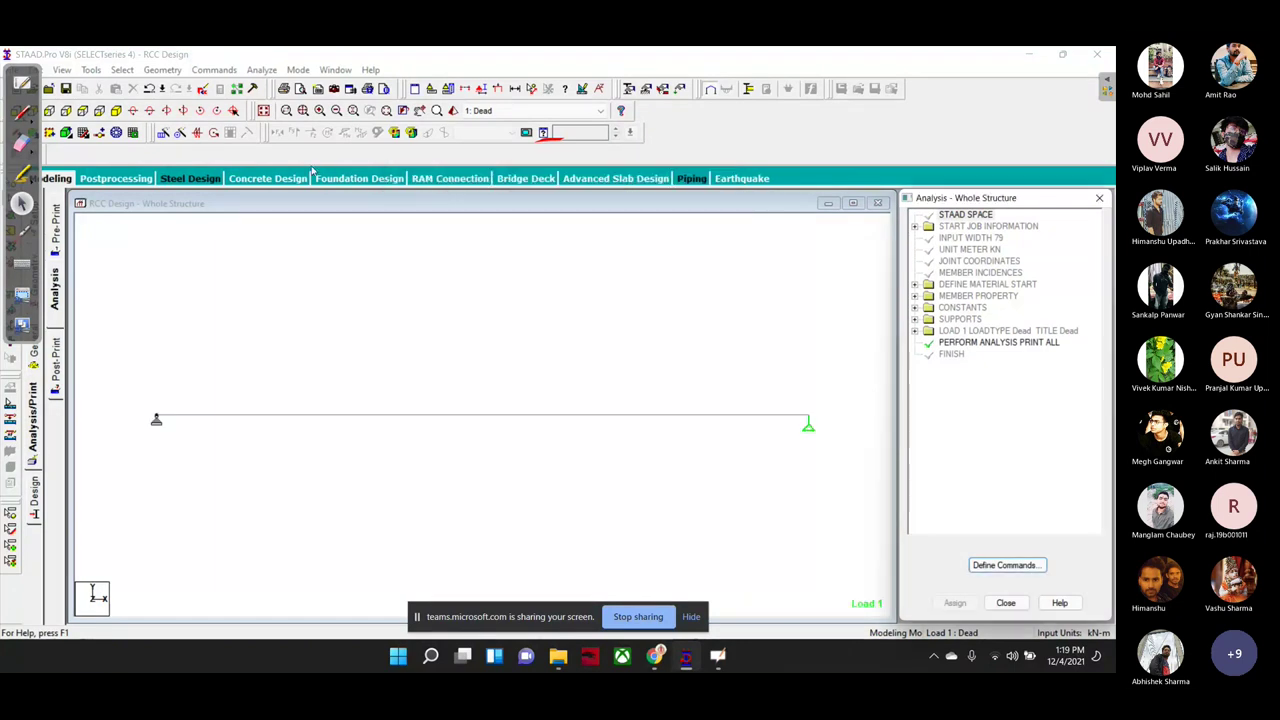
Step: Save the model and run the analysis, confirming it finishes with 0 errors
{"action": "key", "text": "ctrl+F5"}
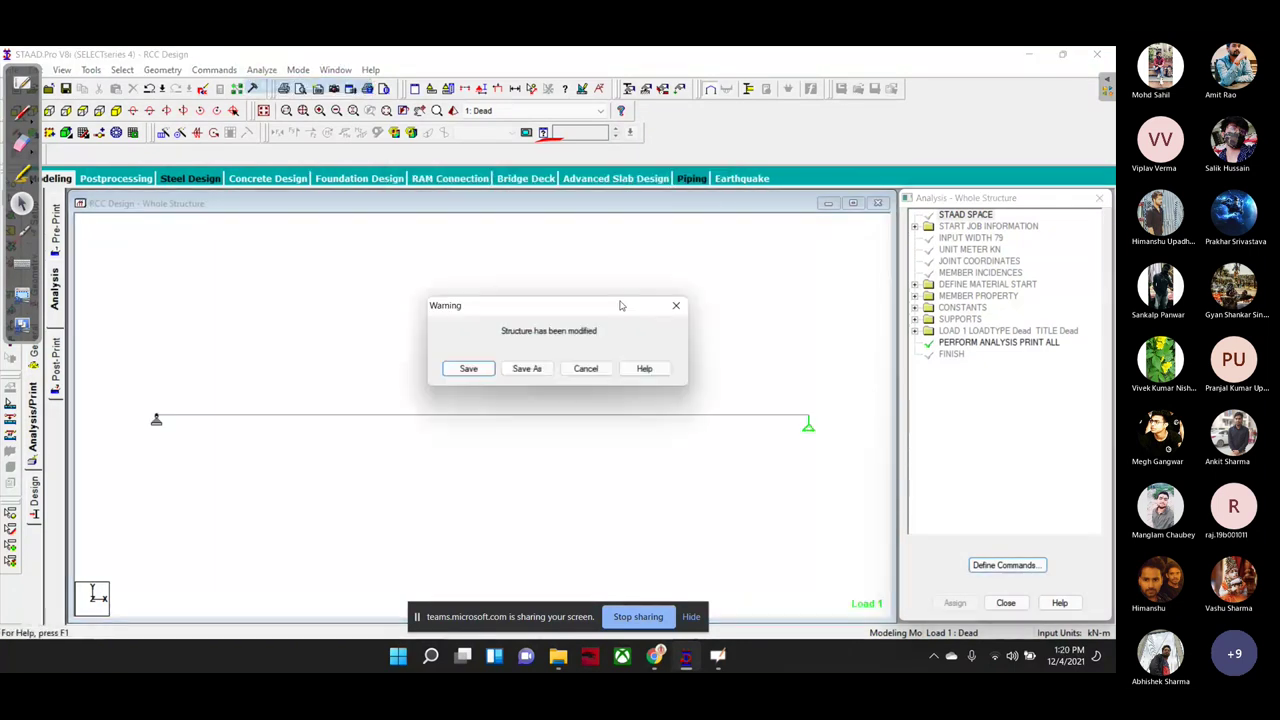
{"action": "key", "text": "Return"}
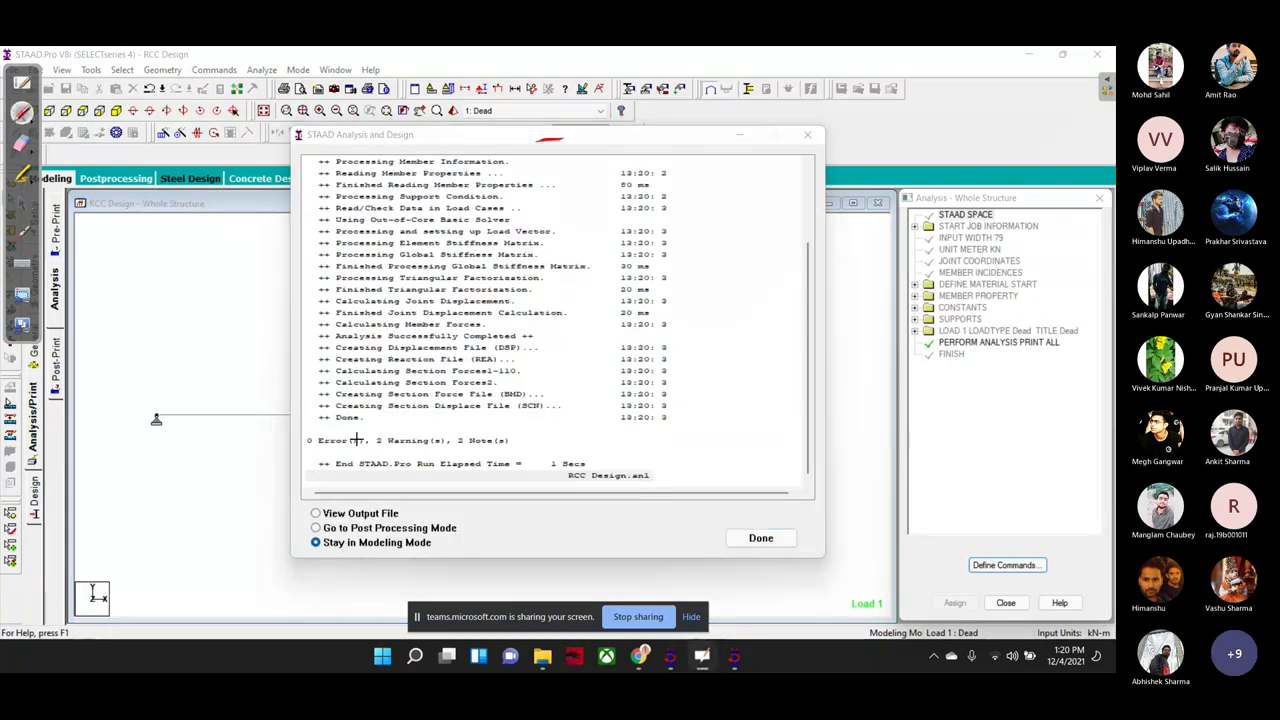
{"action": "left_click_drag", "start_coordinate": [356, 439], "coordinate": [360, 428]}
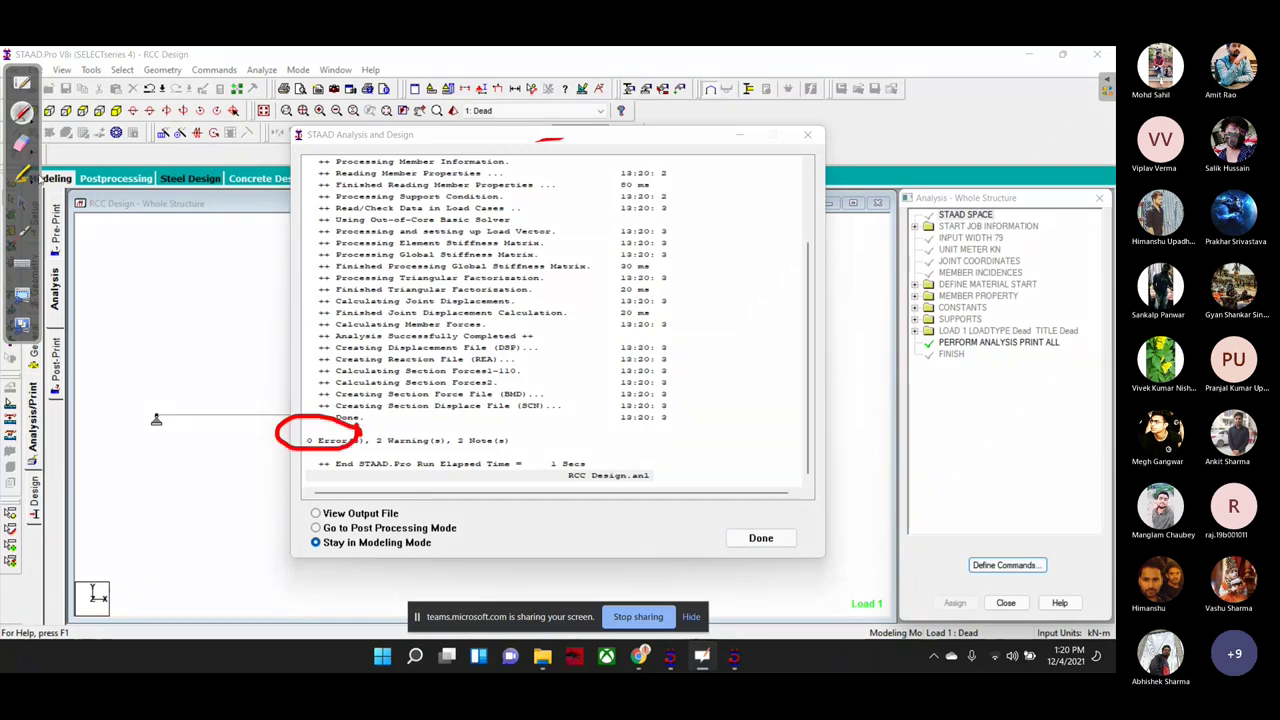
{"action": "left_click", "coordinate": [24, 178]}
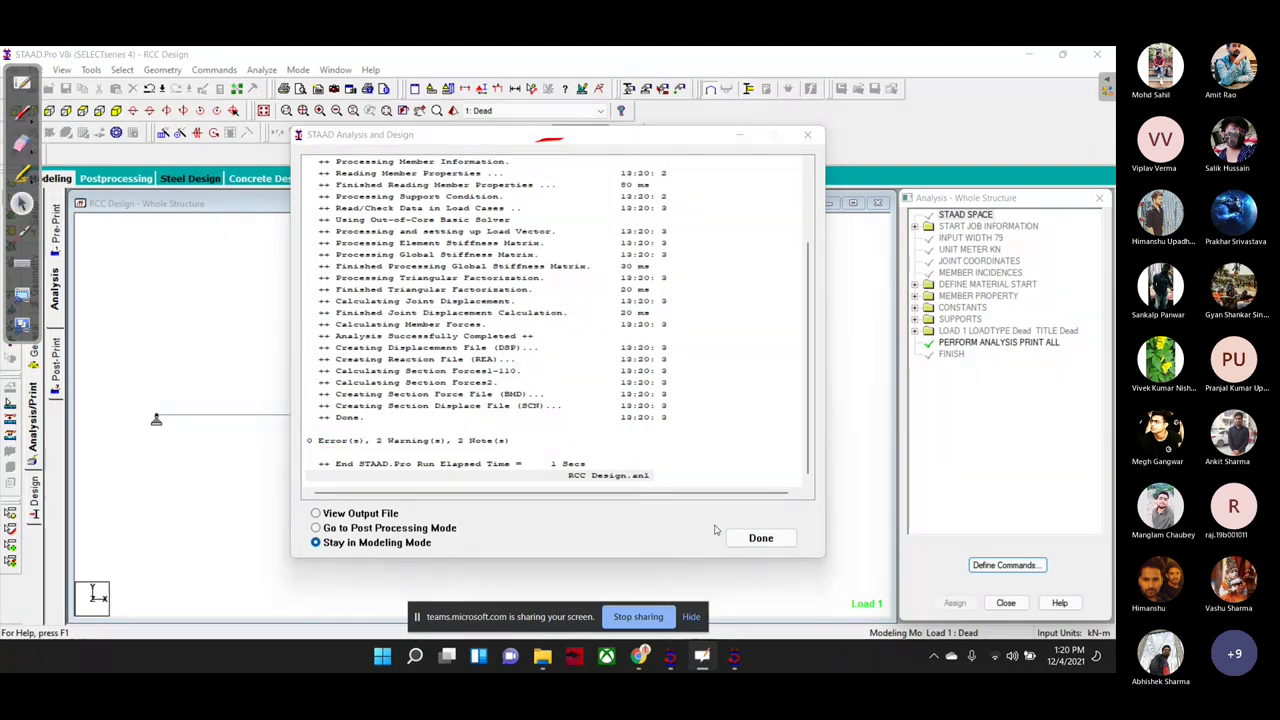
{"action": "key", "text": "Return"}
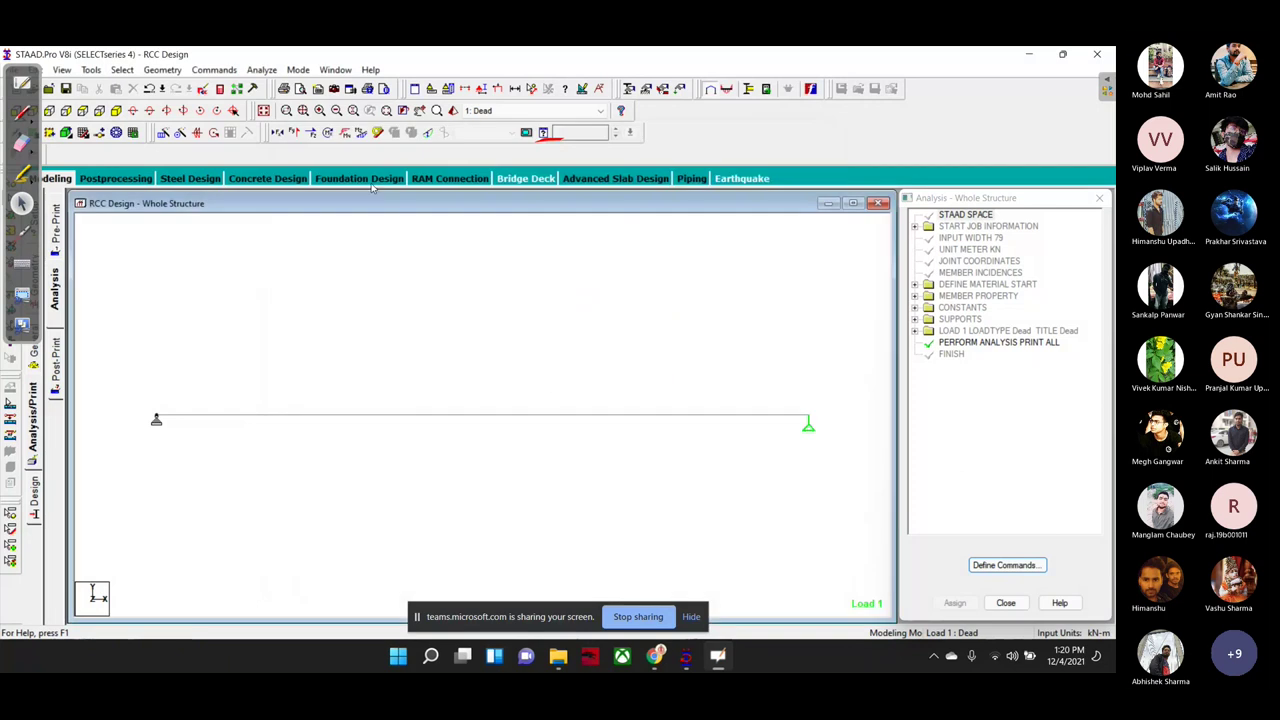
Step: View the beam's deflected shape and Shear Y diagram in a maximized postprocessing view
{"action": "left_click", "coordinate": [116, 178]}
{"action": "left_click", "coordinate": [580, 457]}
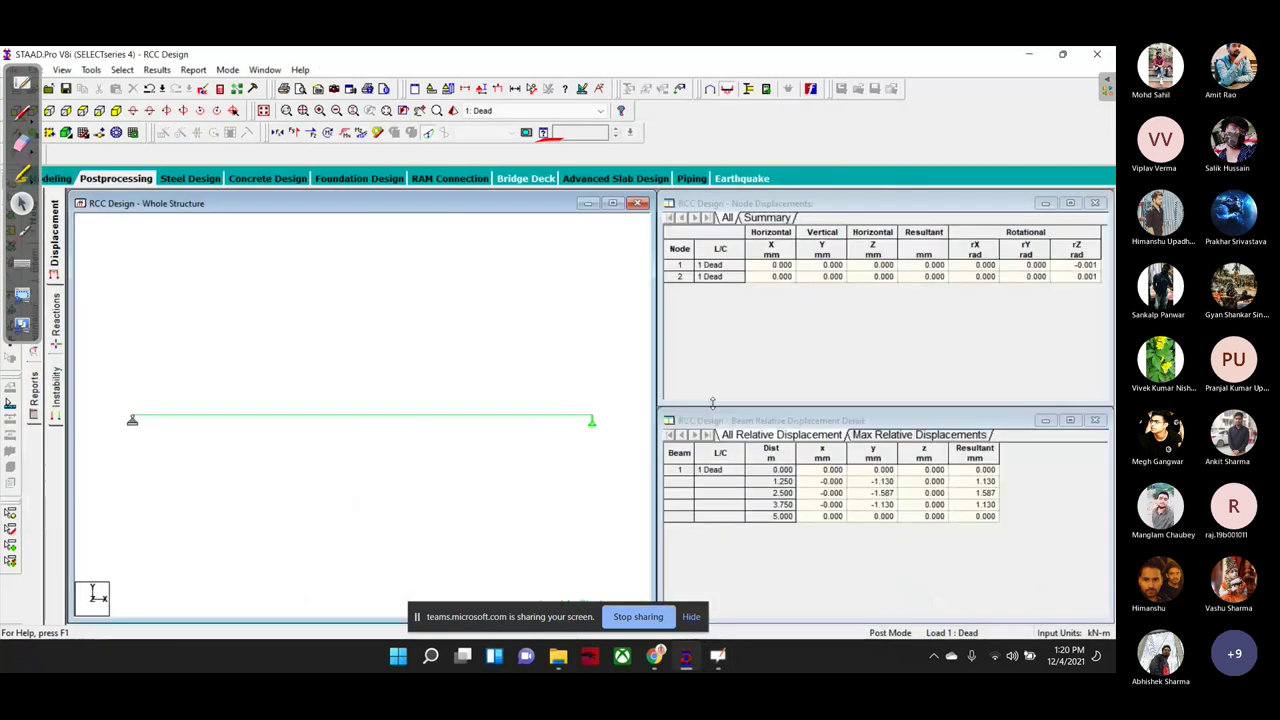
{"action": "double_click", "coordinate": [380, 203]}
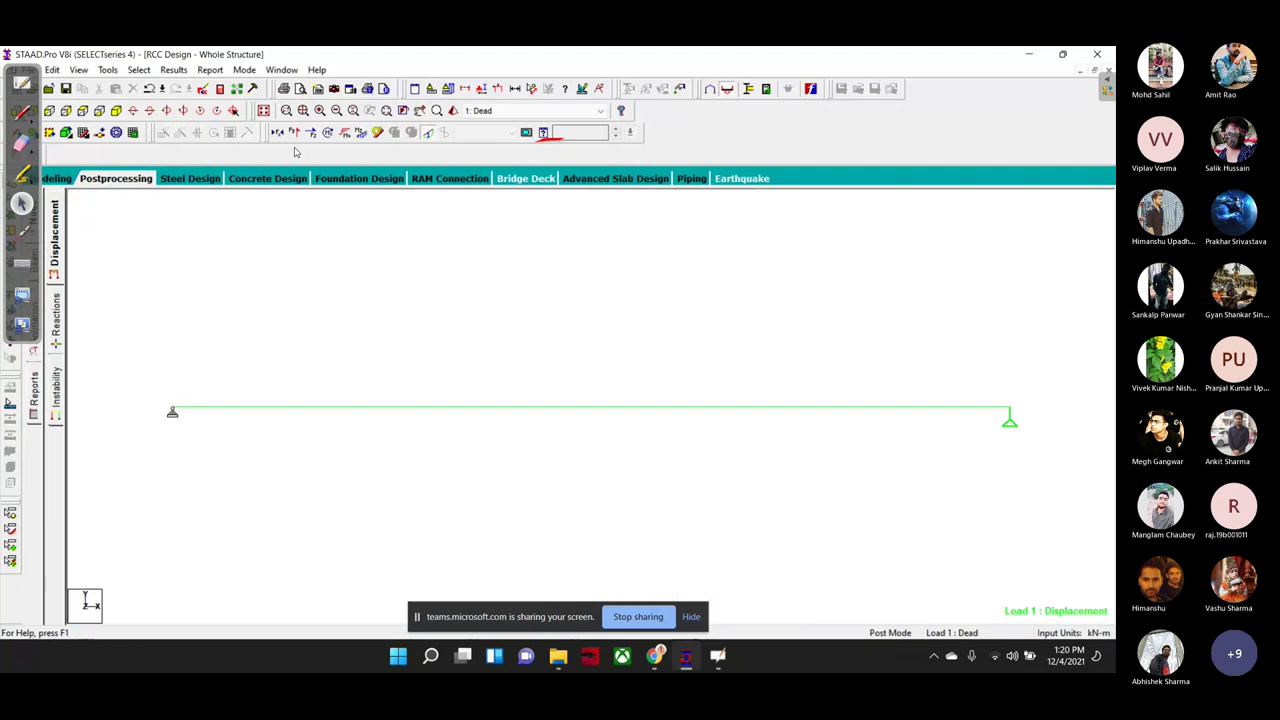
{"action": "left_click", "coordinate": [427, 134]}
{"action": "left_click", "coordinate": [427, 137]}
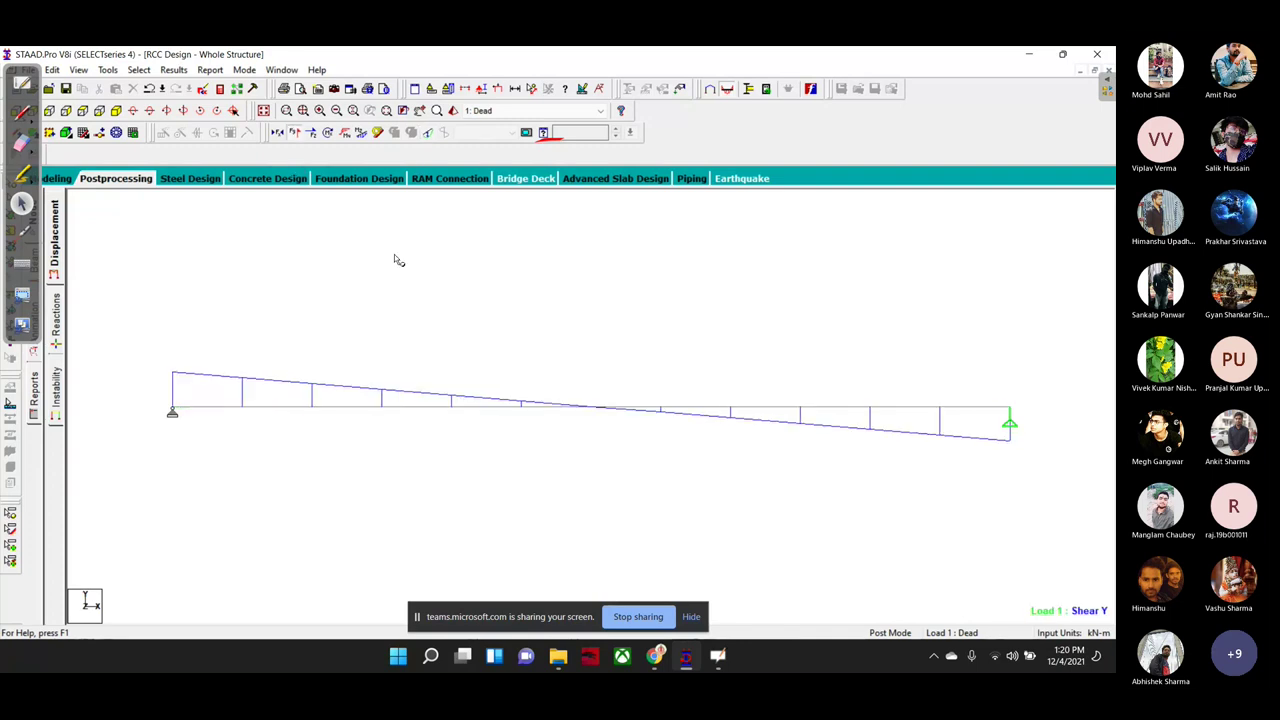
{"action": "left_click", "coordinate": [295, 138]}
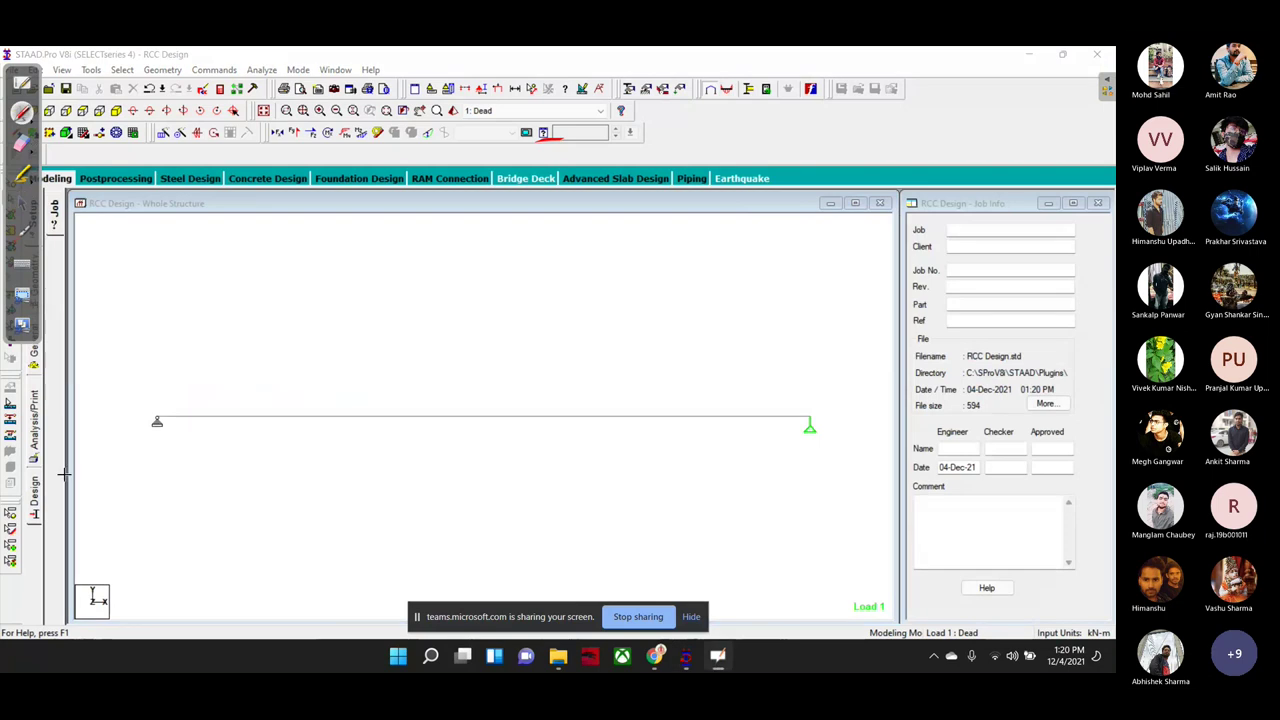
Step: Show the Steel Design – Whole Structure panel with AISC 360-05 as current code
{"action": "left_click_drag", "start_coordinate": [64, 474], "coordinate": [73, 493]}
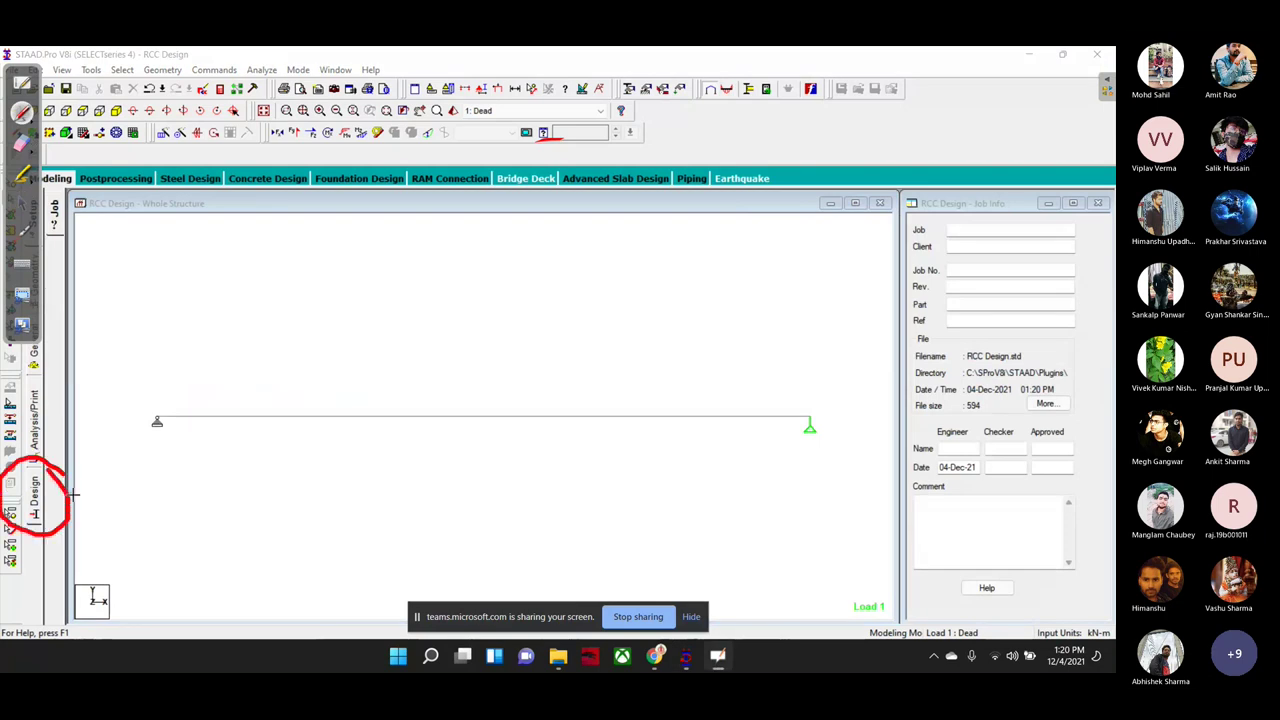
{"action": "left_click", "coordinate": [47, 503]}
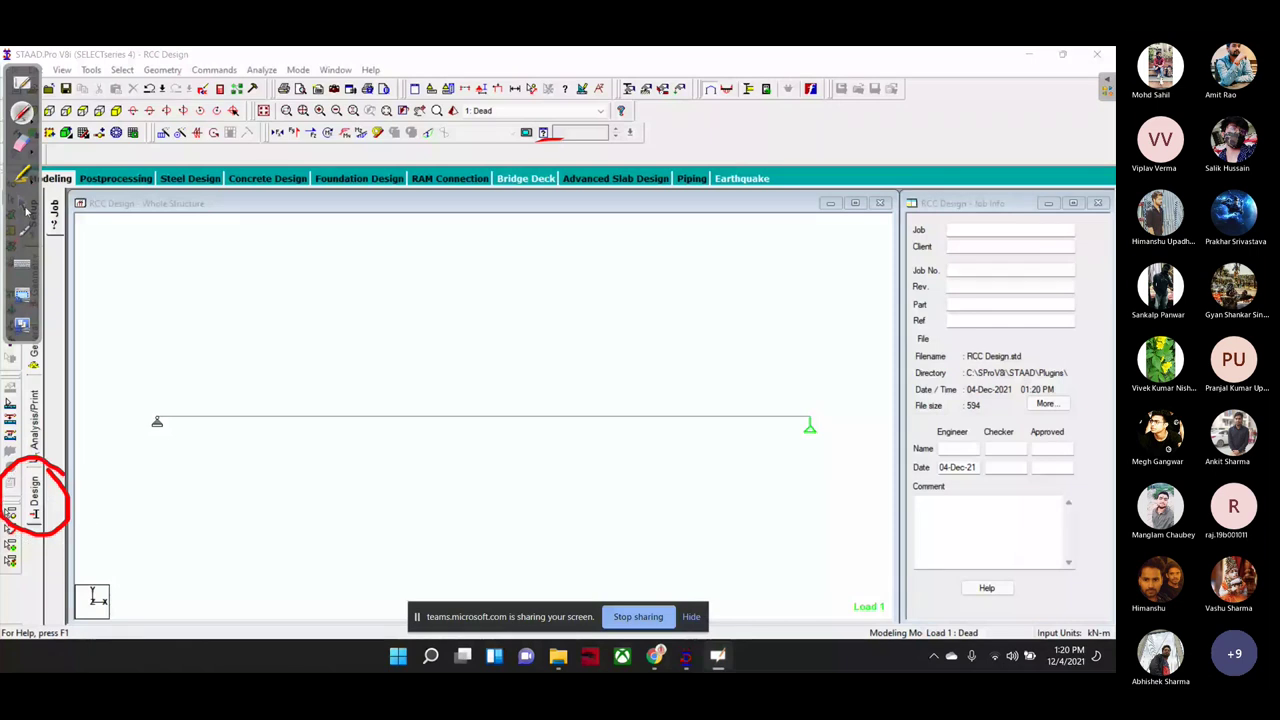
{"action": "left_click", "coordinate": [23, 204]}
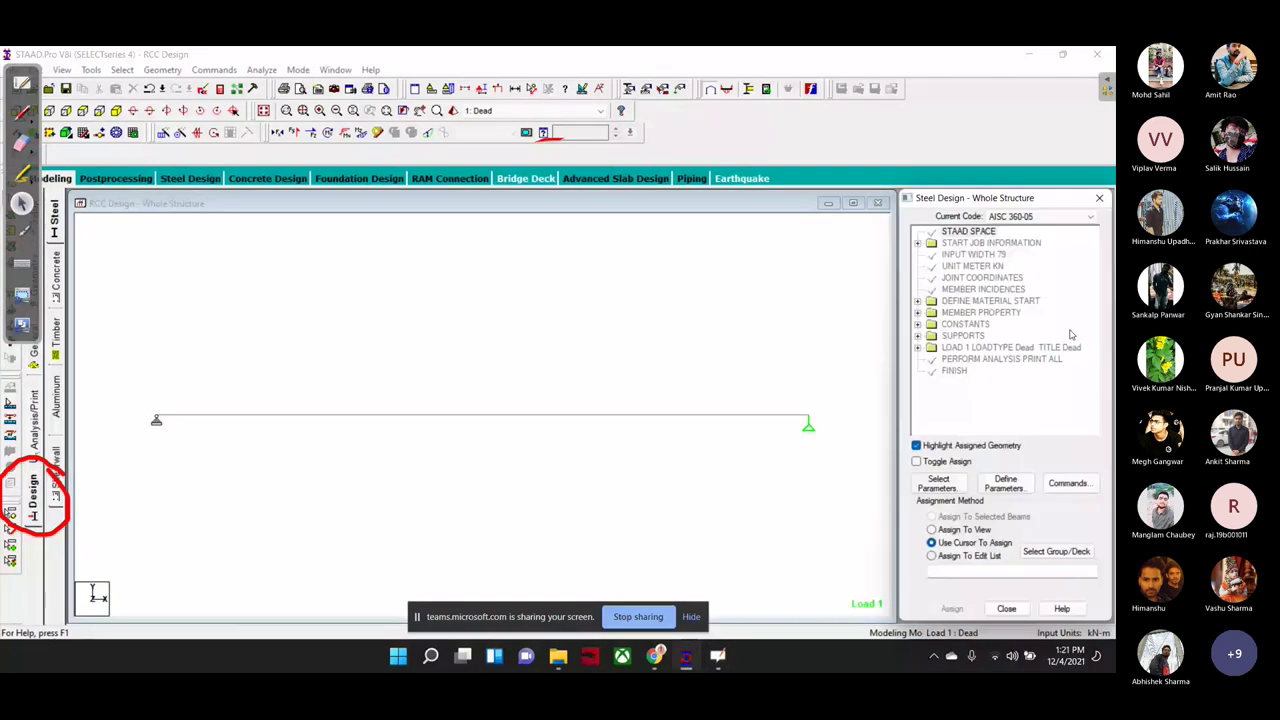
{"action": "left_click_drag", "start_coordinate": [72, 490], "coordinate": [892, 222]}
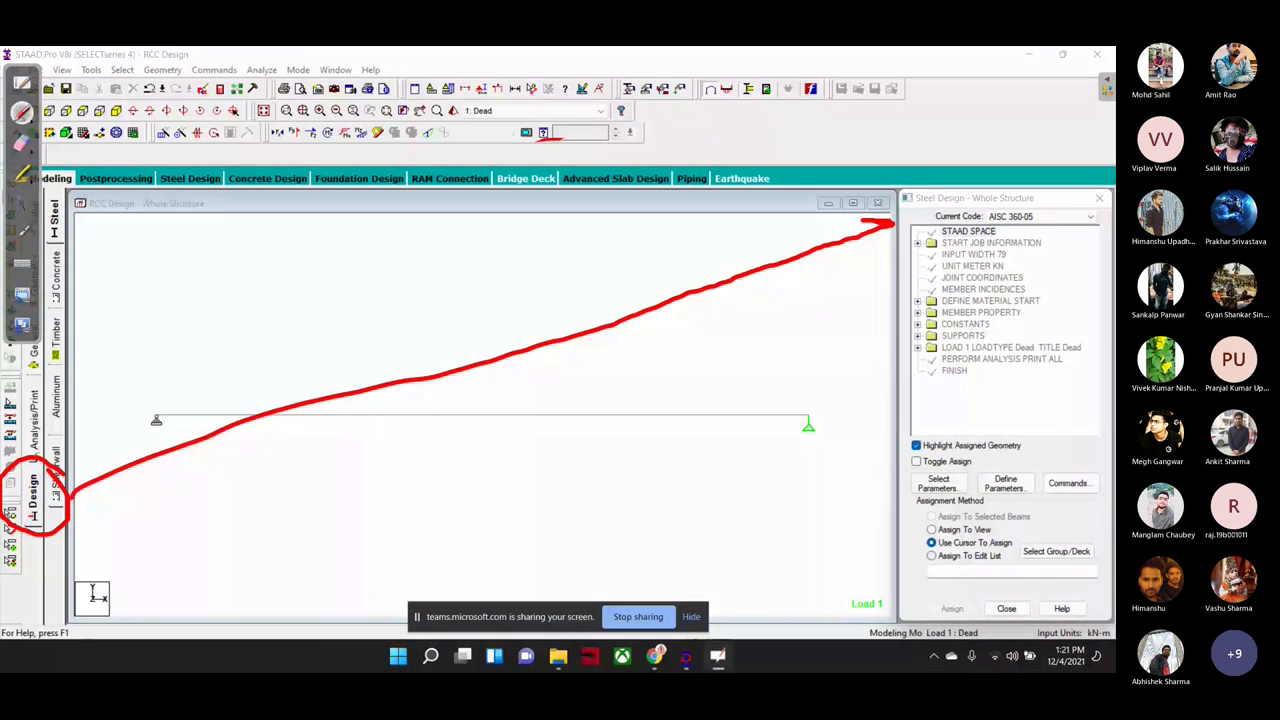
Step: Review the Current Code list, leaving AISC 360-05 selected
{"action": "left_click", "coordinate": [1030, 216]}
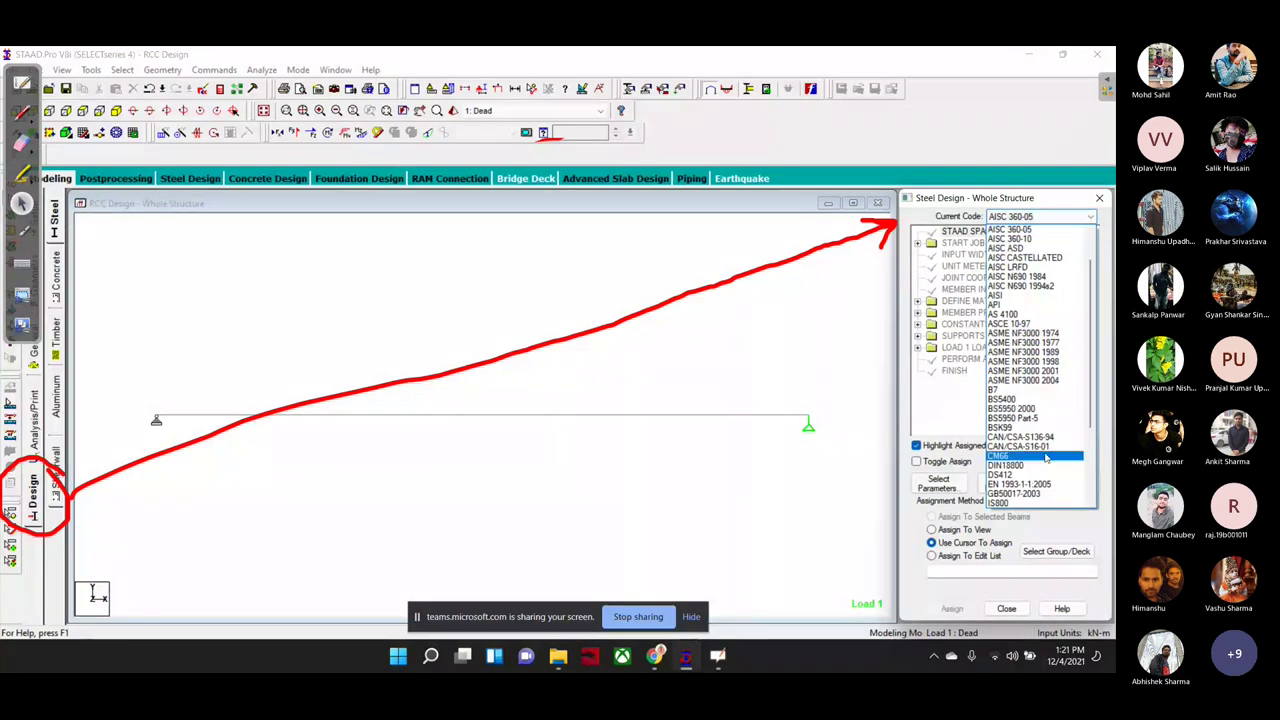
{"action": "scroll", "coordinate": [1046, 457], "scroll_direction": "down", "scroll_amount": 2}
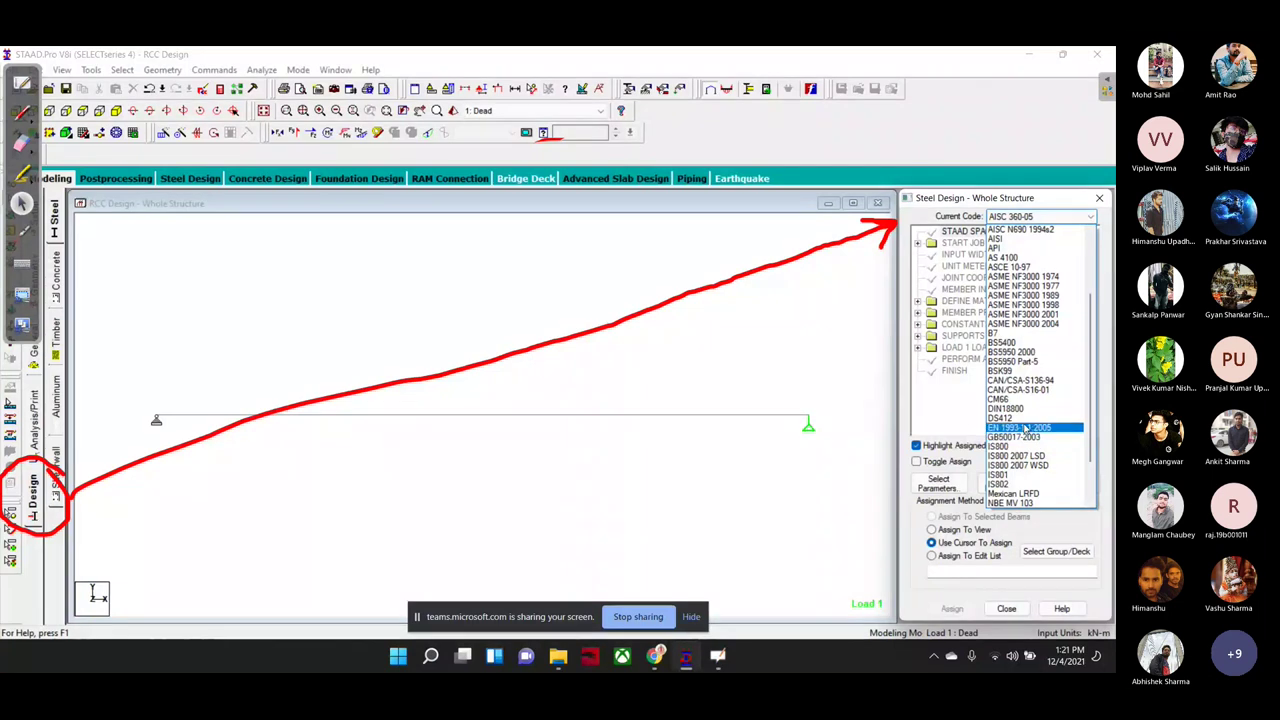
{"action": "scroll", "coordinate": [1025, 429], "scroll_direction": "up", "scroll_amount": 3}
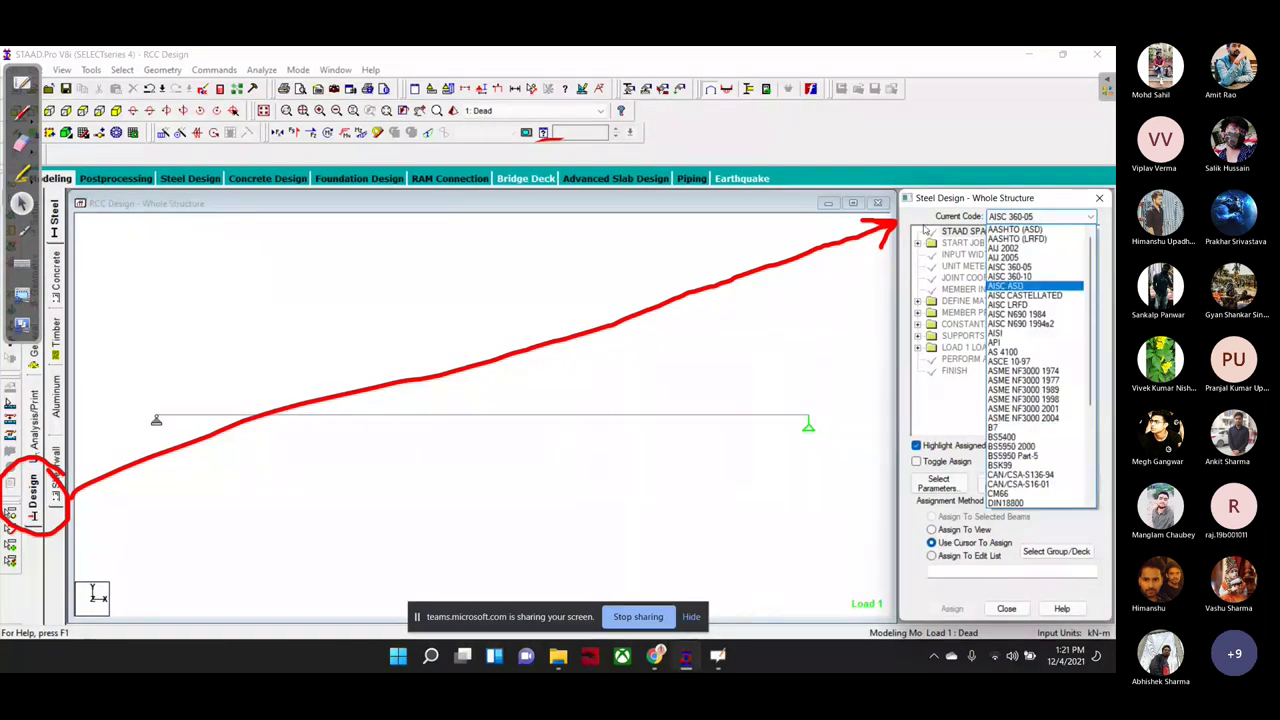
{"action": "left_click", "coordinate": [924, 229]}
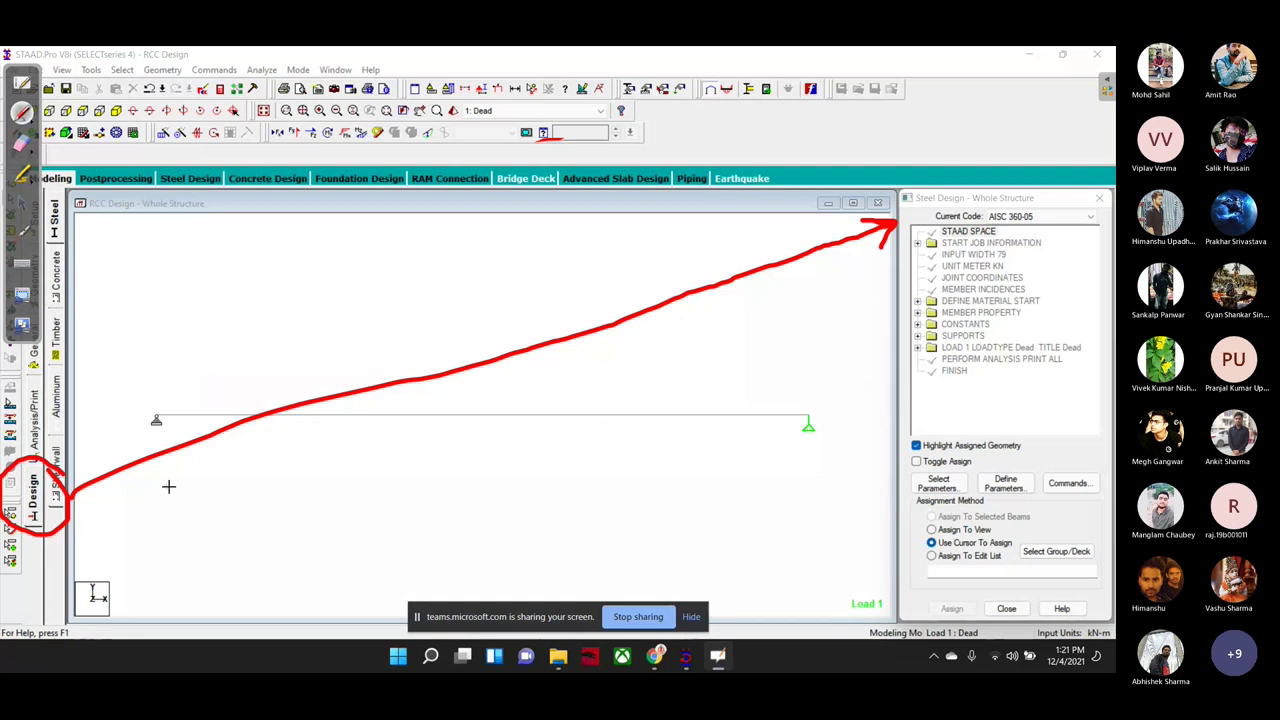
Step: Draw a curved red arrow pointing toward the Concrete design option
{"action": "left_click_drag", "start_coordinate": [228, 424], "coordinate": [70, 280]}
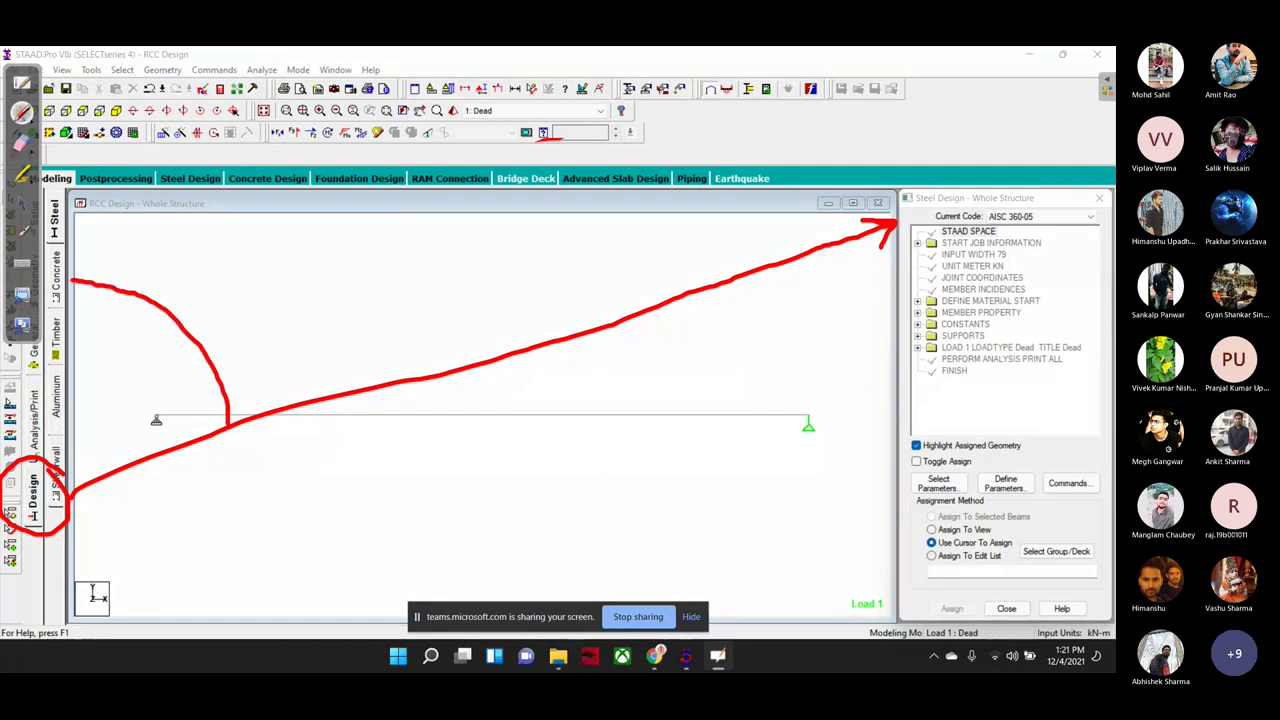
{"action": "left_click_drag", "start_coordinate": [72, 283], "coordinate": [108, 265]}
{"action": "left_click", "coordinate": [20, 203]}
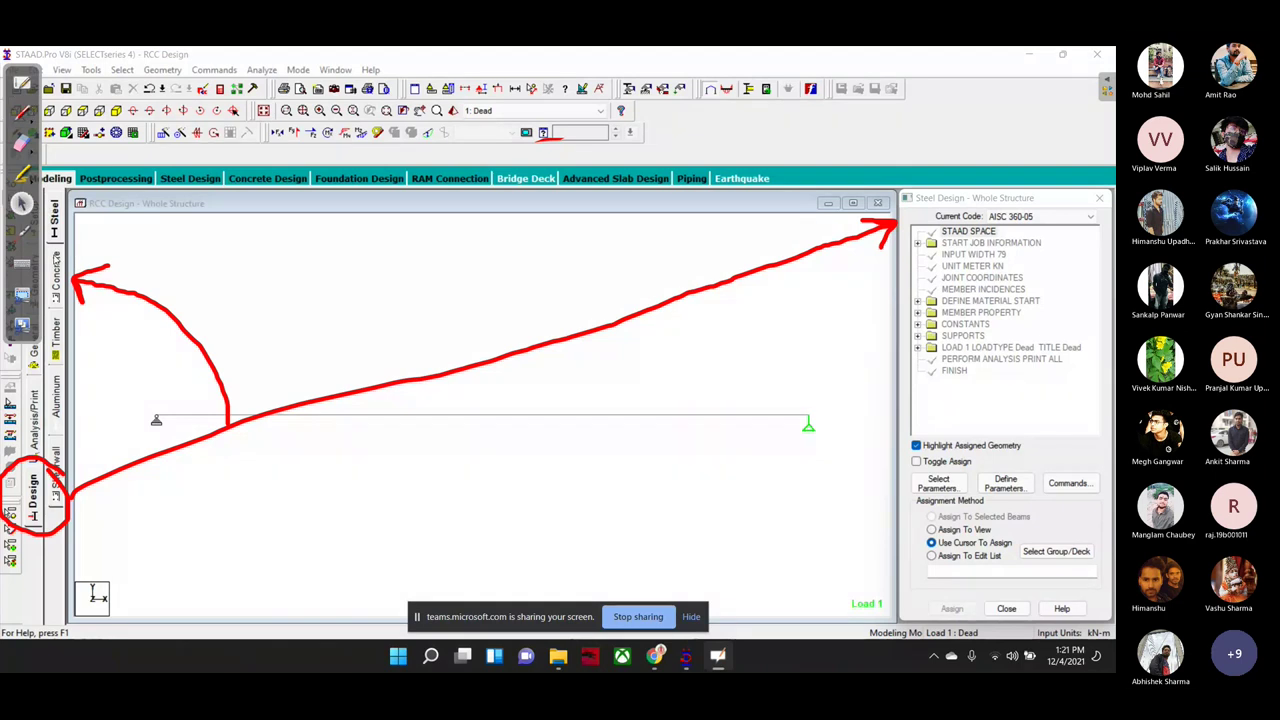
{"action": "left_click", "coordinate": [60, 284]}
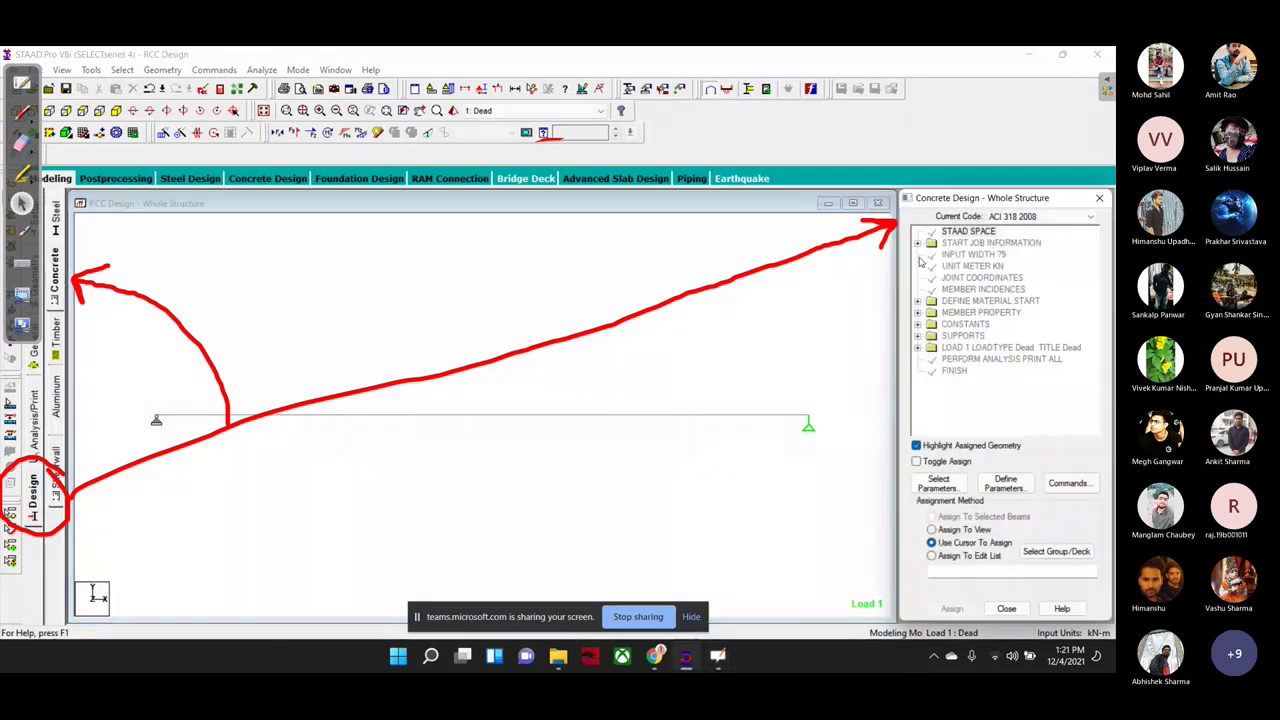
Step: Select IS456 as the concrete design code and circle it in red
{"action": "left_click", "coordinate": [1063, 217]}
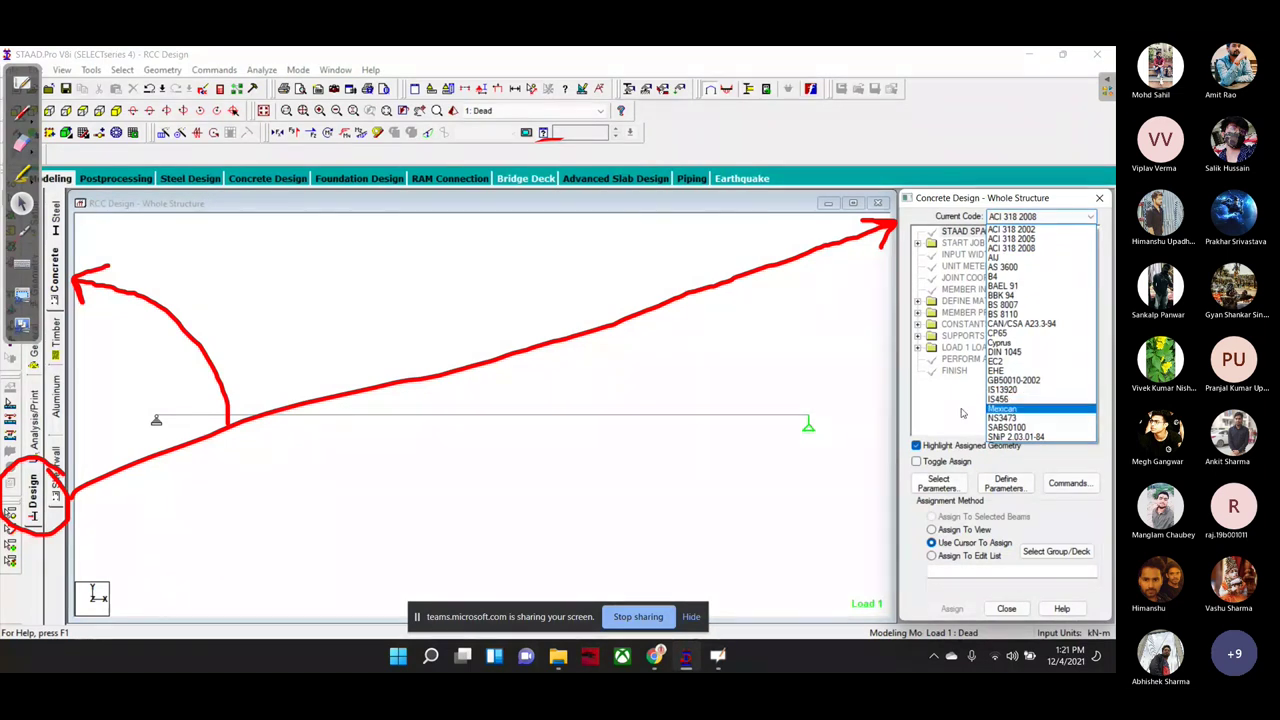
{"action": "left_click", "coordinate": [845, 234]}
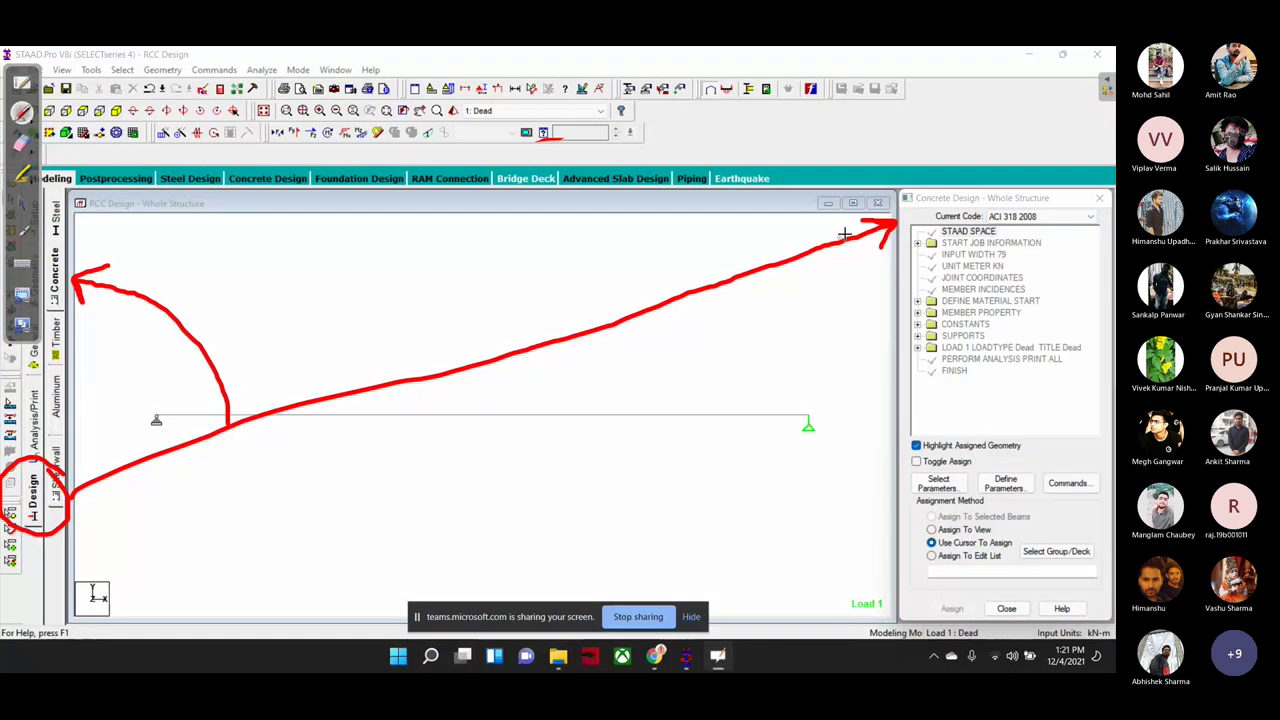
{"action": "left_click", "coordinate": [1090, 216]}
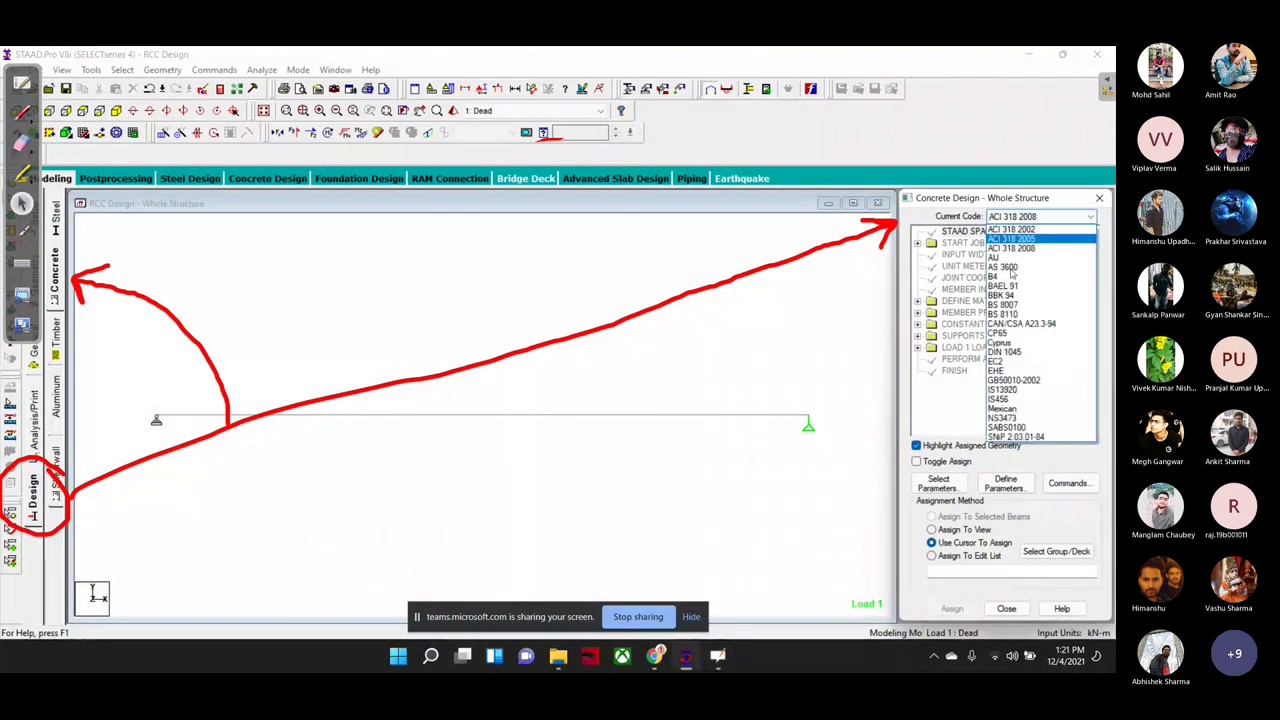
{"action": "left_click", "coordinate": [1024, 399]}
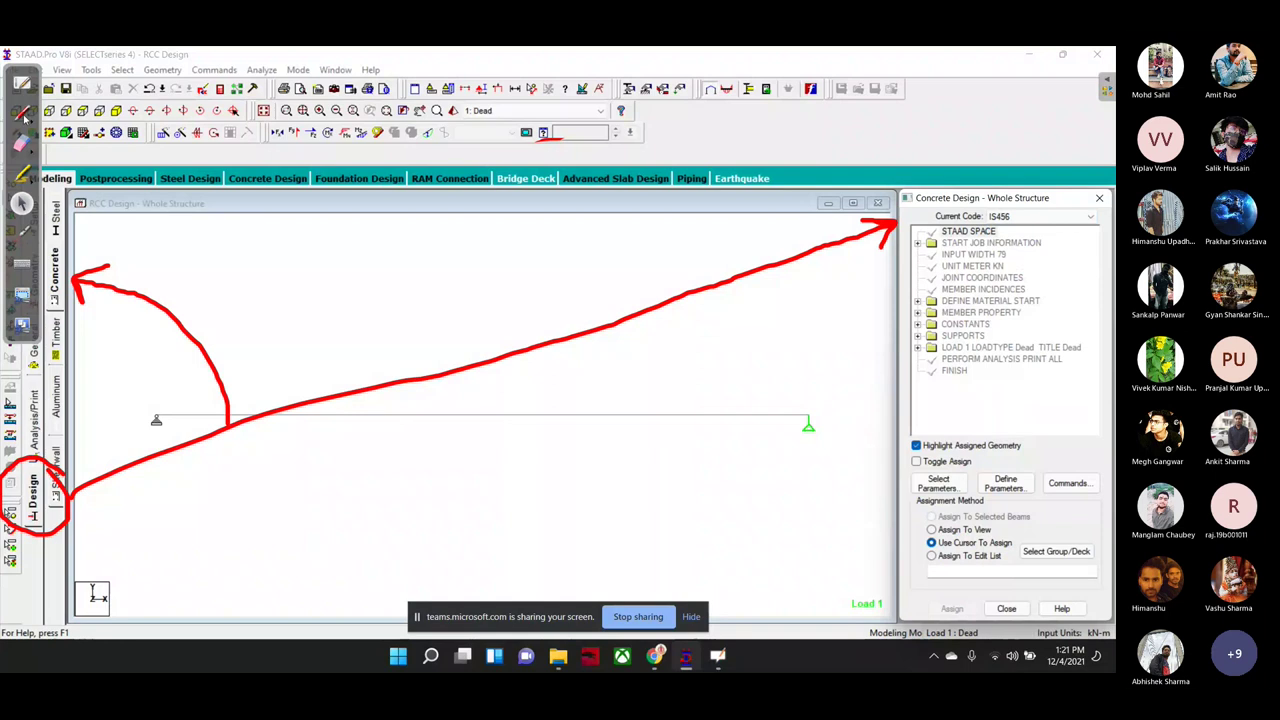
{"action": "mouse_move", "coordinate": [1040, 194]}
{"action": "left_mouse_down"}
{"action": "mouse_move", "coordinate": [1052, 210]}
{"action": "mouse_move", "coordinate": [955, 184]}
{"action": "left_mouse_up"}
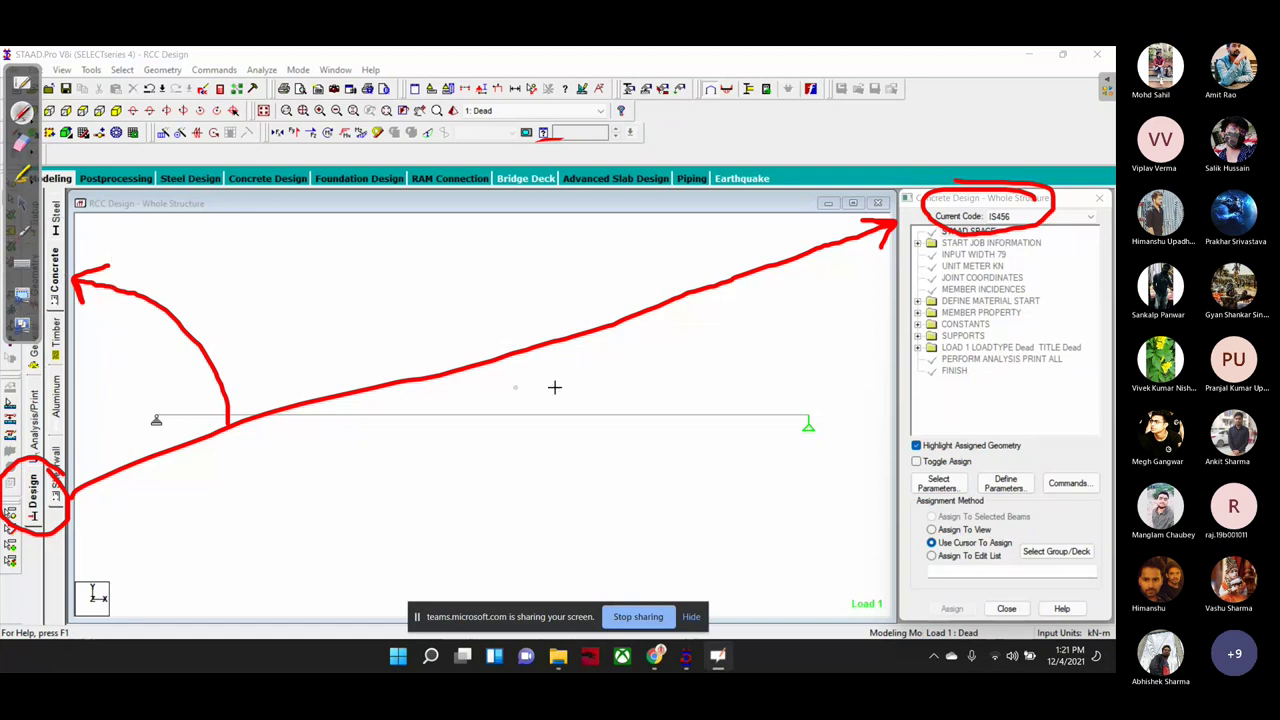
Step: Erase the earlier annotations and draw a red arrow toward the input units setting
{"action": "left_click", "coordinate": [22, 143]}
{"action": "mouse_move", "coordinate": [57, 529]}
{"action": "left_mouse_down"}
{"action": "mouse_move", "coordinate": [155, 293]}
{"action": "mouse_move", "coordinate": [1063, 200]}
{"action": "mouse_move", "coordinate": [712, 273]}
{"action": "left_mouse_up"}
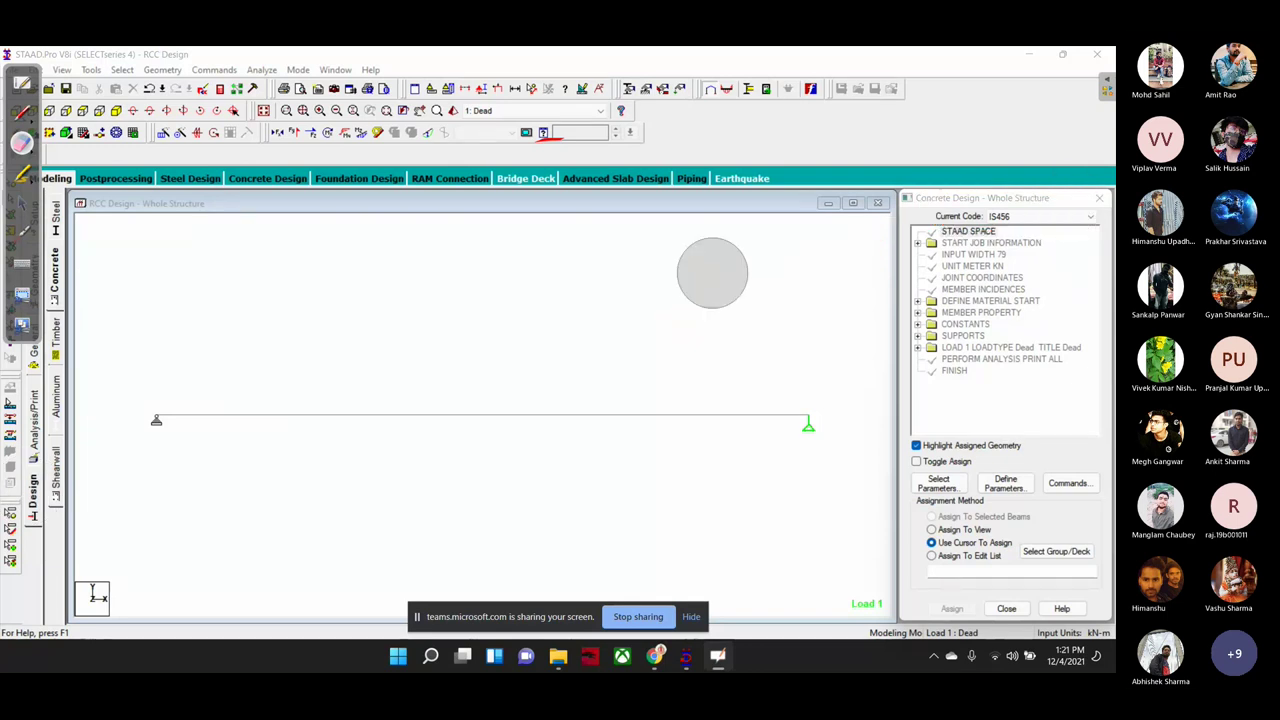
{"action": "left_click", "coordinate": [22, 203]}
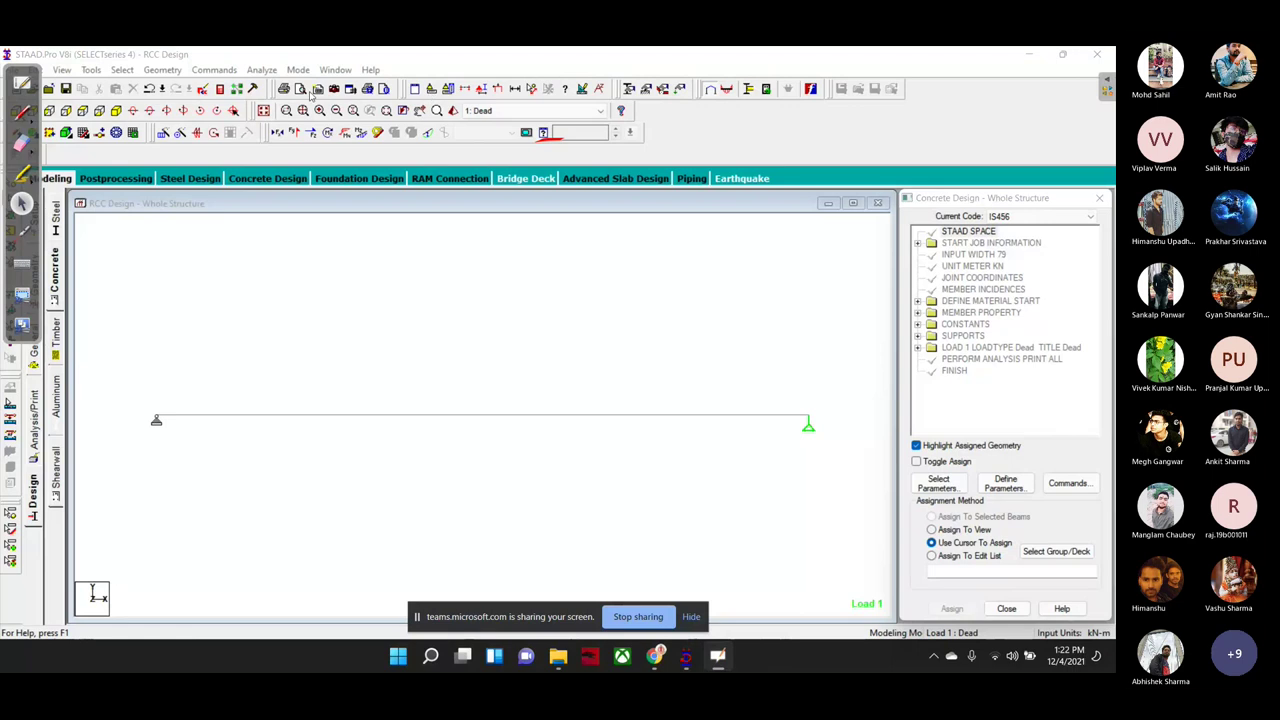
{"action": "key", "text": "ctrl+shift+p"}
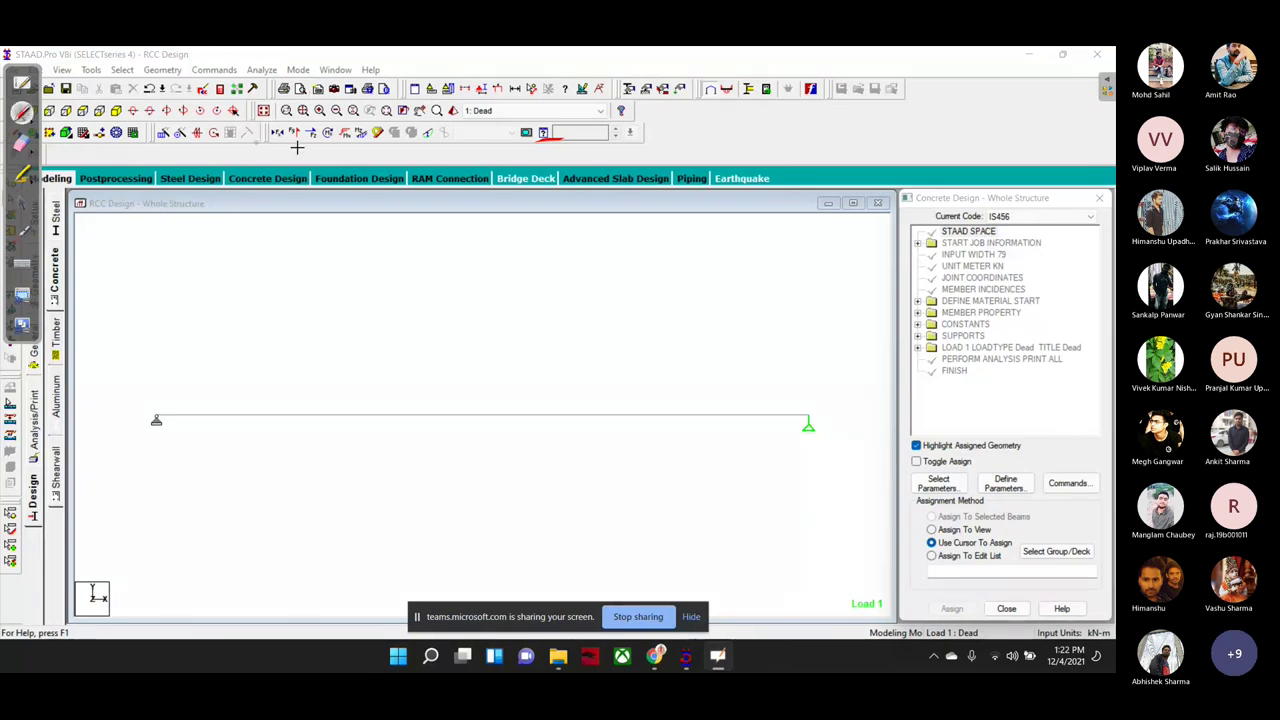
{"action": "left_click_drag", "start_coordinate": [408, 301], "coordinate": [428, 106]}
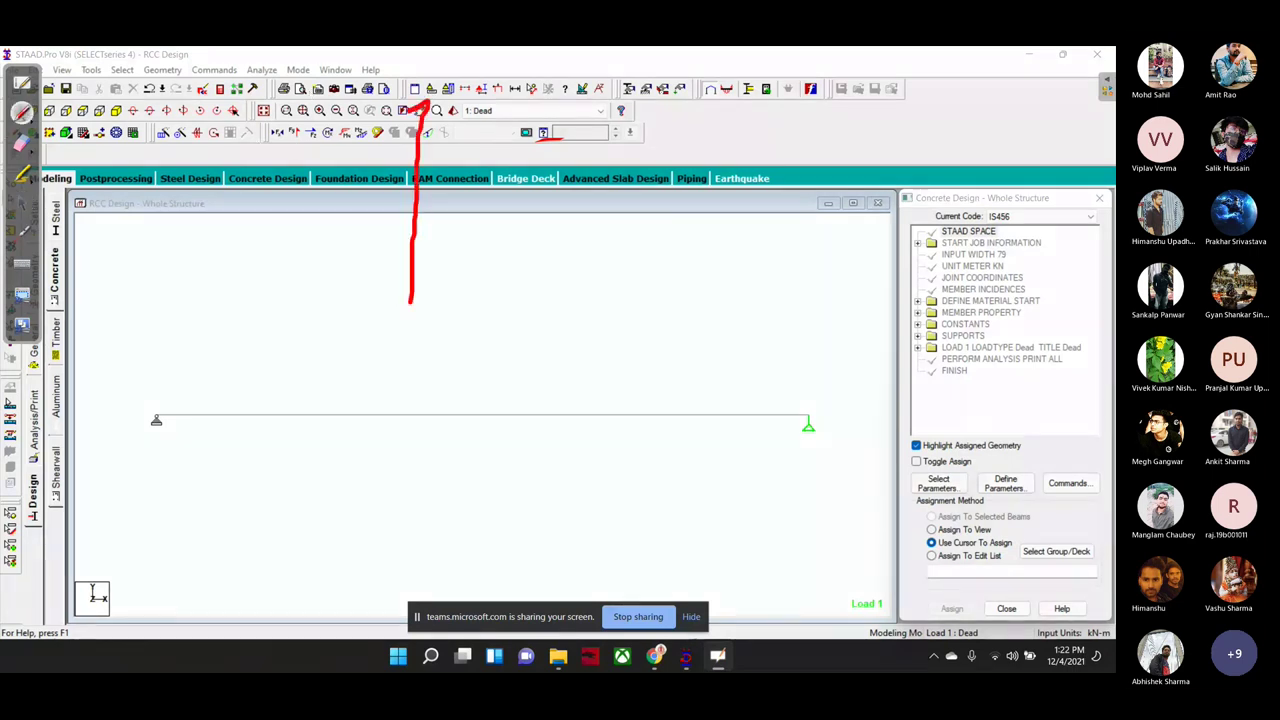
{"action": "left_click_drag", "start_coordinate": [44, 208], "coordinate": [44, 236]}
{"action": "left_click", "coordinate": [22, 203]}
Step: Set the current input units to Millimeter and Newton (N-mm)
{"action": "left_click", "coordinate": [431, 88]}
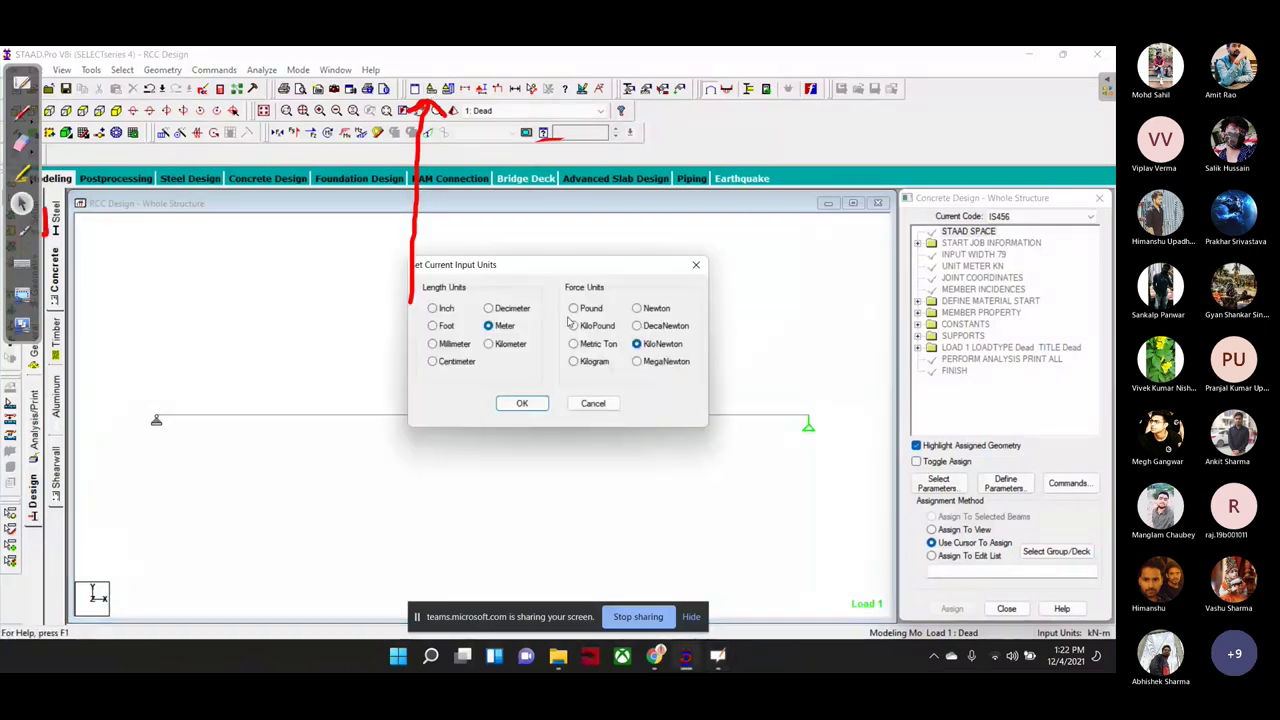
{"action": "left_click", "coordinate": [432, 343]}
{"action": "left_click", "coordinate": [637, 308]}
{"action": "left_click", "coordinate": [521, 404]}
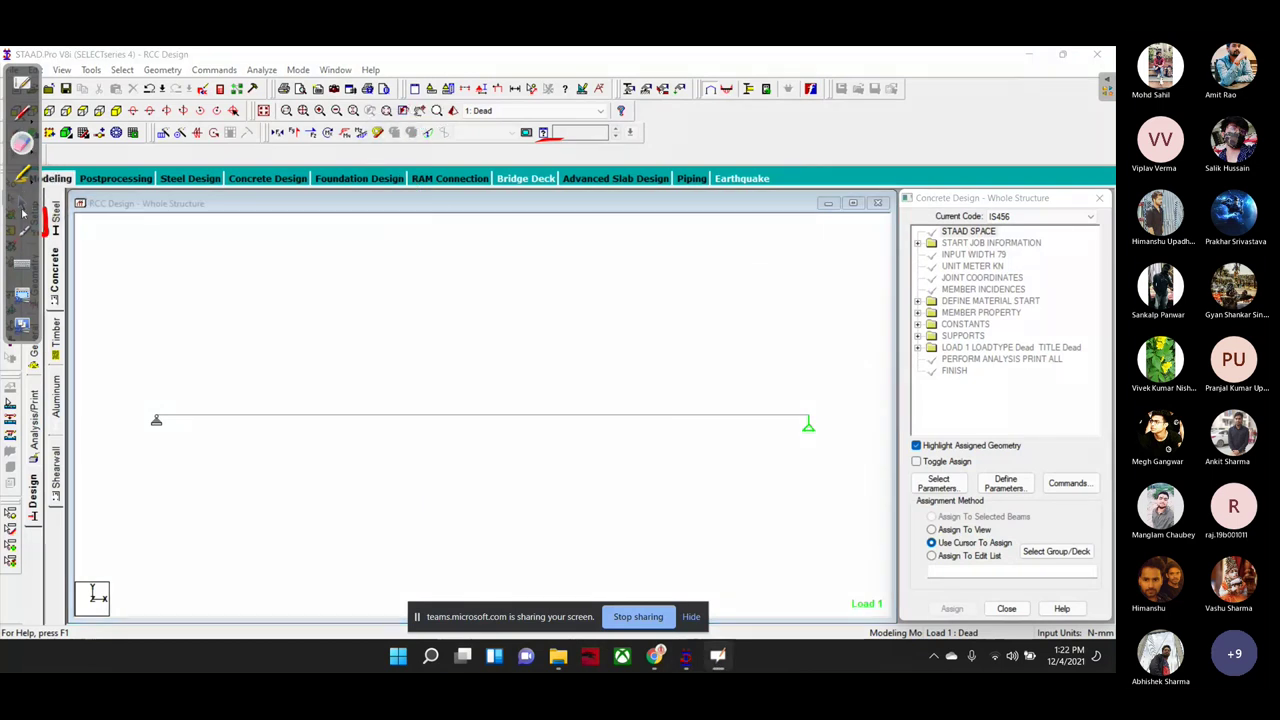
Step: Circle and number the design workflow steps in red: Design page, Concrete, IS456, input units, parameters
{"action": "key", "text": "Escape"}
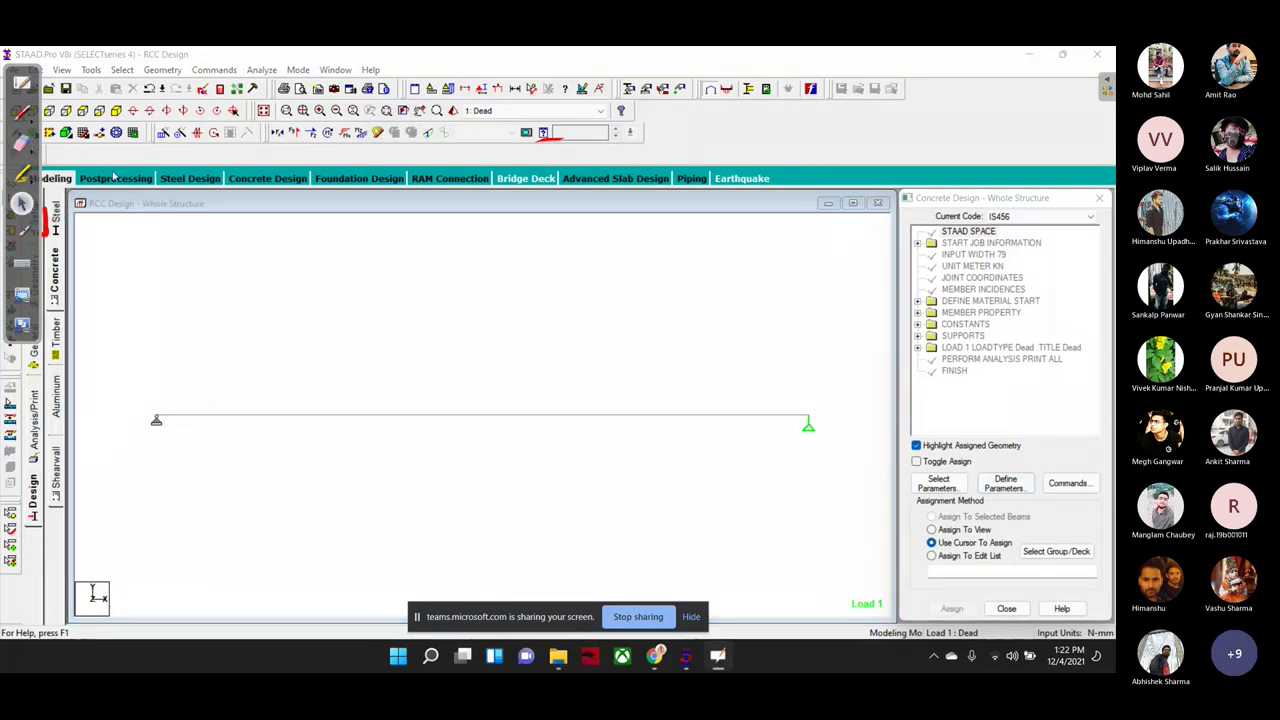
{"action": "key", "text": "ctrl+shift+p"}
{"action": "mouse_move", "coordinate": [55, 473]}
{"action": "left_mouse_down"}
{"action": "mouse_move", "coordinate": [33, 480]}
{"action": "mouse_move", "coordinate": [56, 468]}
{"action": "left_mouse_up"}
{"action": "mouse_move", "coordinate": [27, 286]}
{"action": "left_mouse_down"}
{"action": "mouse_move", "coordinate": [76, 248]}
{"action": "mouse_move", "coordinate": [45, 318]}
{"action": "left_mouse_up"}
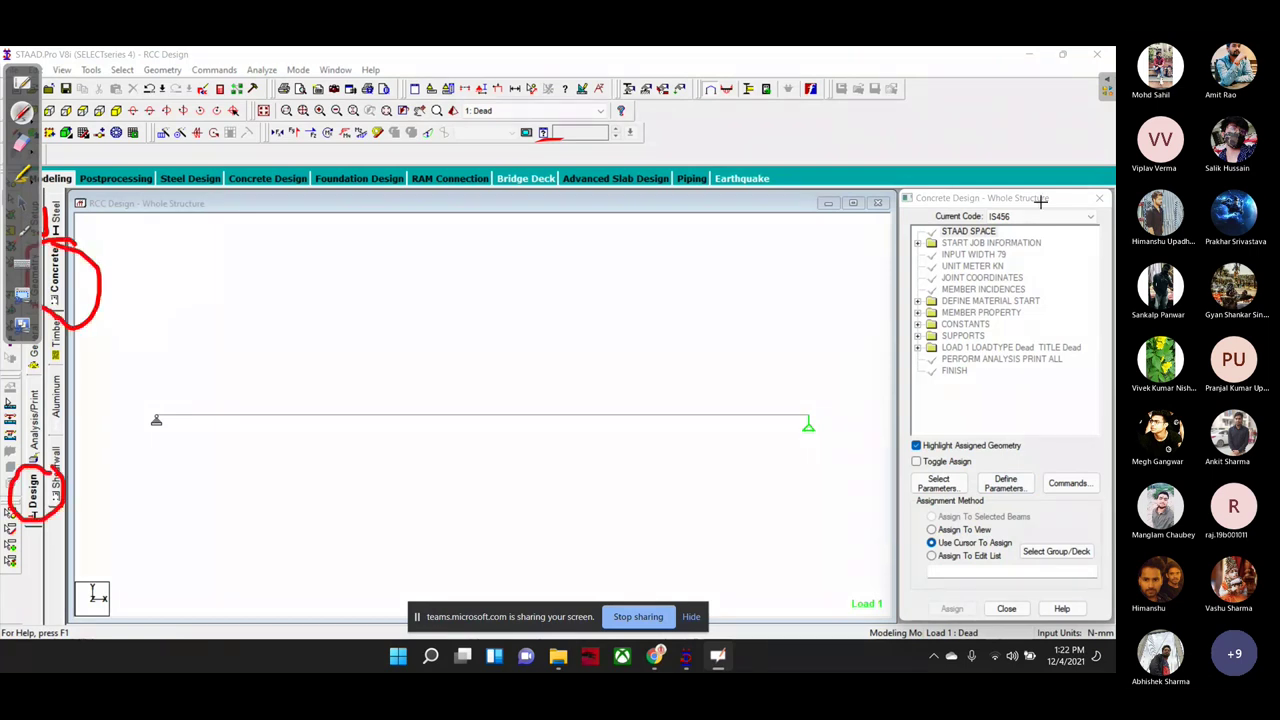
{"action": "left_click_drag", "start_coordinate": [920, 210], "coordinate": [1050, 201]}
{"action": "mouse_move", "coordinate": [920, 206]}
{"action": "left_mouse_down"}
{"action": "mouse_move", "coordinate": [1080, 200]}
{"action": "mouse_move", "coordinate": [990, 180]}
{"action": "left_mouse_up"}
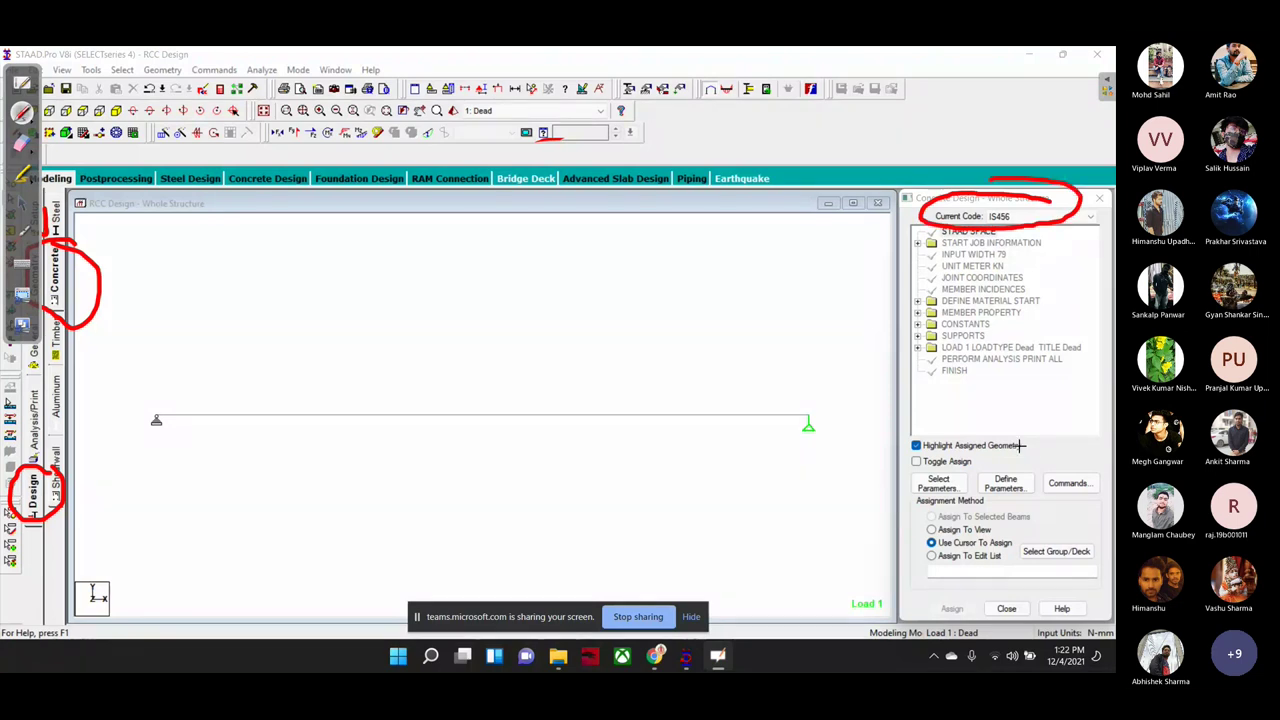
{"action": "mouse_move", "coordinate": [1035, 458]}
{"action": "left_mouse_down"}
{"action": "mouse_move", "coordinate": [1058, 482]}
{"action": "mouse_move", "coordinate": [1035, 457]}
{"action": "left_mouse_up"}
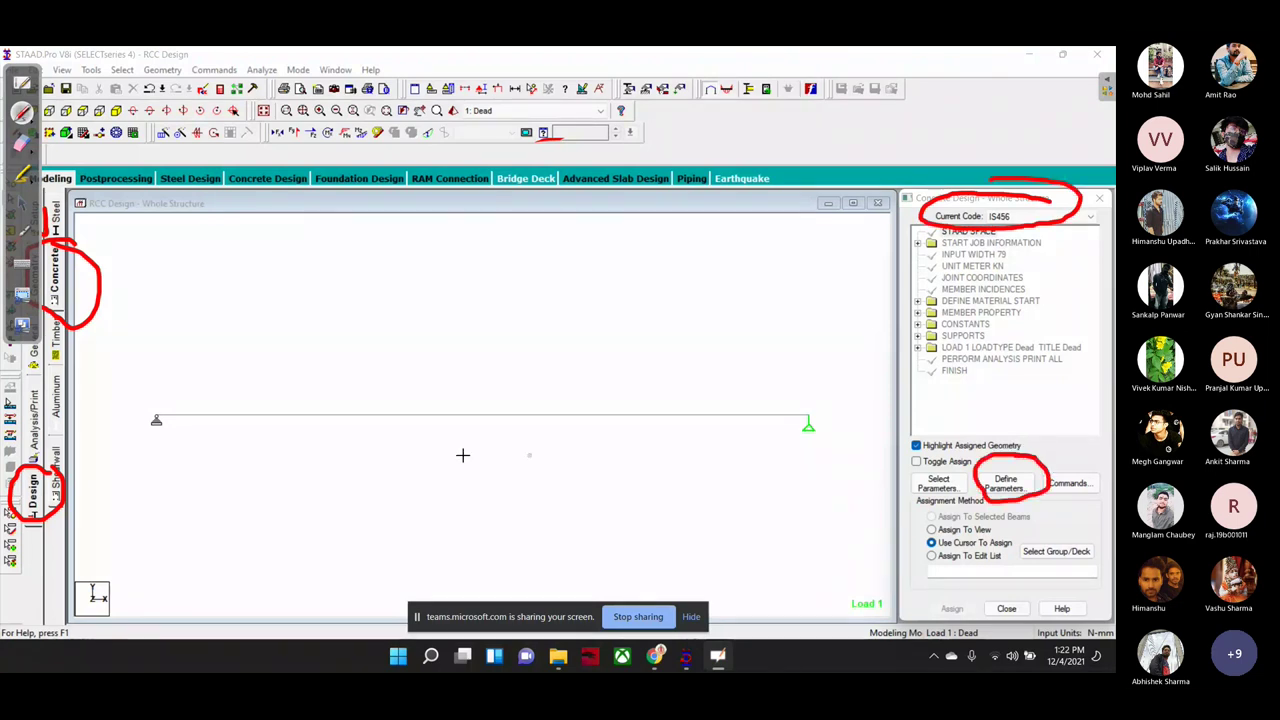
{"action": "left_click_drag", "start_coordinate": [88, 477], "coordinate": [96, 497]}
{"action": "left_click_drag", "start_coordinate": [119, 265], "coordinate": [160, 283]}
{"action": "left_click_drag", "start_coordinate": [951, 157], "coordinate": [1003, 178]}
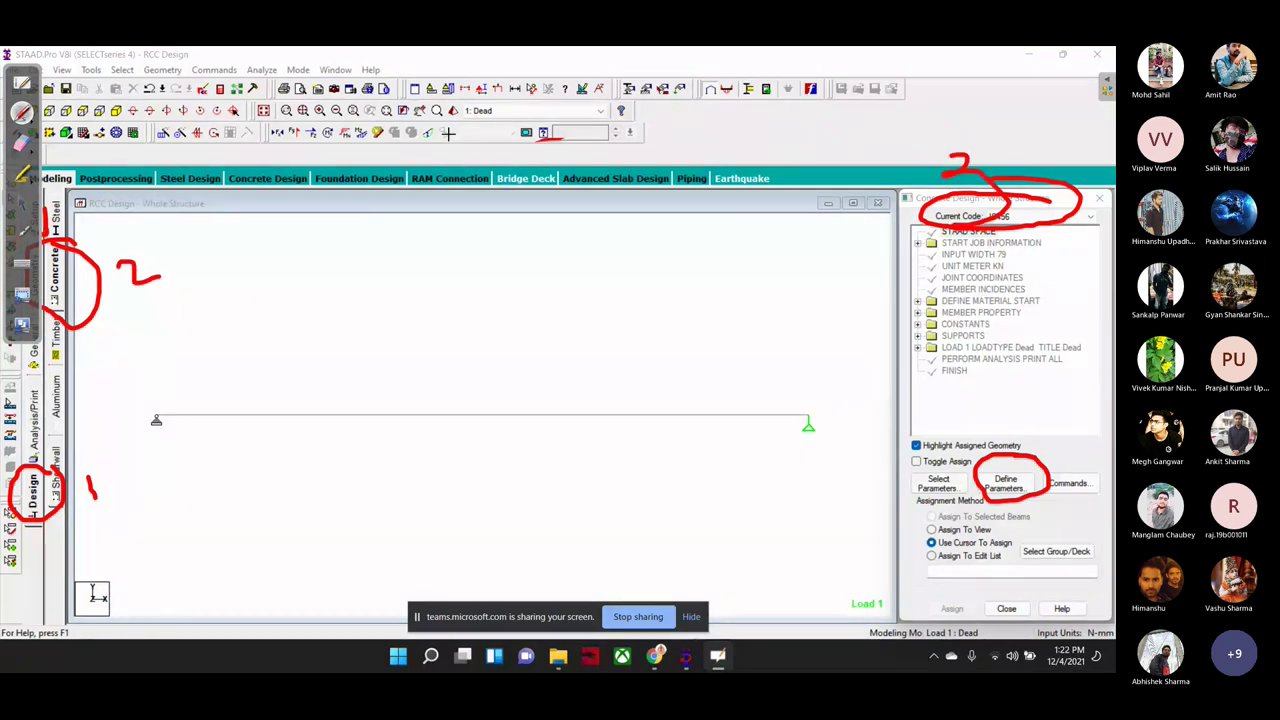
{"action": "mouse_move", "coordinate": [437, 88]}
{"action": "left_mouse_down"}
{"action": "mouse_move", "coordinate": [460, 185]}
{"action": "mouse_move", "coordinate": [538, 212]}
{"action": "left_mouse_up"}
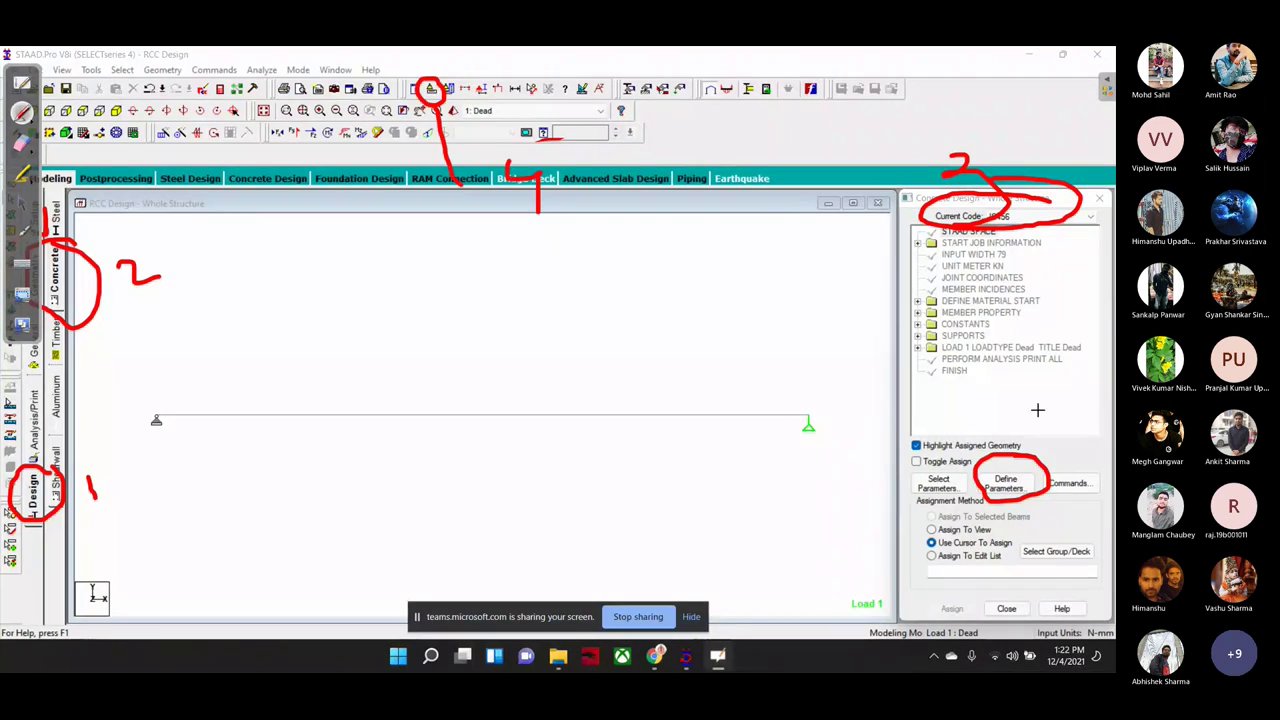
{"action": "mouse_move", "coordinate": [1038, 412]}
{"action": "left_mouse_down"}
{"action": "mouse_move", "coordinate": [1070, 404]}
{"action": "mouse_move", "coordinate": [1036, 452]}
{"action": "left_mouse_up"}
{"action": "left_click", "coordinate": [22, 202]}
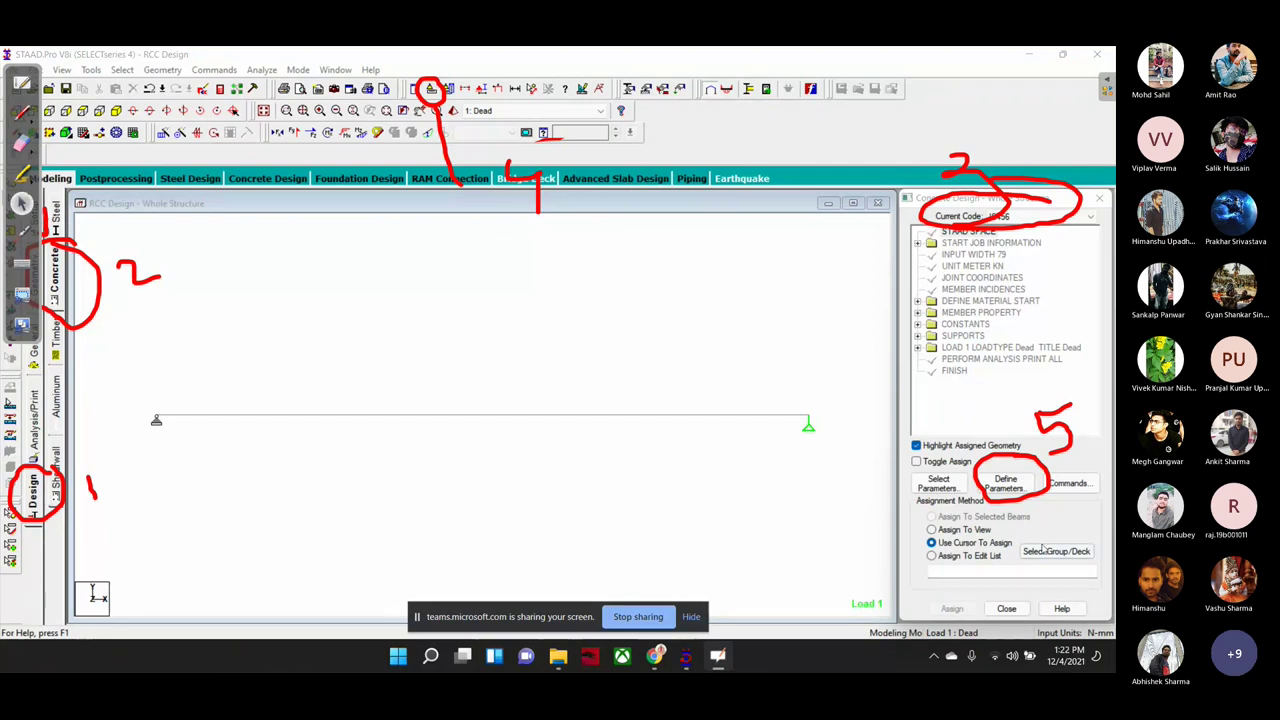
{"action": "left_click", "coordinate": [1012, 488]}
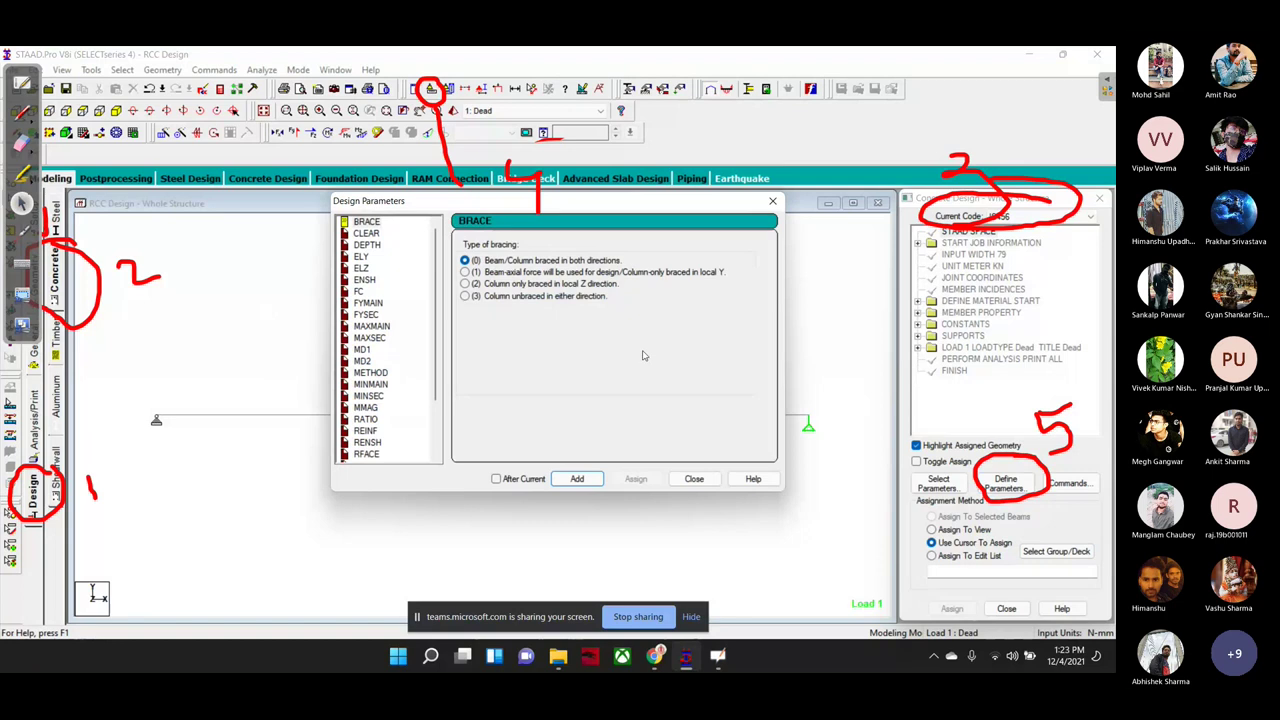
Step: Select the CLEAR parameter and sketch a beam section showing 25 and 40 cover values
{"action": "scroll", "coordinate": [411, 265], "scroll_direction": "down", "scroll_amount": 4}
{"action": "scroll", "coordinate": [411, 265], "scroll_direction": "up", "scroll_amount": 2}
{"action": "left_click", "coordinate": [367, 233]}
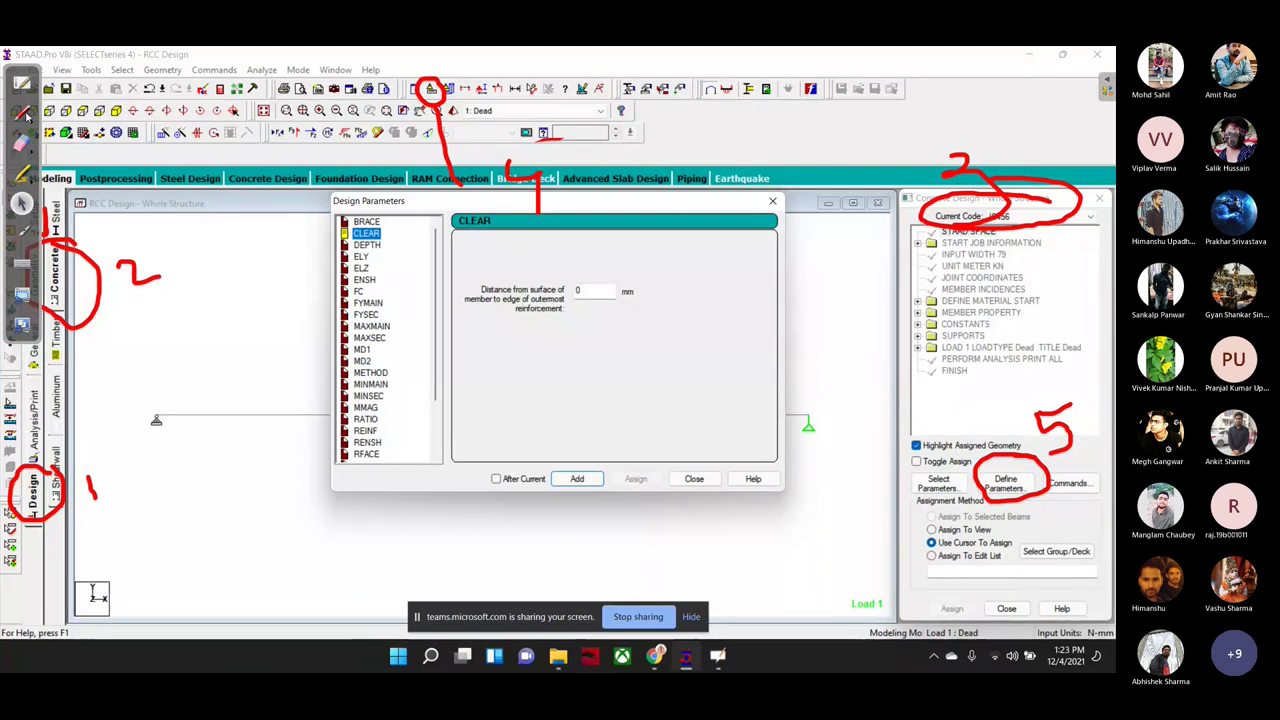
{"action": "mouse_move", "coordinate": [672, 145]}
{"action": "left_mouse_down"}
{"action": "mouse_move", "coordinate": [822, 392]}
{"action": "mouse_move", "coordinate": [910, 213]}
{"action": "mouse_move", "coordinate": [674, 145]}
{"action": "left_mouse_up"}
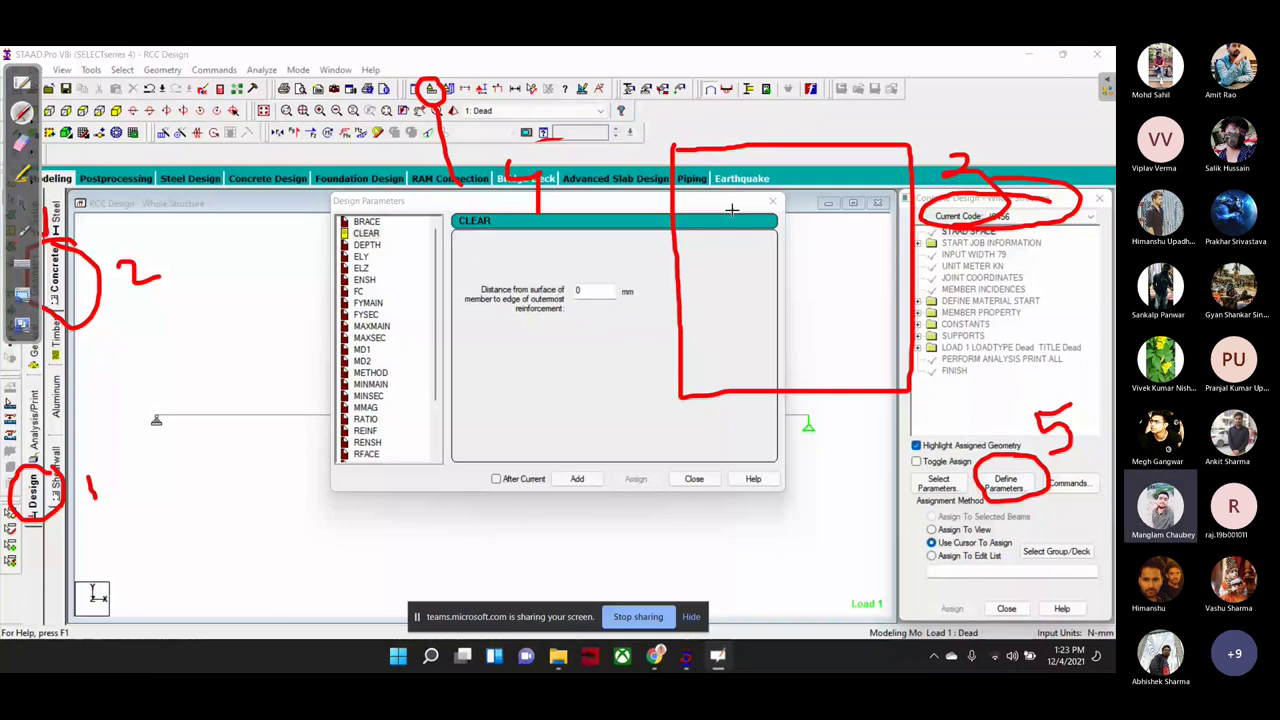
{"action": "left_click_drag", "start_coordinate": [720, 180], "coordinate": [712, 182]}
{"action": "left_click_drag", "start_coordinate": [745, 312], "coordinate": [740, 315]}
{"action": "left_click_drag", "start_coordinate": [850, 178], "coordinate": [845, 180]}
{"action": "mouse_move", "coordinate": [835, 322]}
{"action": "left_mouse_down"}
{"action": "mouse_move", "coordinate": [870, 302]}
{"action": "mouse_move", "coordinate": [850, 283]}
{"action": "left_mouse_up"}
{"action": "left_click_drag", "start_coordinate": [716, 335], "coordinate": [745, 462]}
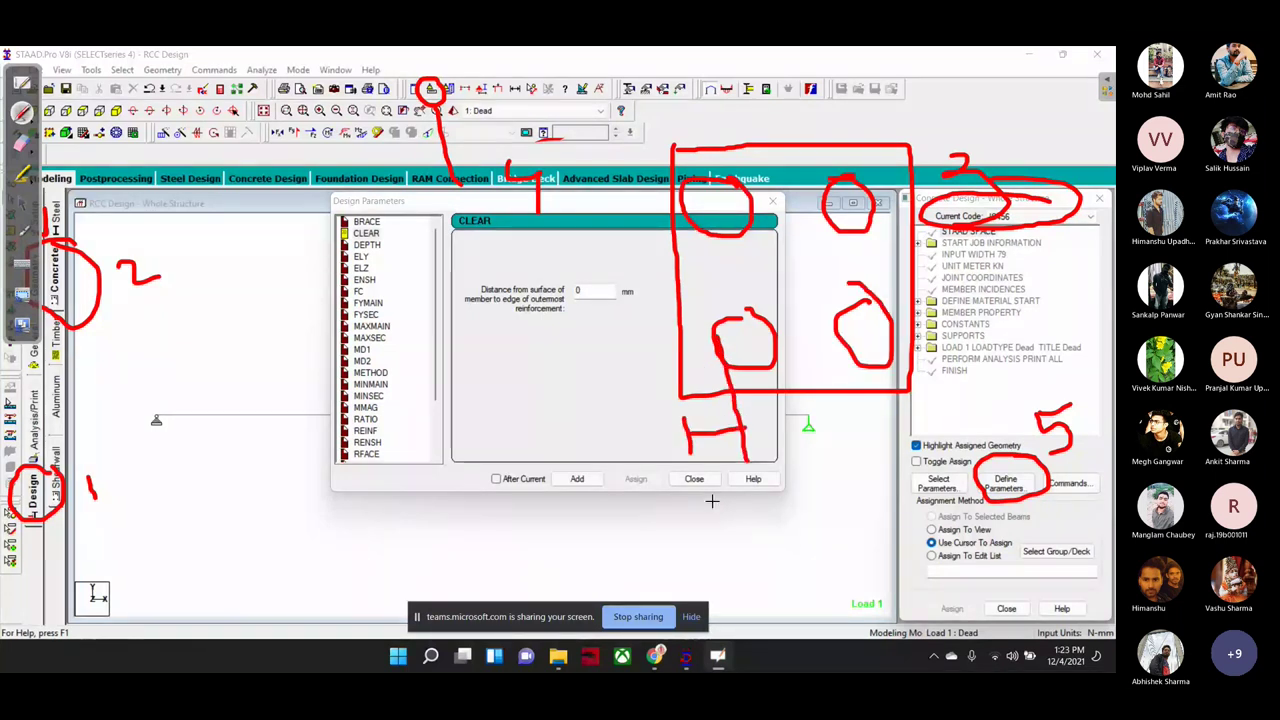
{"action": "left_click_drag", "start_coordinate": [707, 504], "coordinate": [754, 492]}
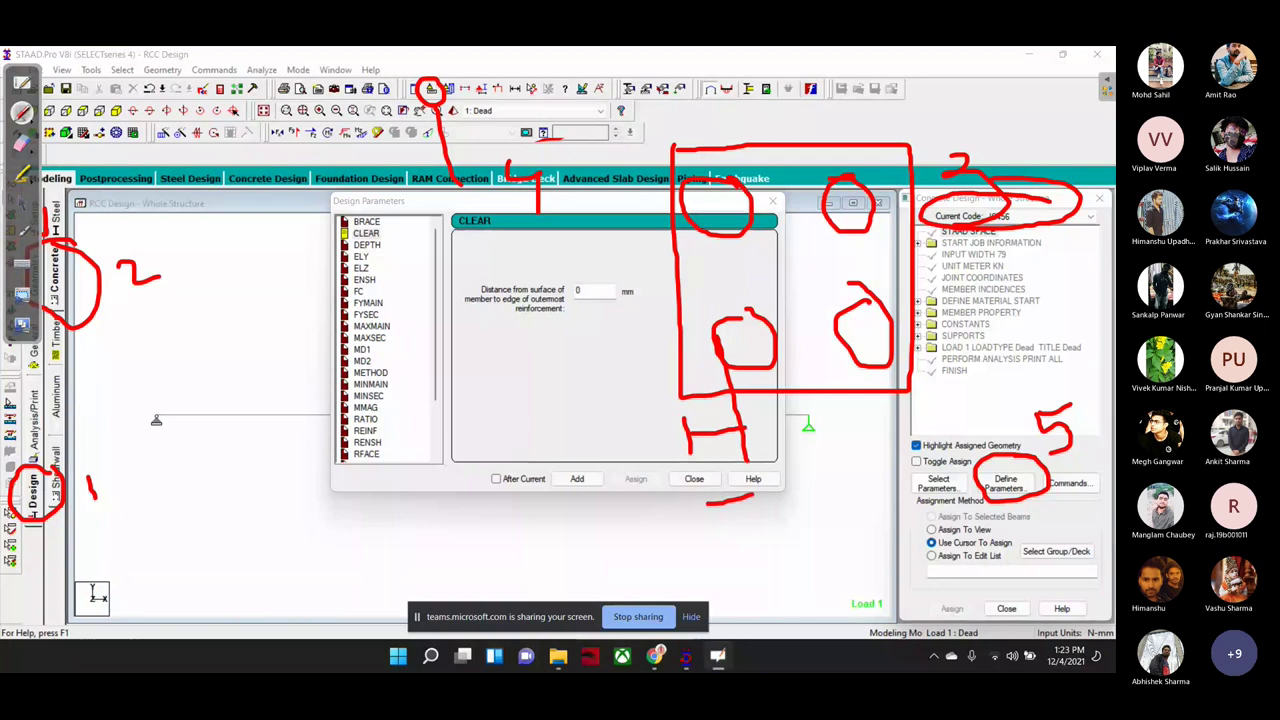
{"action": "left_click_drag", "start_coordinate": [716, 494], "coordinate": [752, 541]}
{"action": "left_click_drag", "start_coordinate": [788, 490], "coordinate": [718, 545]}
{"action": "left_click_drag", "start_coordinate": [820, 534], "coordinate": [786, 577]}
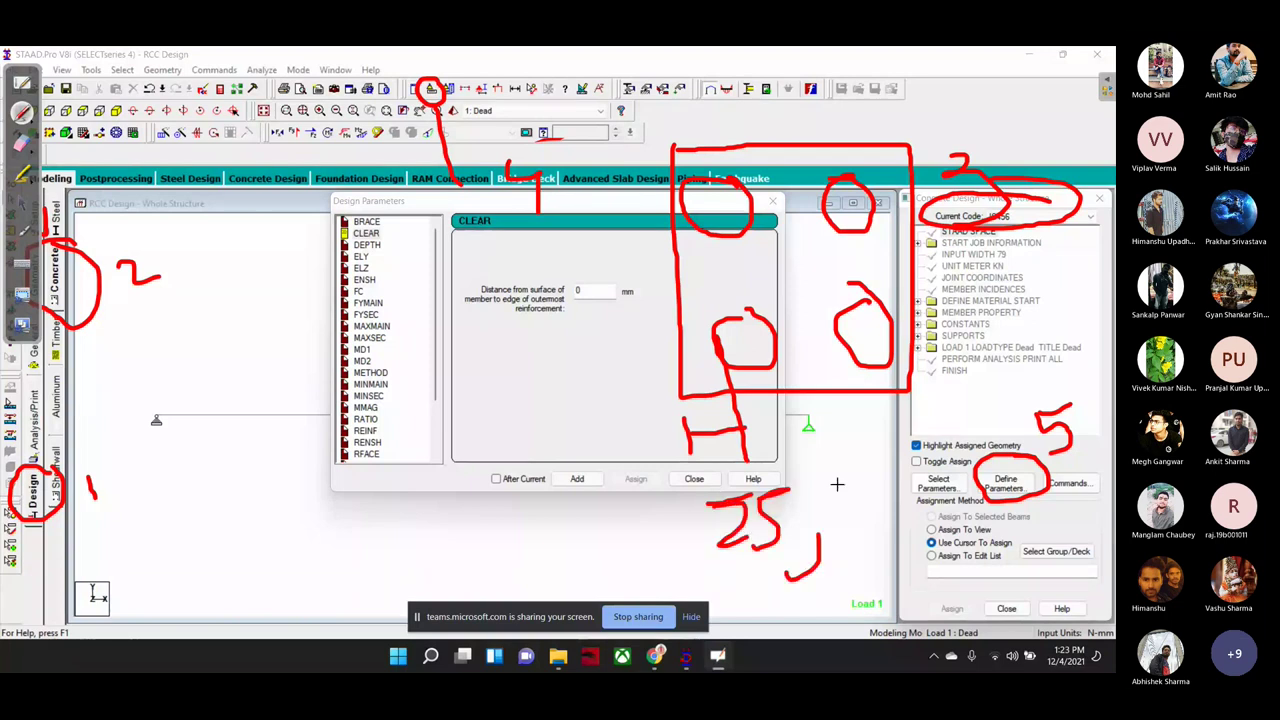
{"action": "left_click_drag", "start_coordinate": [837, 484], "coordinate": [870, 506]}
{"action": "left_click_drag", "start_coordinate": [873, 490], "coordinate": [911, 525]}
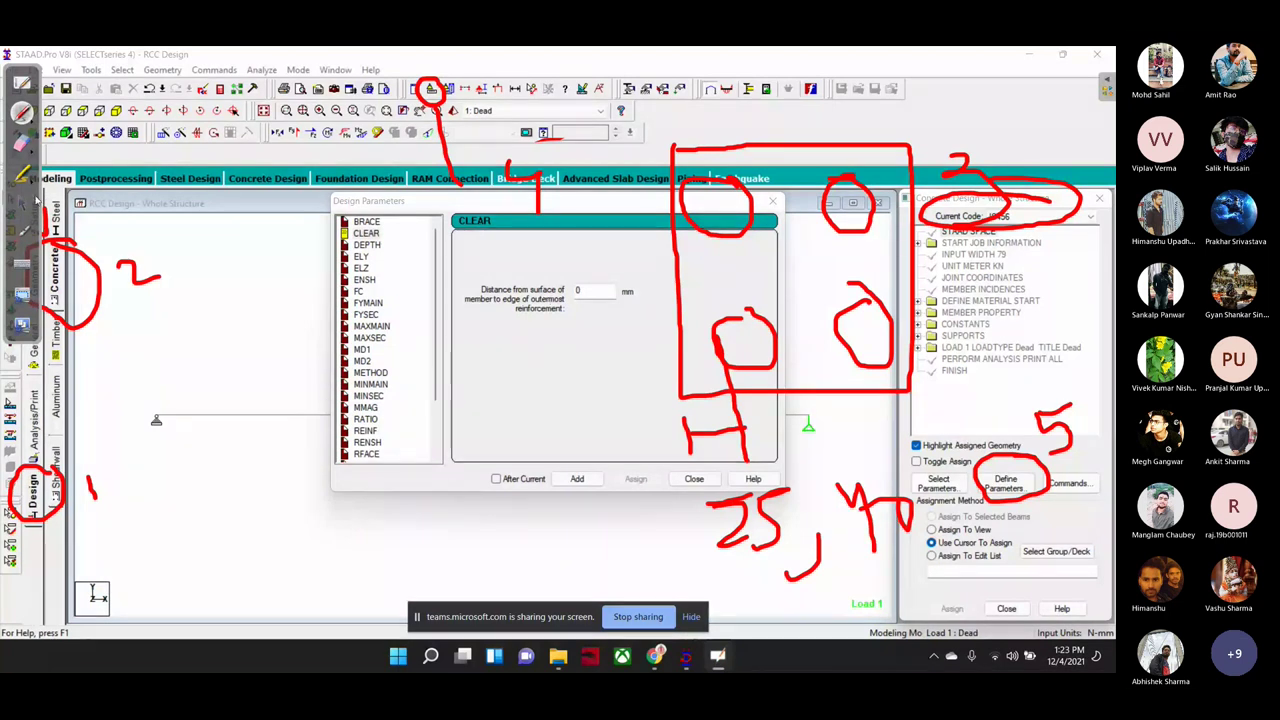
Step: Add CLEAR 25 mm cover to the design block and erase the ink sketch
{"action": "left_click", "coordinate": [21, 203]}
{"action": "type", "text": "25"}
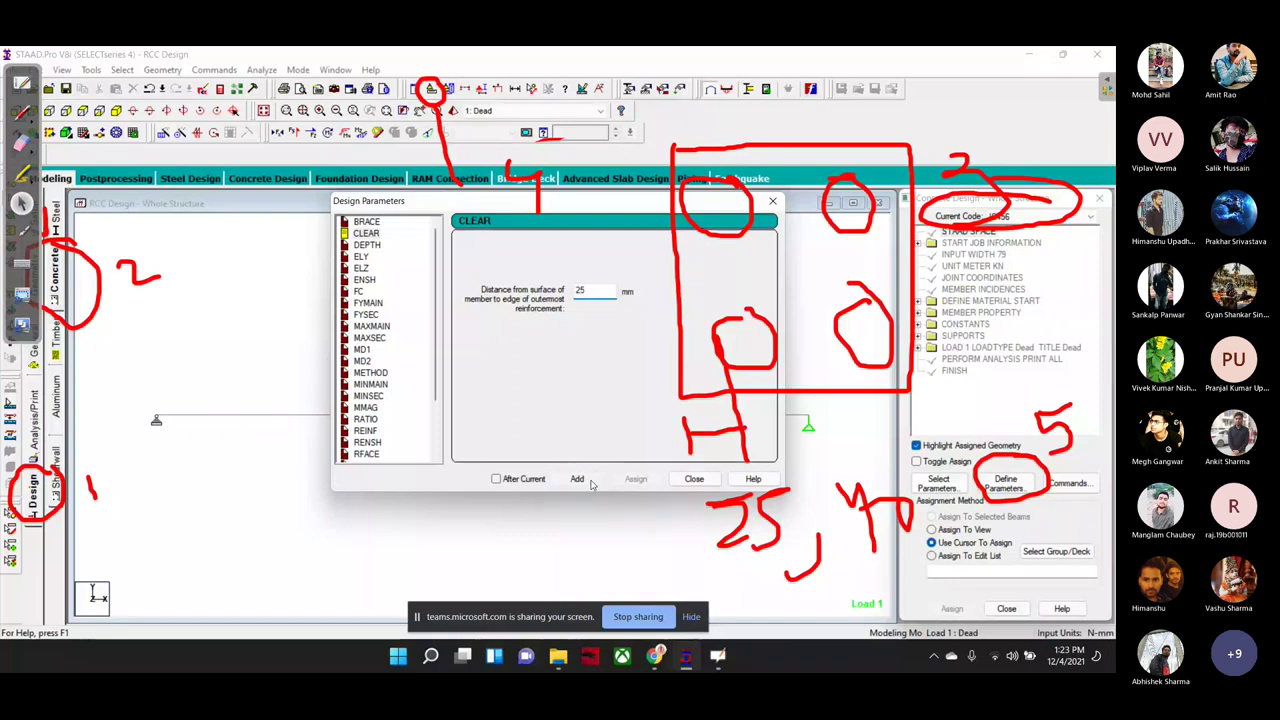
{"action": "left_click", "coordinate": [589, 481]}
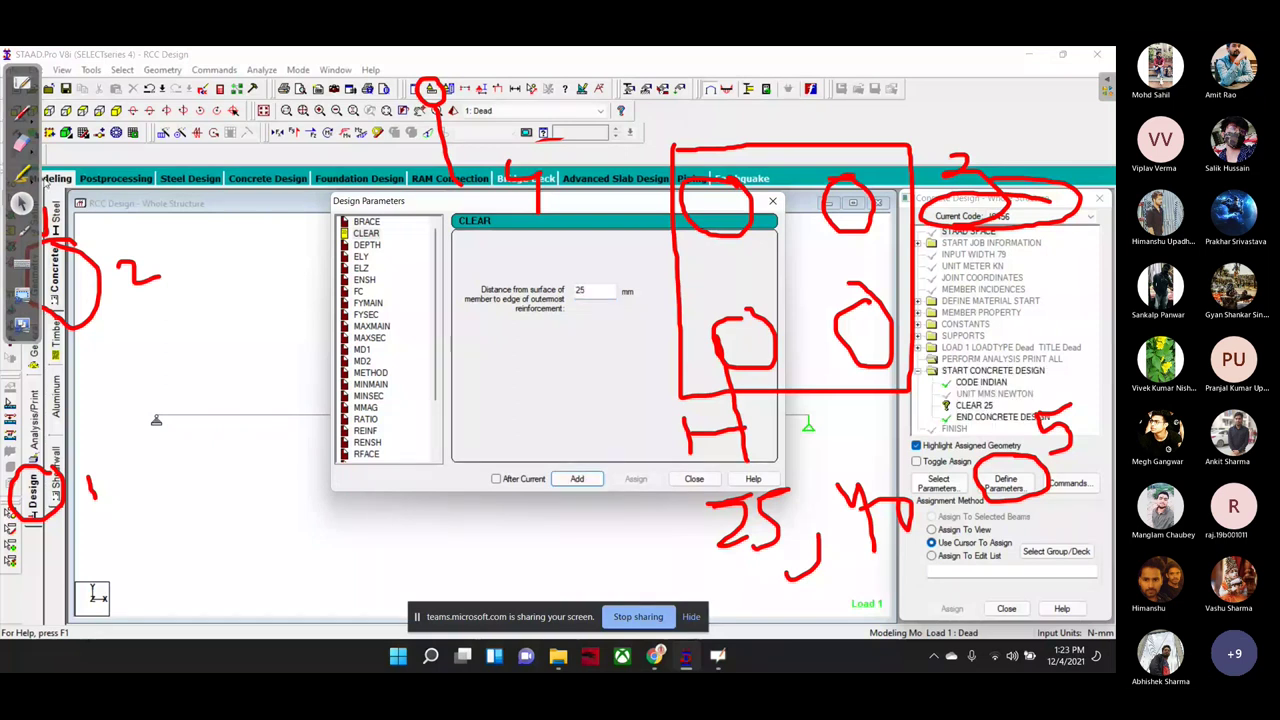
{"action": "left_click_drag", "start_coordinate": [740, 340], "coordinate": [547, 250]}
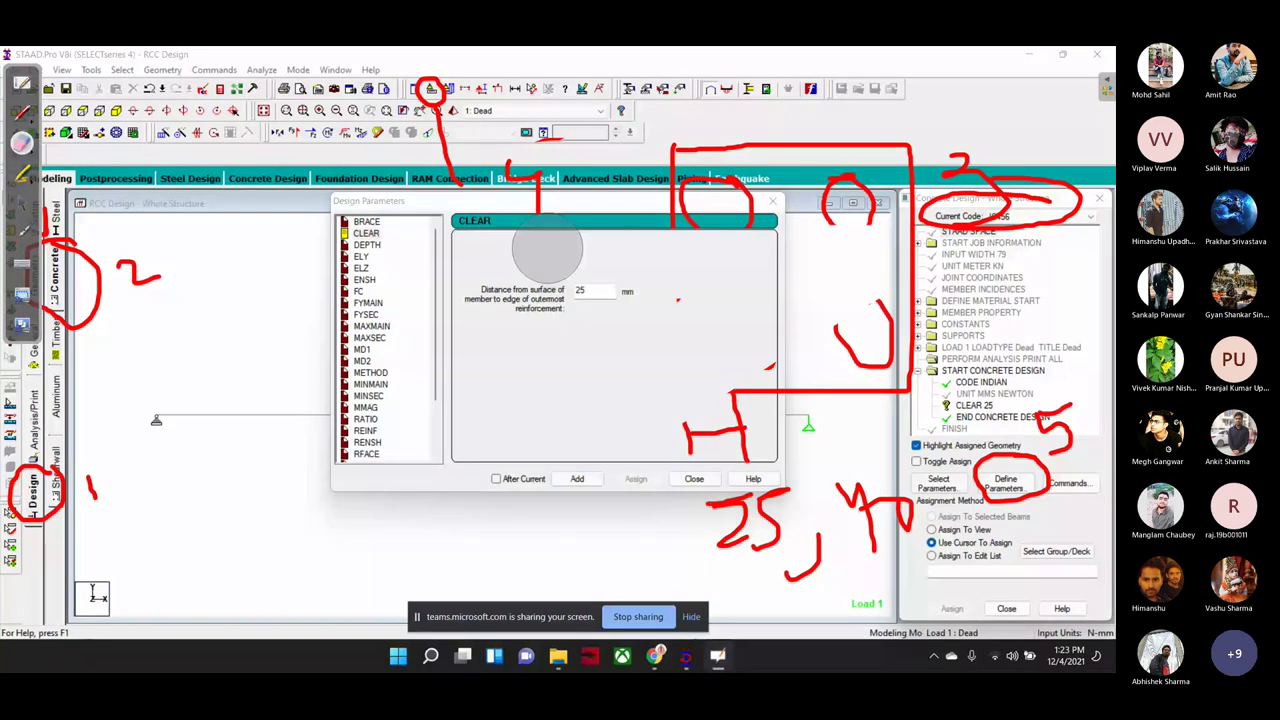
{"action": "left_click_drag", "start_coordinate": [857, 243], "coordinate": [760, 400]}
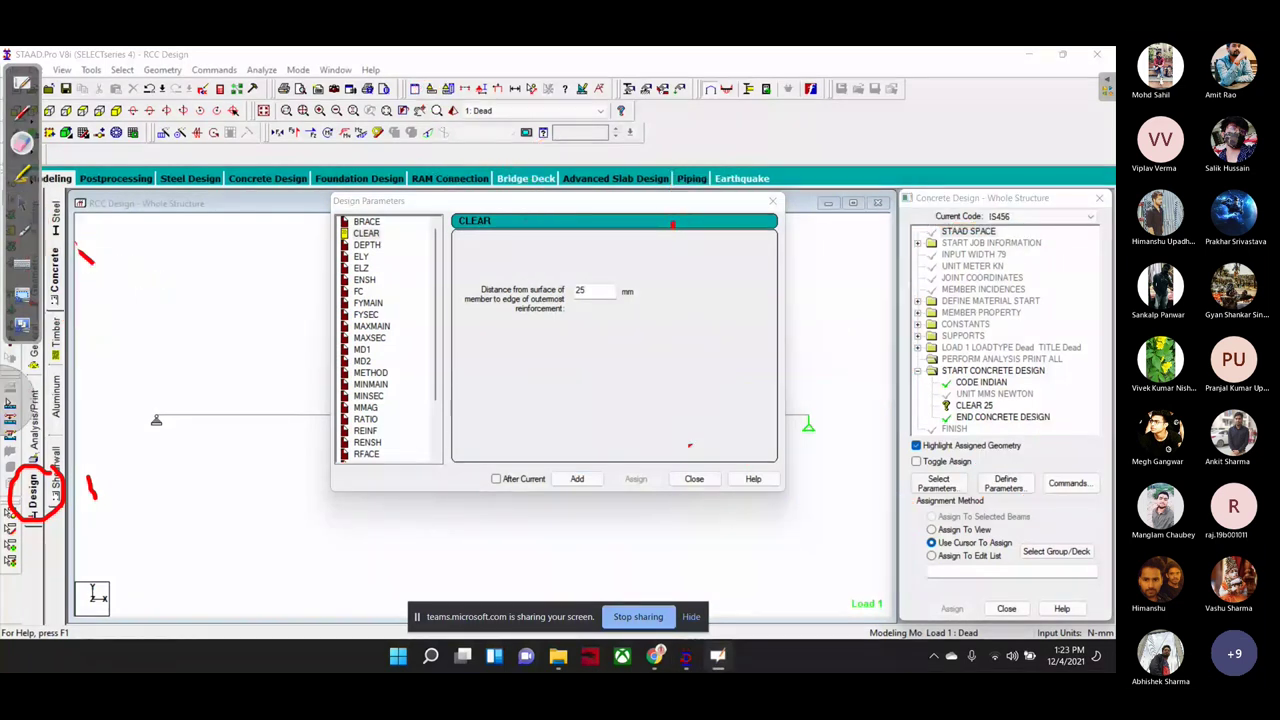
{"action": "left_click", "coordinate": [22, 203]}
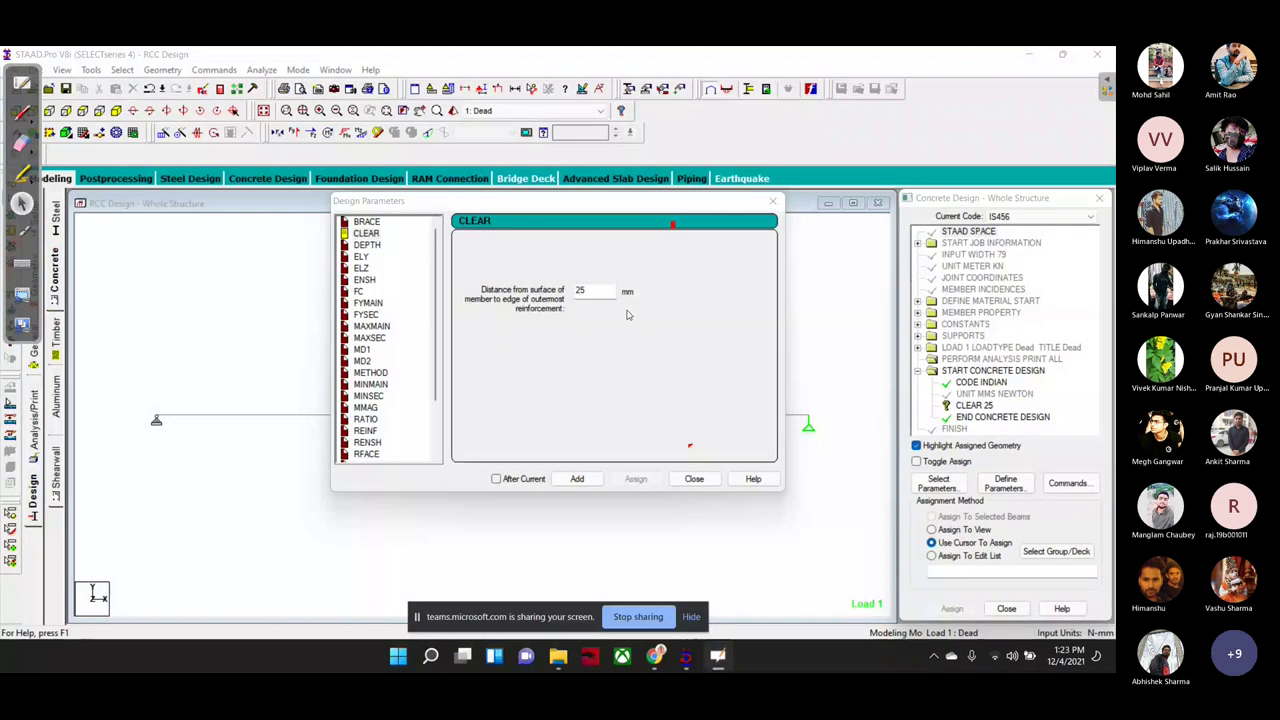
Step: Annotate the CLEAR 25 entry with an ink circle and arrow
{"action": "left_click", "coordinate": [22, 112]}
{"action": "left_click_drag", "start_coordinate": [382, 234], "coordinate": [482, 213]}
{"action": "mouse_move", "coordinate": [628, 272]}
{"action": "left_mouse_down"}
{"action": "mouse_move", "coordinate": [565, 318]}
{"action": "mouse_move", "coordinate": [938, 408]}
{"action": "left_mouse_up"}
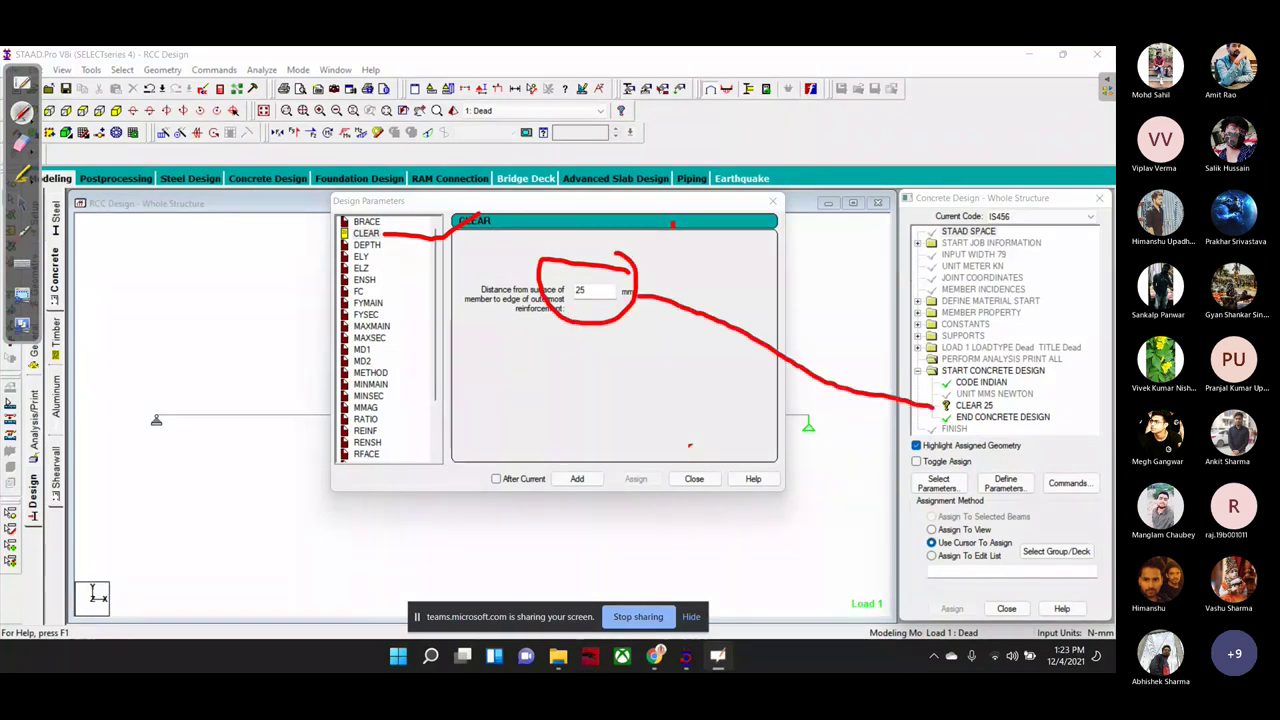
{"action": "left_click_drag", "start_coordinate": [936, 408], "coordinate": [918, 425]}
{"action": "left_click", "coordinate": [23, 204]}
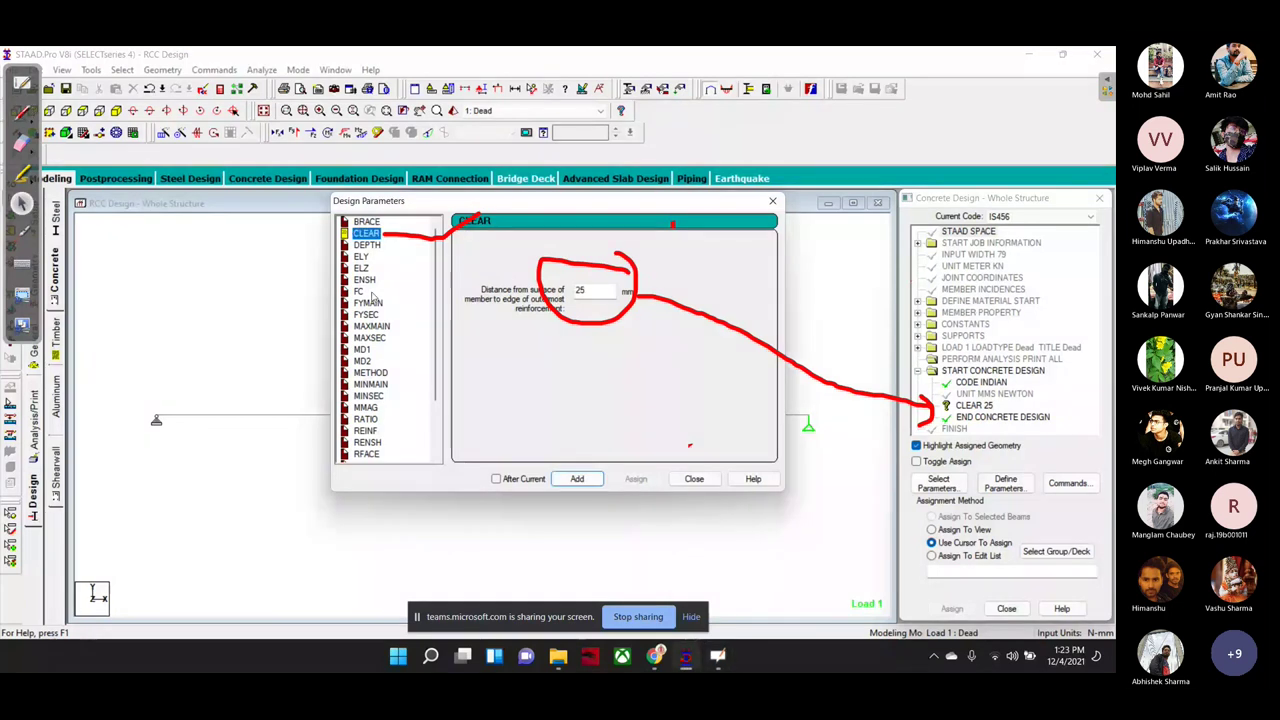
Step: Add concrete strength FC 25 to the design block
{"action": "left_click", "coordinate": [370, 292]}
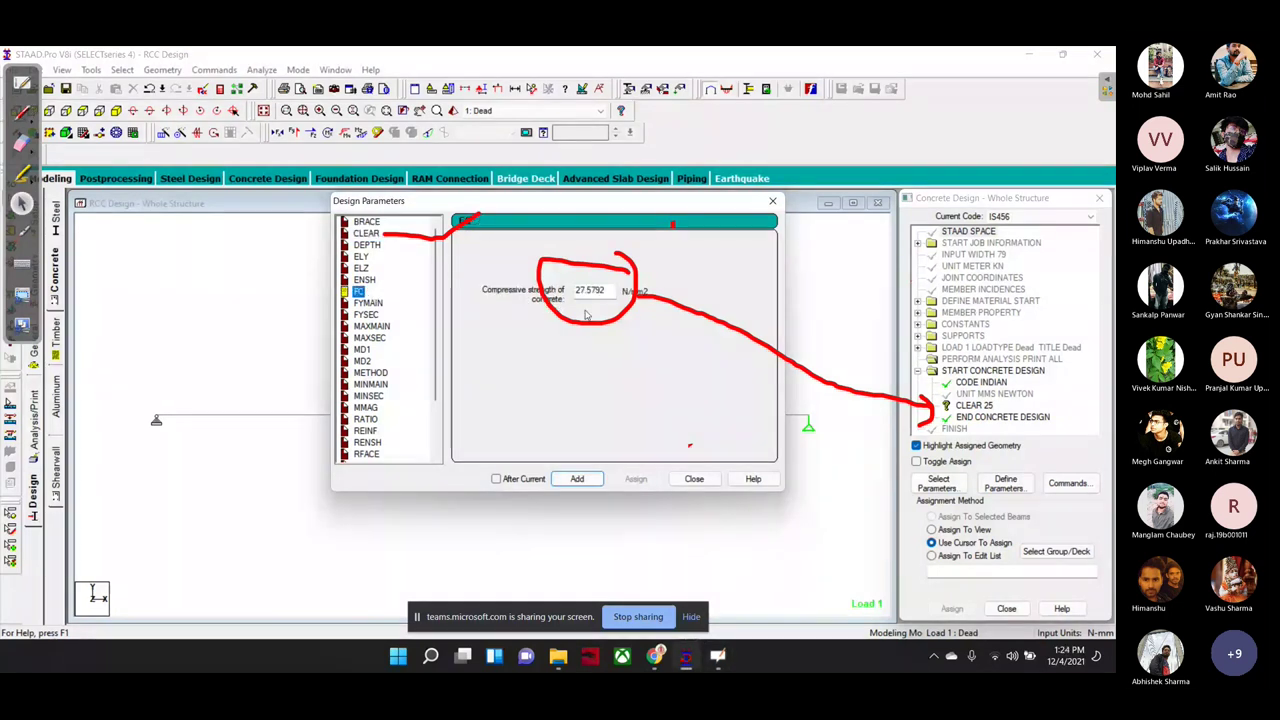
{"action": "double_click", "coordinate": [590, 290]}
{"action": "type", "text": "25"}
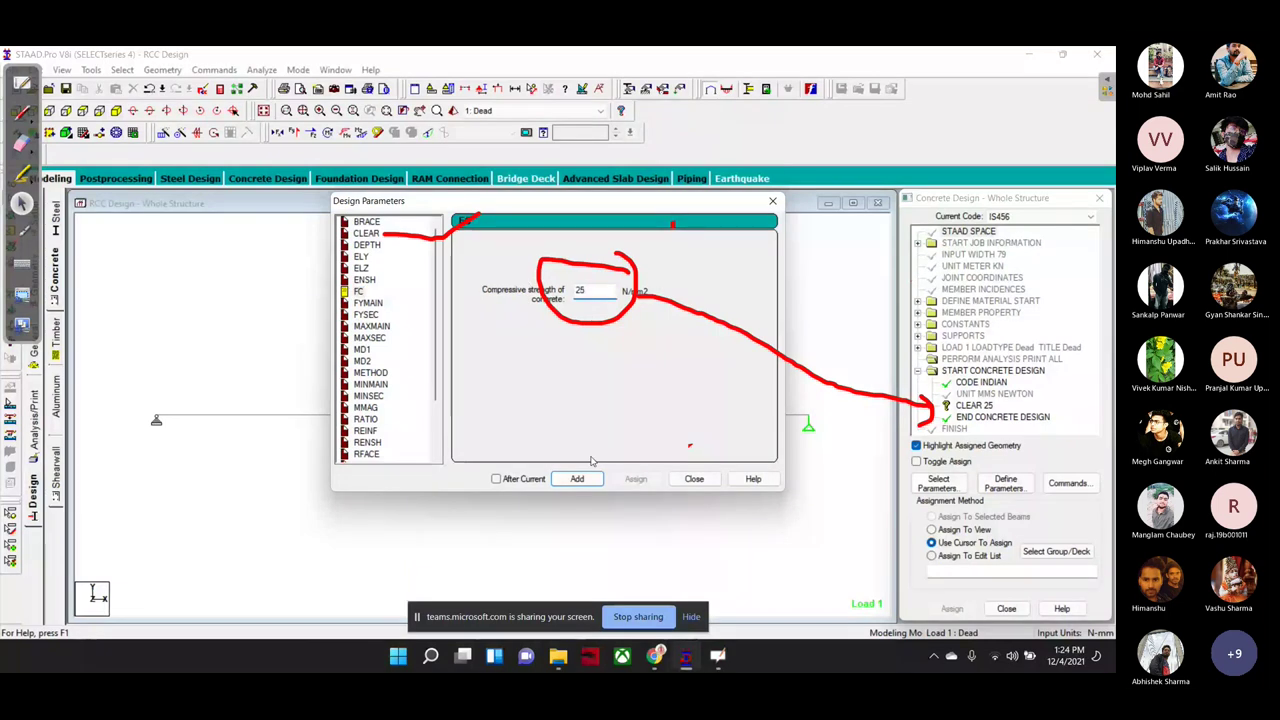
{"action": "left_click", "coordinate": [590, 479]}
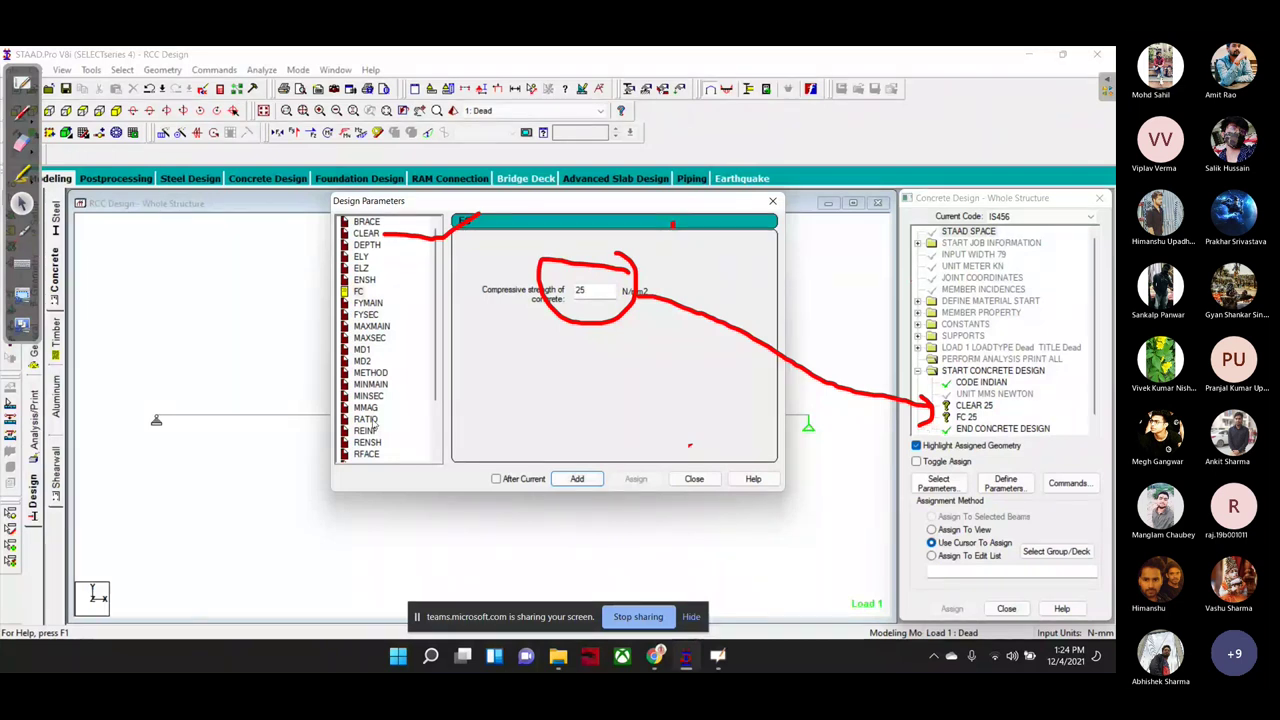
Step: Add FYMAIN 415 and RATIO 4 to the design block
{"action": "left_click", "coordinate": [368, 303]}
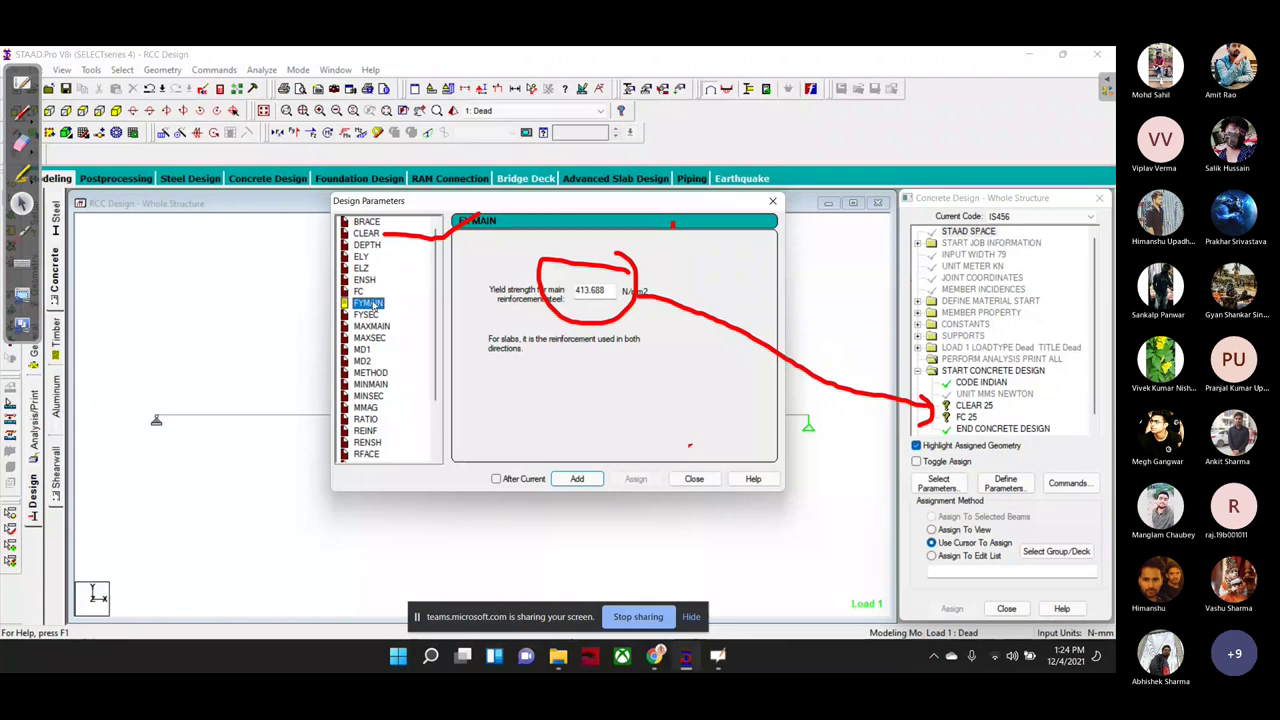
{"action": "key", "text": "Tab"}
{"action": "type", "text": "415"}
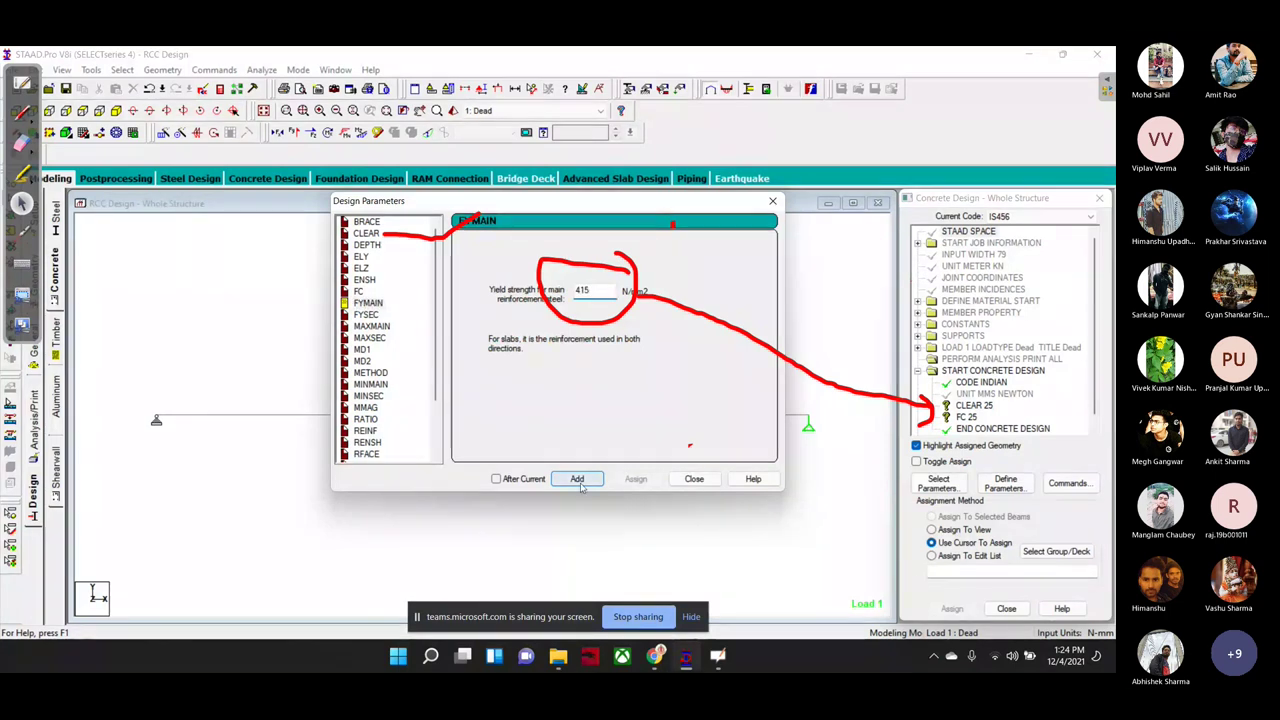
{"action": "left_click", "coordinate": [578, 479]}
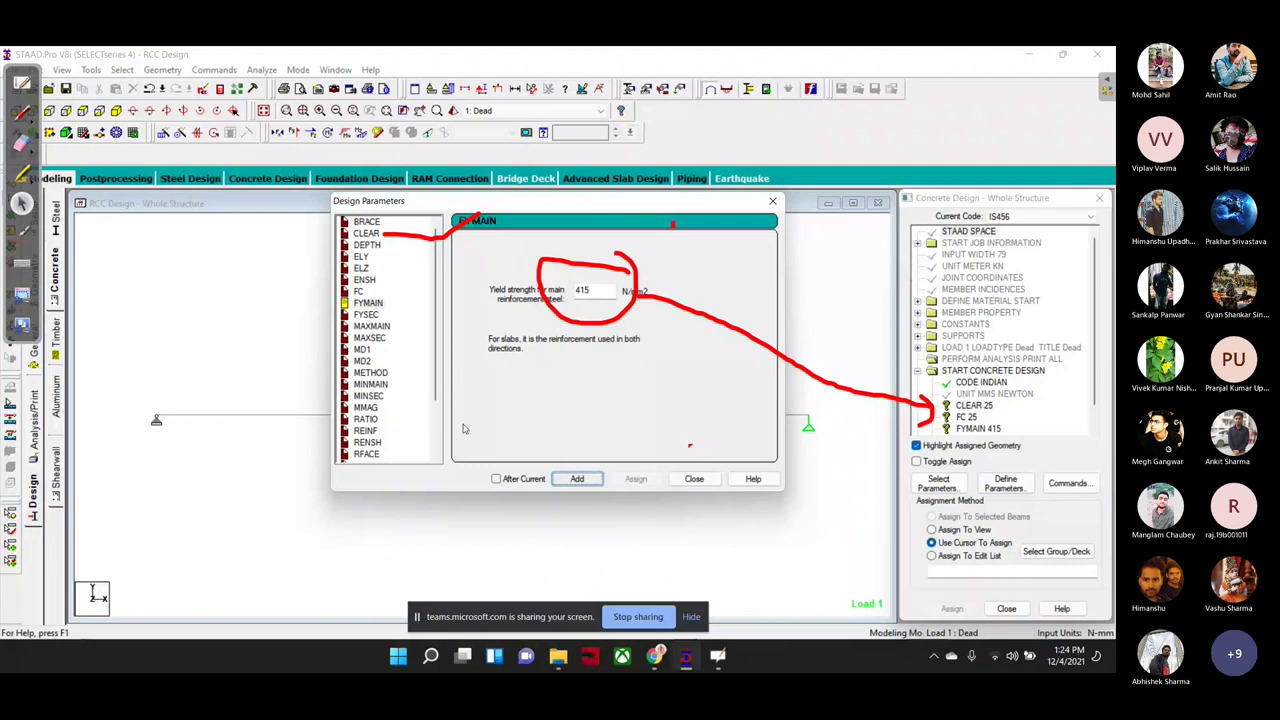
{"action": "left_click", "coordinate": [364, 420]}
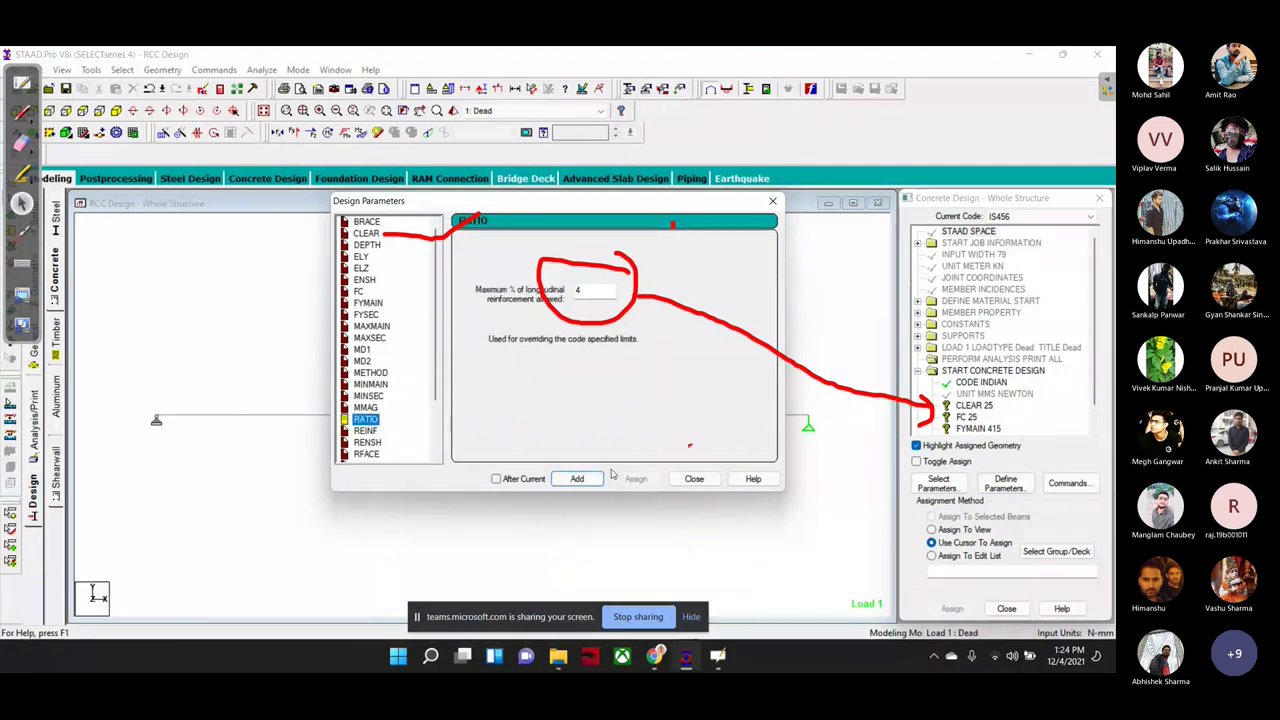
{"action": "left_click", "coordinate": [578, 479]}
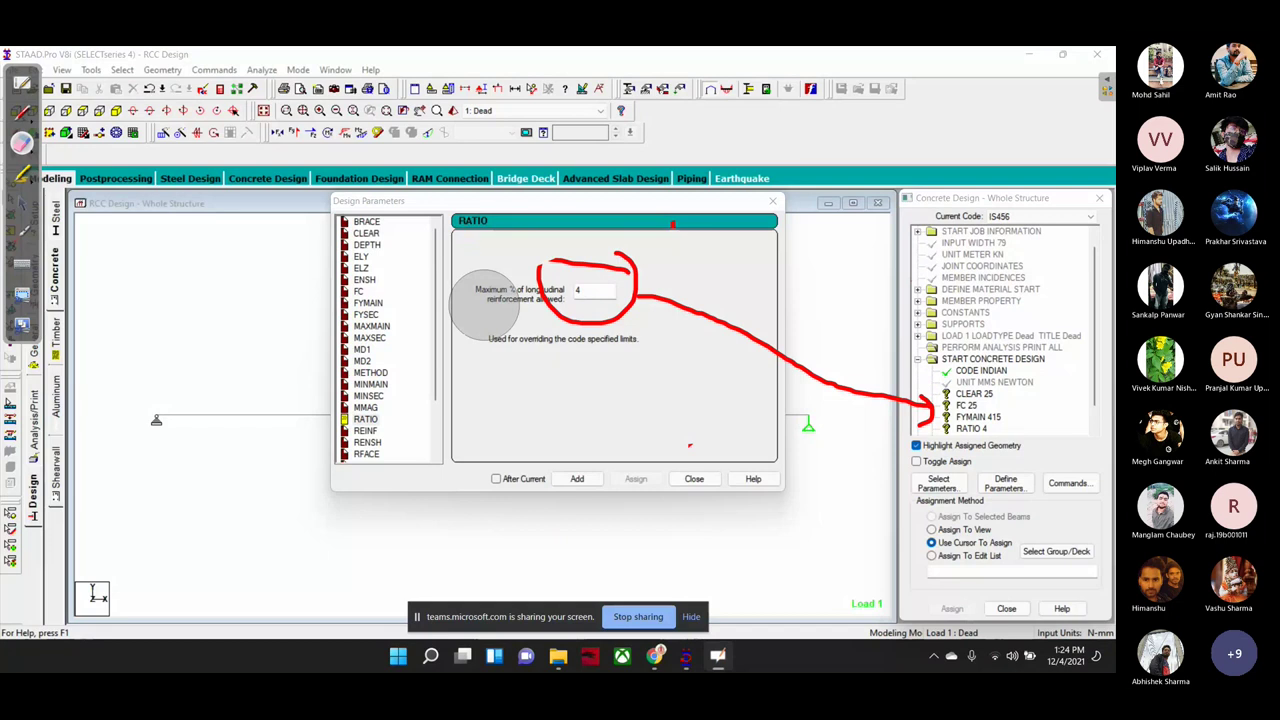
{"action": "key", "text": "ctrl+z"}
{"action": "key", "text": "ctrl+z"}
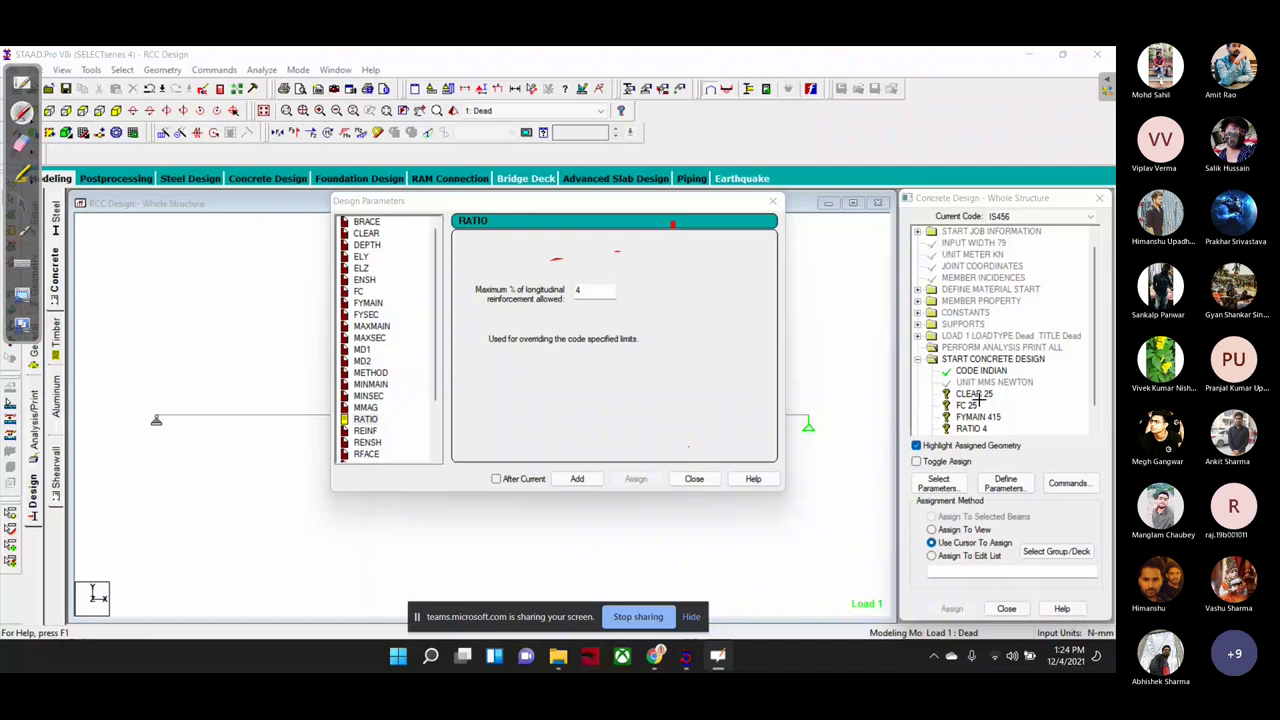
Step: Mark the CLEAR 25, FC 25 and FYMAIN 415 entries in the design block with ink
{"action": "left_click_drag", "start_coordinate": [996, 394], "coordinate": [1031, 351]}
{"action": "left_click_drag", "start_coordinate": [983, 404], "coordinate": [998, 402]}
{"action": "left_click_drag", "start_coordinate": [1063, 363], "coordinate": [985, 405]}
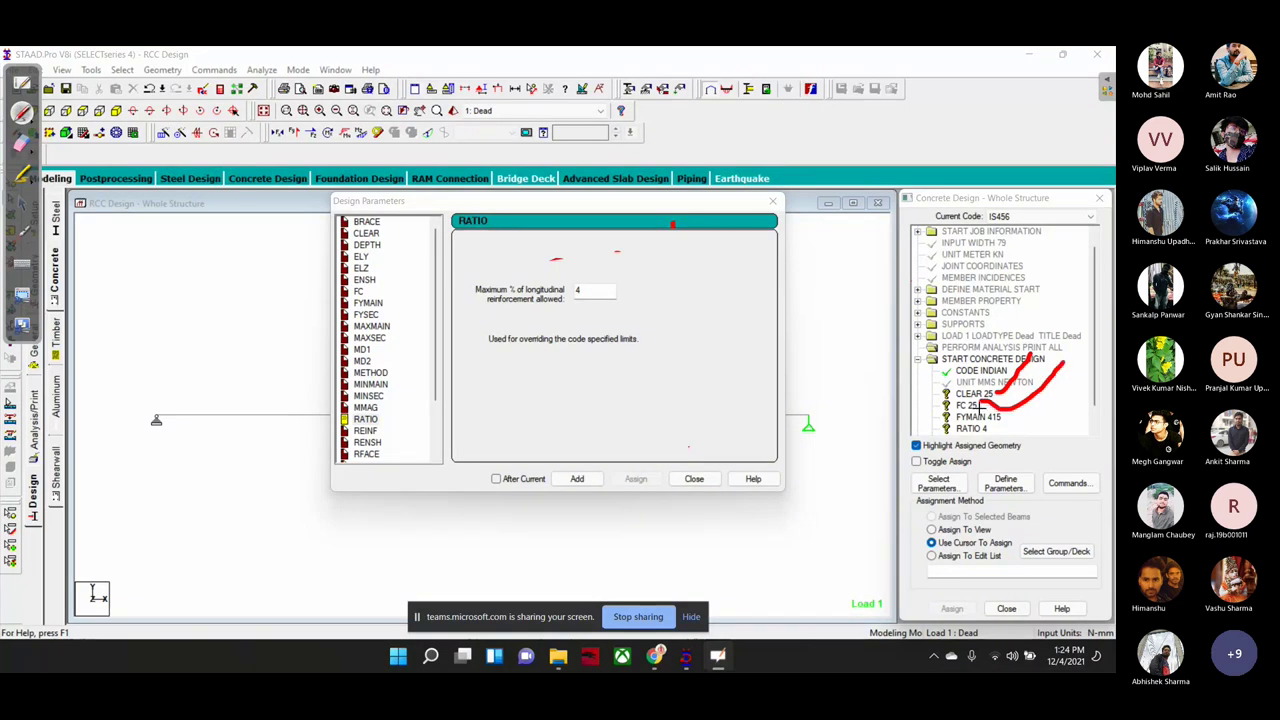
{"action": "left_click_drag", "start_coordinate": [1005, 416], "coordinate": [1076, 402]}
Step: Close the Design Parameters window and circle the design commands entry in ink
{"action": "key", "text": "Escape"}
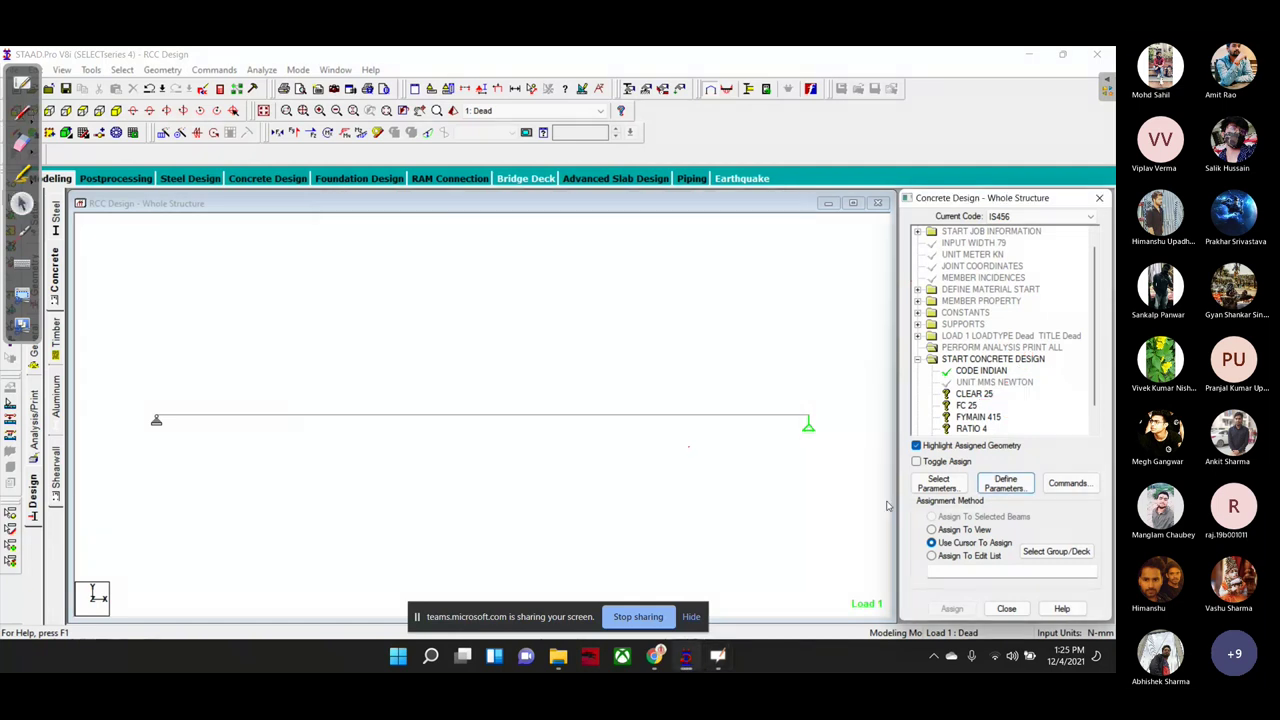
{"action": "left_click_drag", "start_coordinate": [1000, 461], "coordinate": [1030, 452]}
{"action": "mouse_move", "coordinate": [1060, 503]}
{"action": "left_mouse_down"}
{"action": "mouse_move", "coordinate": [1070, 518]}
{"action": "mouse_move", "coordinate": [1094, 470]}
{"action": "left_mouse_up"}
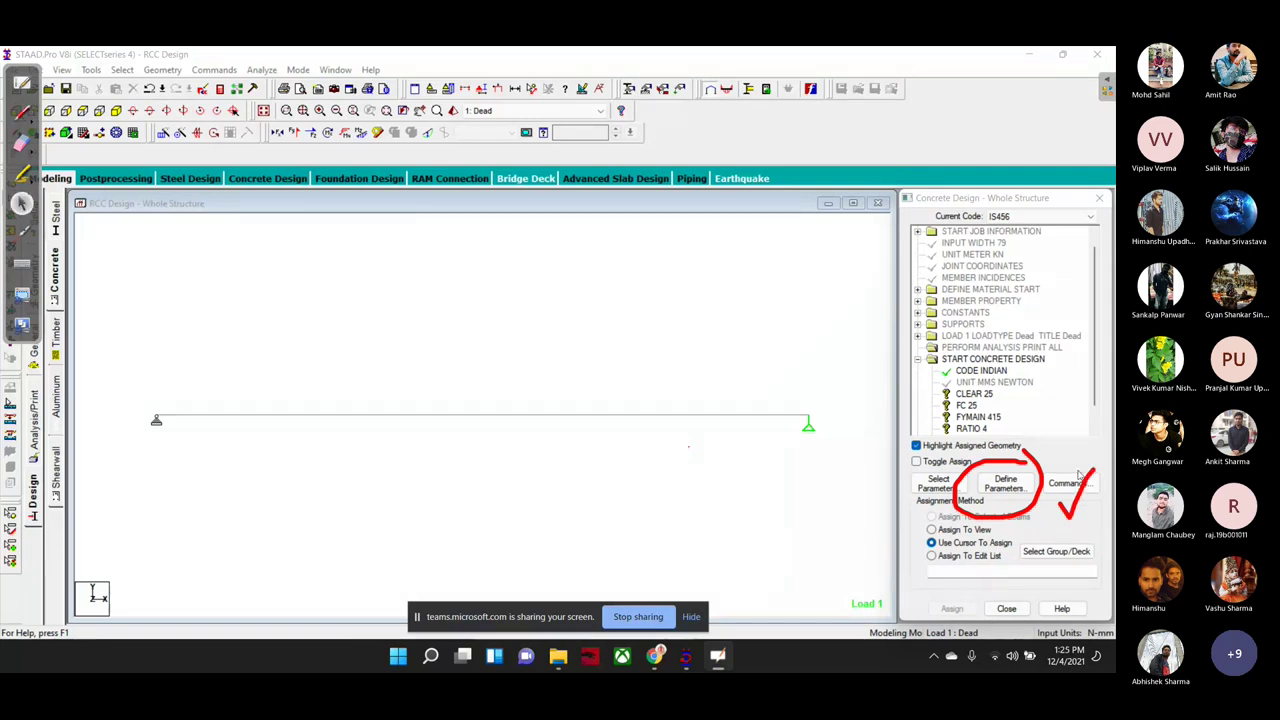
{"action": "left_click", "coordinate": [1070, 483]}
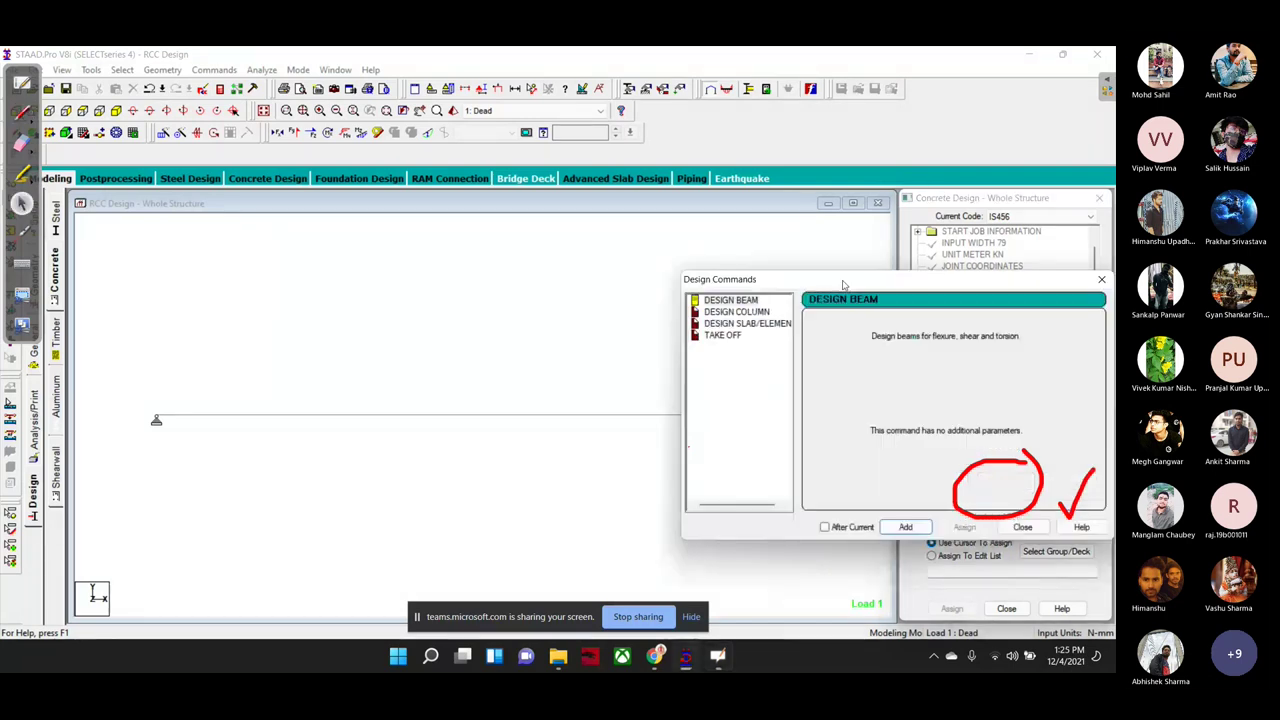
Step: Add DESIGN BEAM and the concrete TAKE OFF command to the IS456 design block, then close the dialog
{"action": "left_click_drag", "start_coordinate": [843, 285], "coordinate": [298, 162]}
{"action": "left_click", "coordinate": [192, 178]}
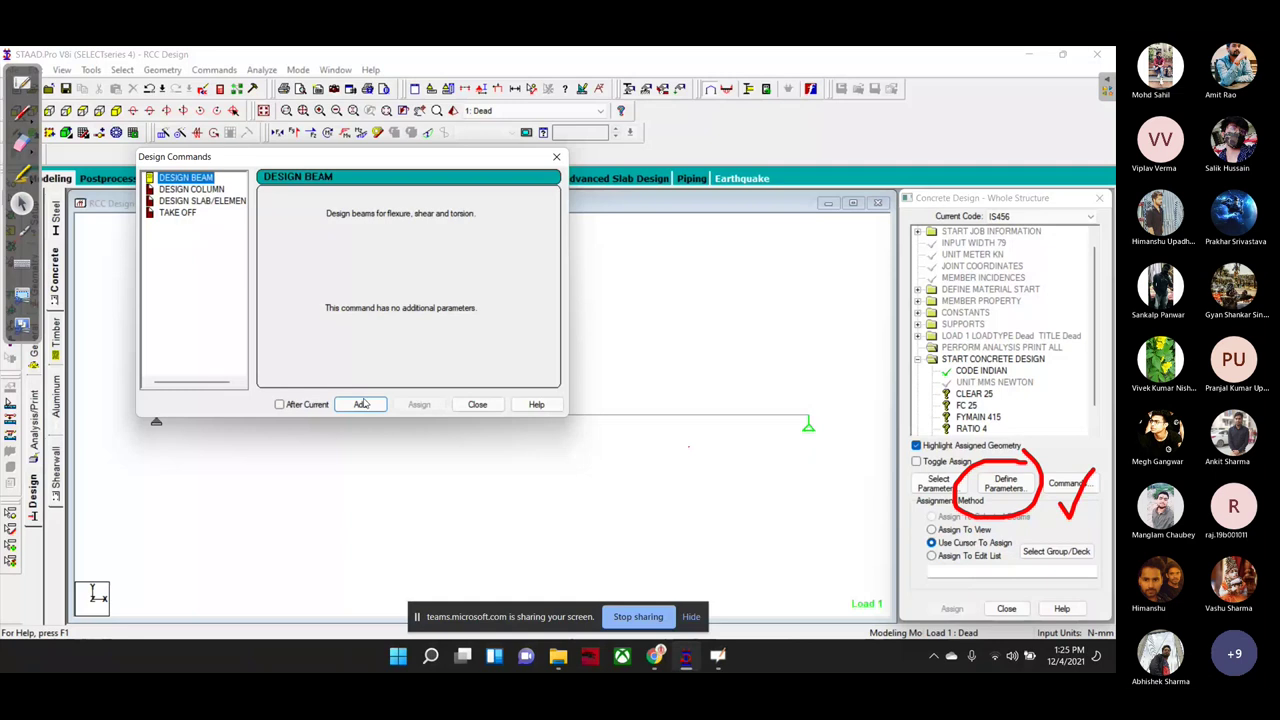
{"action": "left_click", "coordinate": [362, 403]}
{"action": "mouse_move", "coordinate": [197, 215]}
{"action": "left_mouse_down"}
{"action": "mouse_move", "coordinate": [362, 229]}
{"action": "mouse_move", "coordinate": [519, 189]}
{"action": "left_mouse_up"}
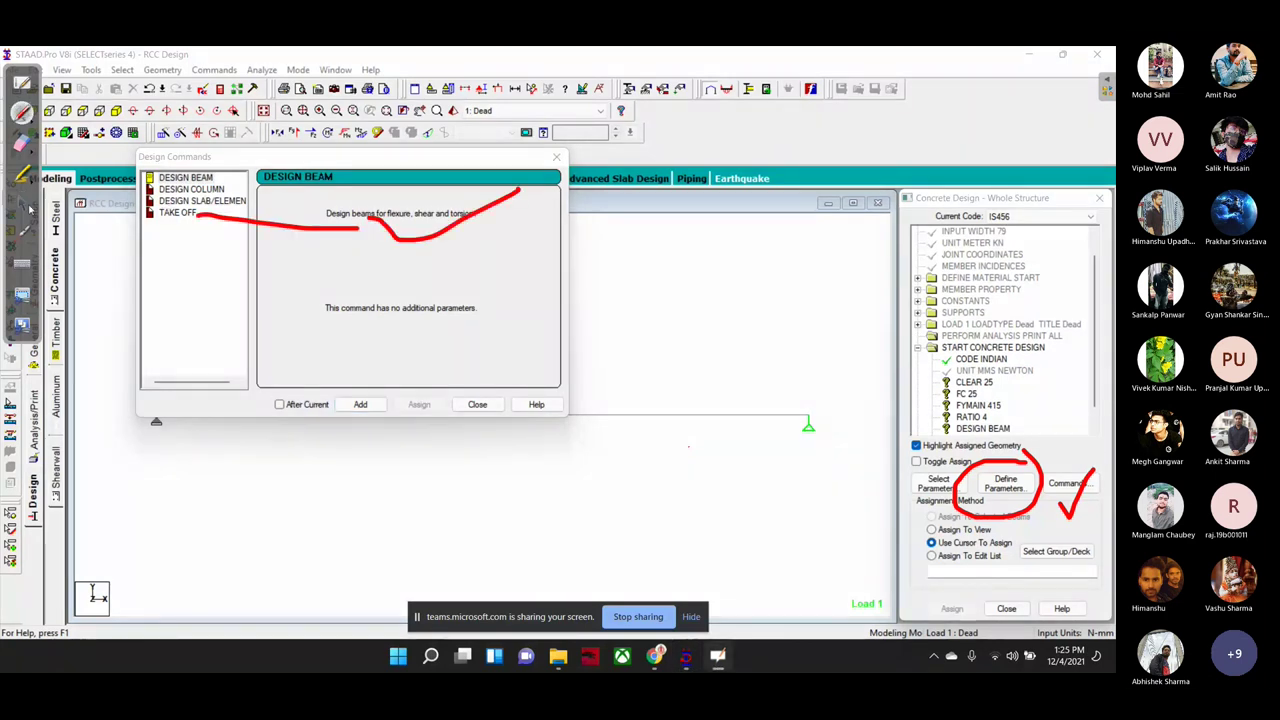
{"action": "left_click", "coordinate": [22, 203]}
{"action": "left_click", "coordinate": [177, 212]}
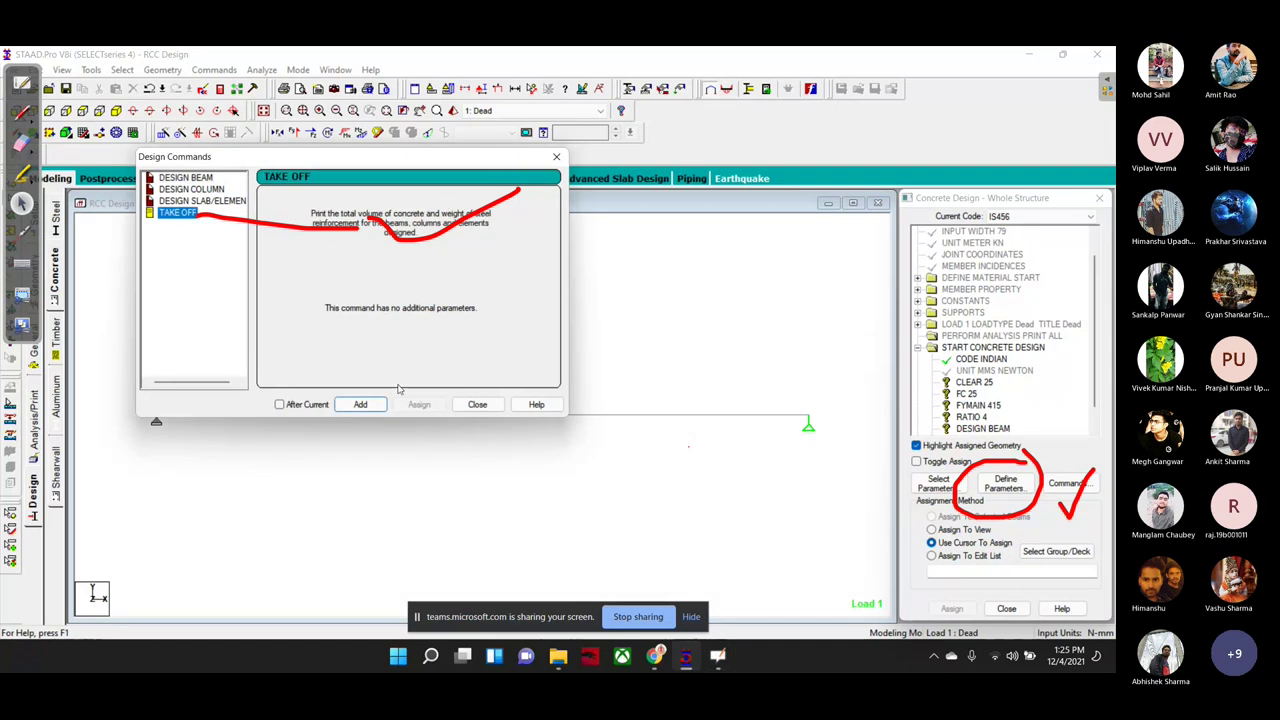
{"action": "left_click", "coordinate": [362, 404]}
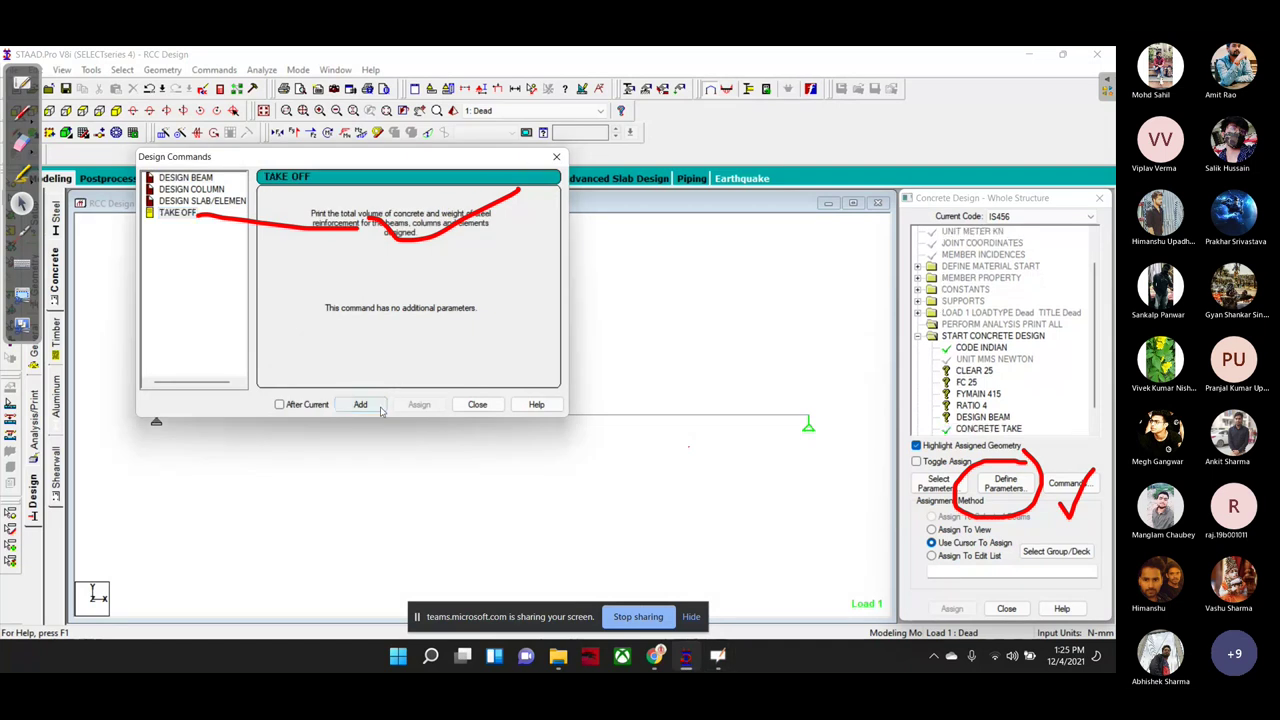
{"action": "left_click", "coordinate": [472, 406]}
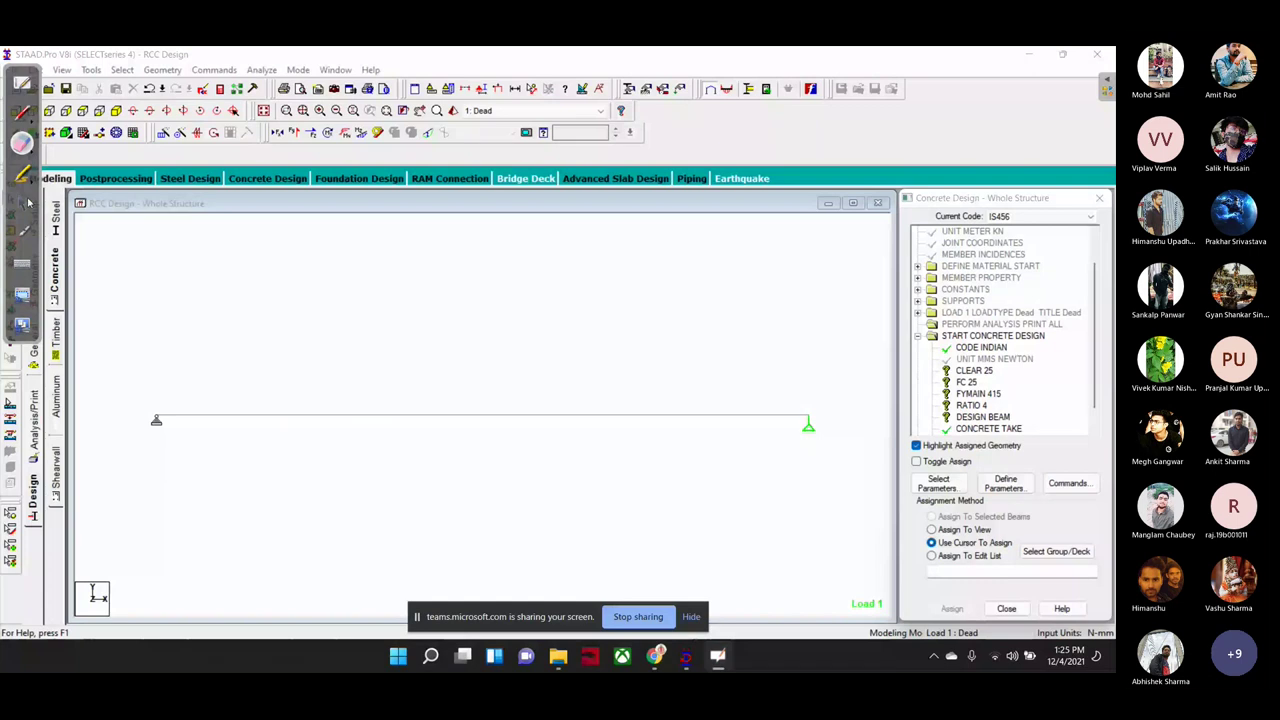
Step: Assign the IS456 design parameters and commands to everything in view, confirming the prompt
{"action": "left_click", "coordinate": [24, 203]}
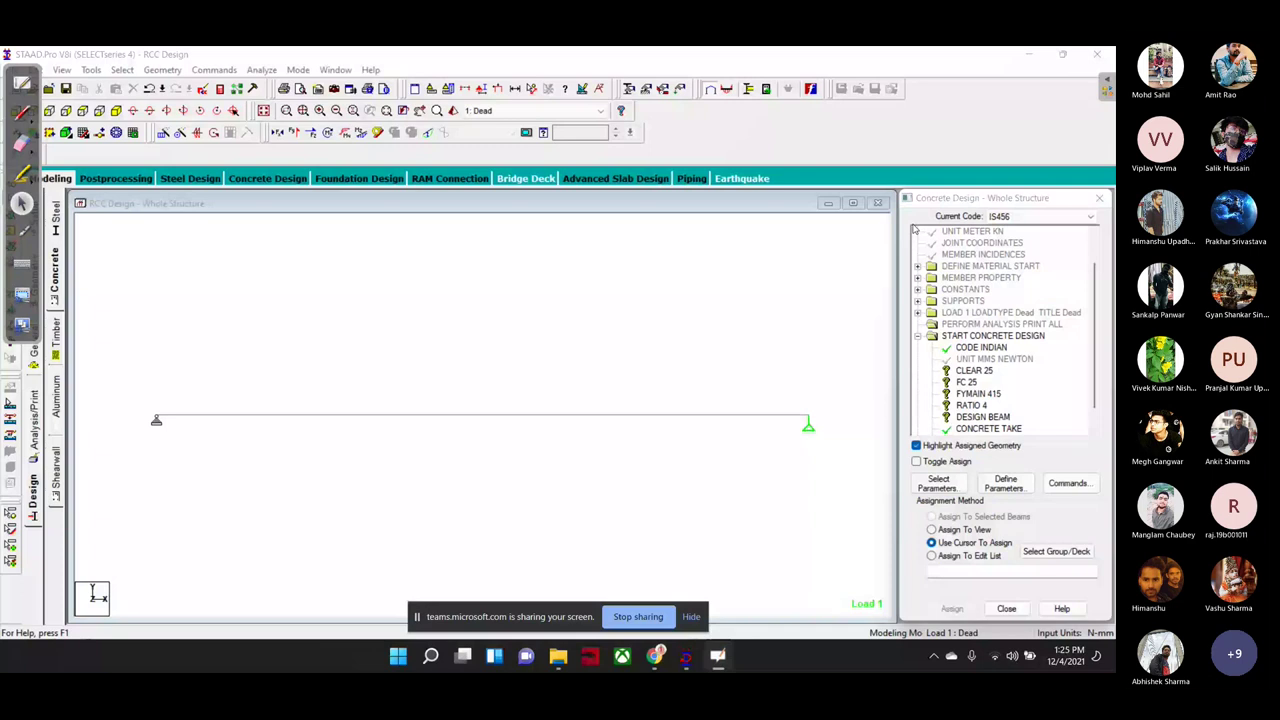
{"action": "left_click", "coordinate": [1084, 489]}
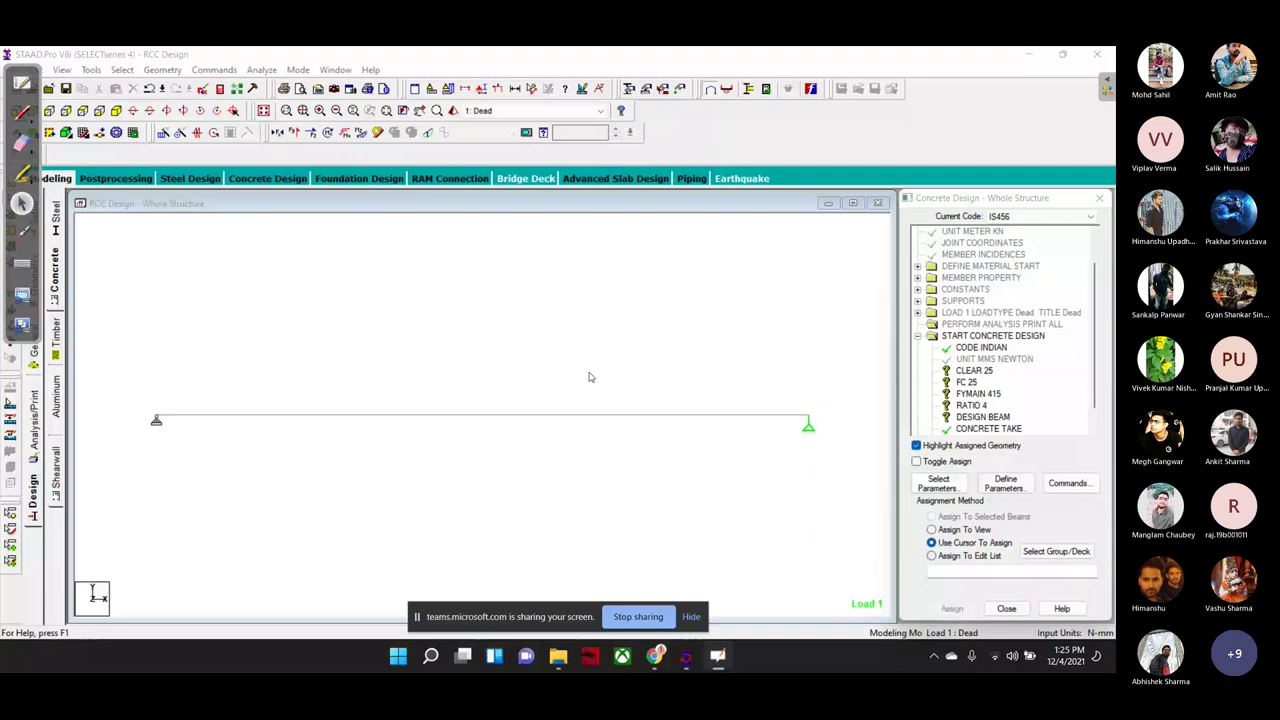
{"action": "left_click", "coordinate": [977, 531]}
{"action": "left_click", "coordinate": [1016, 441]}
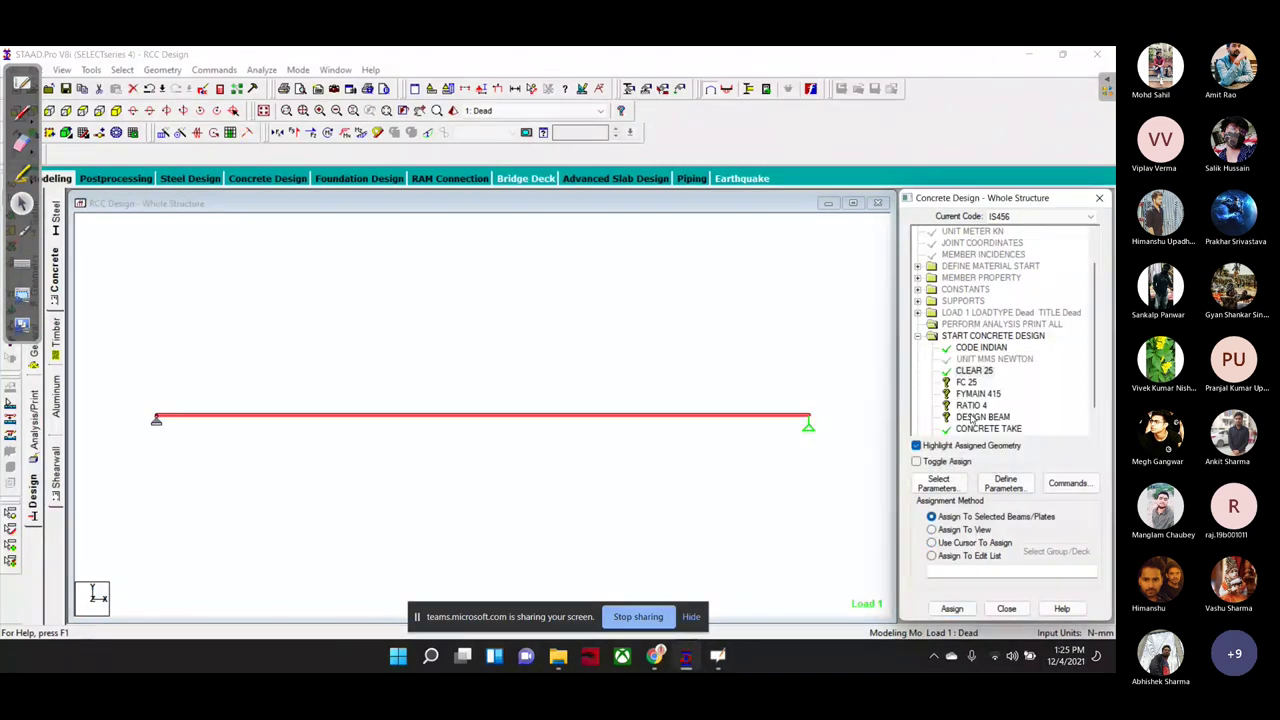
{"action": "left_click", "coordinate": [968, 529]}
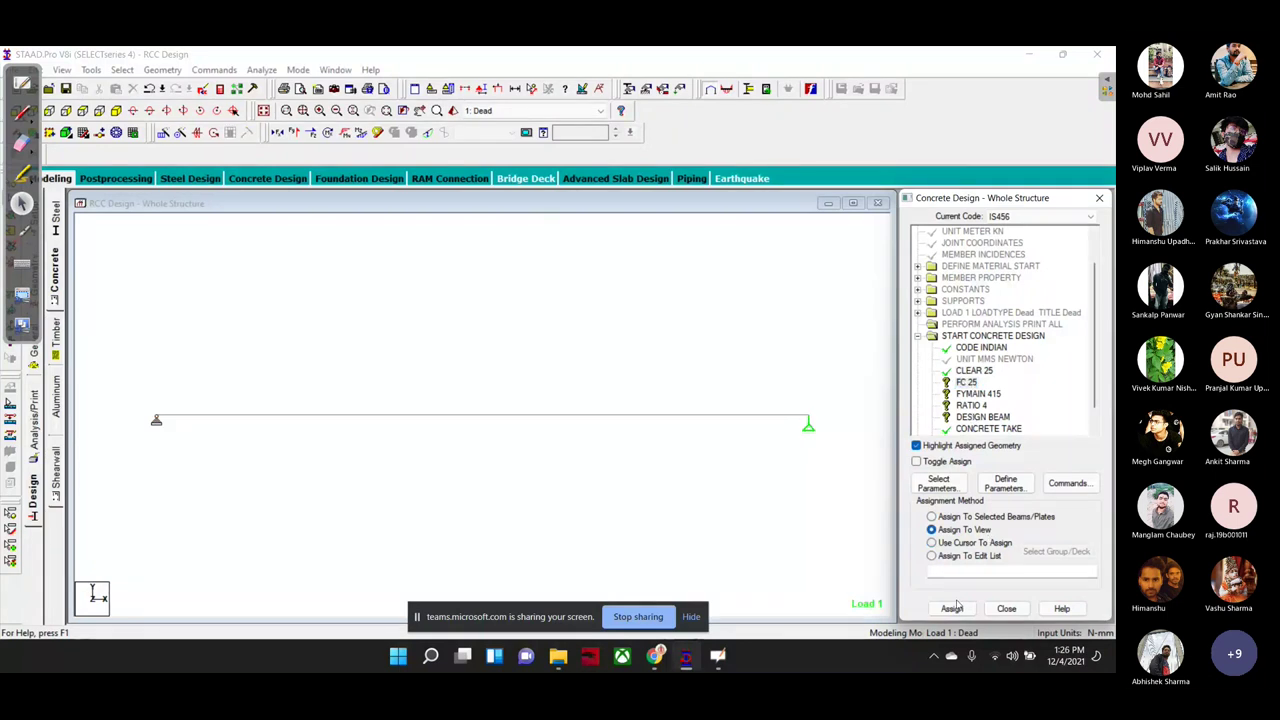
{"action": "key", "text": "Return"}
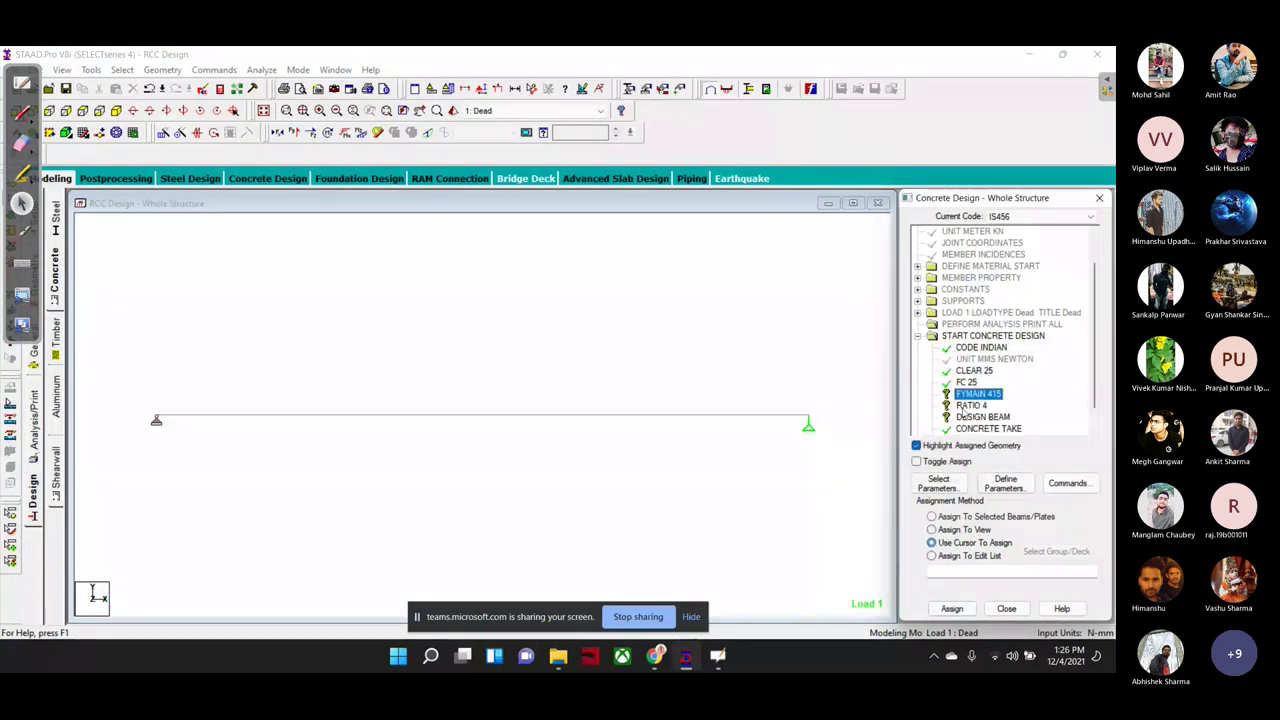
{"action": "left_click", "coordinate": [958, 529]}
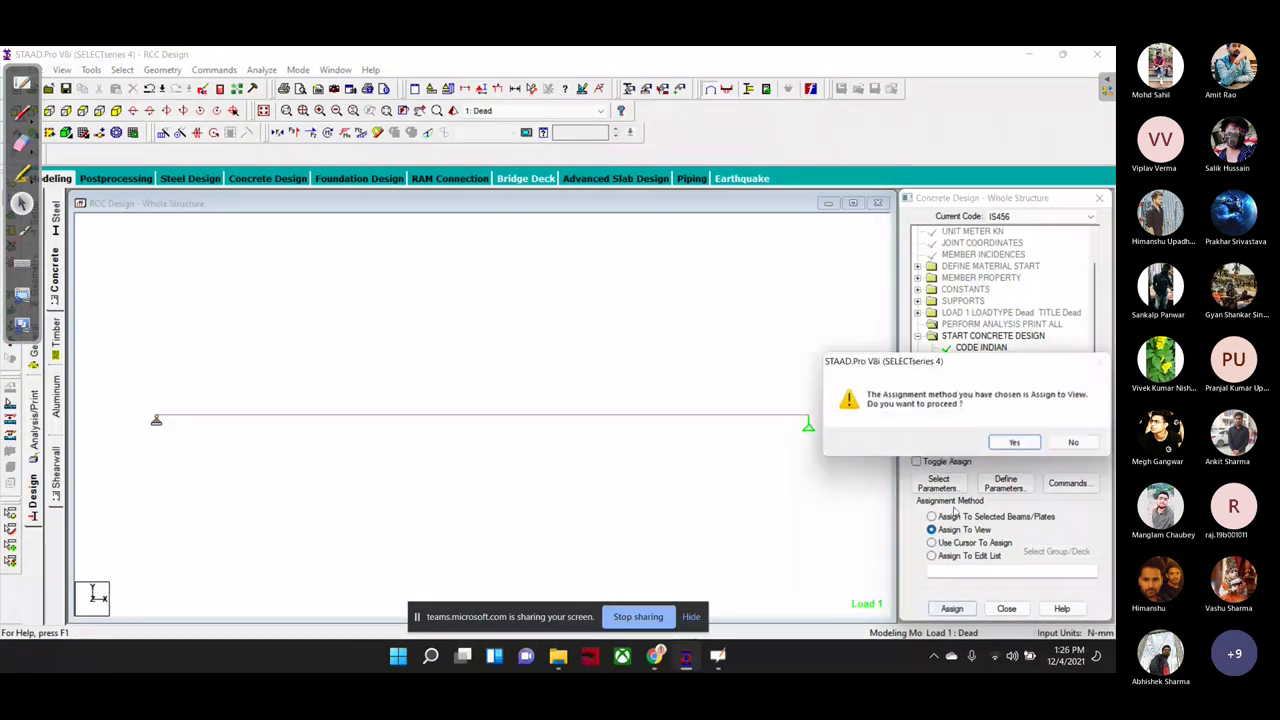
{"action": "left_click", "coordinate": [1008, 445]}
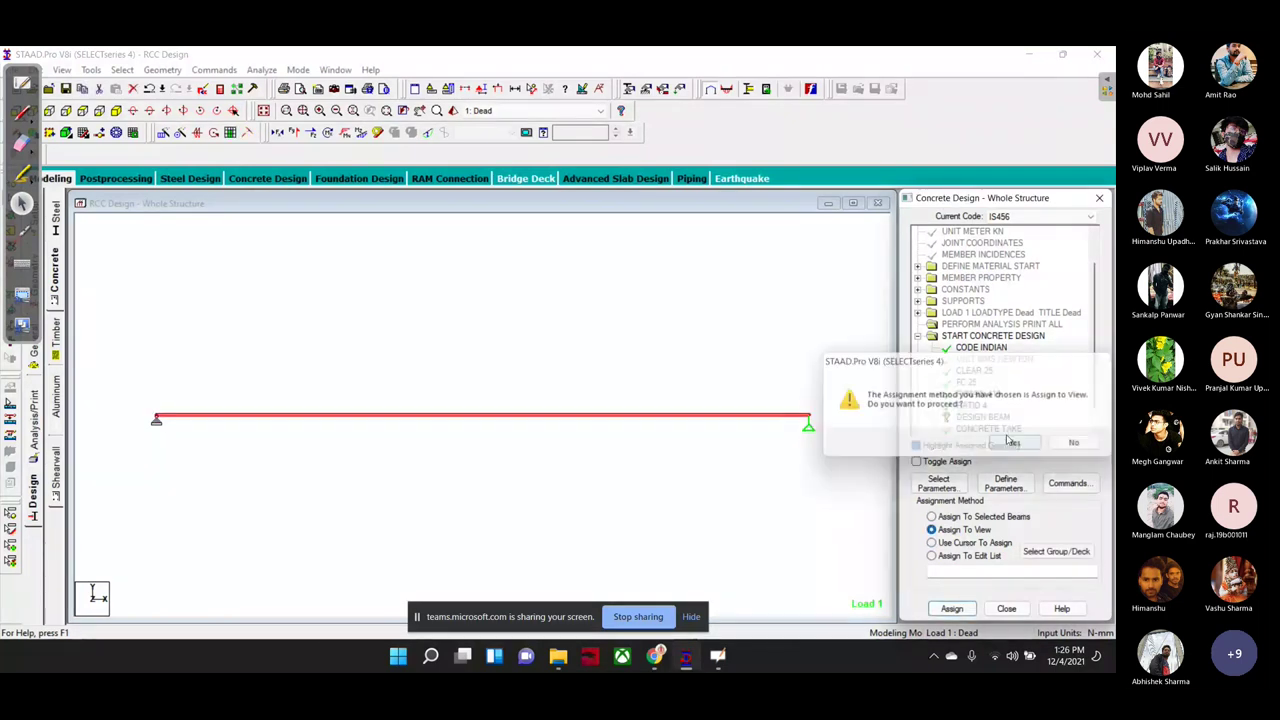
Step: Reassign the design commands to the selected beam and confirm
{"action": "left_click", "coordinate": [966, 540]}
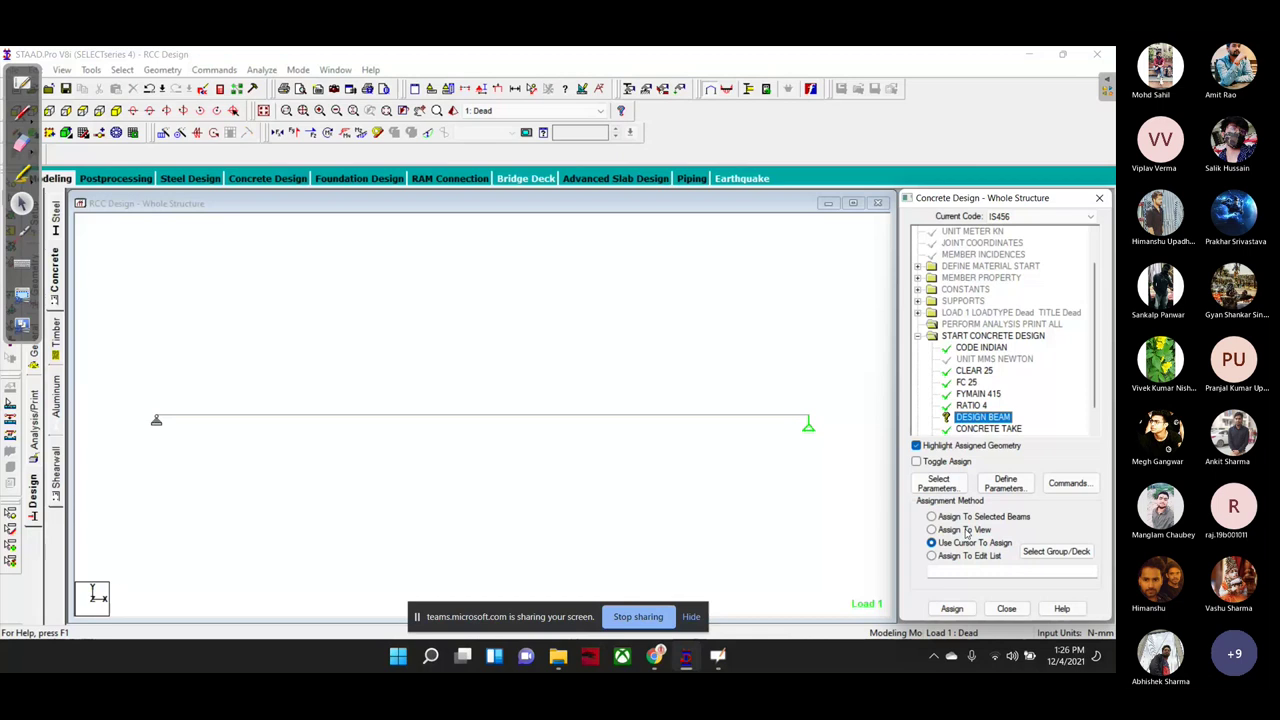
{"action": "left_click", "coordinate": [965, 516]}
{"action": "left_click", "coordinate": [1008, 445]}
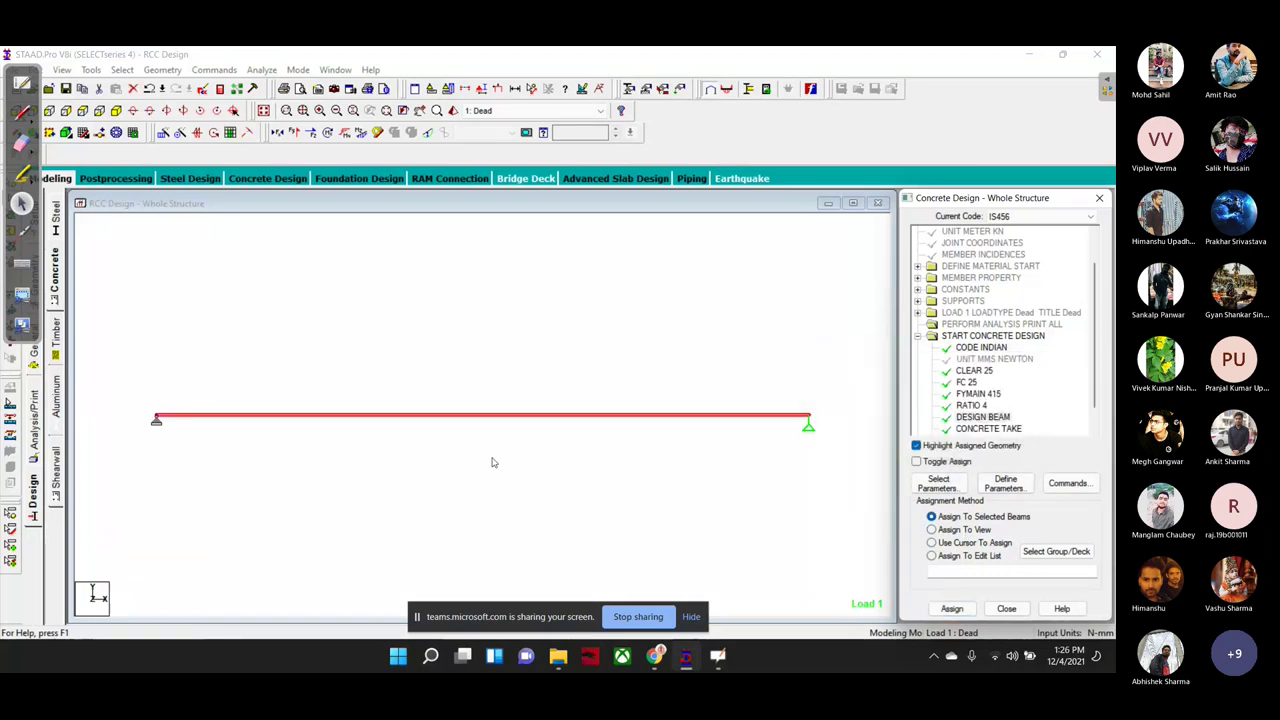
{"action": "left_click", "coordinate": [423, 267]}
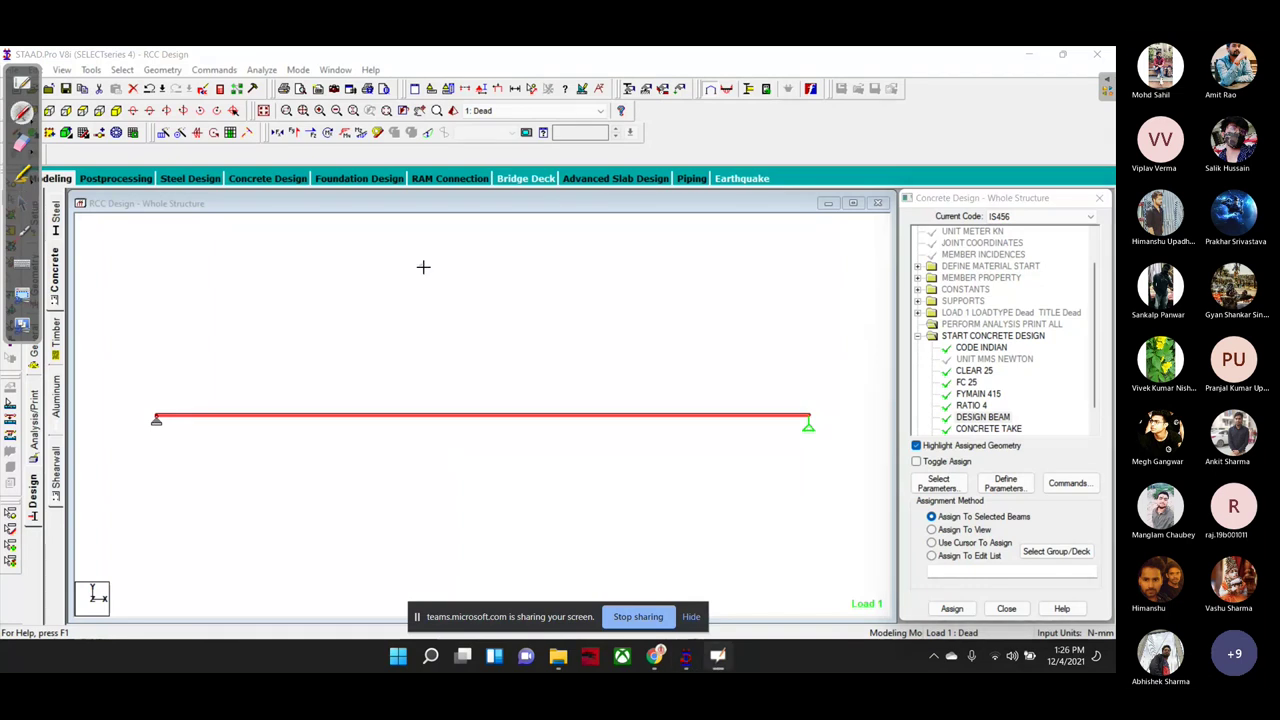
Step: Draw a column of red tick marks beside the design steps
{"action": "left_click_drag", "start_coordinate": [258, 268], "coordinate": [360, 242]}
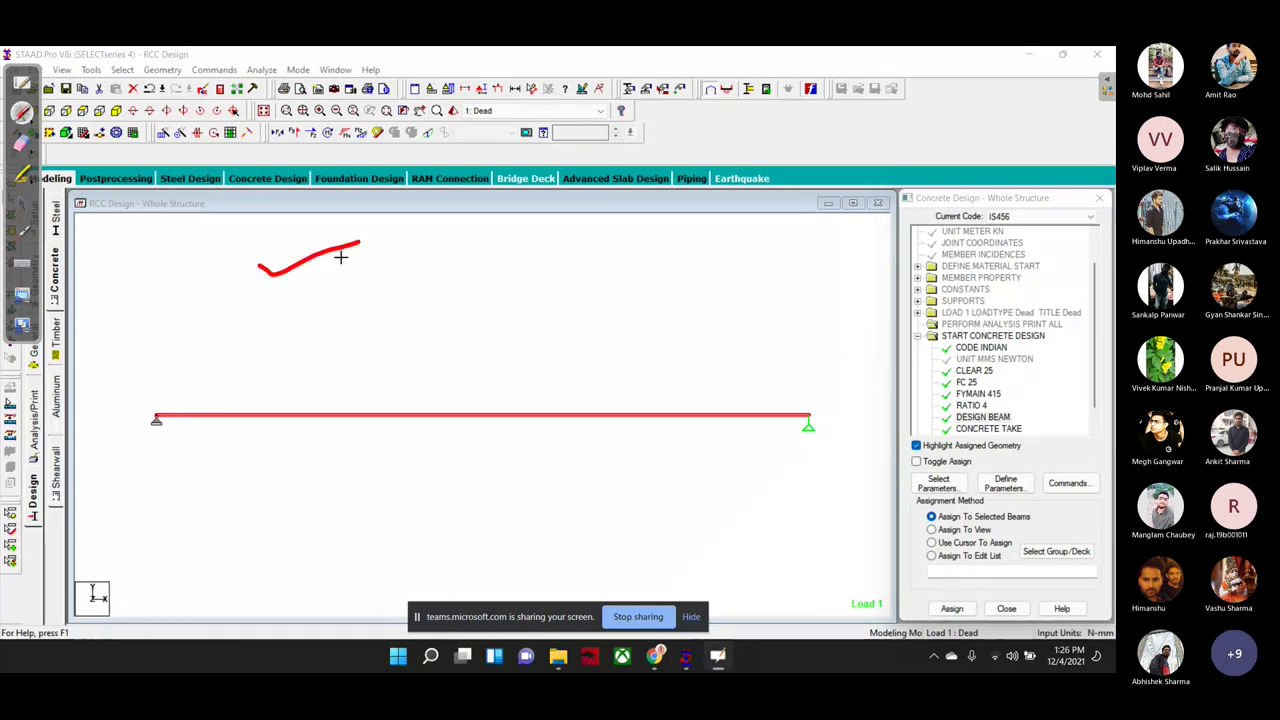
{"action": "left_click_drag", "start_coordinate": [250, 288], "coordinate": [385, 260]}
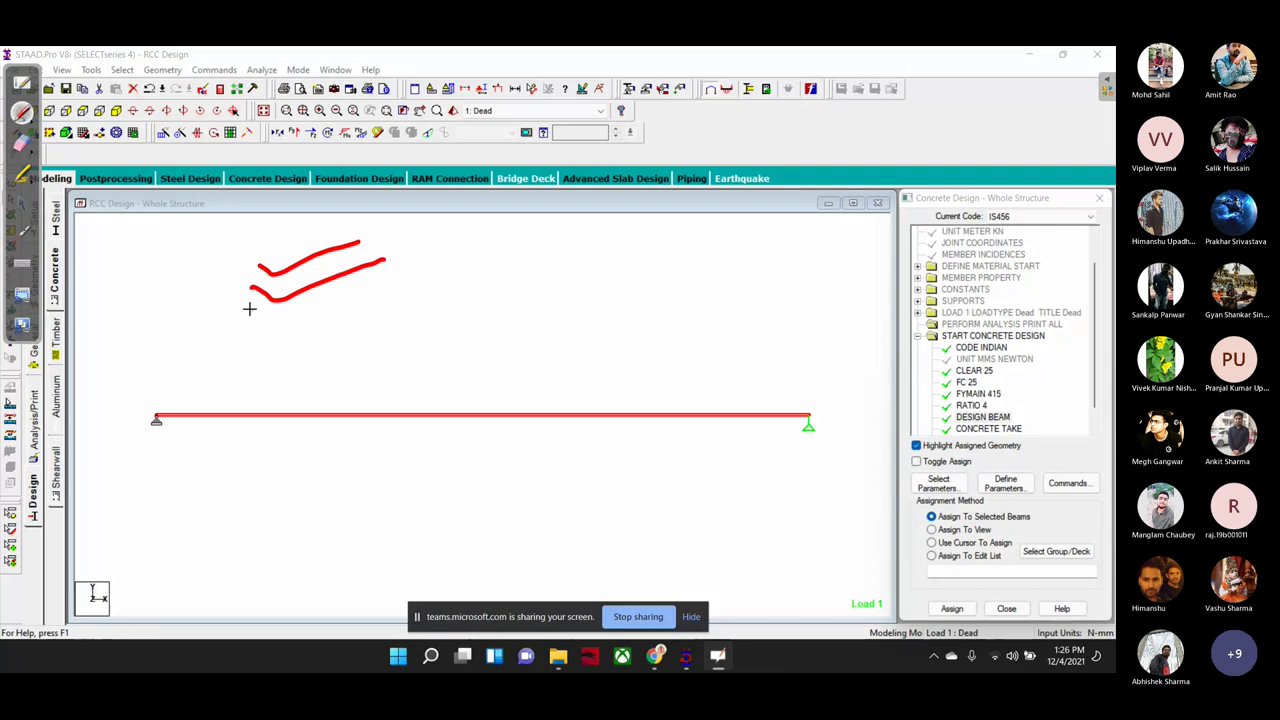
{"action": "left_click_drag", "start_coordinate": [249, 309], "coordinate": [378, 283]}
{"action": "left_click_drag", "start_coordinate": [246, 330], "coordinate": [393, 299]}
Step: Circle Design, Concrete, IS456, Define Parameters, Commands and Analyze in red, with an arrow to the beam
{"action": "mouse_move", "coordinate": [42, 478]}
{"action": "left_mouse_down"}
{"action": "mouse_move", "coordinate": [12, 505]}
{"action": "mouse_move", "coordinate": [55, 450]}
{"action": "left_mouse_up"}
{"action": "left_click_drag", "start_coordinate": [72, 230], "coordinate": [48, 245]}
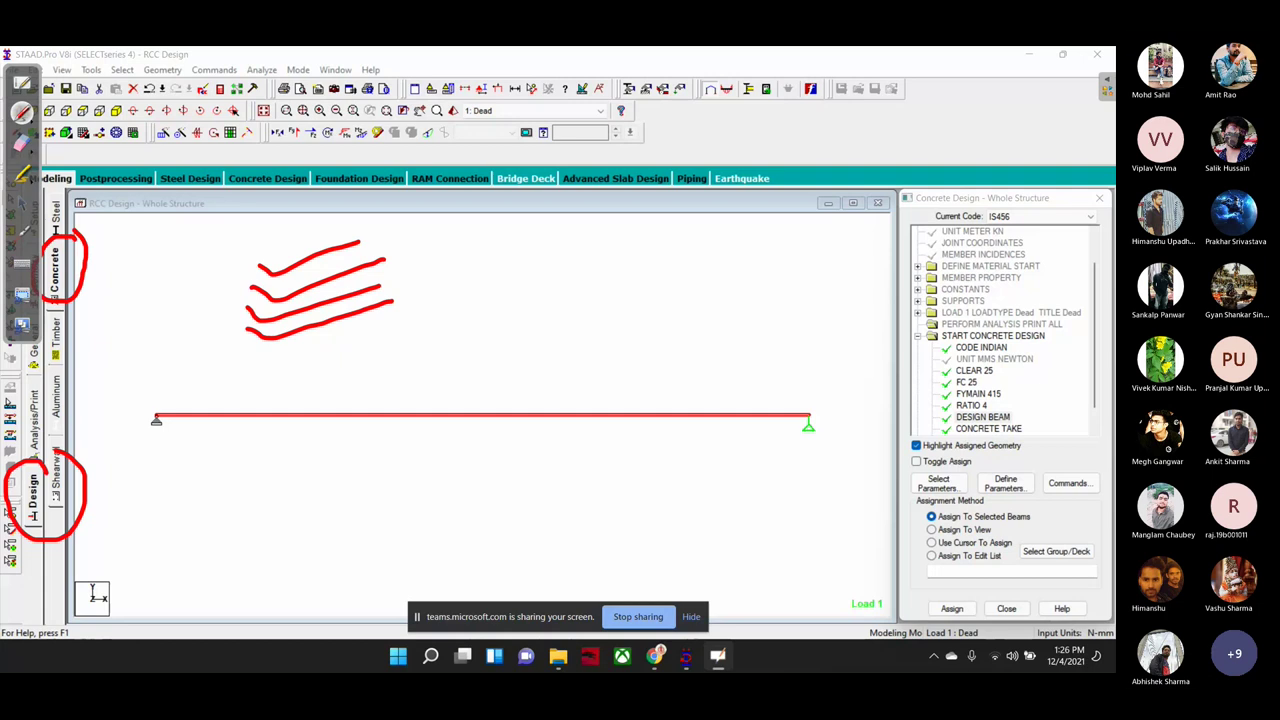
{"action": "left_click_drag", "start_coordinate": [935, 245], "coordinate": [915, 195]}
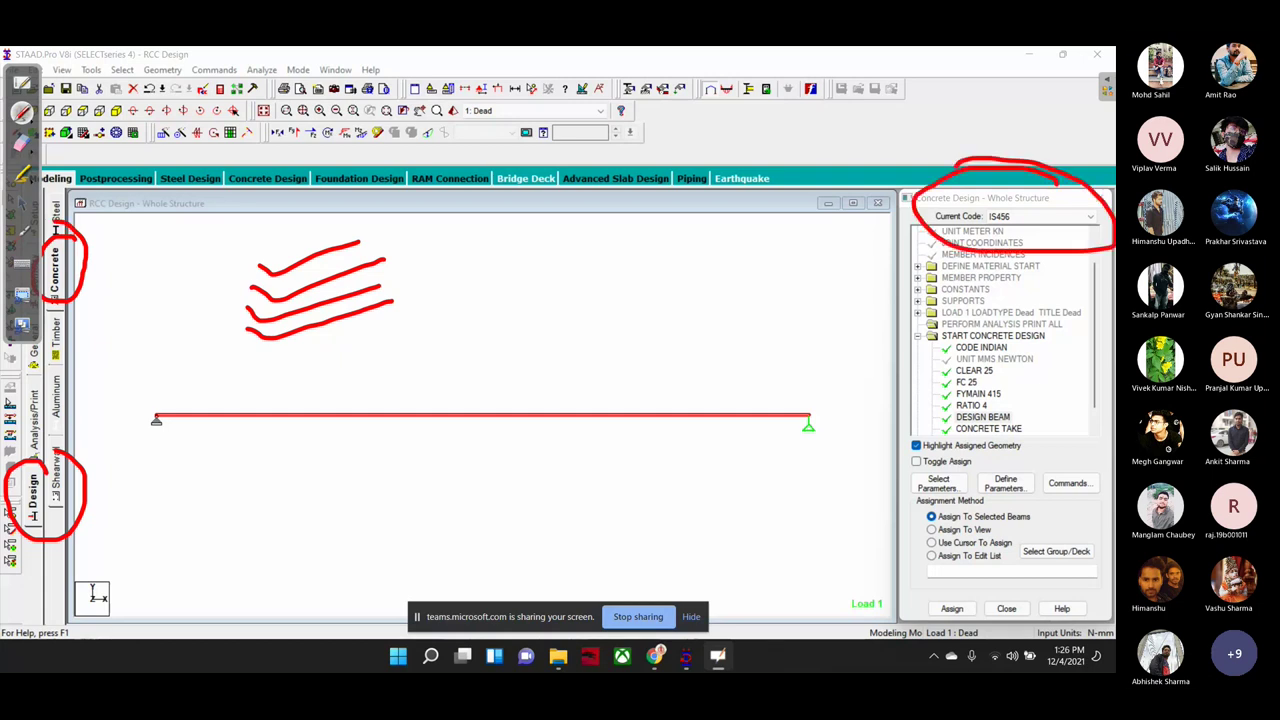
{"action": "left_click_drag", "start_coordinate": [1022, 455], "coordinate": [1030, 452]}
{"action": "left_click_drag", "start_coordinate": [1044, 500], "coordinate": [1104, 536]}
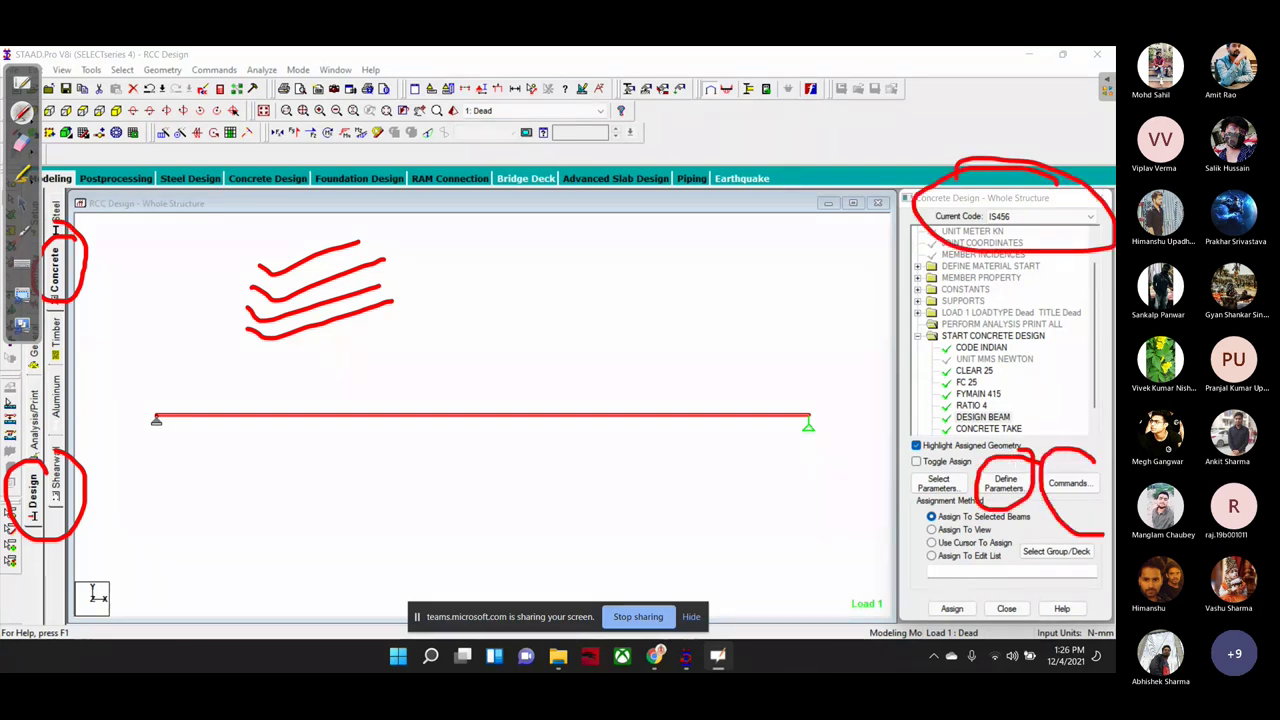
{"action": "left_click_drag", "start_coordinate": [935, 365], "coordinate": [730, 400]}
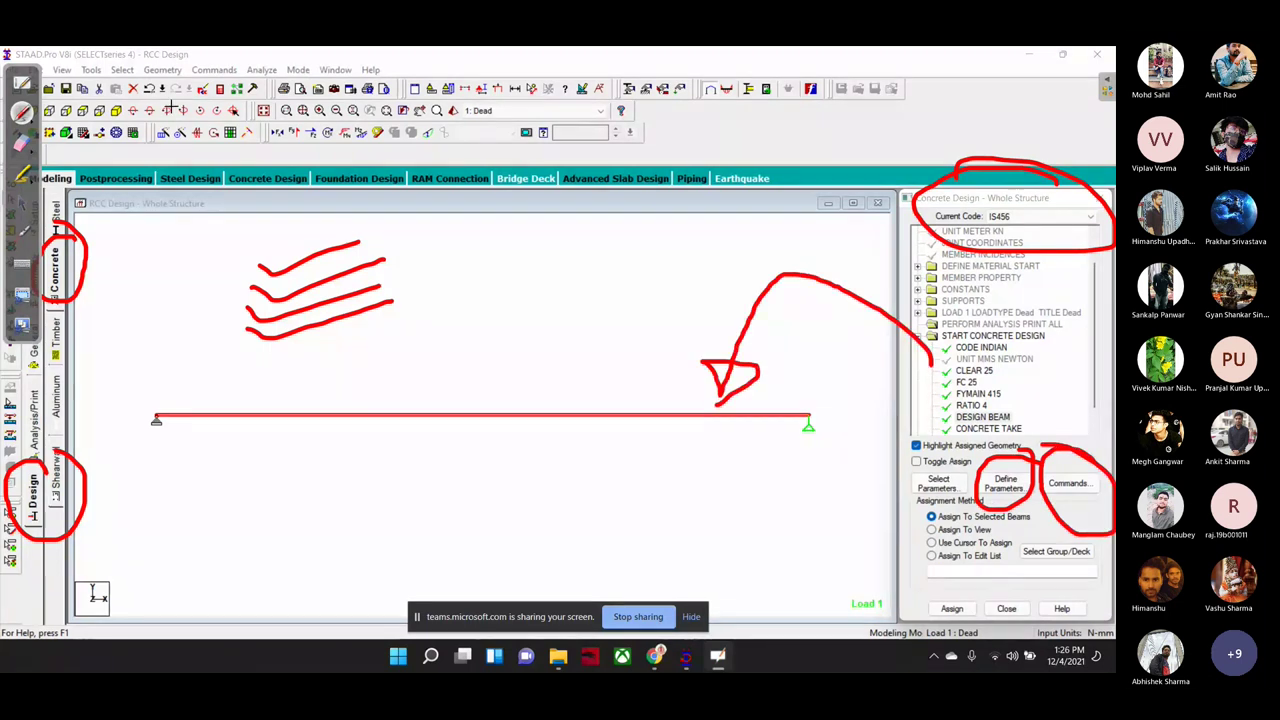
{"action": "left_click_drag", "start_coordinate": [246, 50], "coordinate": [234, 98]}
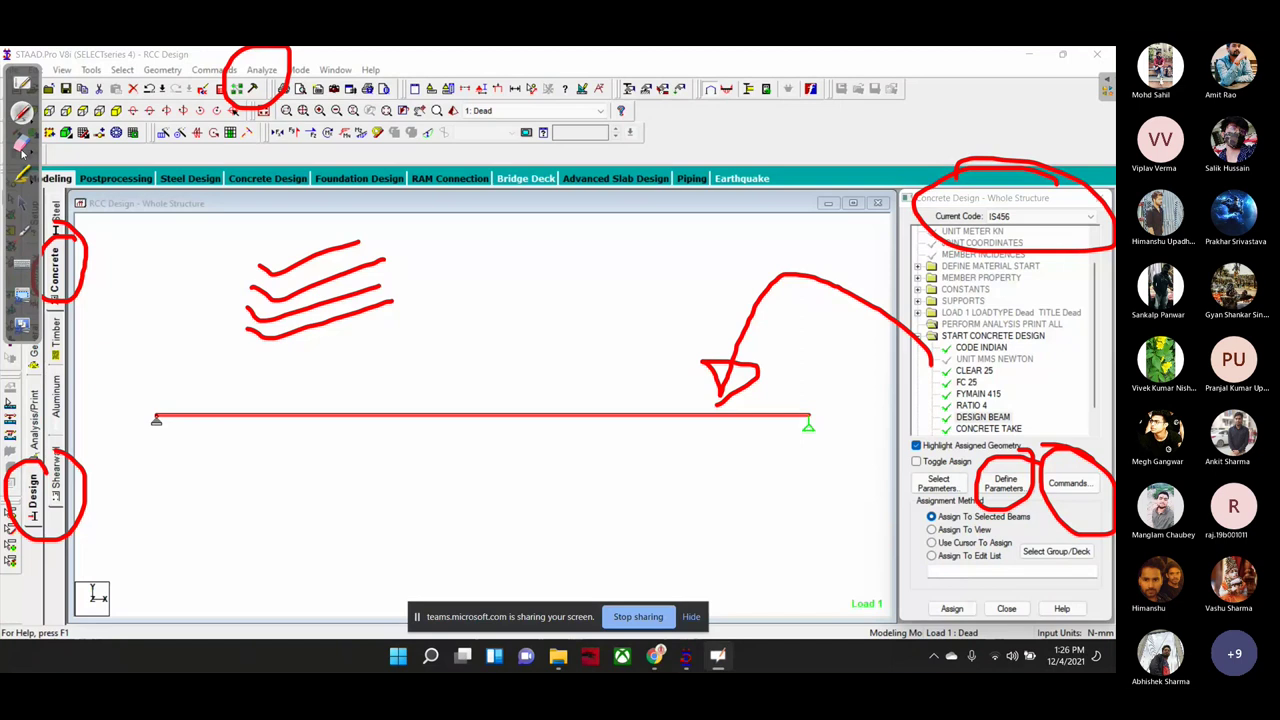
Step: Save and run the analysis to 0 errors, erase the ink, and stay in Modeling Mode
{"action": "left_click", "coordinate": [22, 203]}
{"action": "left_click", "coordinate": [252, 88]}
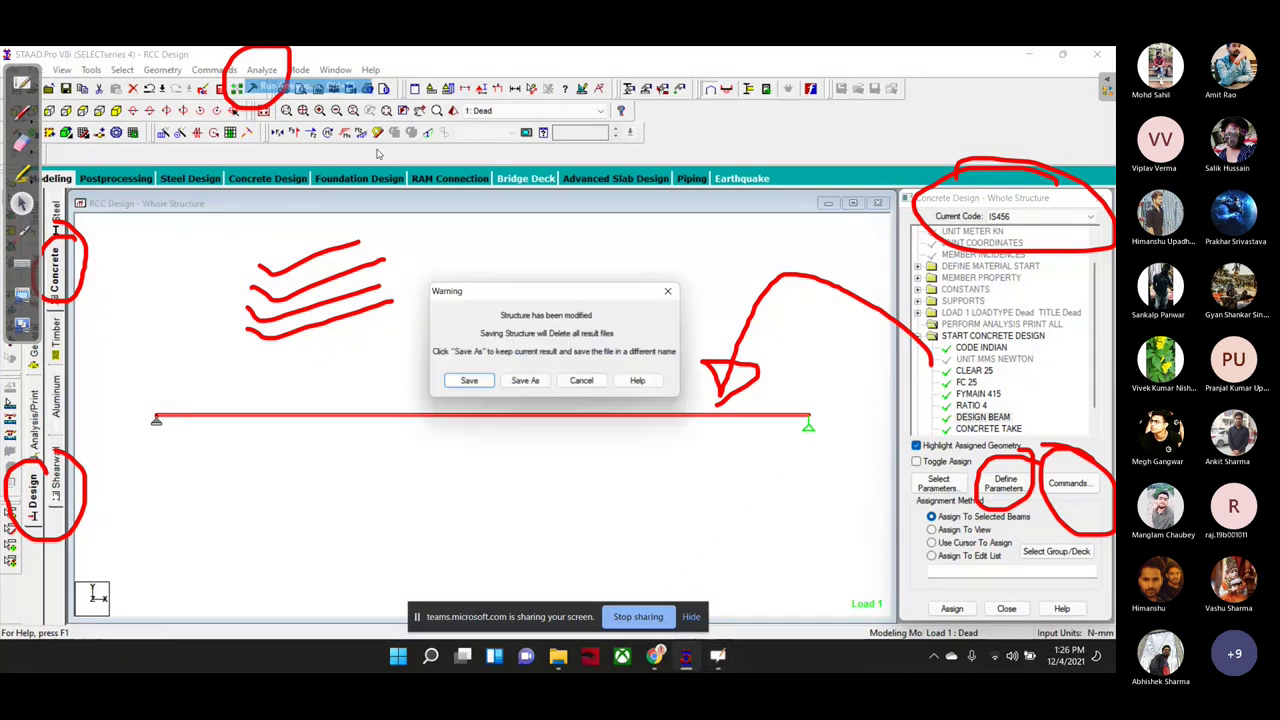
{"action": "key", "text": "Return"}
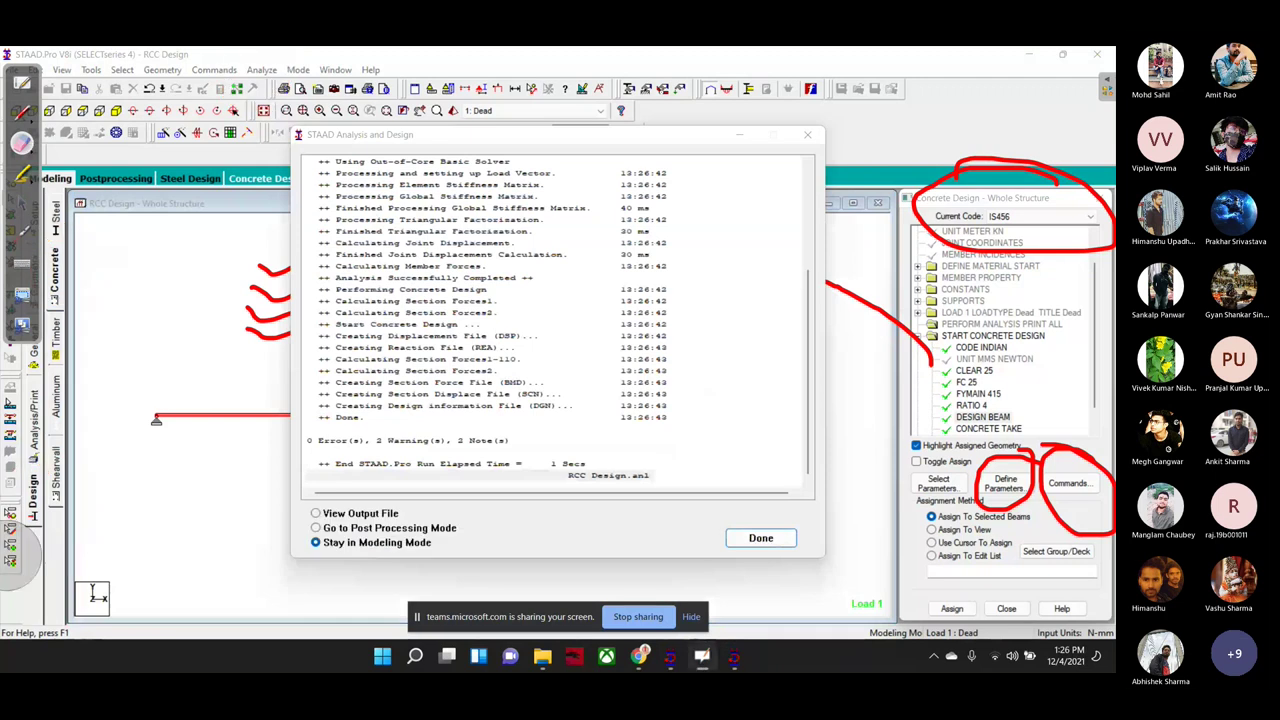
{"action": "mouse_move", "coordinate": [1010, 200]}
{"action": "left_mouse_down"}
{"action": "mouse_move", "coordinate": [1088, 545]}
{"action": "mouse_move", "coordinate": [1070, 470]}
{"action": "left_mouse_up"}
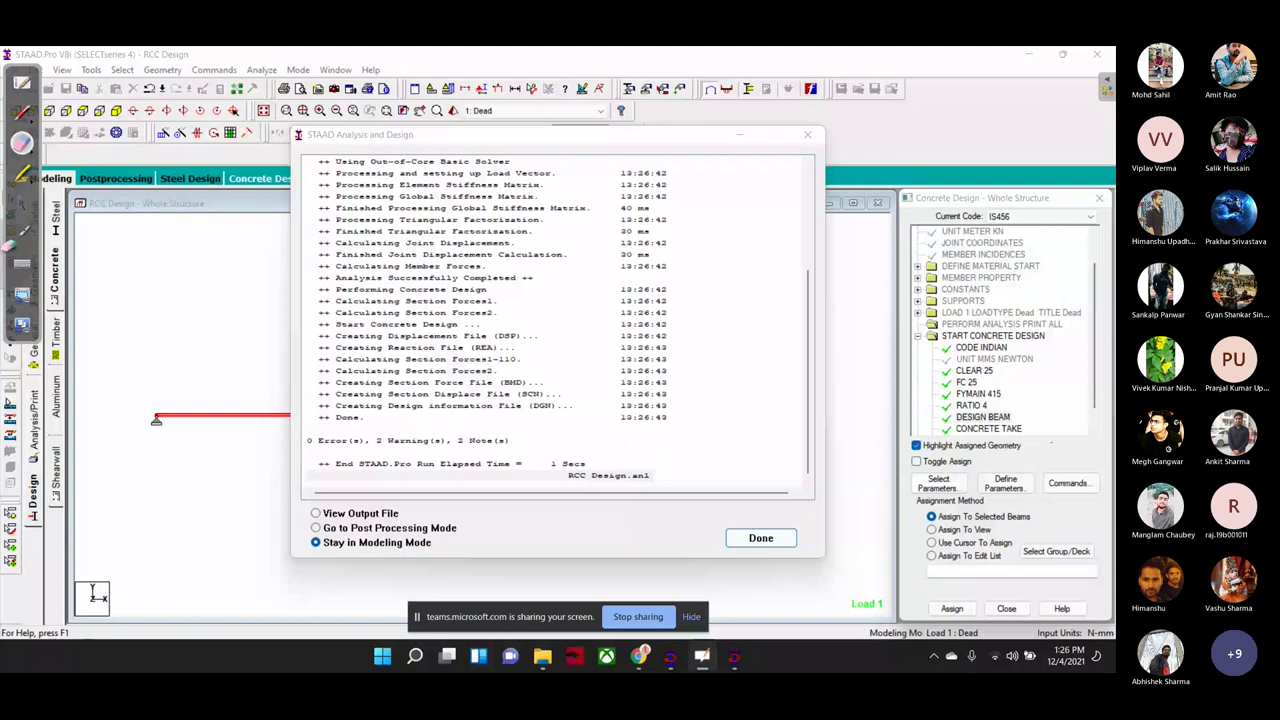
{"action": "left_click", "coordinate": [22, 203]}
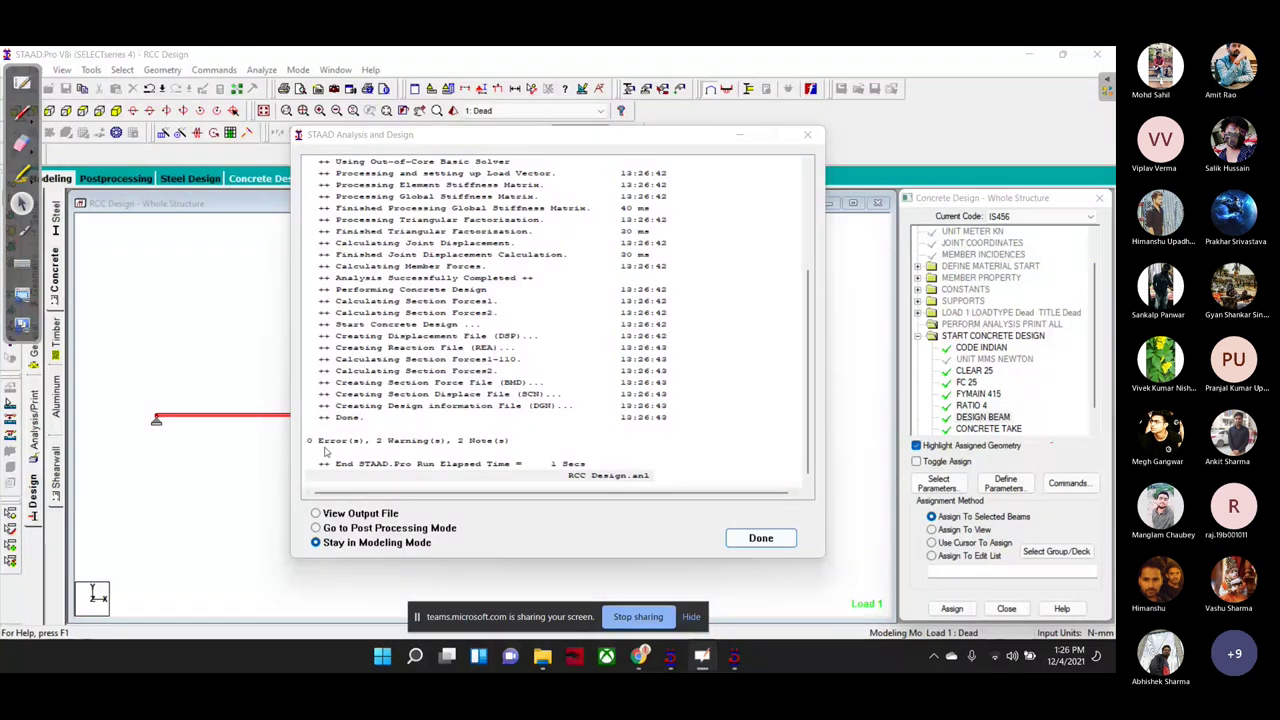
{"action": "left_click", "coordinate": [761, 538]}
{"action": "left_click", "coordinate": [391, 283]}
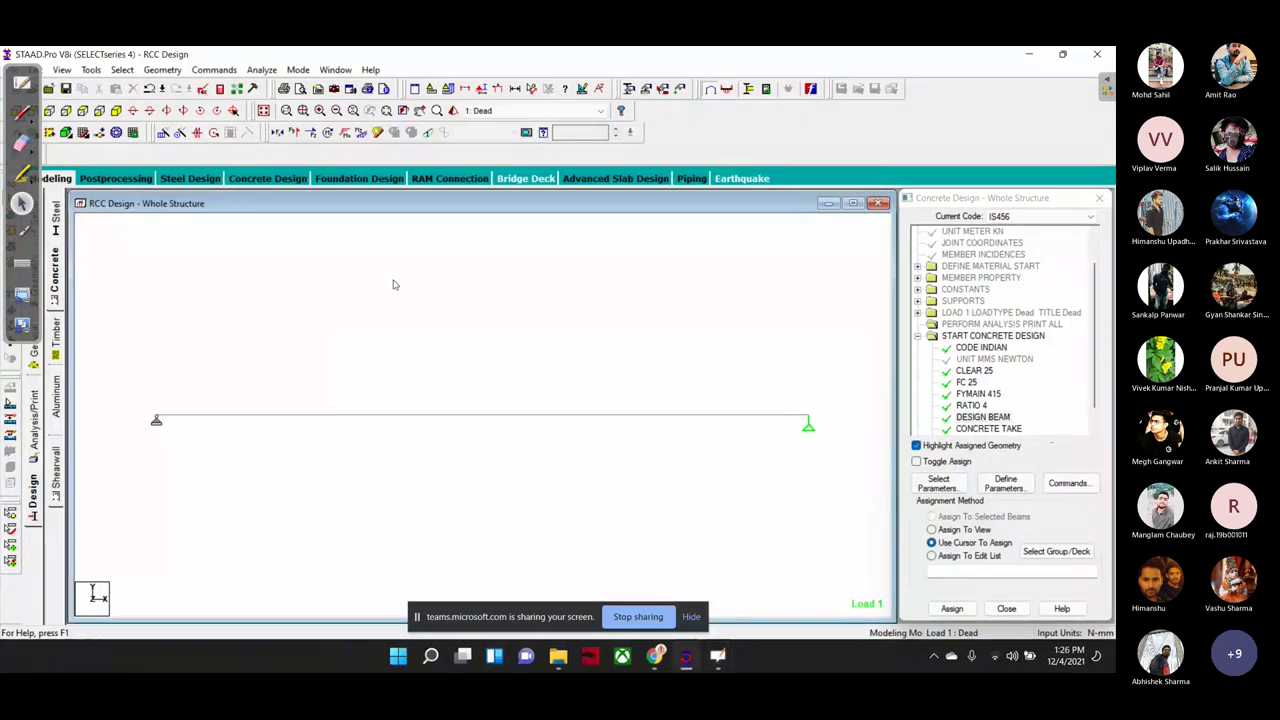
Step: Open beam 1's Concrete Design results and circle the 2#12 bottom bars in red
{"action": "double_click", "coordinate": [478, 418]}
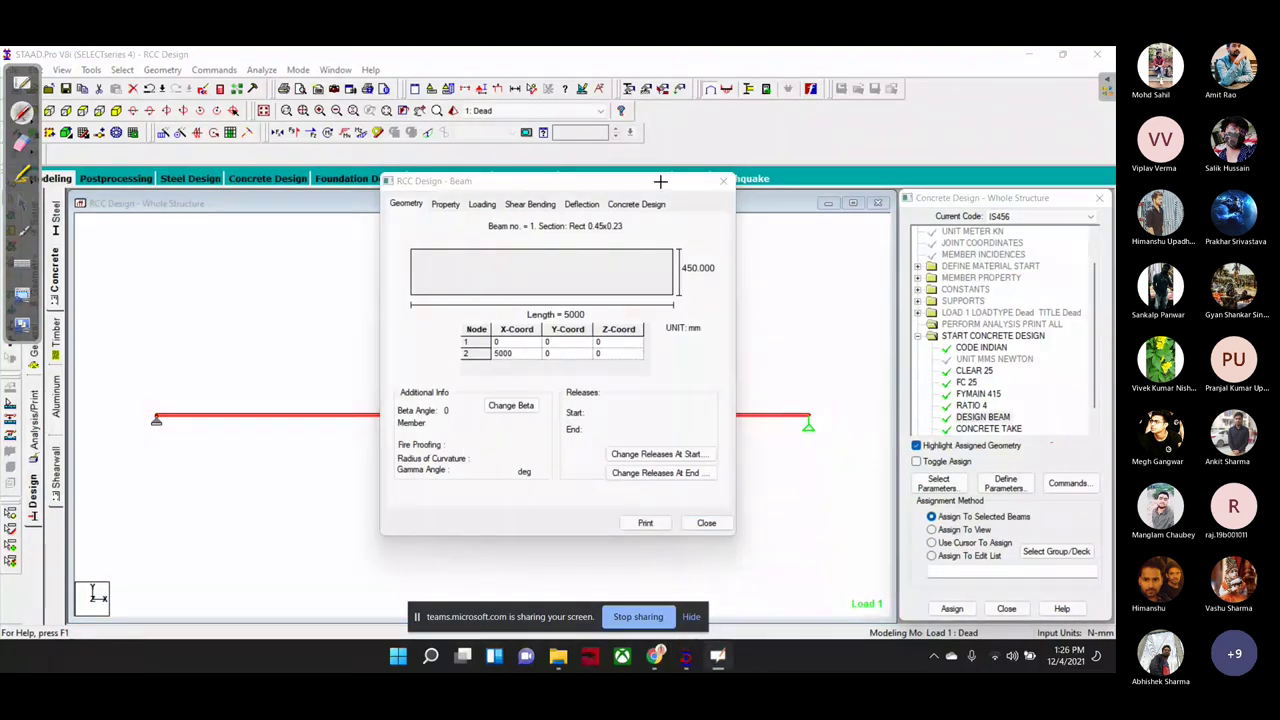
{"action": "mouse_move", "coordinate": [660, 182]}
{"action": "left_mouse_down"}
{"action": "mouse_move", "coordinate": [697, 233]}
{"action": "mouse_move", "coordinate": [836, 182]}
{"action": "left_mouse_up"}
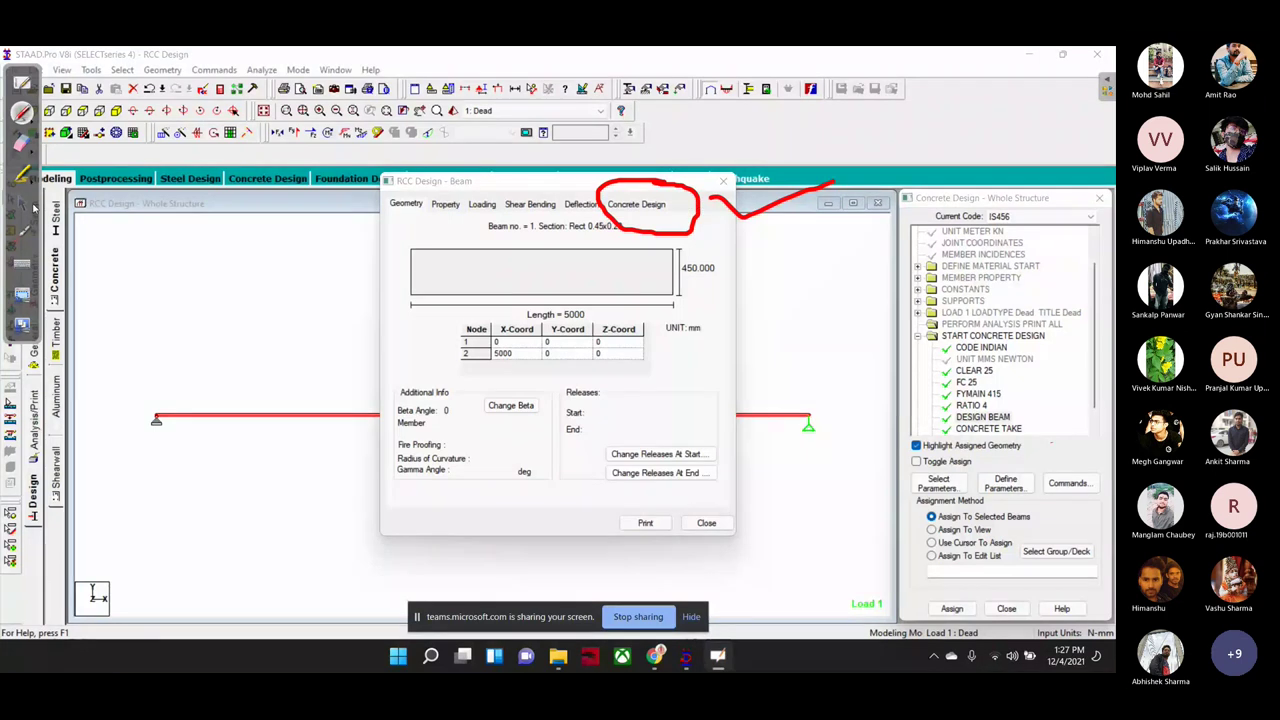
{"action": "left_click", "coordinate": [645, 205]}
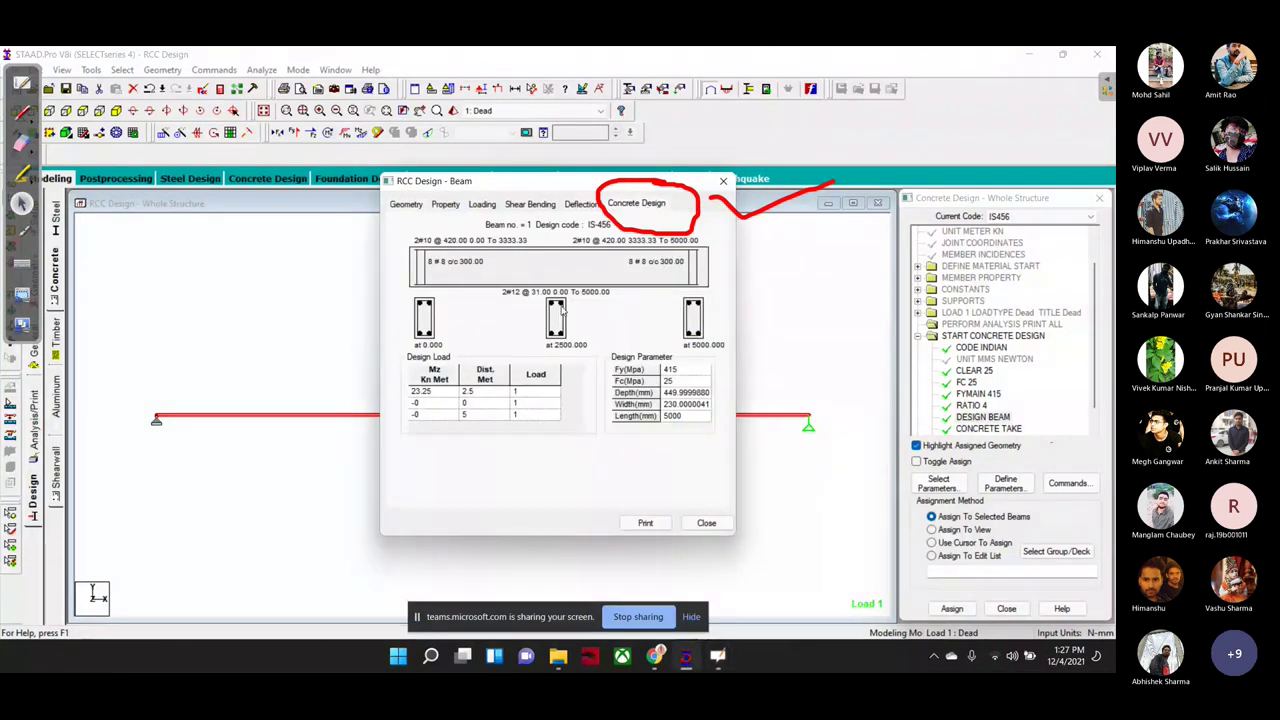
{"action": "left_click", "coordinate": [78, 130]}
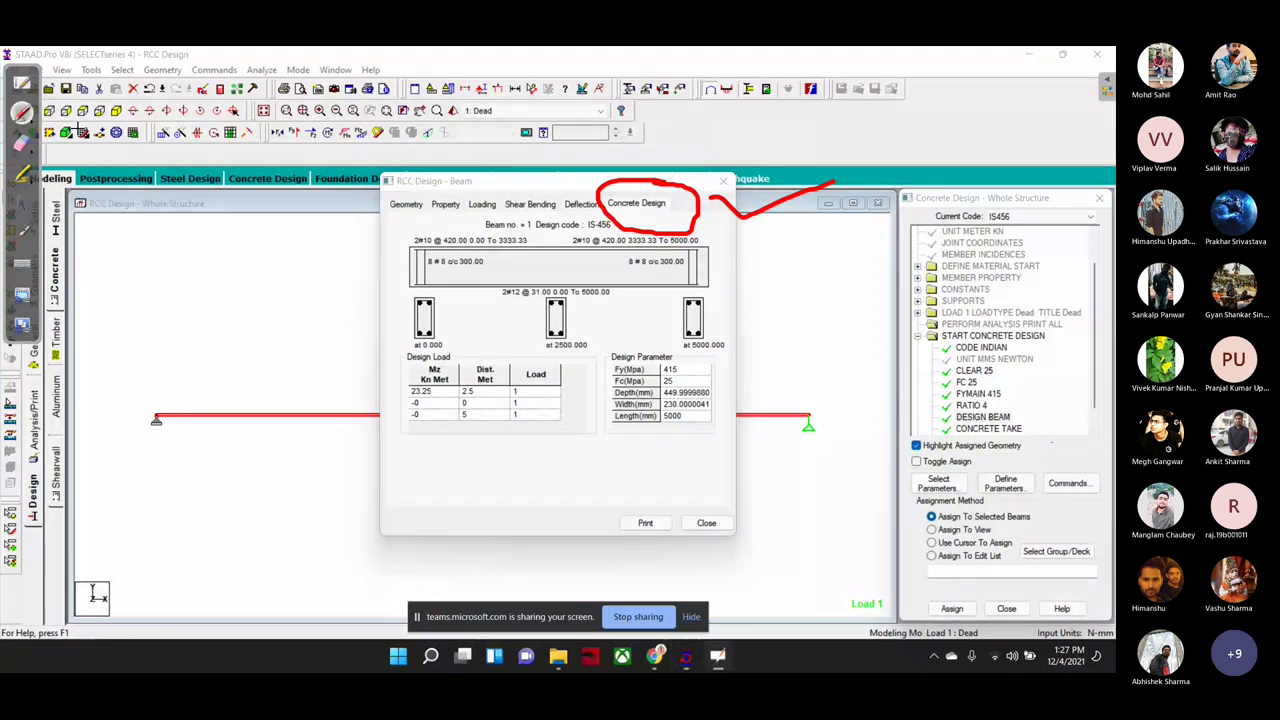
{"action": "left_click_drag", "start_coordinate": [413, 225], "coordinate": [458, 224]}
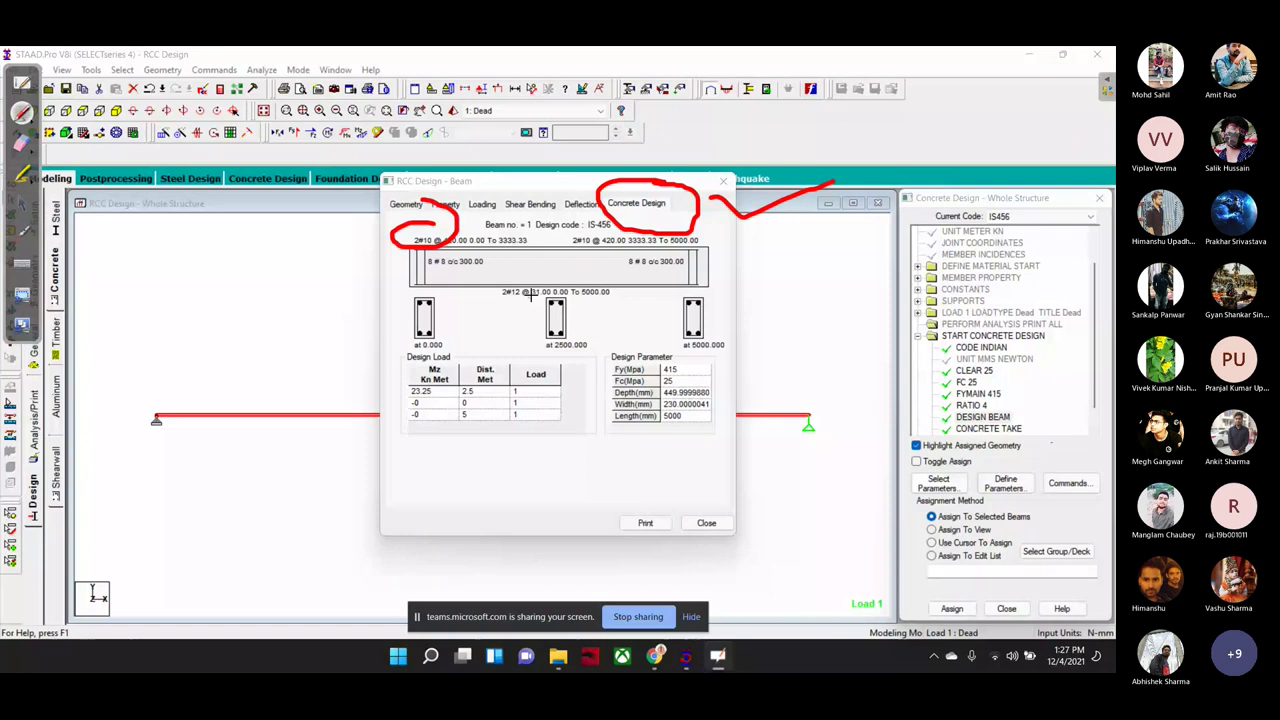
{"action": "left_click_drag", "start_coordinate": [531, 294], "coordinate": [474, 339]}
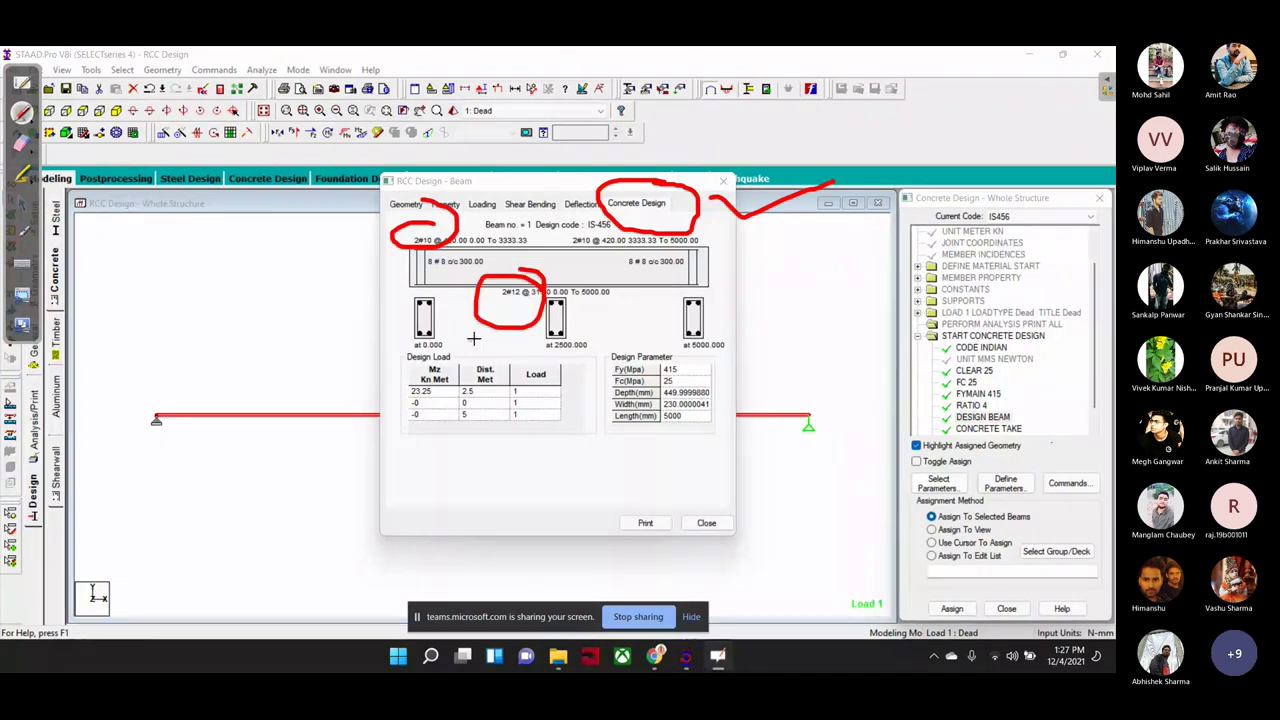
{"action": "mouse_move", "coordinate": [357, 200]}
{"action": "left_mouse_down"}
{"action": "mouse_move", "coordinate": [629, 266]}
{"action": "mouse_move", "coordinate": [1082, 428]}
{"action": "mouse_move", "coordinate": [880, 277]}
{"action": "mouse_move", "coordinate": [563, 226]}
{"action": "mouse_move", "coordinate": [317, 263]}
{"action": "left_mouse_up"}
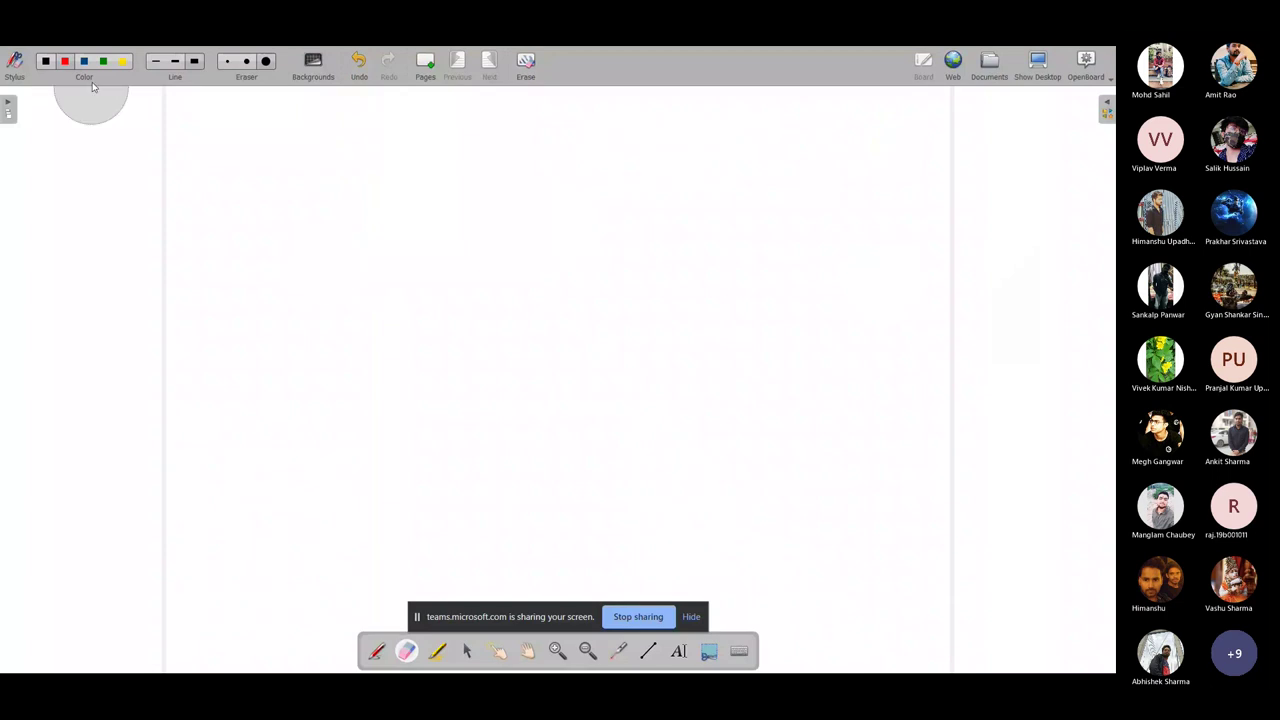
Step: Sketch the beam elevation in red with top bars labelled 2-10 and bottom bars 2-12
{"action": "key", "text": "ctrl+i"}
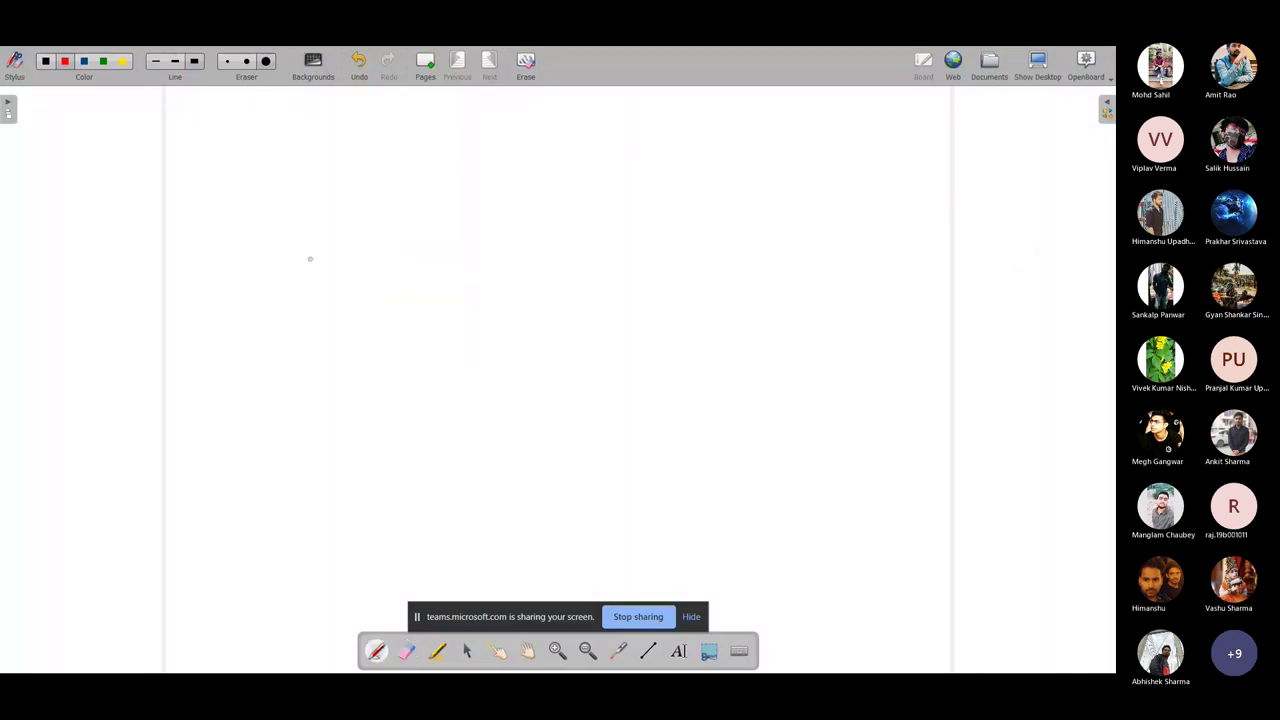
{"action": "mouse_move", "coordinate": [275, 231]}
{"action": "left_mouse_down"}
{"action": "mouse_move", "coordinate": [897, 386]}
{"action": "mouse_move", "coordinate": [319, 400]}
{"action": "mouse_move", "coordinate": [246, 280]}
{"action": "mouse_move", "coordinate": [295, 233]}
{"action": "mouse_move", "coordinate": [350, 261]}
{"action": "mouse_move", "coordinate": [866, 265]}
{"action": "left_mouse_up"}
{"action": "left_click_drag", "start_coordinate": [688, 262], "coordinate": [790, 172]}
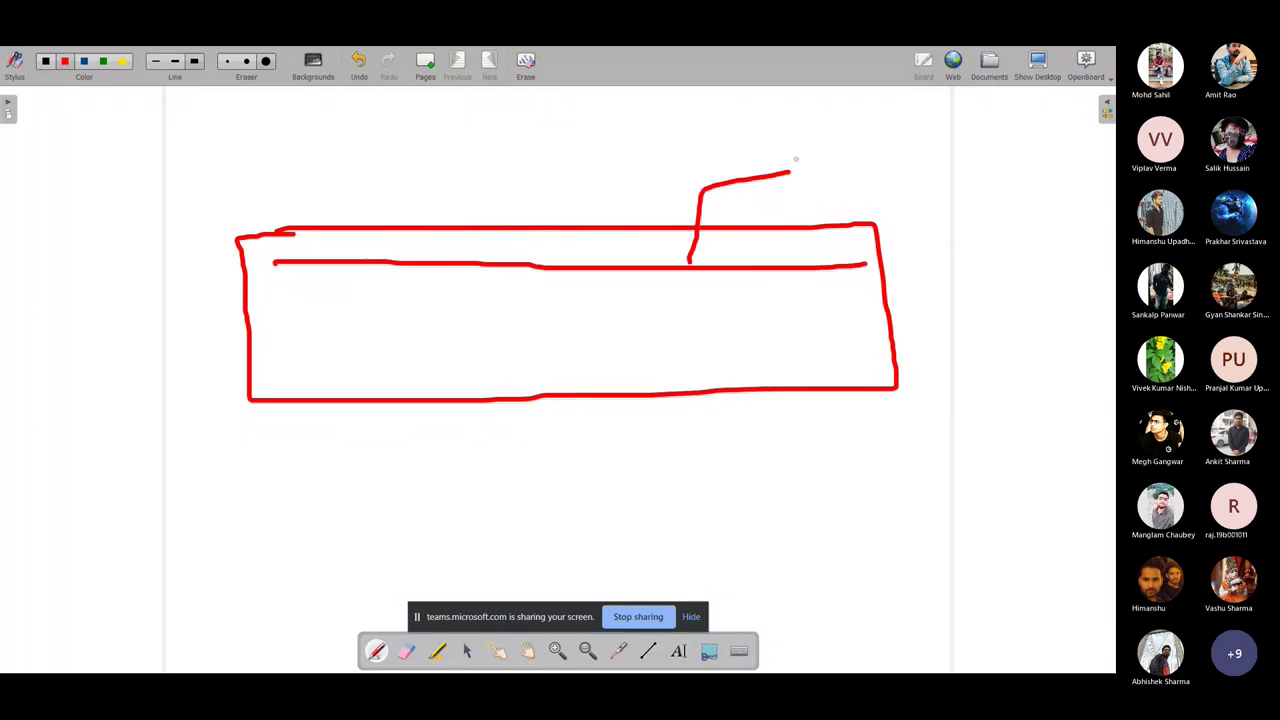
{"action": "mouse_move", "coordinate": [810, 128]}
{"action": "left_mouse_down"}
{"action": "mouse_move", "coordinate": [841, 156]}
{"action": "mouse_move", "coordinate": [868, 136]}
{"action": "left_mouse_up"}
{"action": "mouse_move", "coordinate": [876, 128]}
{"action": "left_mouse_down"}
{"action": "mouse_move", "coordinate": [898, 160]}
{"action": "mouse_move", "coordinate": [906, 126]}
{"action": "left_mouse_up"}
{"action": "mouse_move", "coordinate": [280, 365]}
{"action": "left_mouse_down"}
{"action": "mouse_move", "coordinate": [744, 370]}
{"action": "mouse_move", "coordinate": [808, 436]}
{"action": "mouse_move", "coordinate": [829, 513]}
{"action": "left_mouse_up"}
{"action": "mouse_move", "coordinate": [827, 504]}
{"action": "left_mouse_down"}
{"action": "mouse_move", "coordinate": [858, 496]}
{"action": "mouse_move", "coordinate": [905, 511]}
{"action": "mouse_move", "coordinate": [1001, 492]}
{"action": "left_mouse_up"}
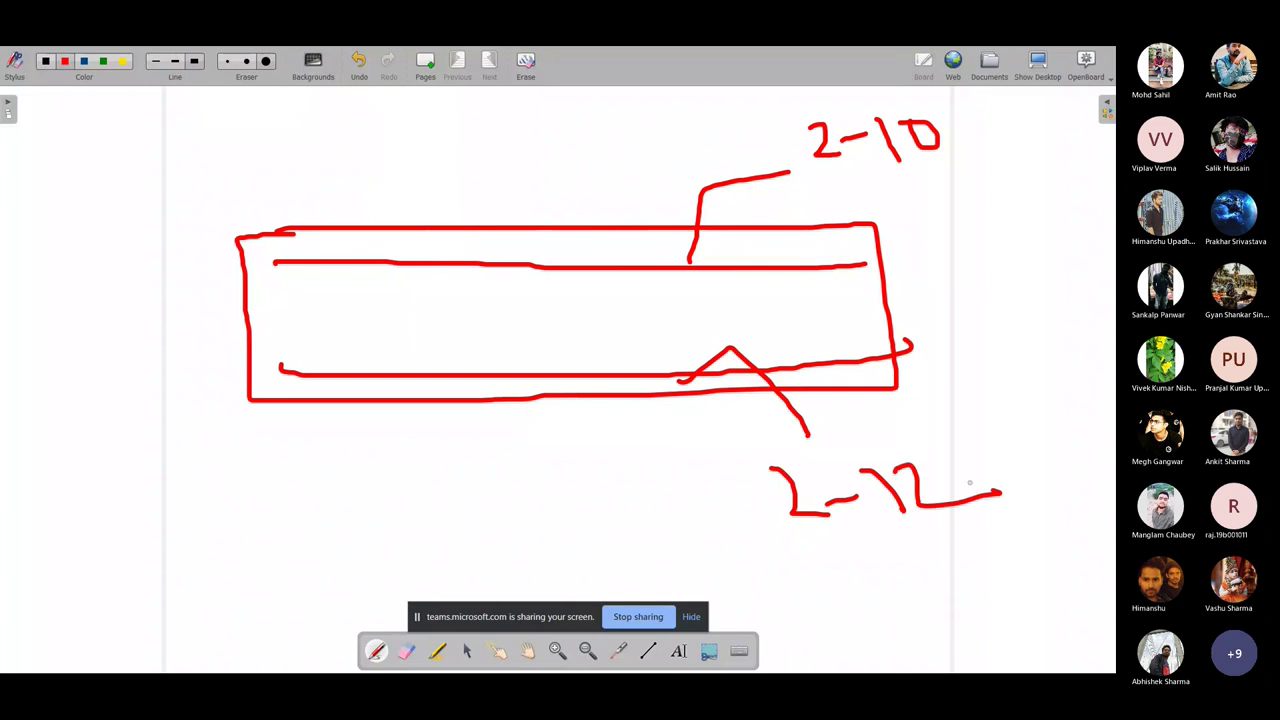
Step: Sketch the cross-section with two top and two bottom bars, then return to STAAD
{"action": "mouse_move", "coordinate": [54, 188]}
{"action": "left_mouse_down"}
{"action": "mouse_move", "coordinate": [78, 405]}
{"action": "mouse_move", "coordinate": [114, 183]}
{"action": "mouse_move", "coordinate": [64, 183]}
{"action": "mouse_move", "coordinate": [84, 222]}
{"action": "mouse_move", "coordinate": [121, 224]}
{"action": "mouse_move", "coordinate": [94, 210]}
{"action": "left_mouse_up"}
{"action": "mouse_move", "coordinate": [165, 210]}
{"action": "left_mouse_down"}
{"action": "mouse_move", "coordinate": [180, 214]}
{"action": "mouse_move", "coordinate": [168, 208]}
{"action": "left_mouse_up"}
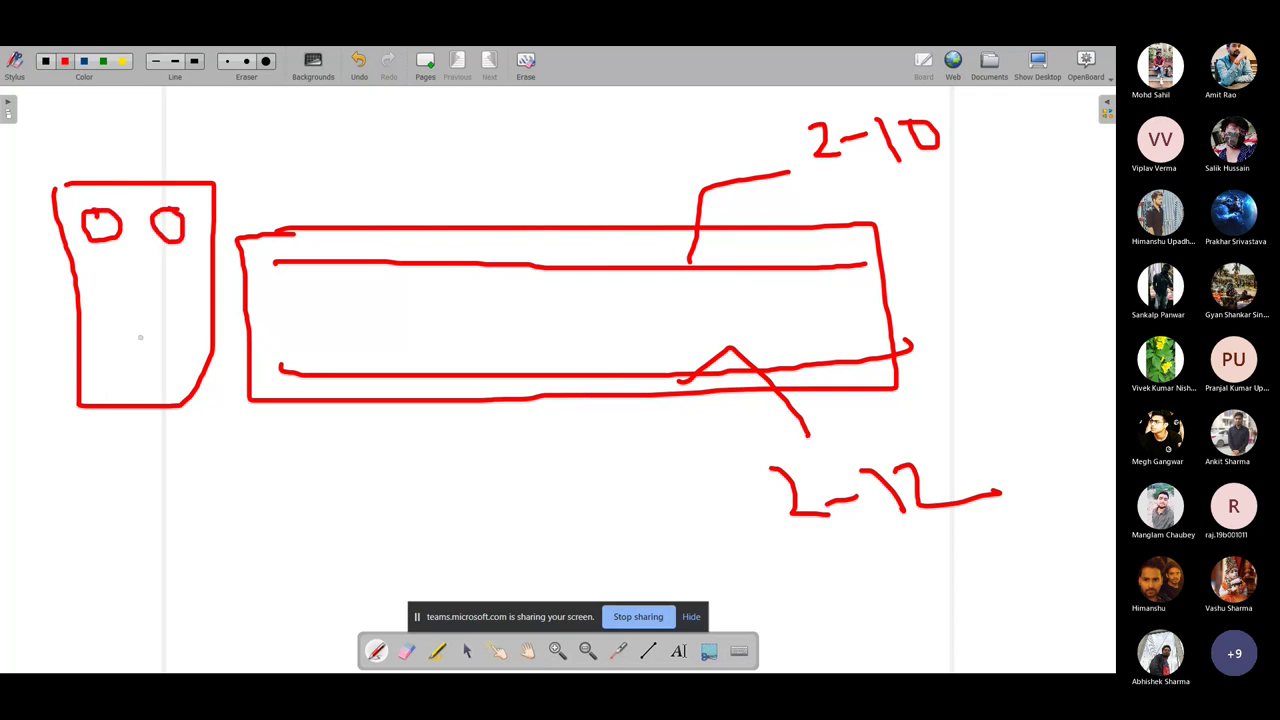
{"action": "mouse_move", "coordinate": [97, 376]}
{"action": "left_mouse_down"}
{"action": "mouse_move", "coordinate": [126, 356]}
{"action": "mouse_move", "coordinate": [98, 378]}
{"action": "left_mouse_up"}
{"action": "mouse_move", "coordinate": [175, 364]}
{"action": "left_mouse_down"}
{"action": "mouse_move", "coordinate": [172, 392]}
{"action": "mouse_move", "coordinate": [172, 360]}
{"action": "left_mouse_up"}
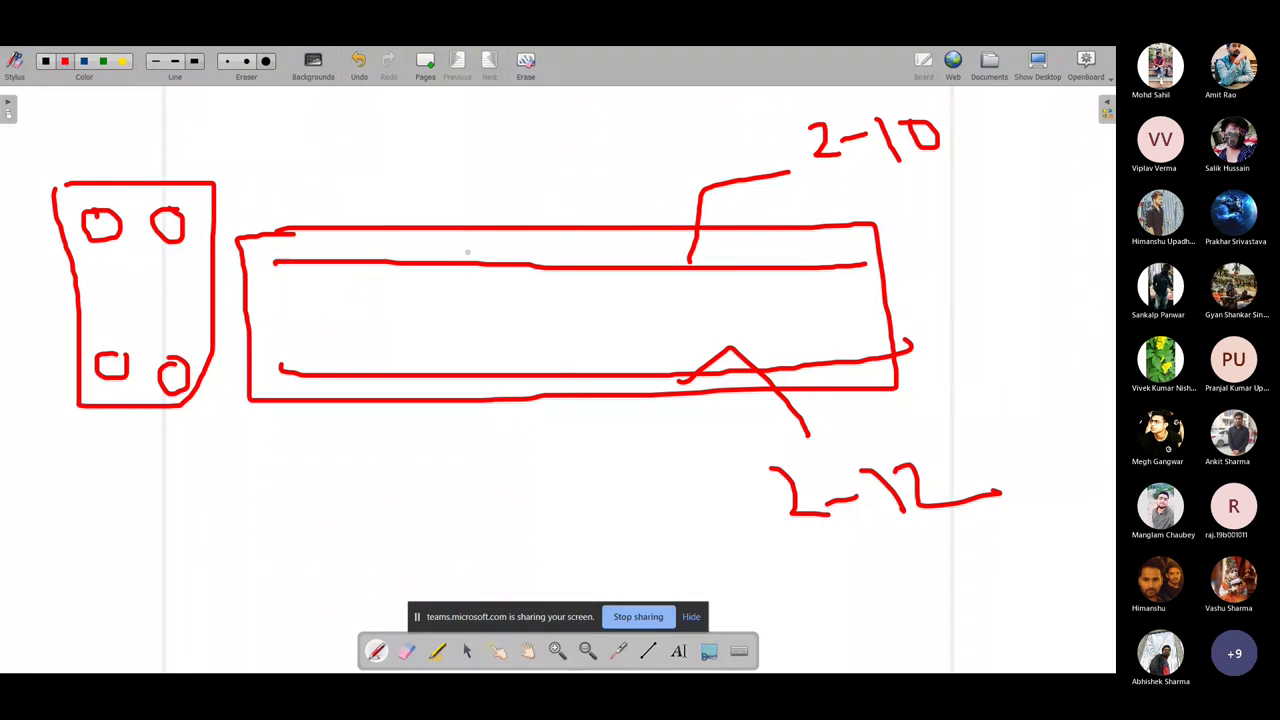
{"action": "left_click", "coordinate": [1031, 77]}
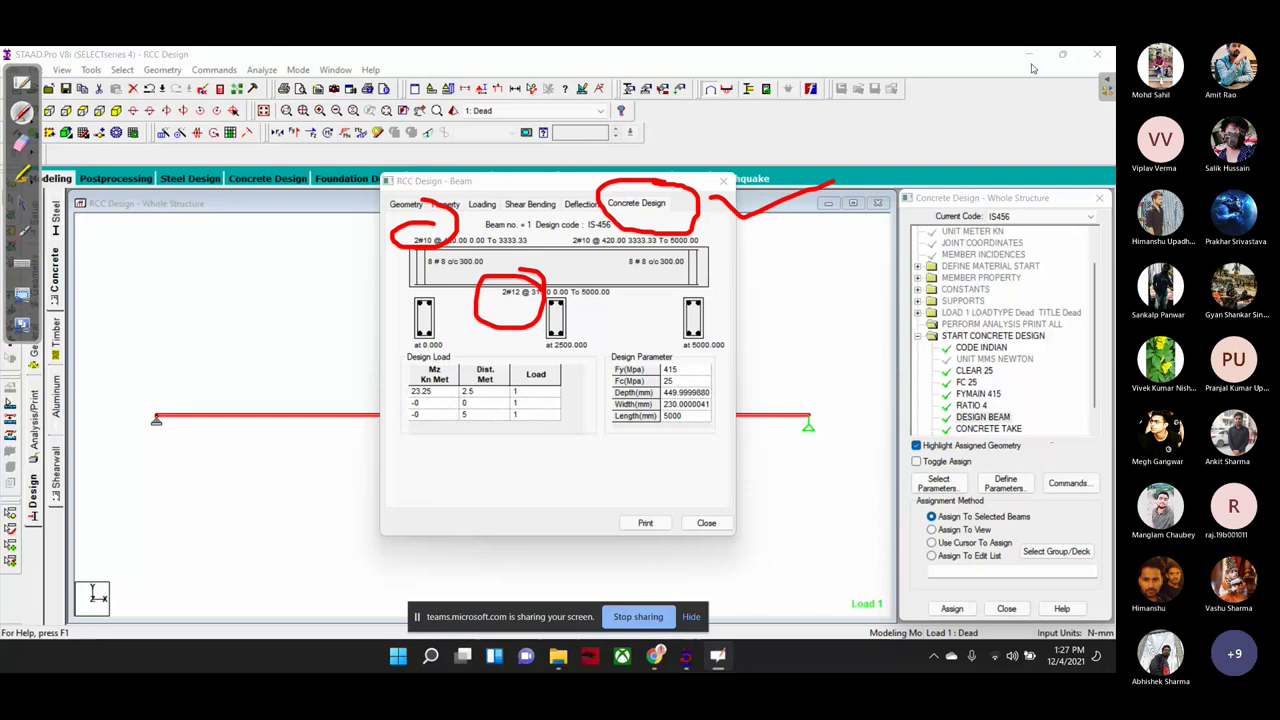
Step: Change the Rect 0.45x0.23 section depth YD to 100 mm and assign it to beam 1
{"action": "key", "text": "Delete"}
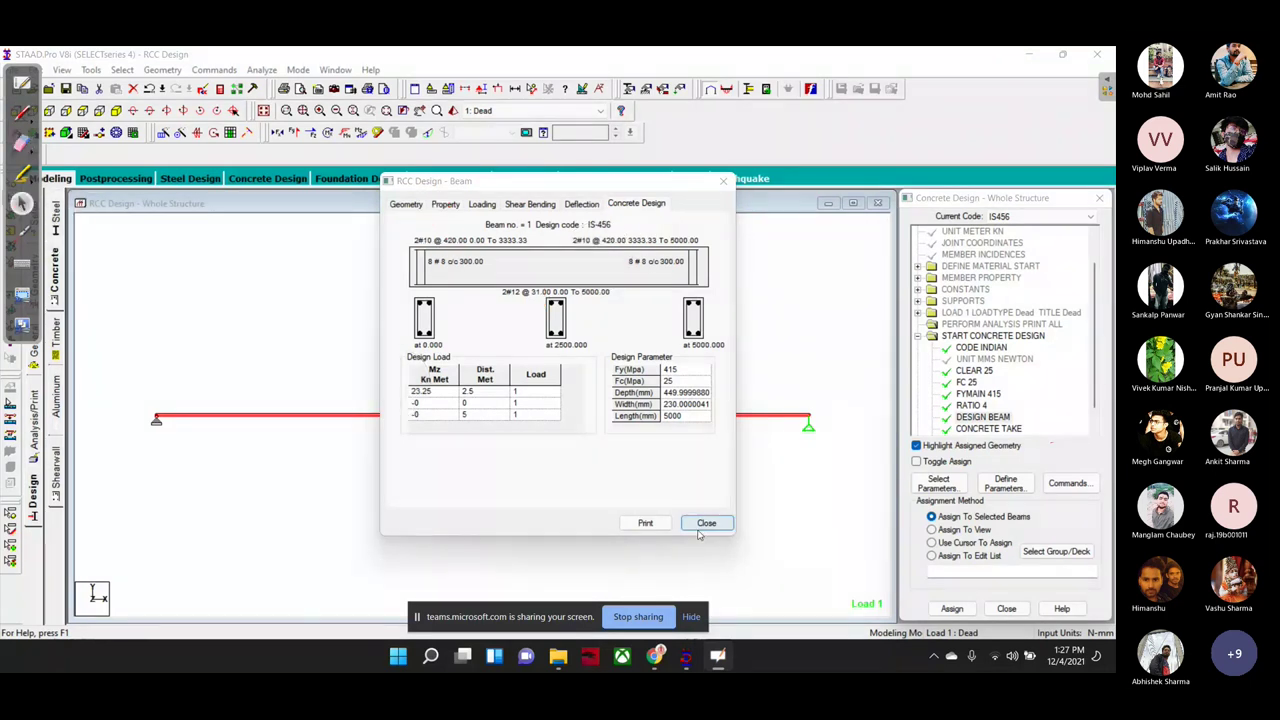
{"action": "left_click", "coordinate": [22, 203]}
{"action": "left_click", "coordinate": [33, 358]}
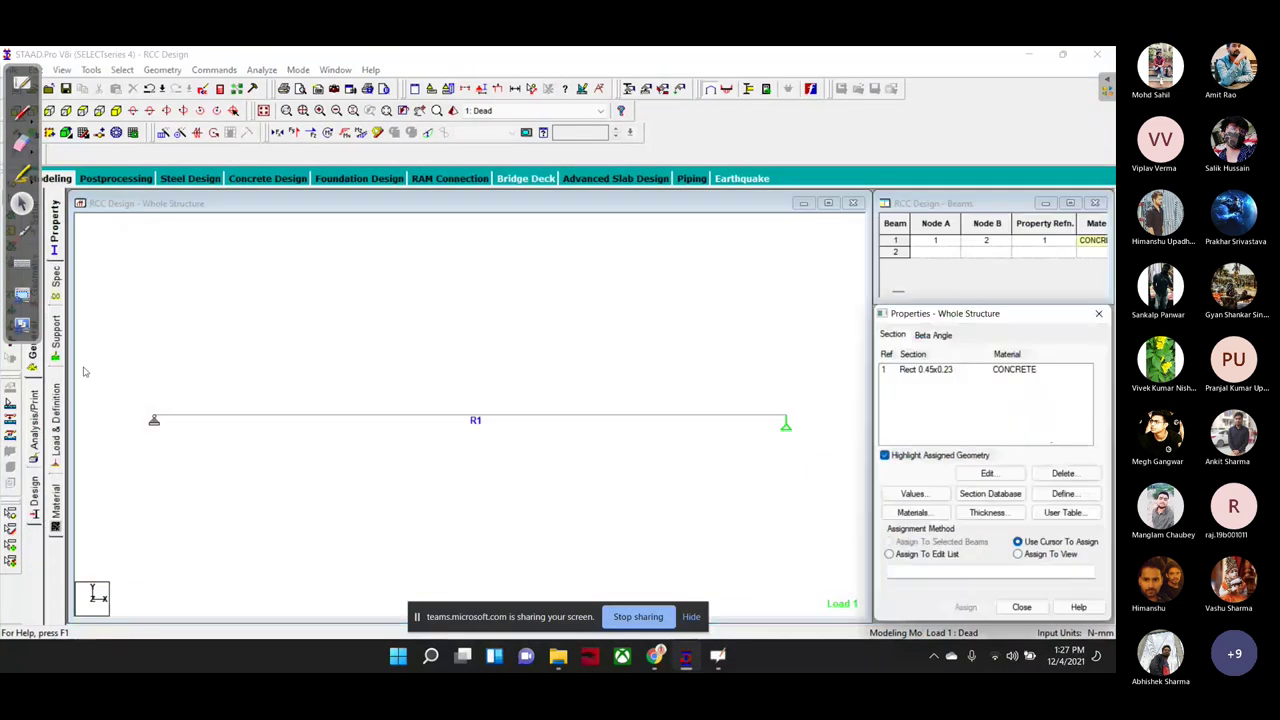
{"action": "double_click", "coordinate": [930, 370]}
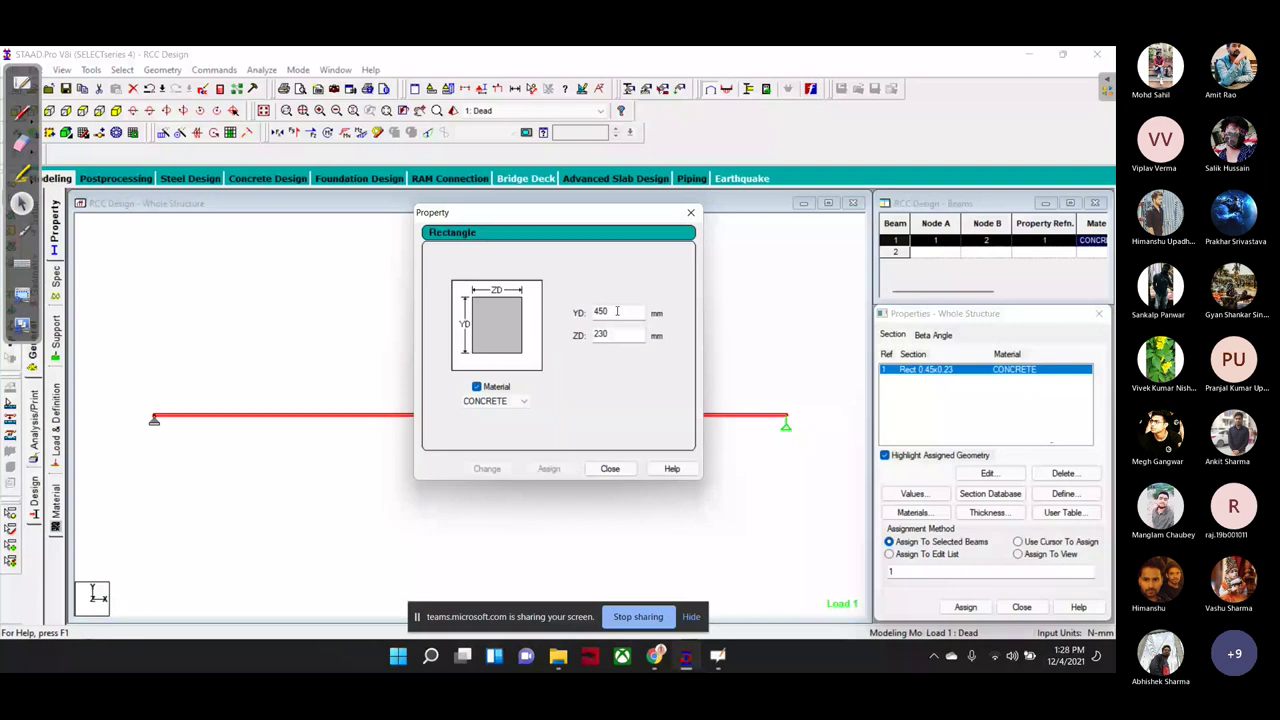
{"action": "type", "text": "100"}
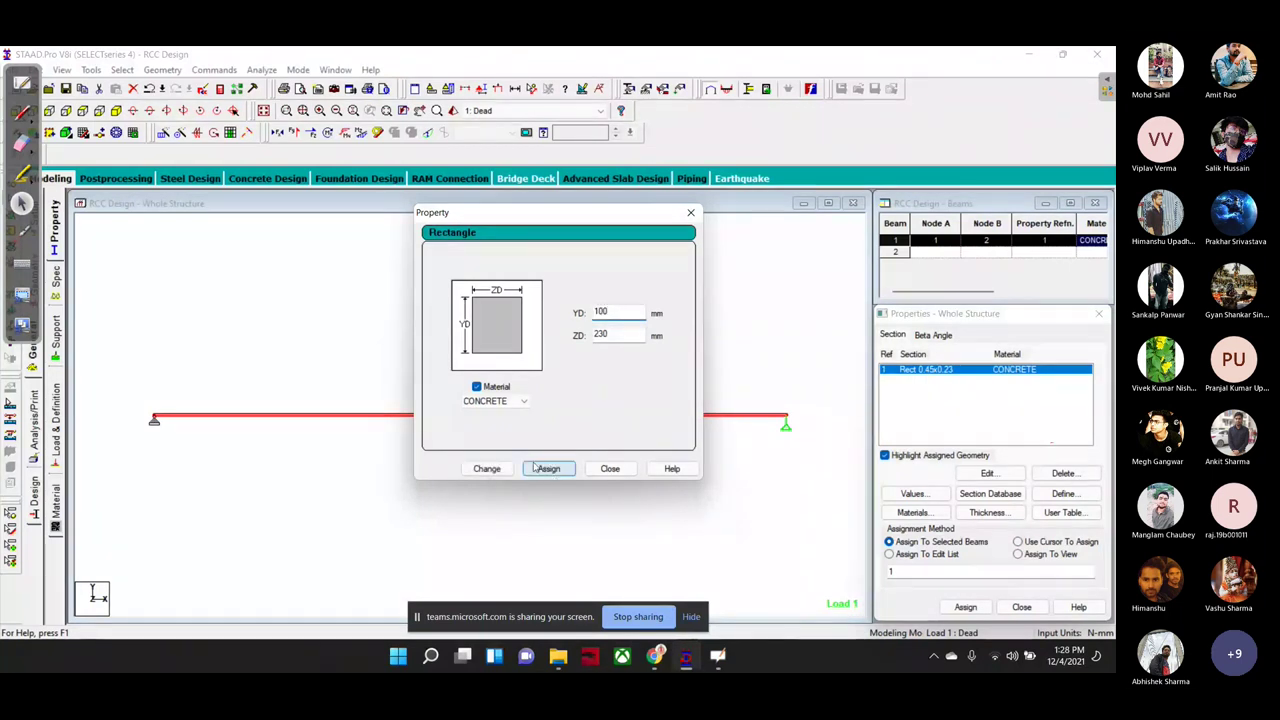
{"action": "left_click", "coordinate": [536, 468]}
{"action": "key", "text": "Return"}
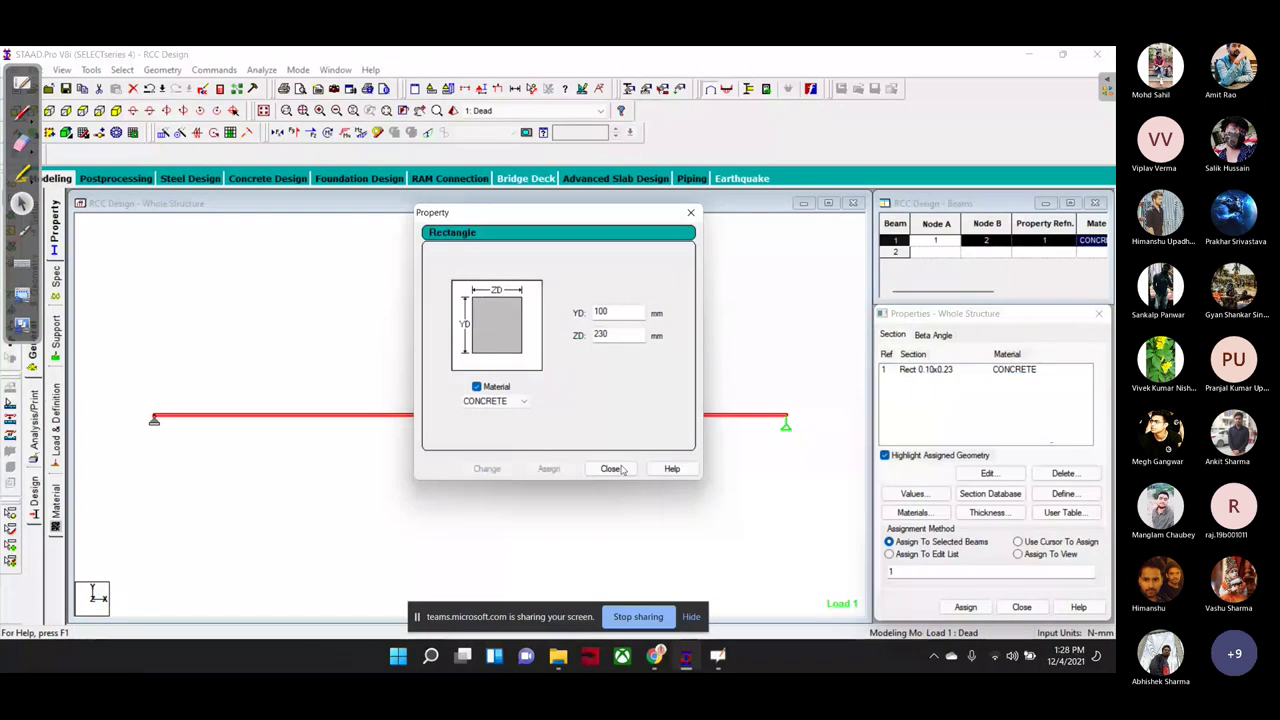
{"action": "left_click", "coordinate": [611, 468]}
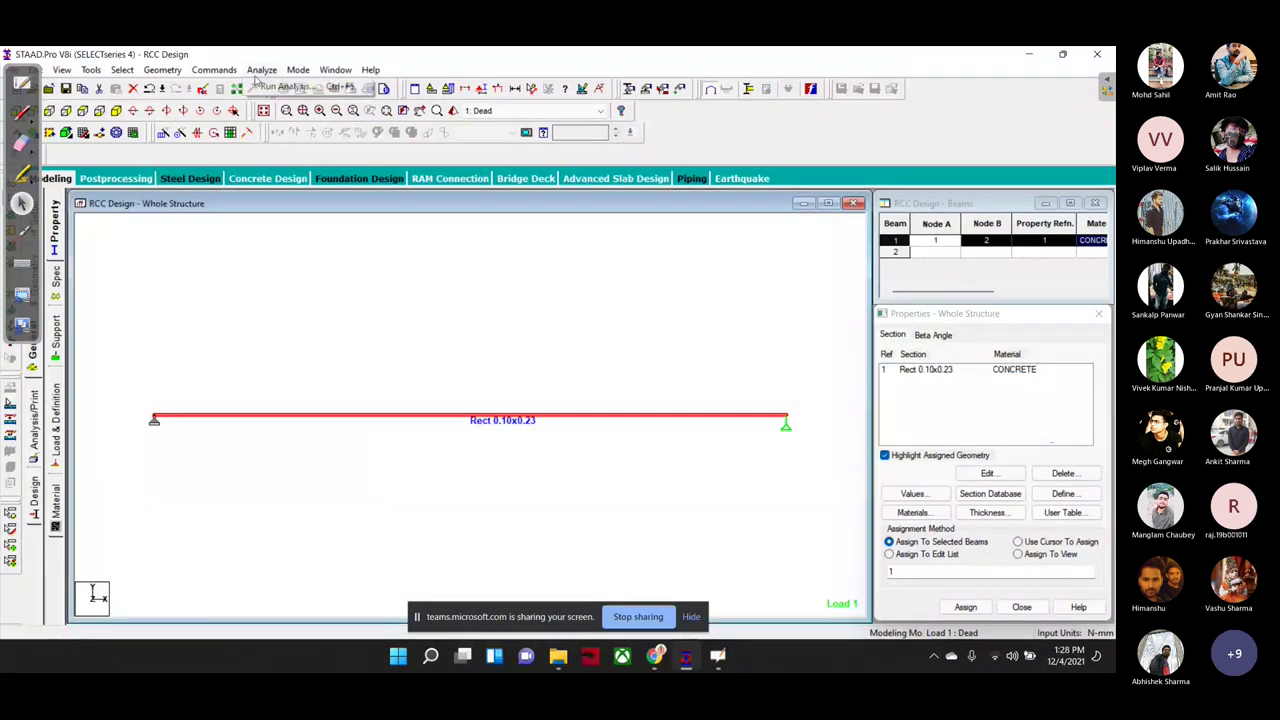
Step: Rerun the analysis and design with the 230×100 mm section
{"action": "left_click", "coordinate": [256, 82]}
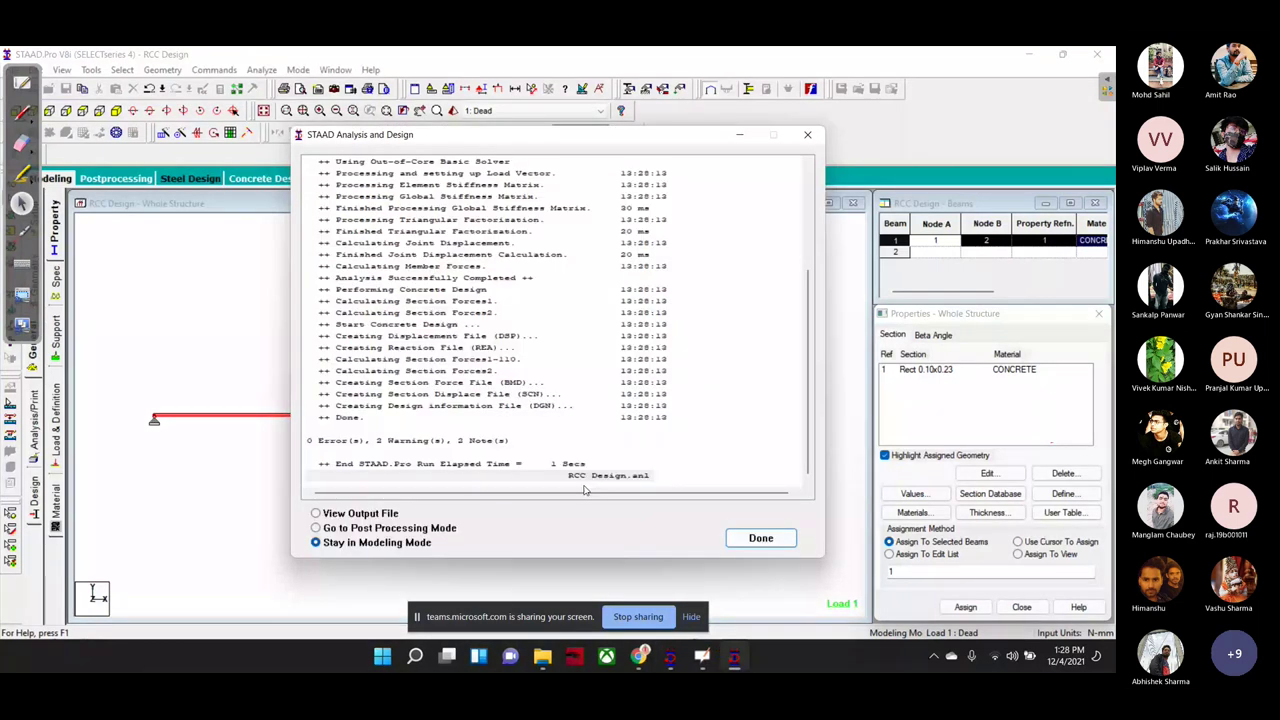
{"action": "key", "text": "Return"}
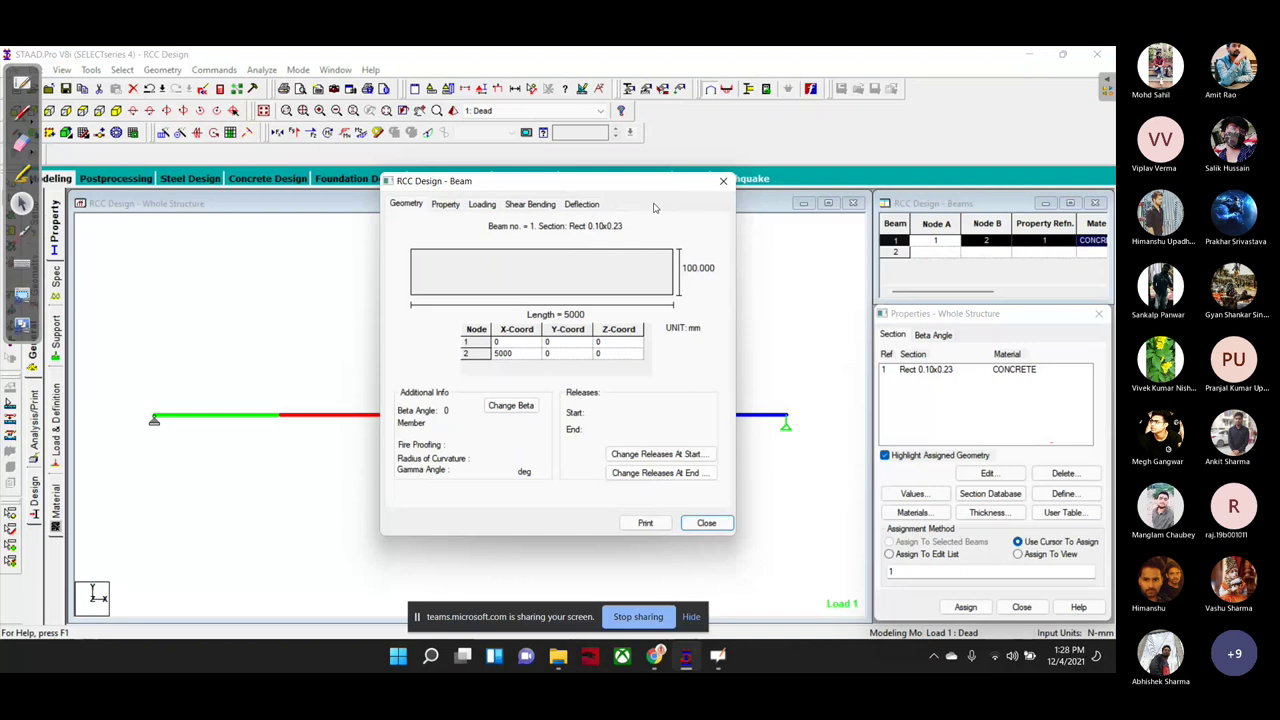
{"action": "key", "text": "Return"}
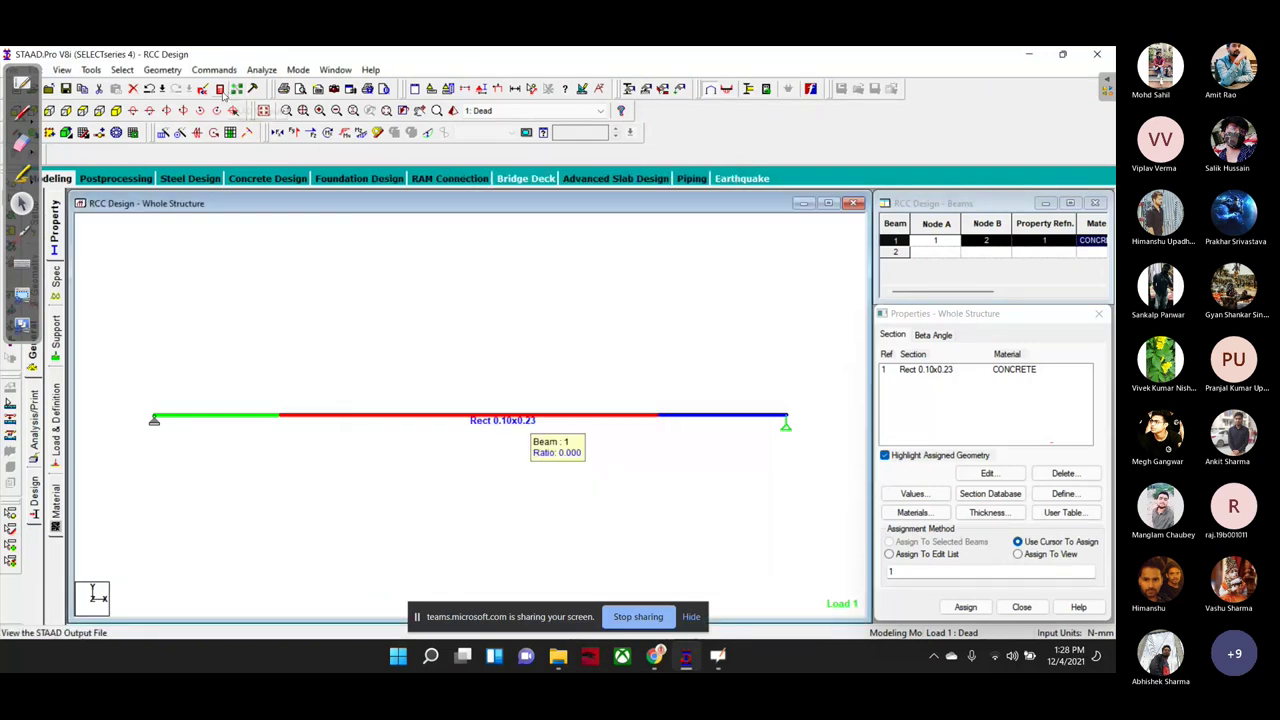
Step: Review the CONCRETE DESIGN output showing the section exceeds maximum tensile steel %, then close it
{"action": "left_click", "coordinate": [221, 90]}
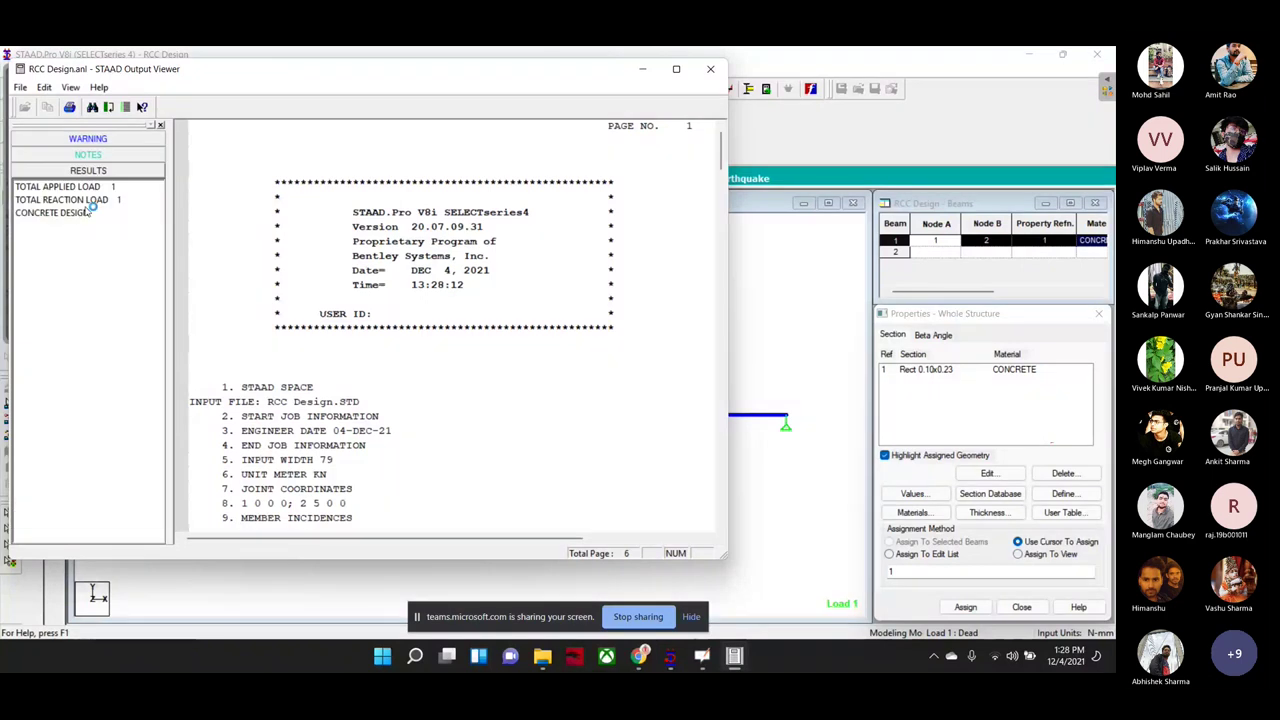
{"action": "left_click", "coordinate": [86, 211]}
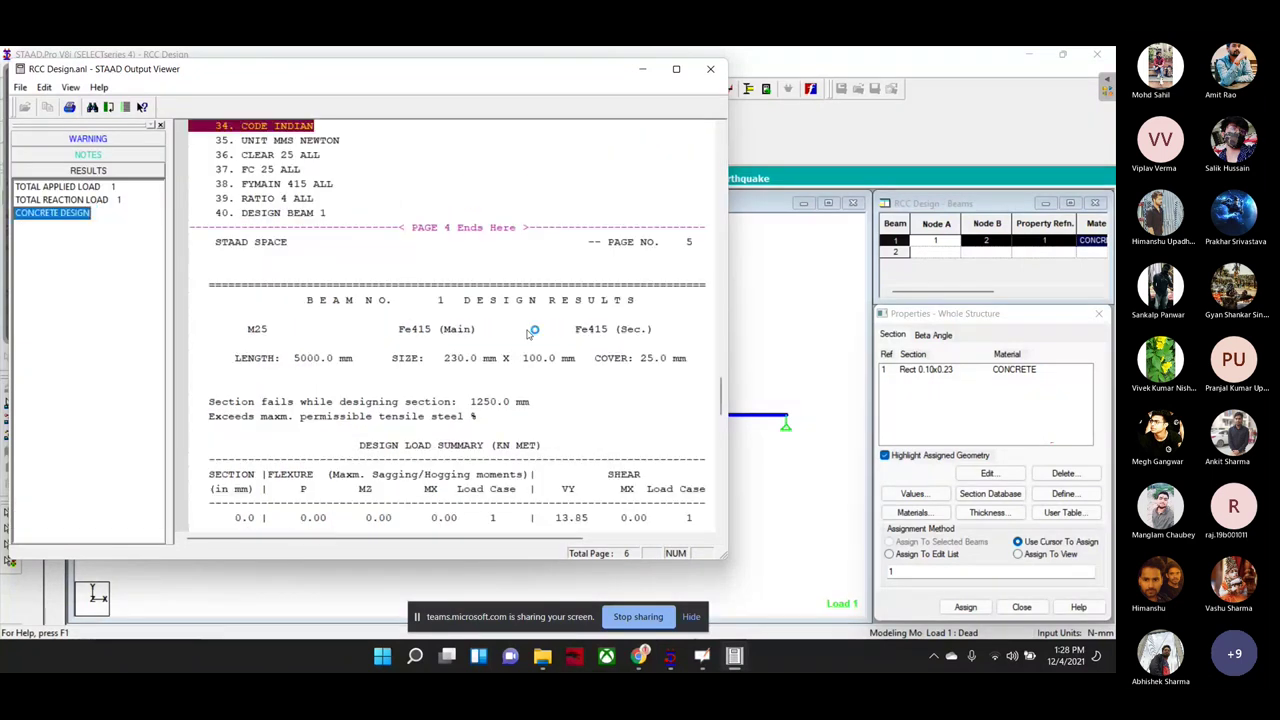
{"action": "scroll", "coordinate": [528, 333], "scroll_direction": "down", "scroll_amount": 1}
{"action": "left_click_drag", "start_coordinate": [400, 68], "coordinate": [618, 70]}
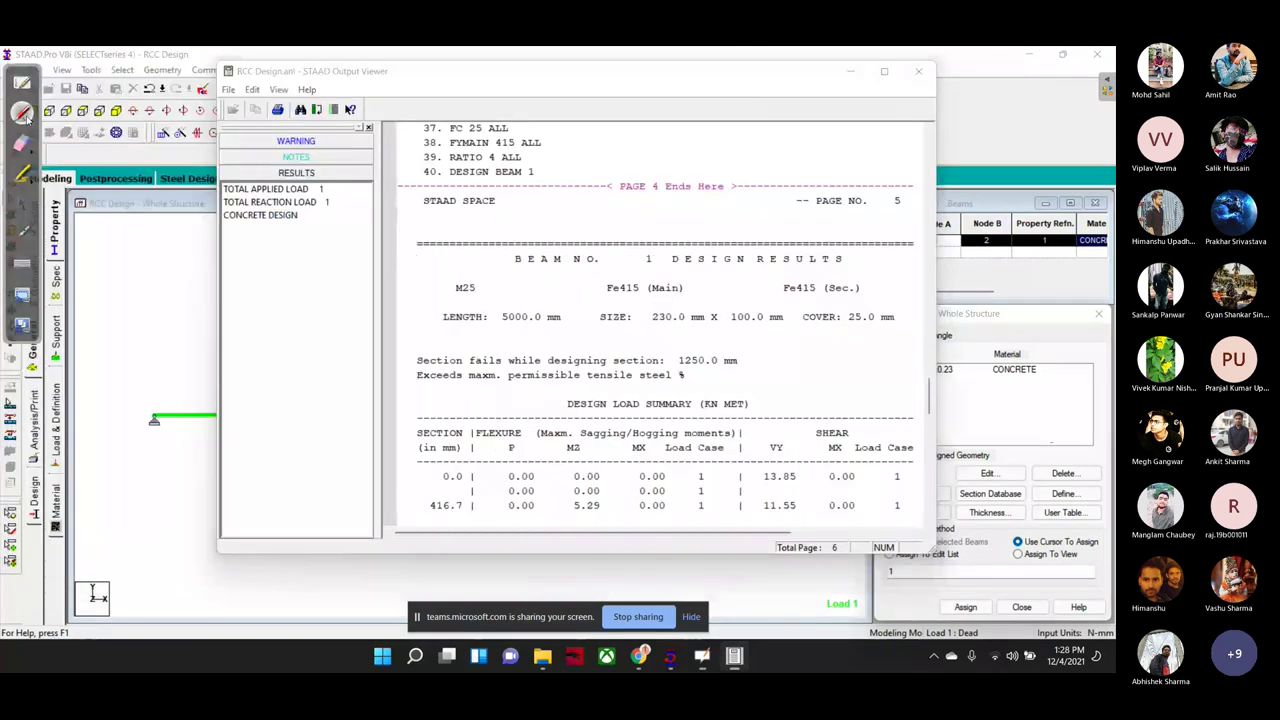
{"action": "left_click_drag", "start_coordinate": [672, 335], "coordinate": [660, 362]}
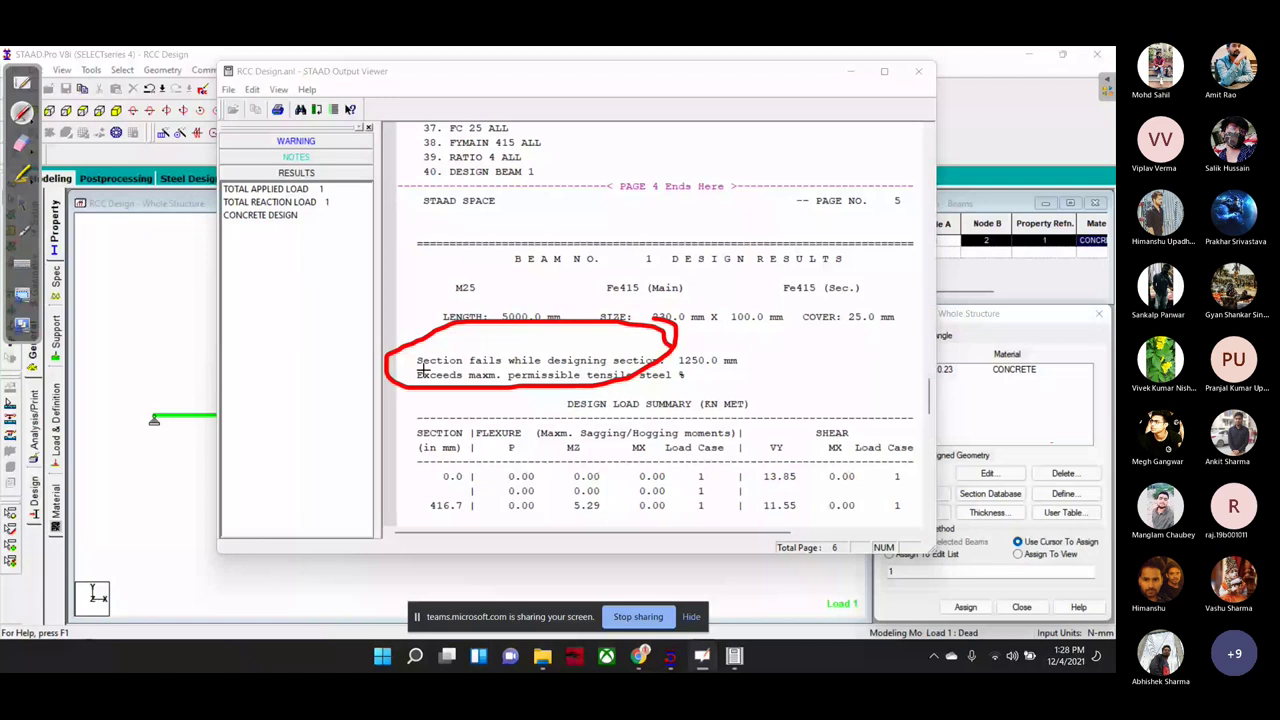
{"action": "left_click_drag", "start_coordinate": [422, 370], "coordinate": [519, 361]}
{"action": "left_click", "coordinate": [22, 143]}
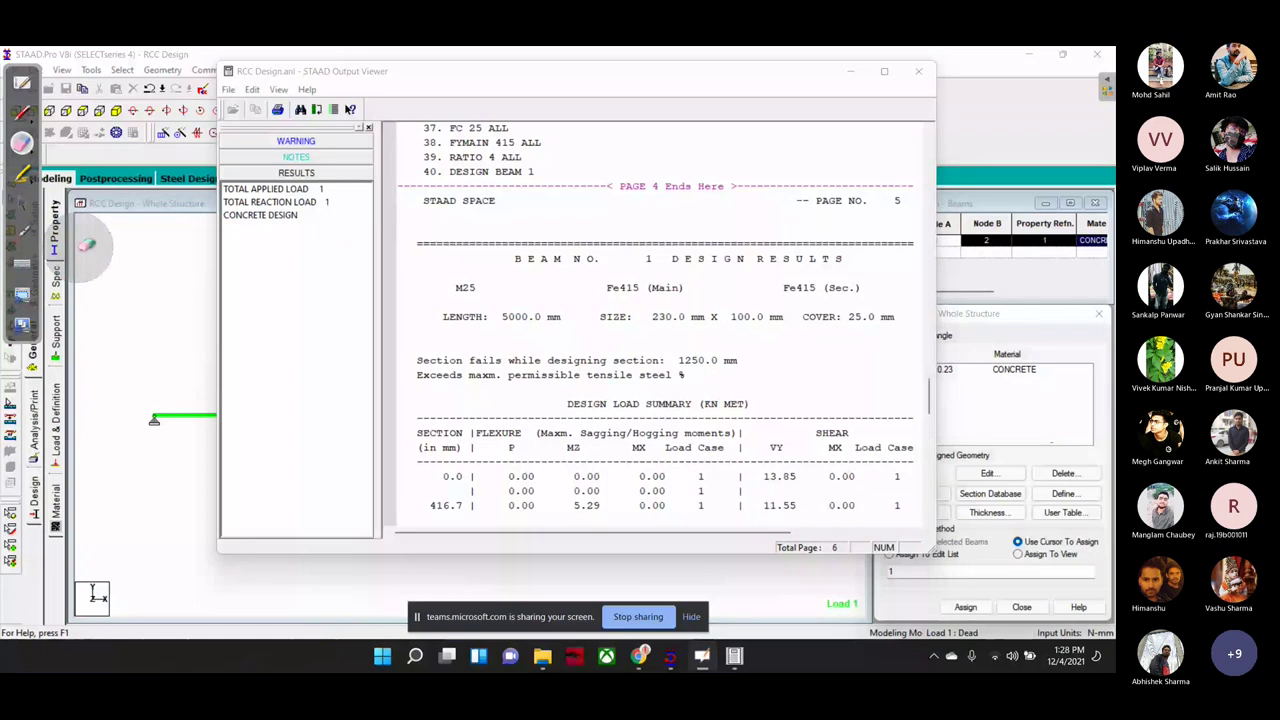
{"action": "left_click", "coordinate": [918, 71]}
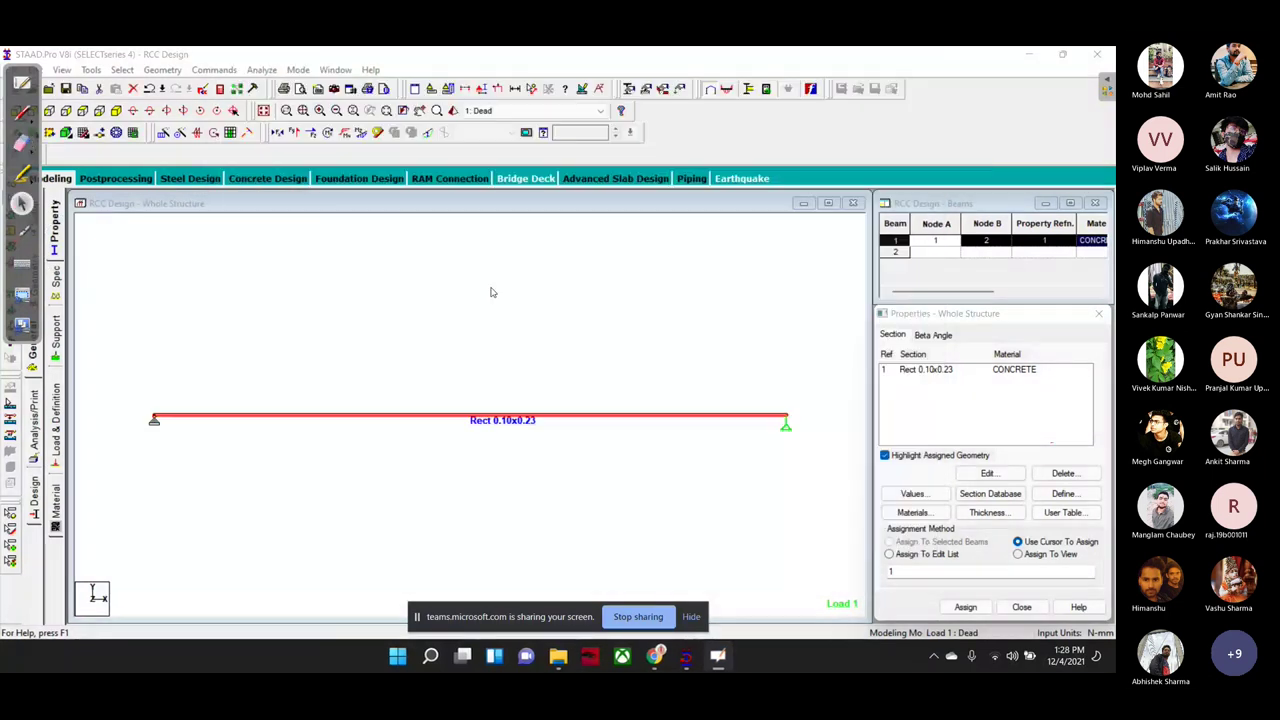
{"action": "double_click", "coordinate": [918, 372]}
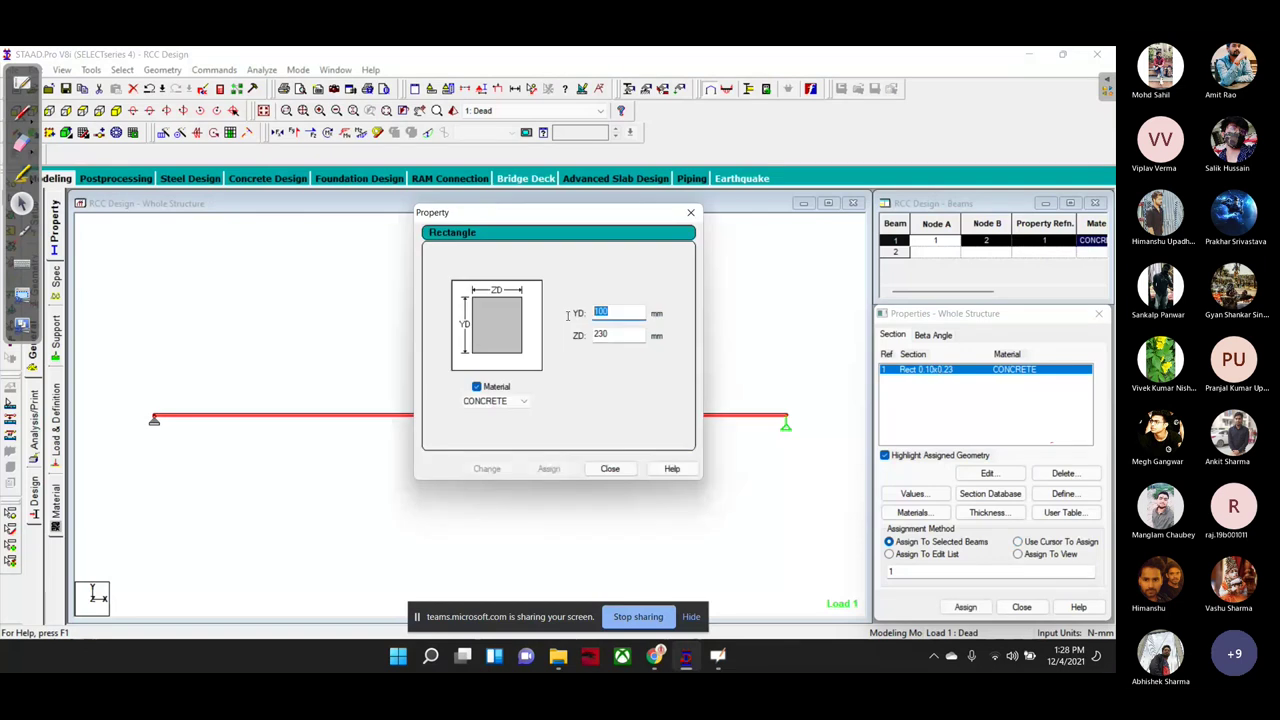
Step: Restore YD to 450 mm, save and rerun the analysis, and open the new output file
{"action": "type", "text": "450"}
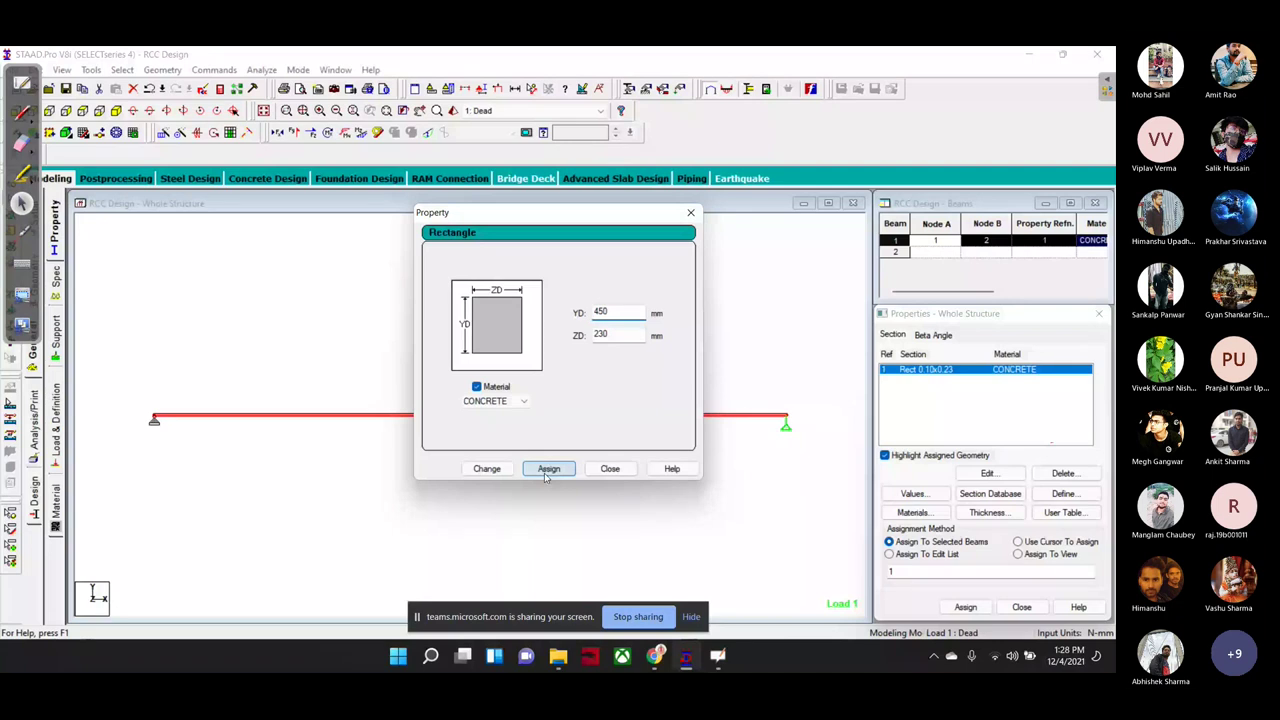
{"action": "left_click", "coordinate": [548, 469]}
{"action": "left_click", "coordinate": [285, 87]}
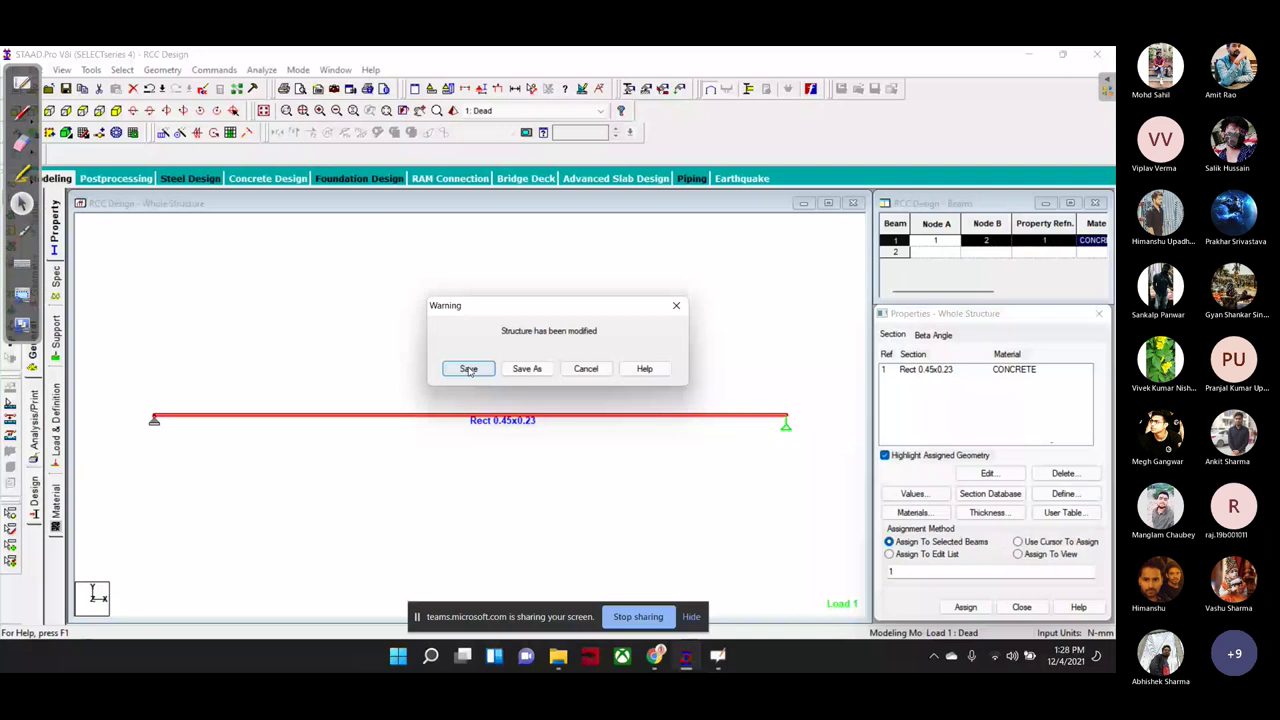
{"action": "left_click", "coordinate": [469, 369]}
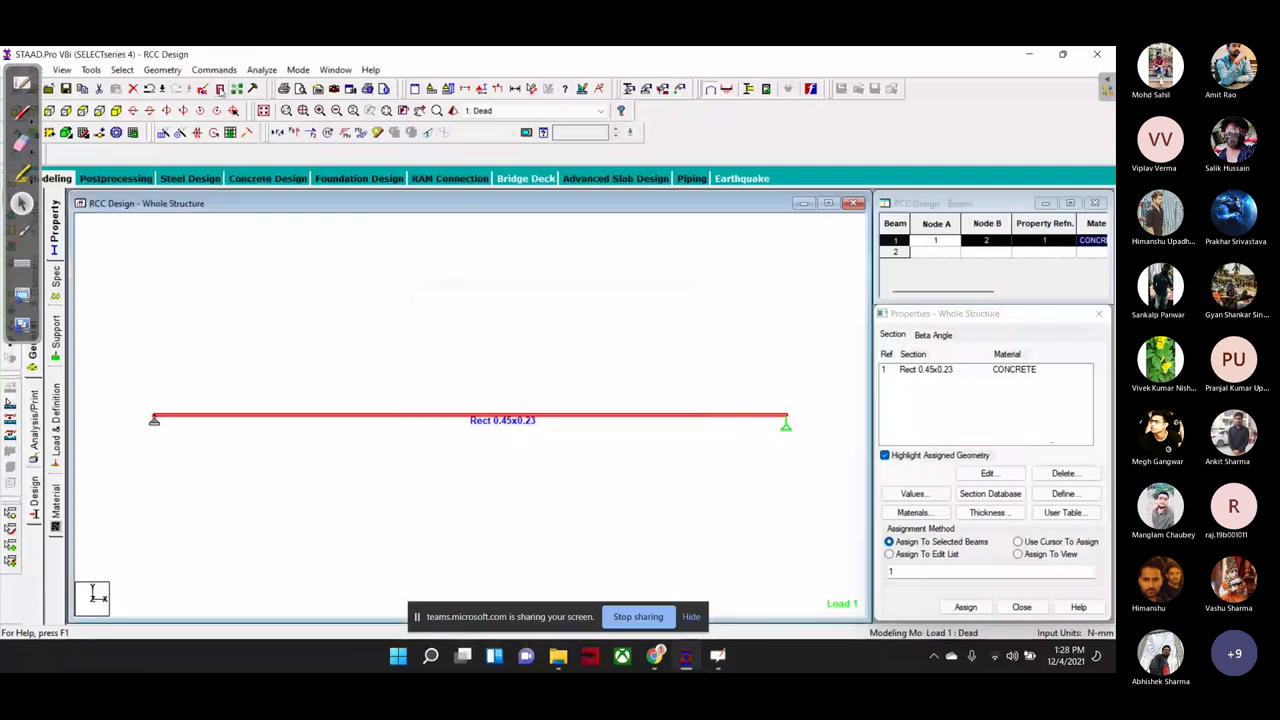
{"action": "left_click", "coordinate": [219, 88]}
{"action": "left_click", "coordinate": [329, 516]}
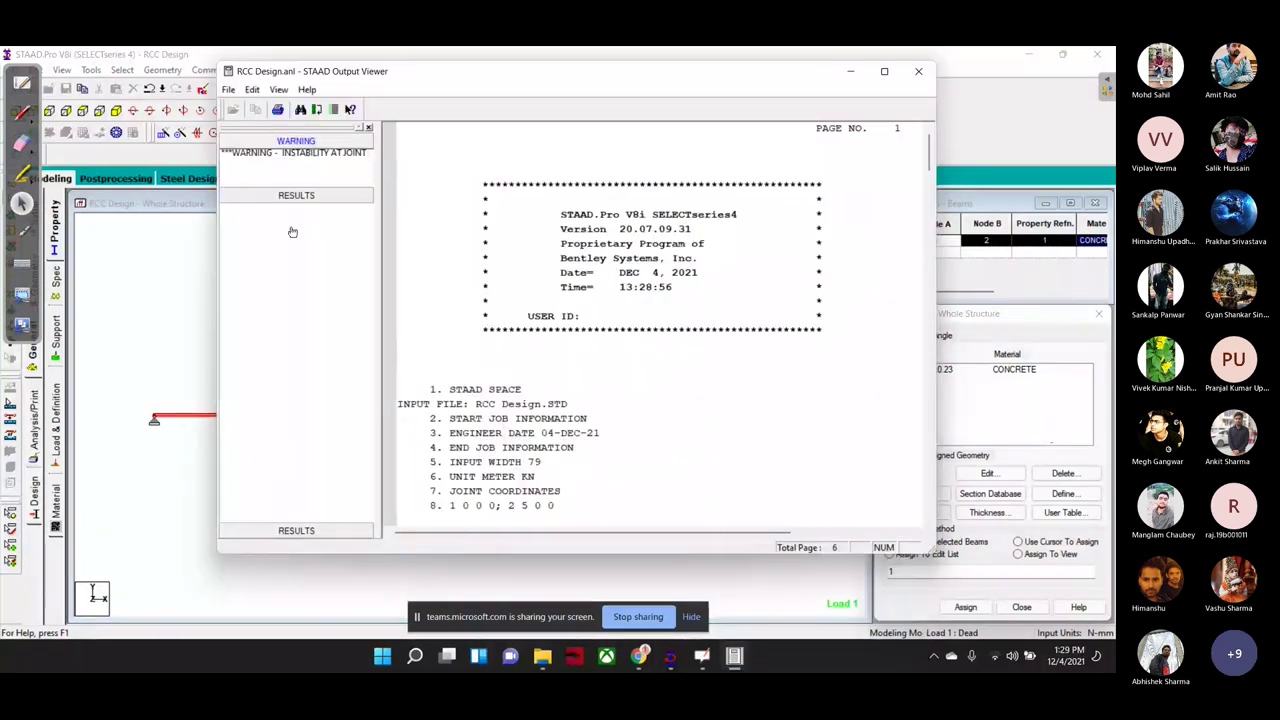
Step: Underline beam 1's data: M25, Fe415, 5000 mm length, 230×450 mm section, 25 mm cover
{"action": "left_click", "coordinate": [292, 232]}
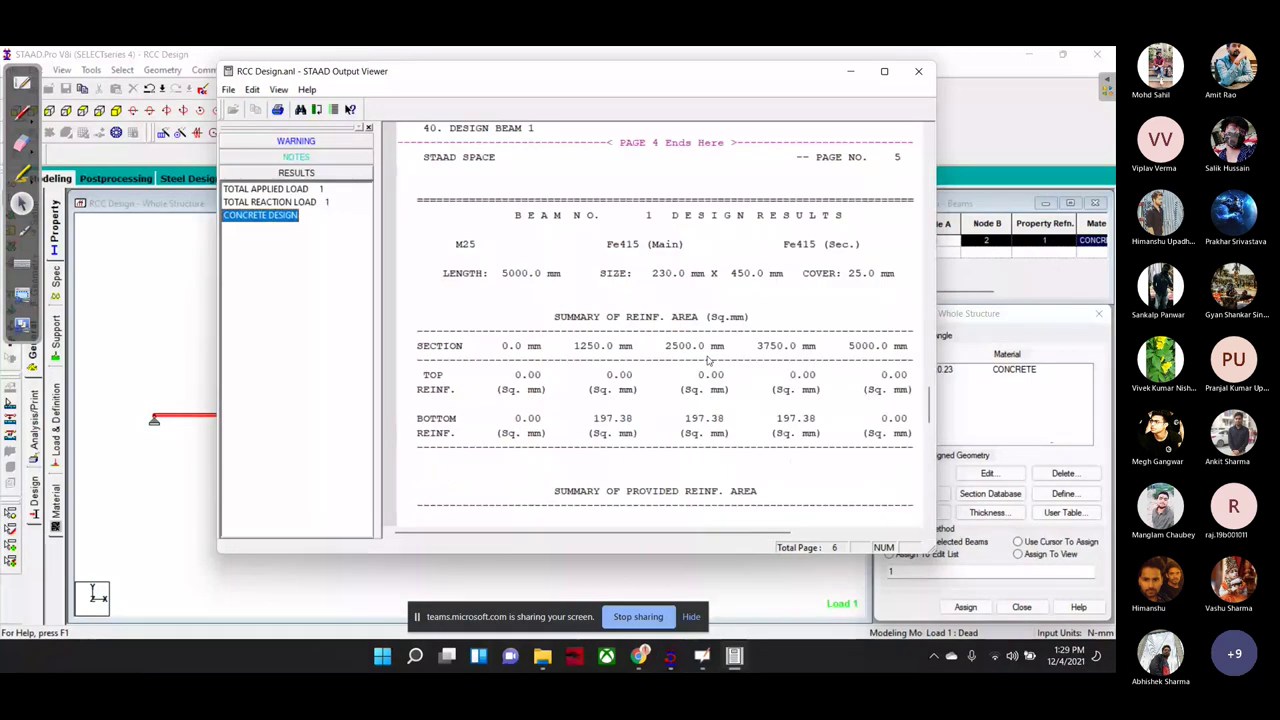
{"action": "left_click", "coordinate": [520, 233]}
{"action": "left_click_drag", "start_coordinate": [520, 233], "coordinate": [660, 230]}
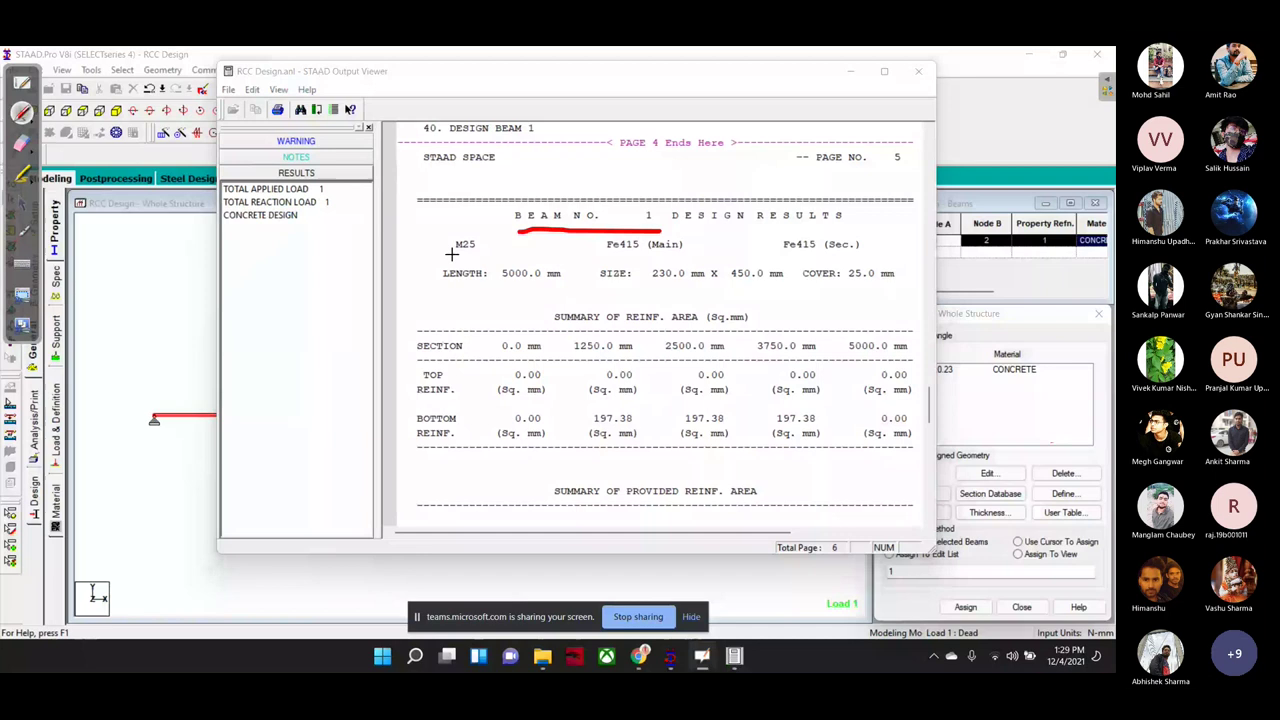
{"action": "left_click_drag", "start_coordinate": [449, 255], "coordinate": [503, 252]}
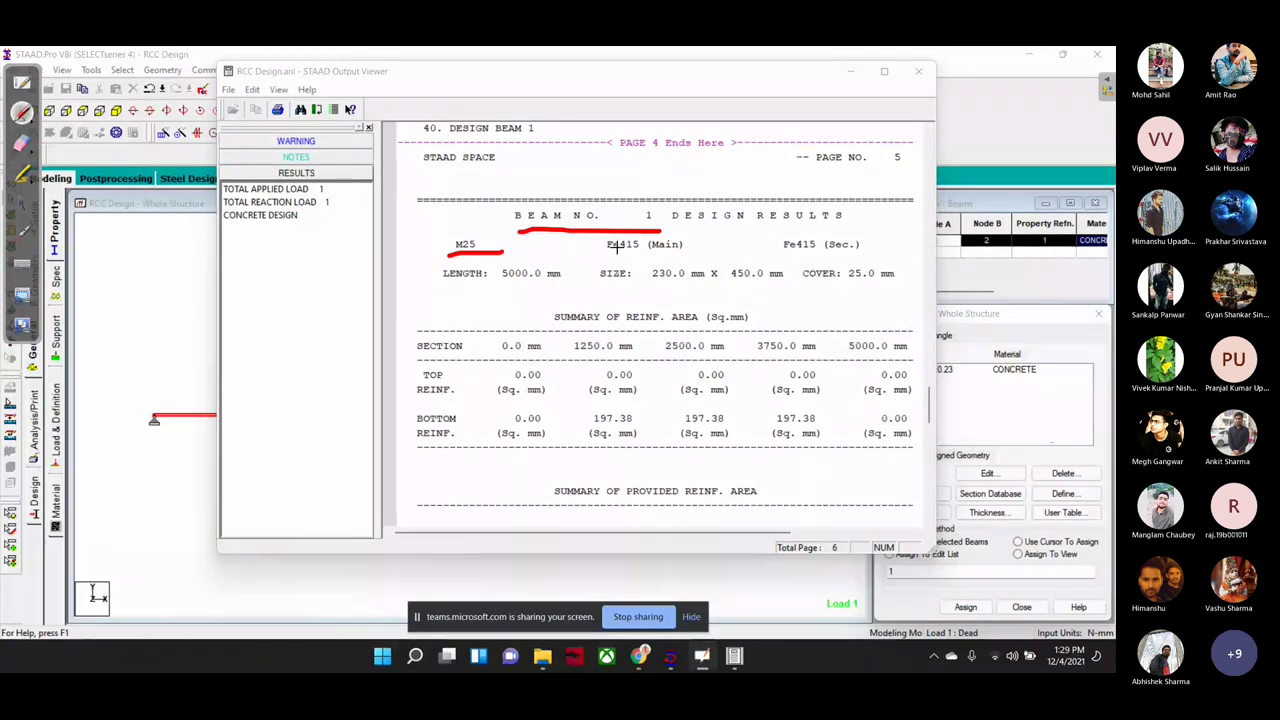
{"action": "left_click_drag", "start_coordinate": [589, 256], "coordinate": [653, 255]}
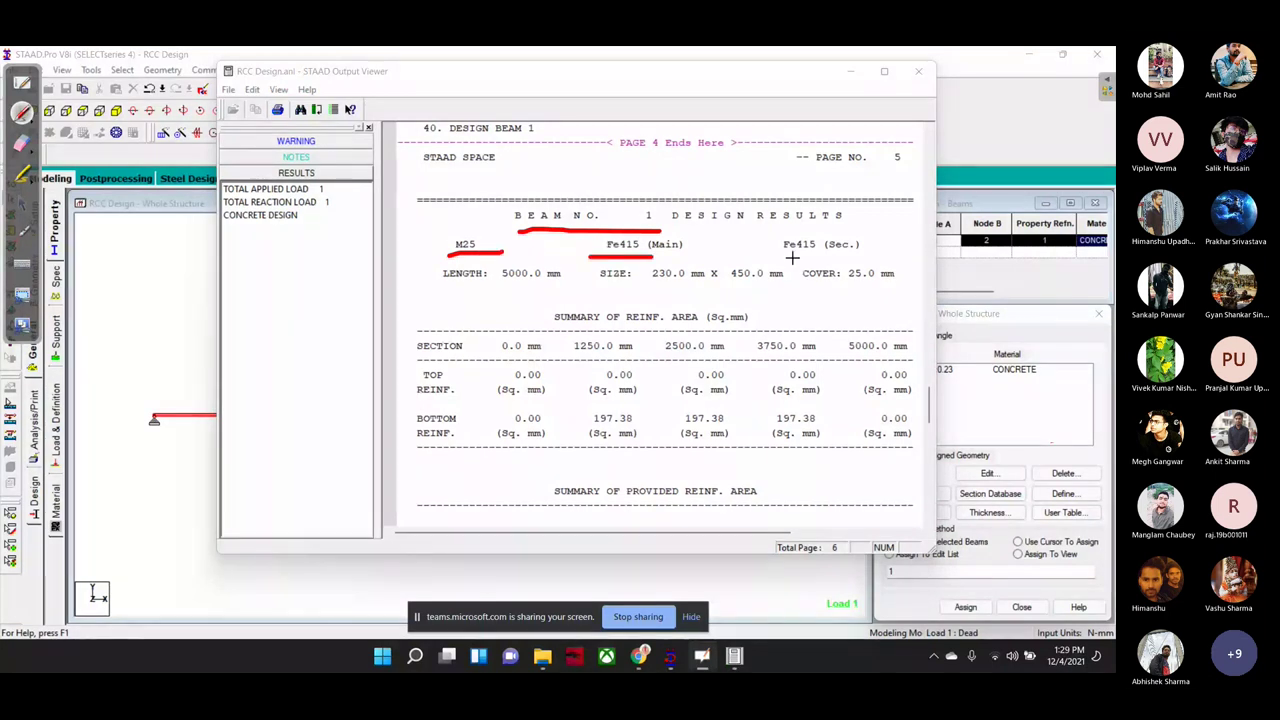
{"action": "left_click_drag", "start_coordinate": [780, 258], "coordinate": [813, 257]}
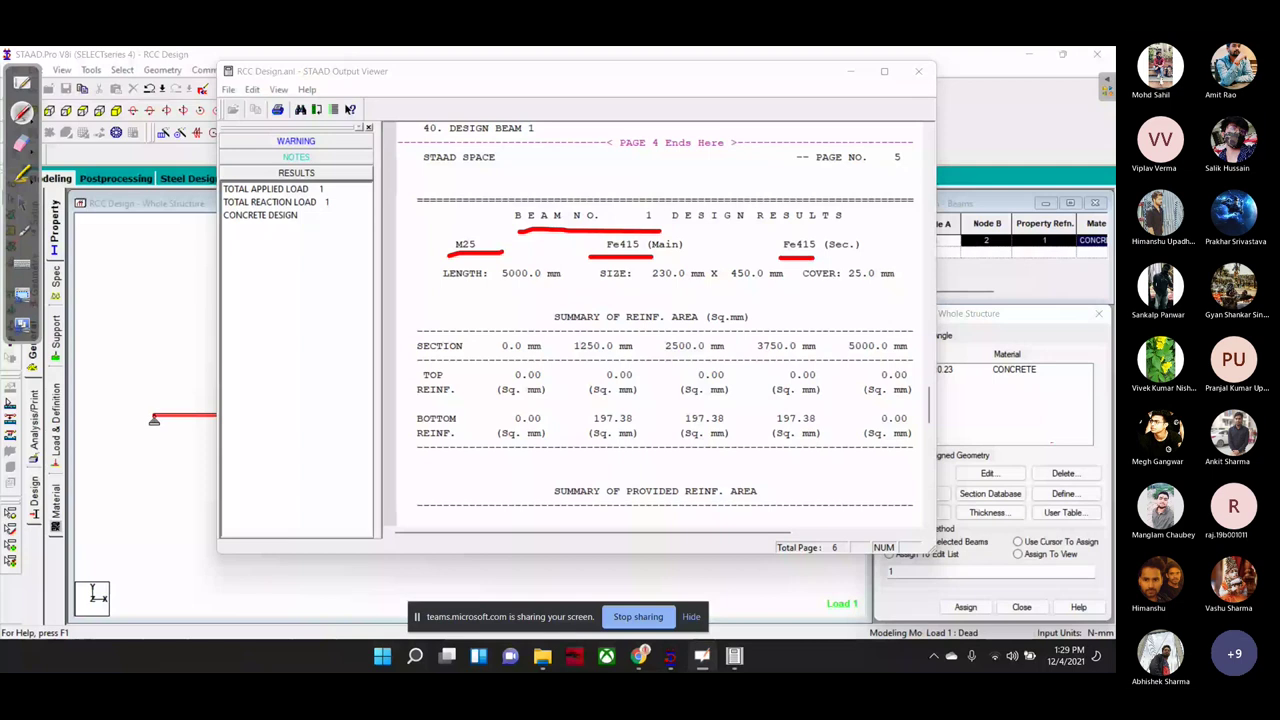
{"action": "left_click_drag", "start_coordinate": [444, 292], "coordinate": [588, 291]}
{"action": "left_click_drag", "start_coordinate": [646, 291], "coordinate": [748, 294]}
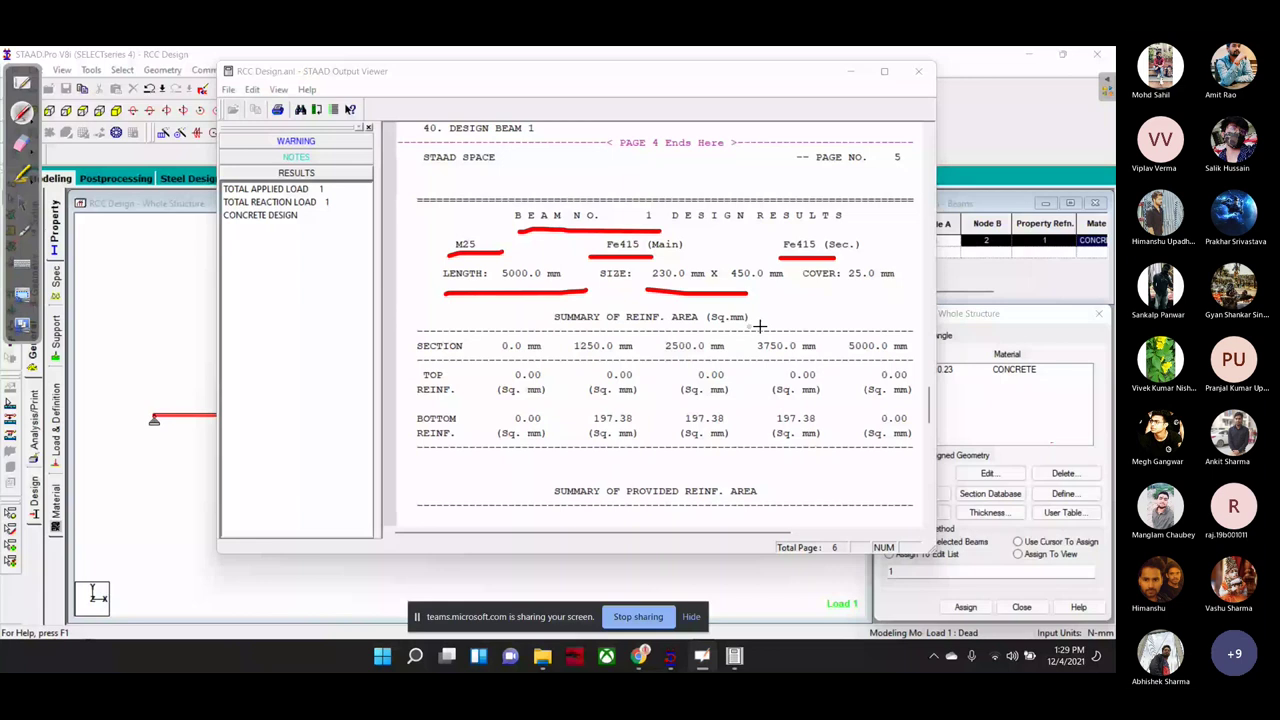
{"action": "left_click_drag", "start_coordinate": [800, 297], "coordinate": [876, 286]}
Step: Mark the zero top and 197.38 sq.mm bottom reinforcement, erase the ink, and close the report
{"action": "left_click_drag", "start_coordinate": [480, 398], "coordinate": [928, 370]}
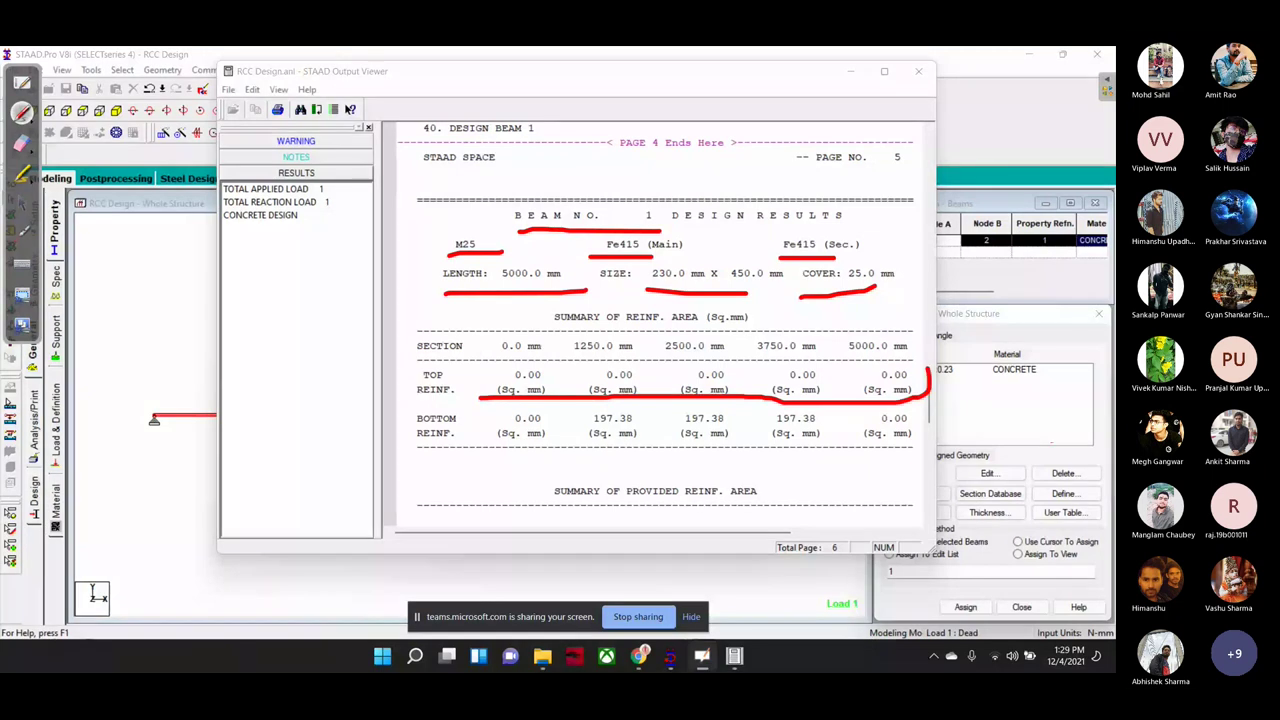
{"action": "left_click_drag", "start_coordinate": [430, 342], "coordinate": [928, 385]}
{"action": "left_click_drag", "start_coordinate": [752, 405], "coordinate": [496, 420]}
{"action": "left_click_drag", "start_coordinate": [752, 404], "coordinate": [438, 411]}
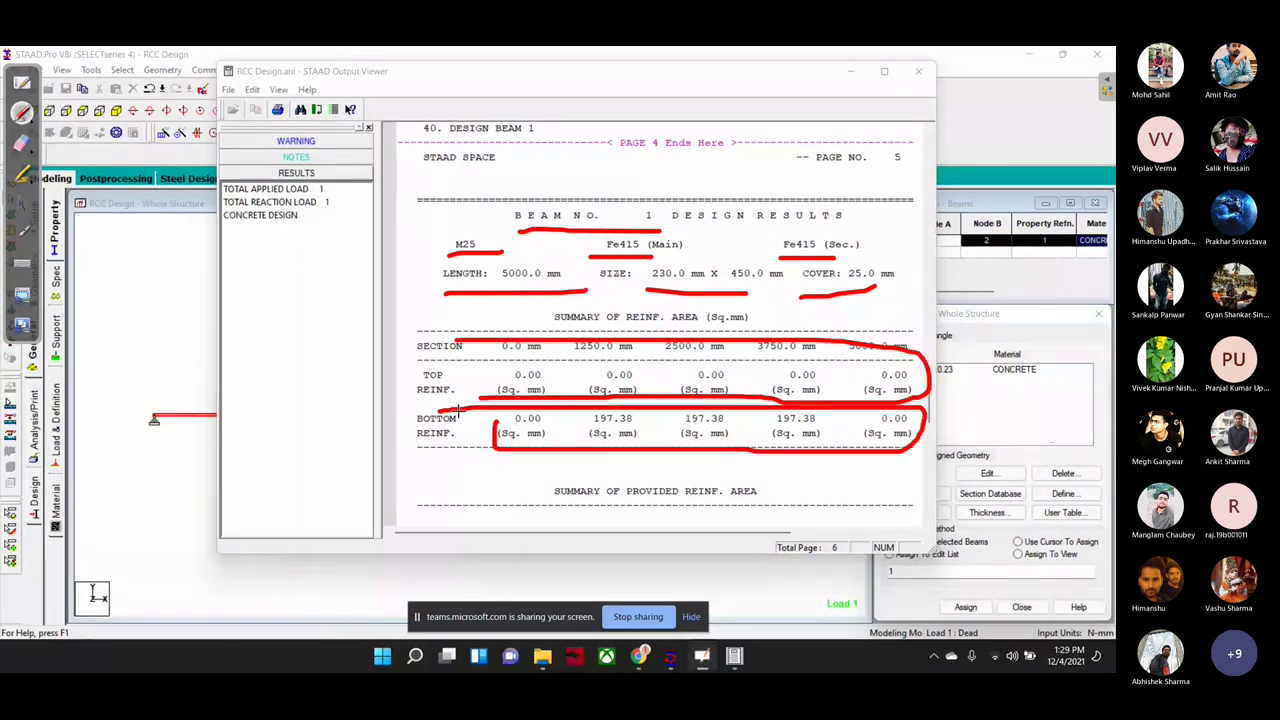
{"action": "left_click_drag", "start_coordinate": [670, 376], "coordinate": [784, 343]}
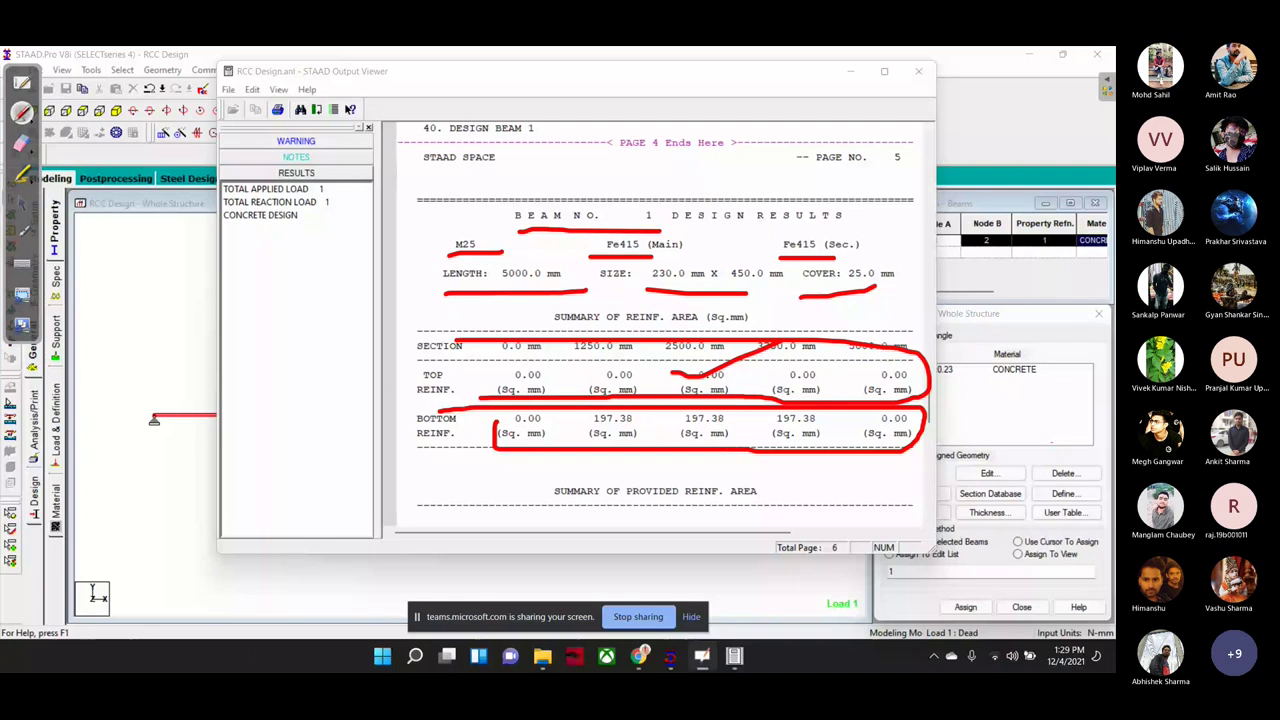
{"action": "left_click_drag", "start_coordinate": [648, 432], "coordinate": [814, 410]}
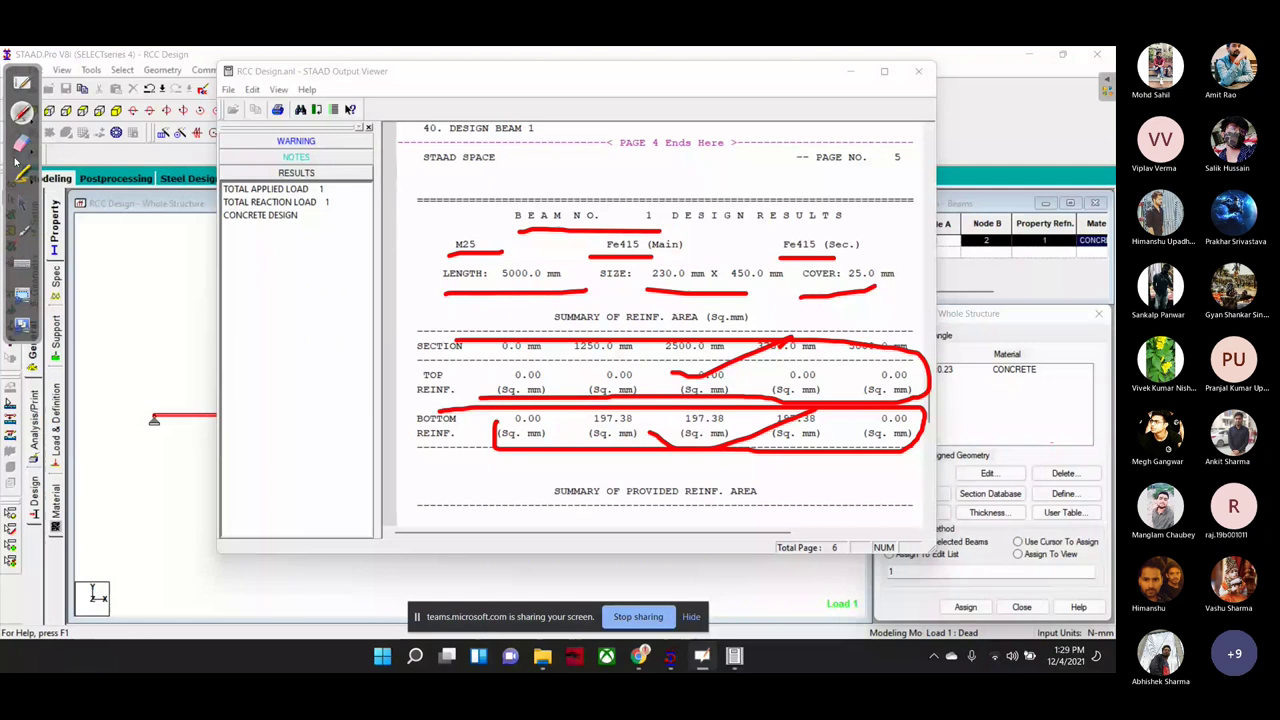
{"action": "mouse_move", "coordinate": [450, 245]}
{"action": "left_mouse_down"}
{"action": "mouse_move", "coordinate": [810, 290]}
{"action": "mouse_move", "coordinate": [945, 335]}
{"action": "left_mouse_up"}
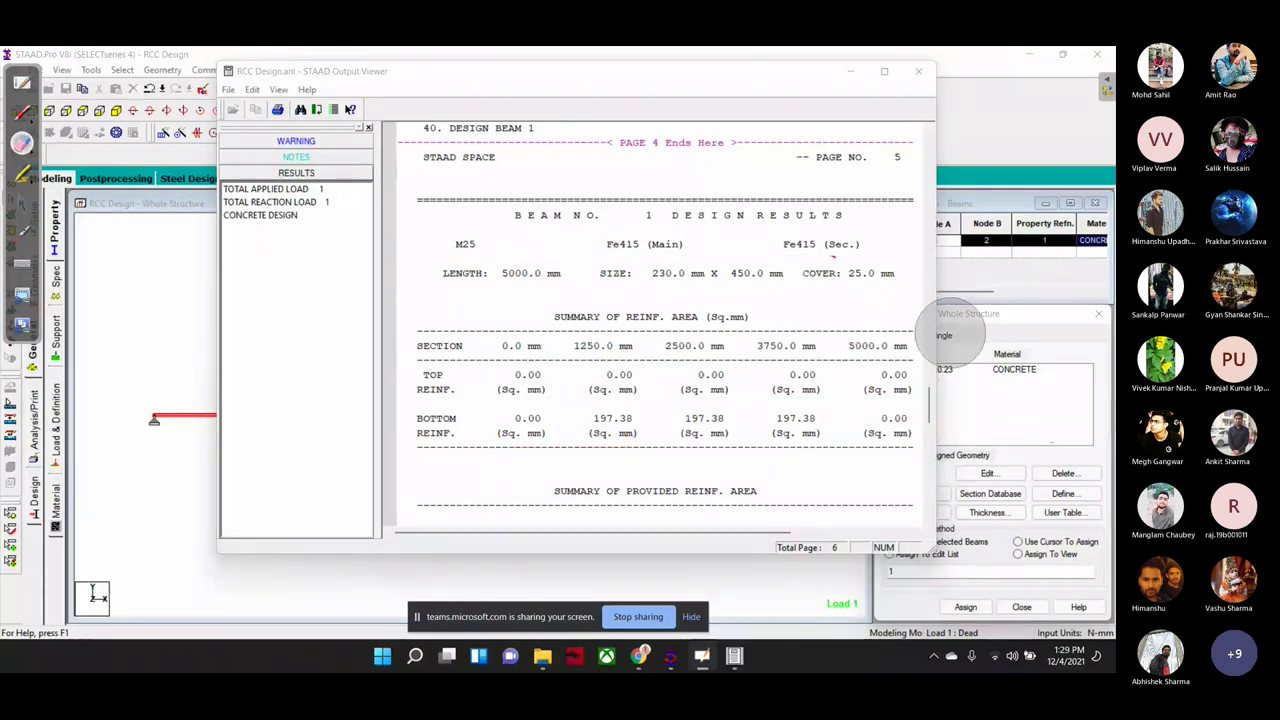
{"action": "left_click", "coordinate": [22, 203]}
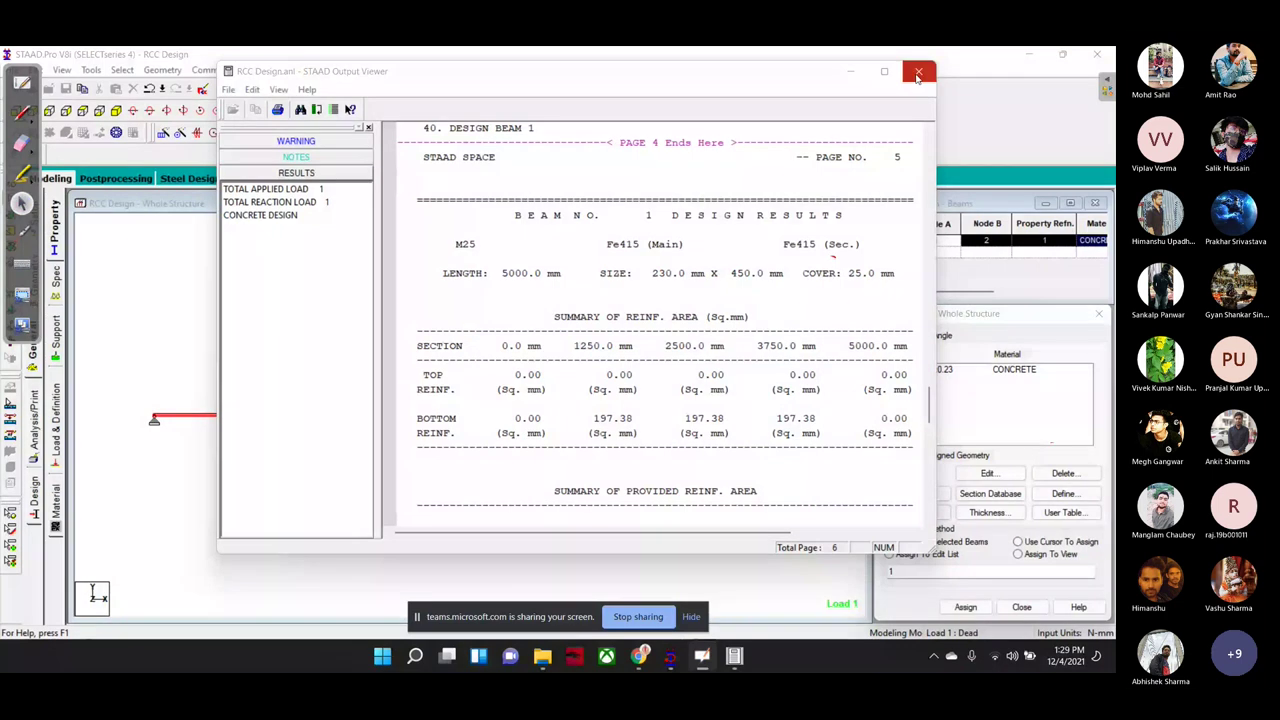
{"action": "left_click", "coordinate": [918, 73]}
{"action": "mouse_move", "coordinate": [654, 656]}
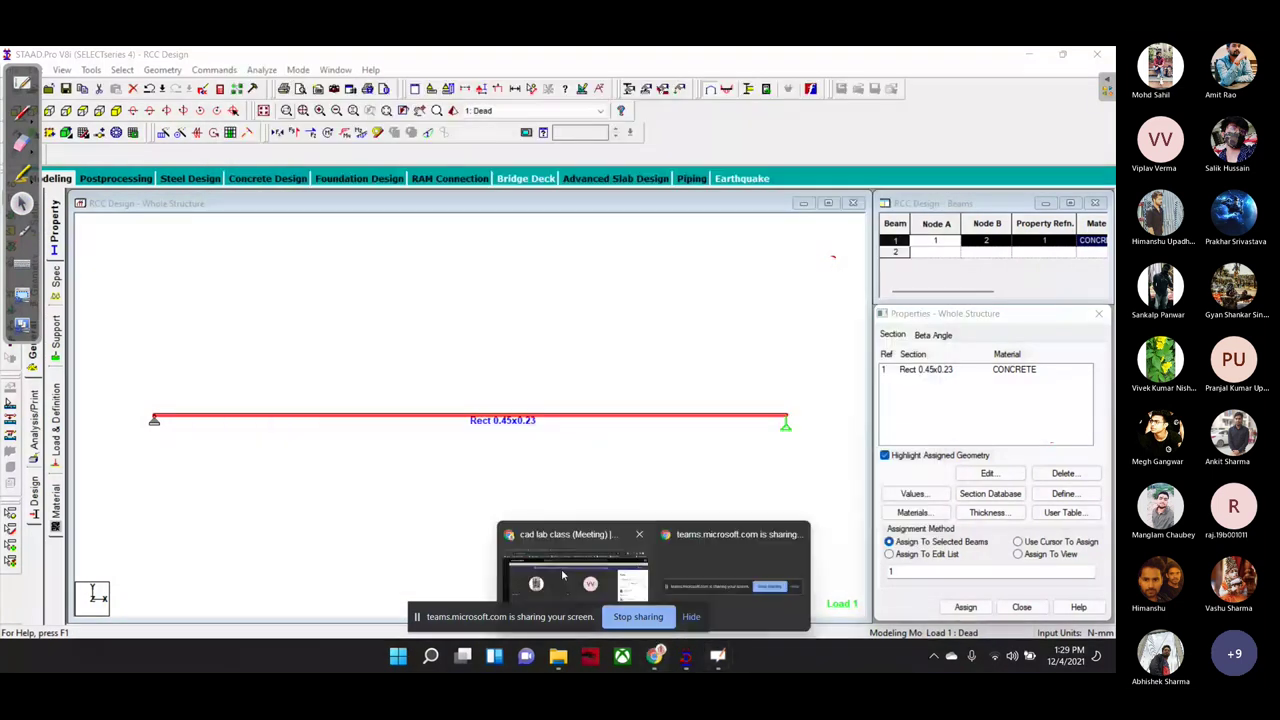
Step: Search Google for 'beam reinforcement' in a new Chrome tab and show the image results
{"action": "left_click", "coordinate": [563, 576]}
{"action": "key", "text": "ctrl+t"}
{"action": "type", "text": "b"}
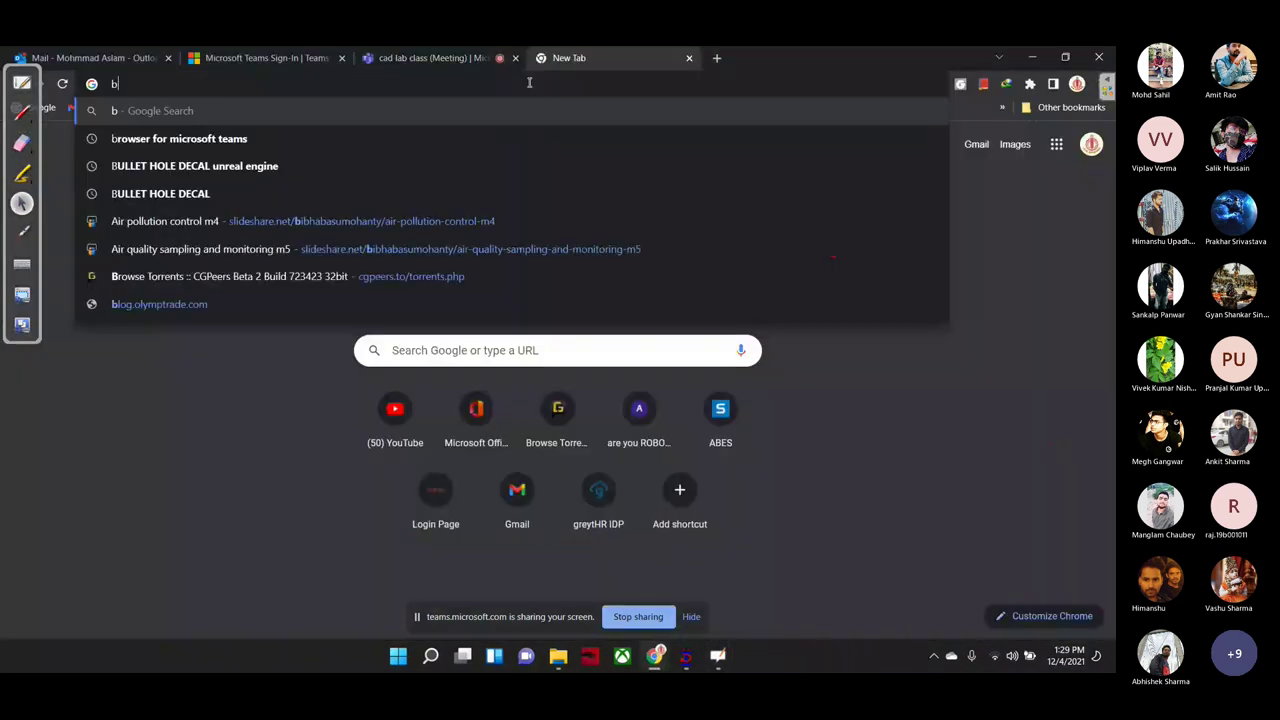
{"action": "type", "text": "eam "}
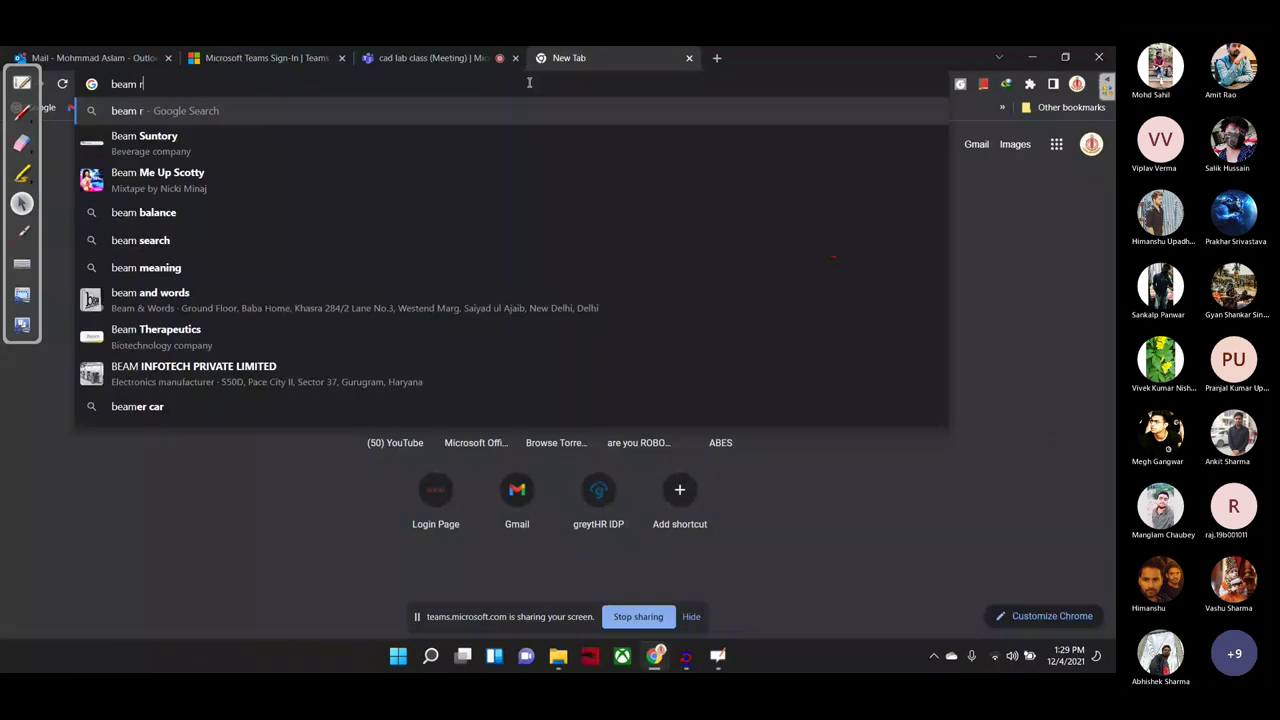
{"action": "type", "text": "reinforcement"}
{"action": "key", "text": "Return"}
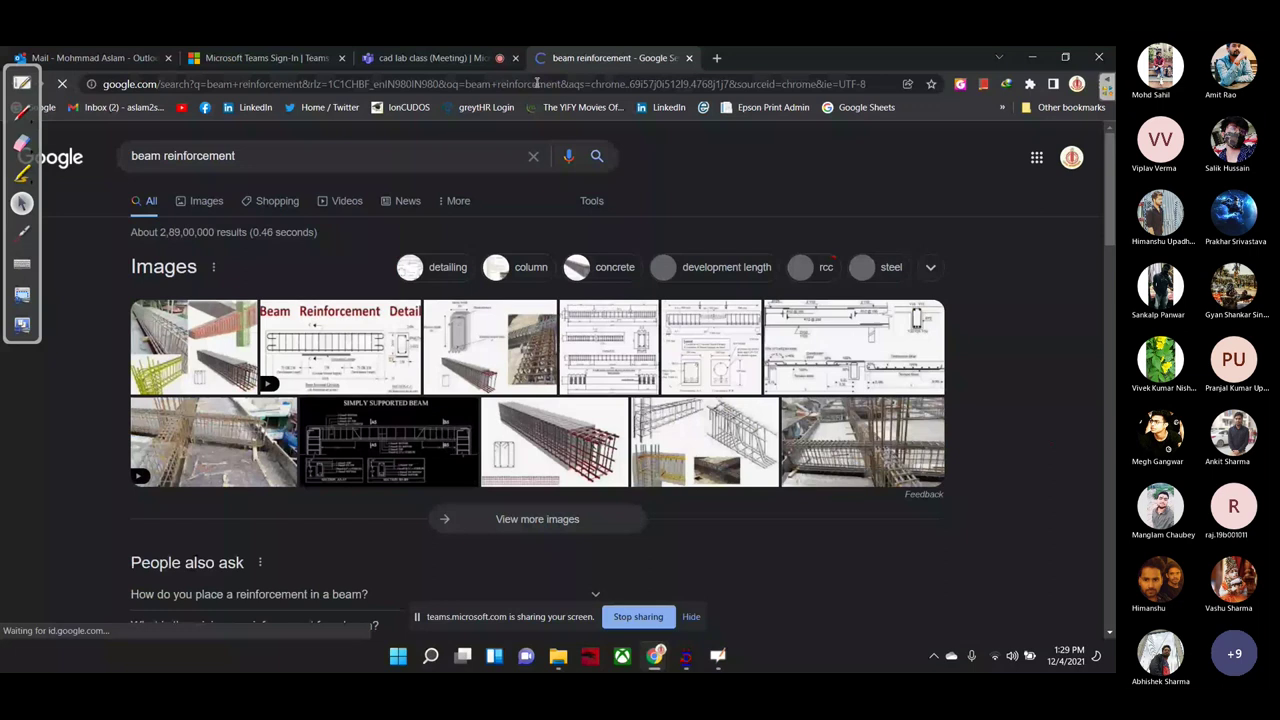
{"action": "left_click", "coordinate": [205, 205]}
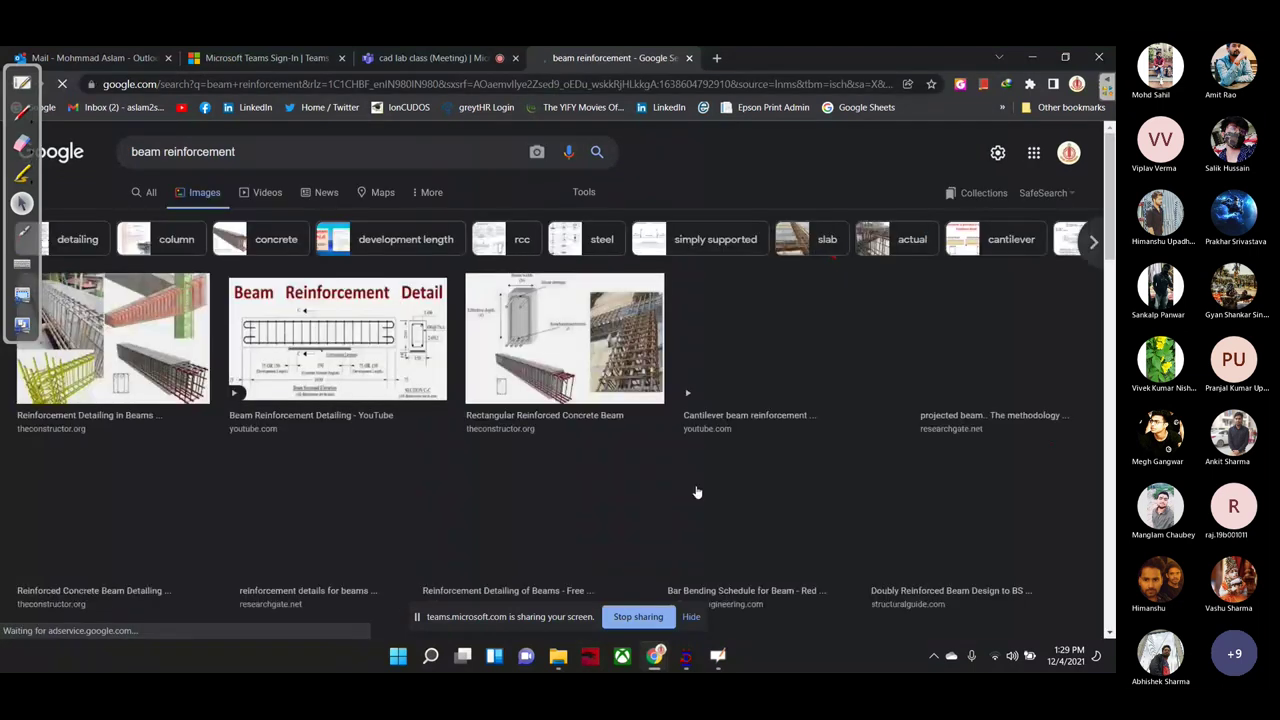
Step: Save the rebar cage image to the Desktop as a JPEG and open it
{"action": "left_click", "coordinate": [757, 512]}
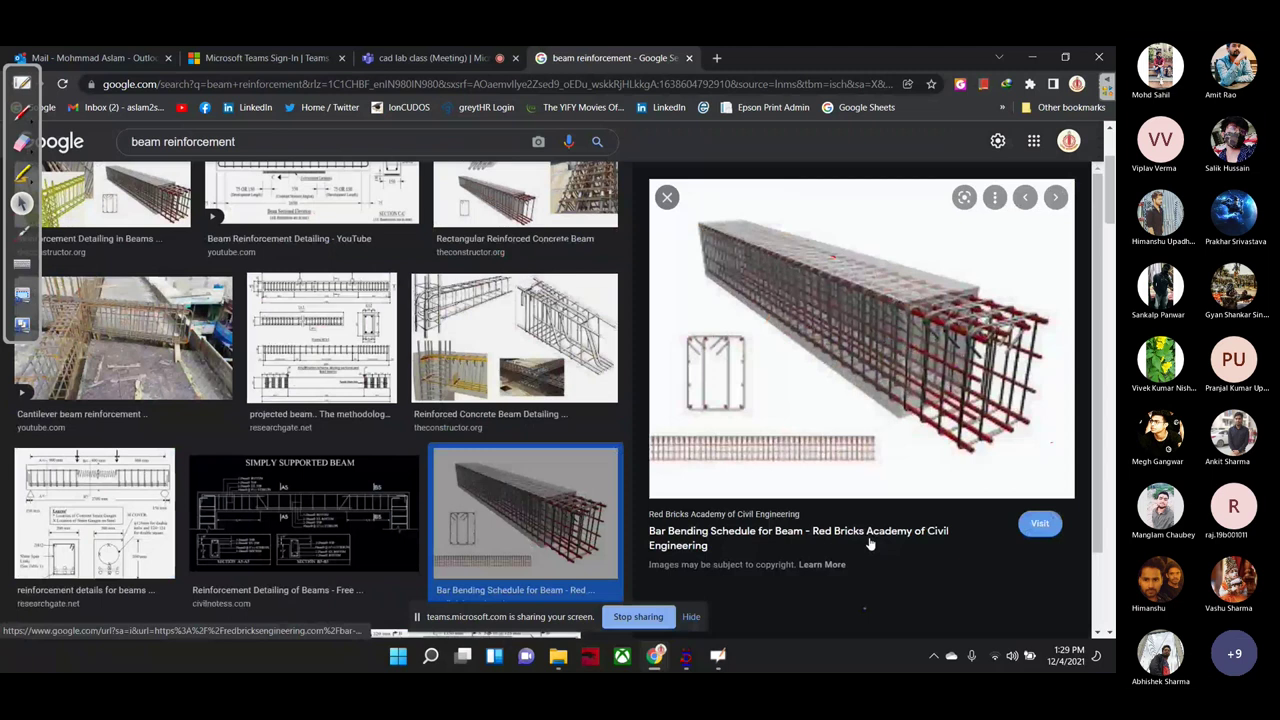
{"action": "right_click", "coordinate": [730, 420]}
{"action": "left_click", "coordinate": [785, 462]}
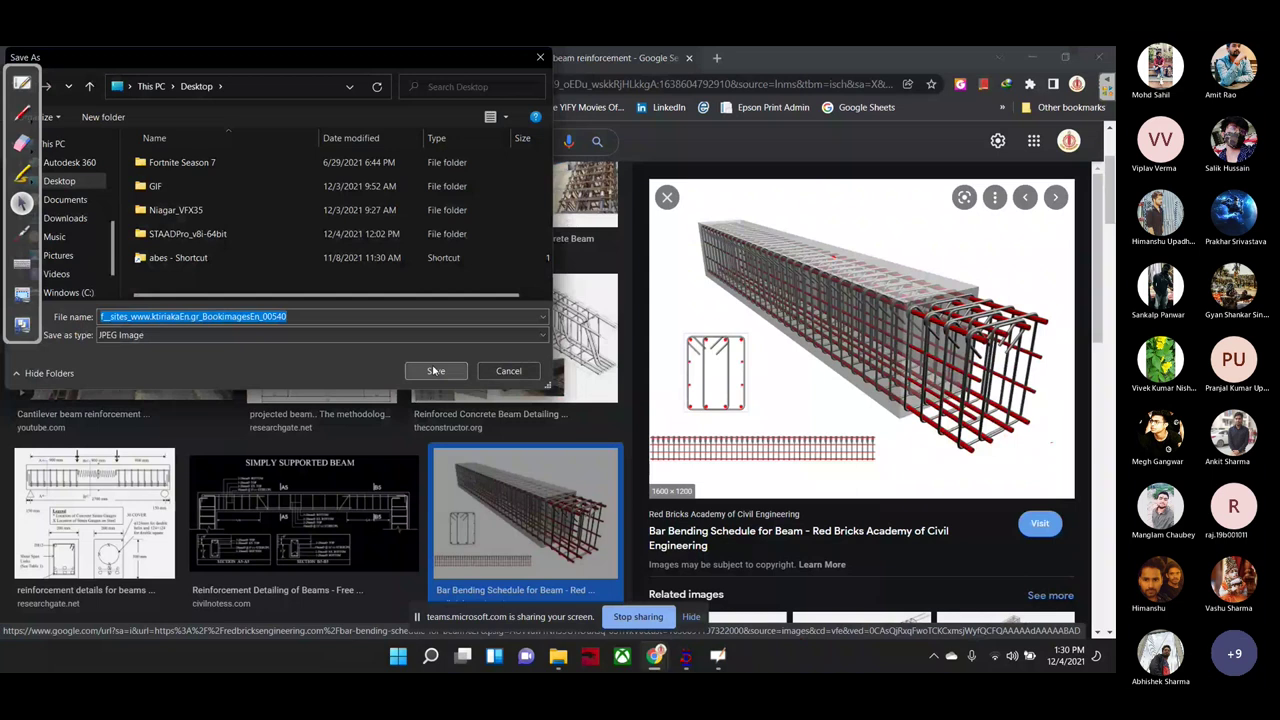
{"action": "left_click", "coordinate": [434, 371]}
{"action": "key", "text": "super+d"}
{"action": "double_click", "coordinate": [141, 260]}
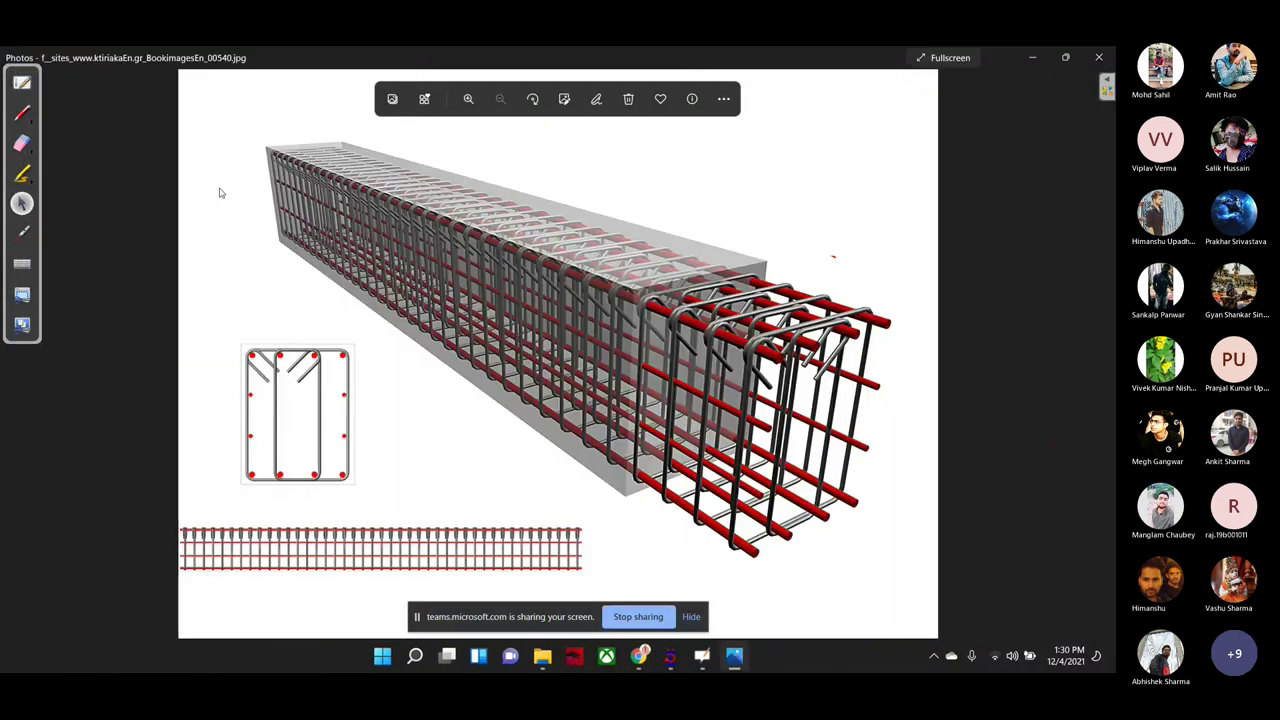
Step: Mark up the rebar cage's bars, corners and stirrups with the red pen
{"action": "key", "text": "ctrl+F2"}
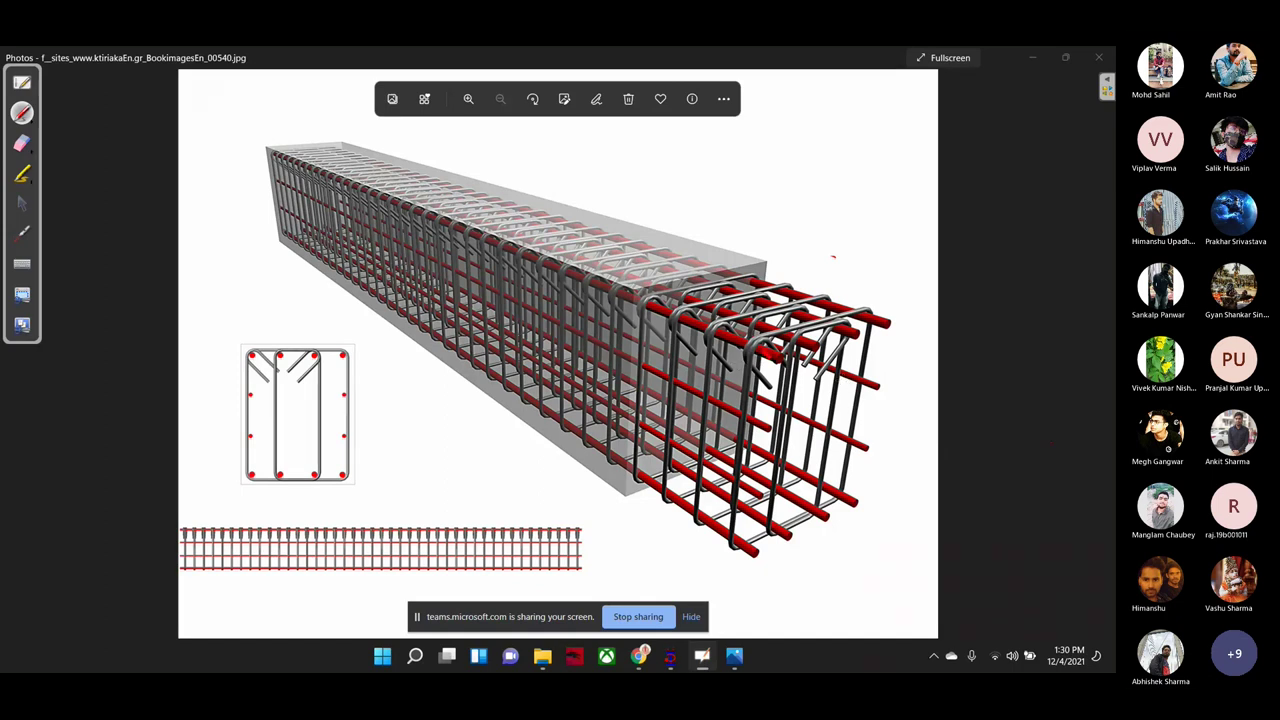
{"action": "left_click_drag", "start_coordinate": [765, 355], "coordinate": [889, 300]}
{"action": "mouse_move", "coordinate": [782, 532]}
{"action": "left_mouse_down"}
{"action": "mouse_move", "coordinate": [757, 551]}
{"action": "mouse_move", "coordinate": [858, 488]}
{"action": "left_mouse_up"}
{"action": "left_click_drag", "start_coordinate": [879, 392], "coordinate": [907, 371]}
{"action": "left_click_drag", "start_coordinate": [876, 436], "coordinate": [893, 428]}
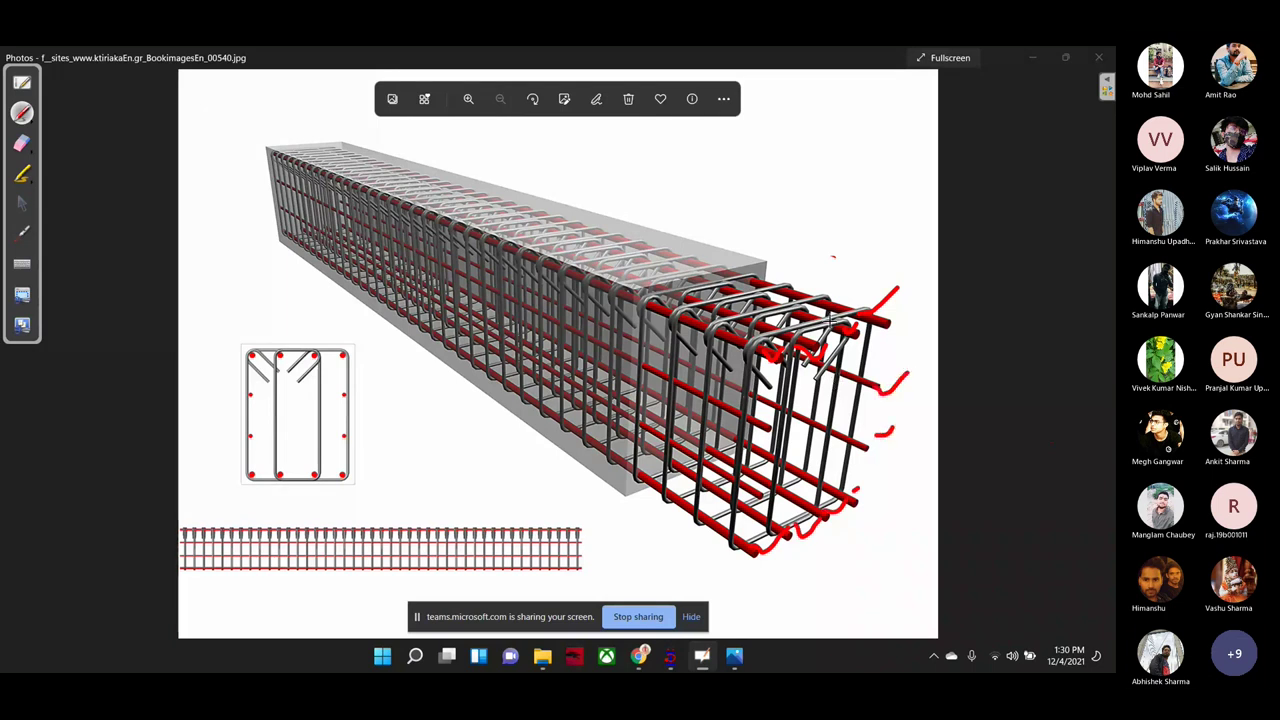
{"action": "left_click_drag", "start_coordinate": [831, 318], "coordinate": [836, 300]}
{"action": "left_click_drag", "start_coordinate": [800, 330], "coordinate": [790, 360]}
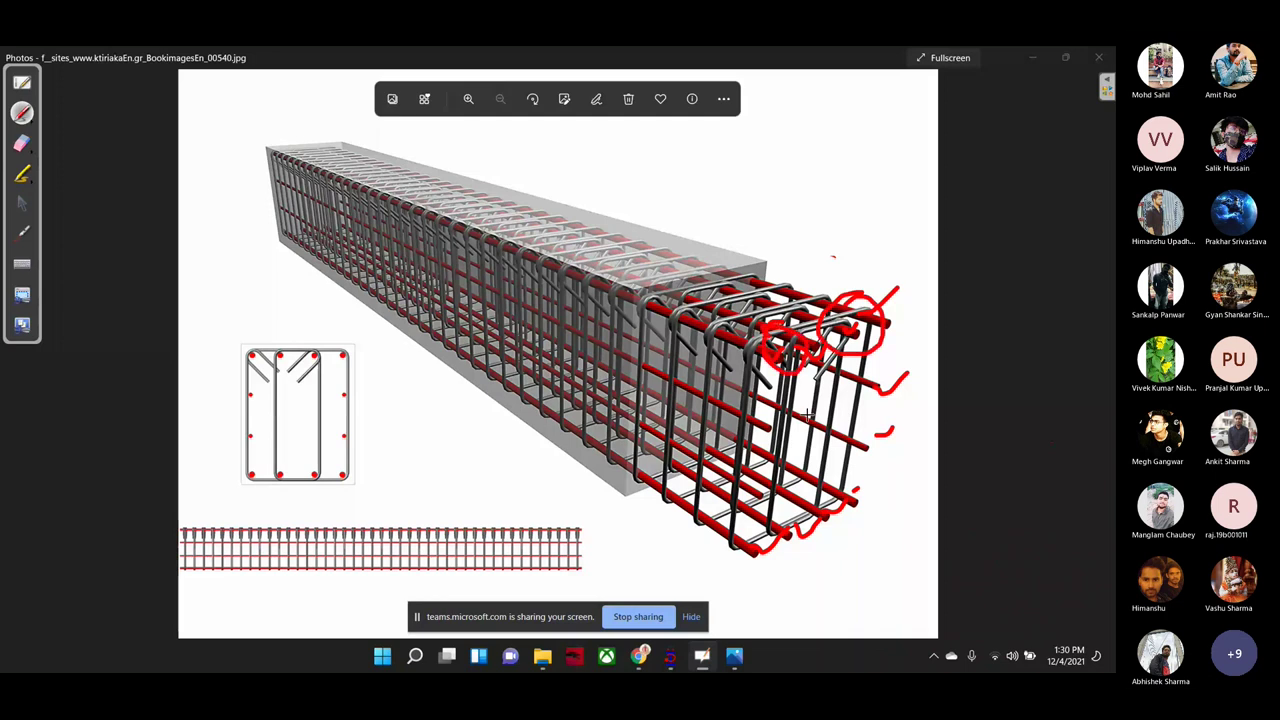
{"action": "left_click_drag", "start_coordinate": [790, 505], "coordinate": [785, 510]}
{"action": "left_click_drag", "start_coordinate": [845, 445], "coordinate": [833, 512]}
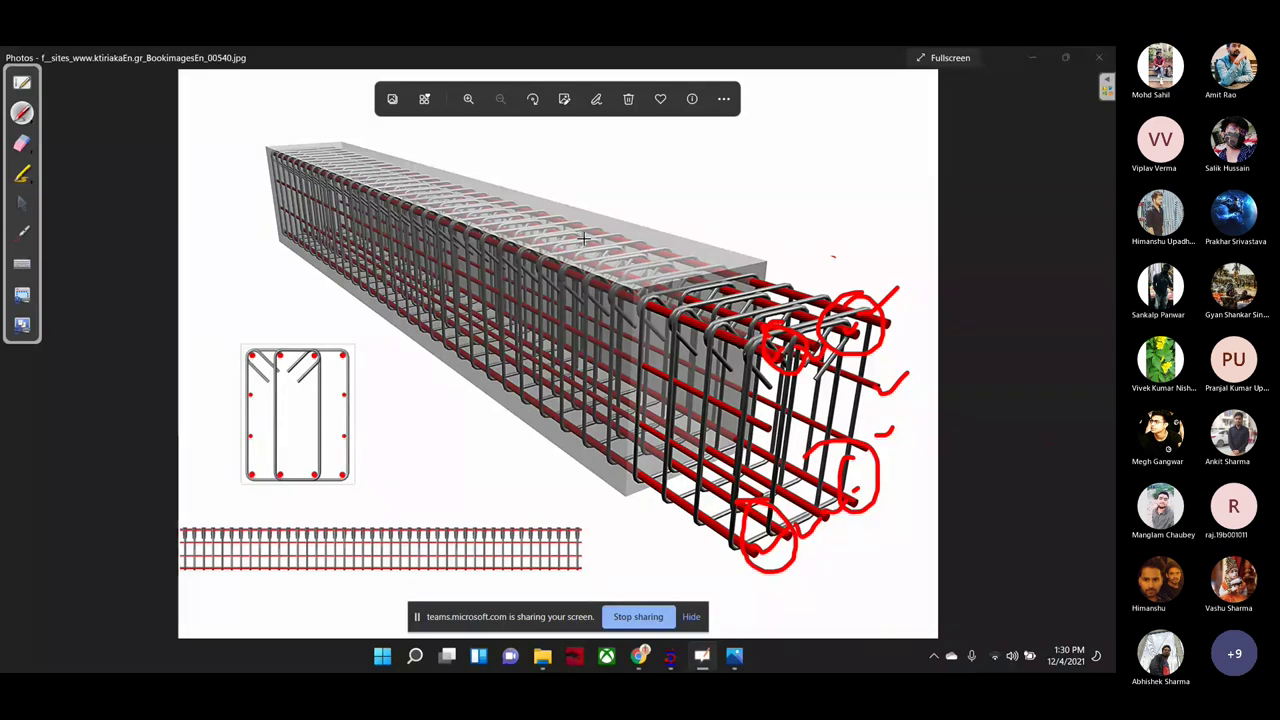
{"action": "mouse_move", "coordinate": [527, 160]}
{"action": "left_mouse_down"}
{"action": "mouse_move", "coordinate": [640, 305]}
{"action": "mouse_move", "coordinate": [826, 185]}
{"action": "left_mouse_up"}
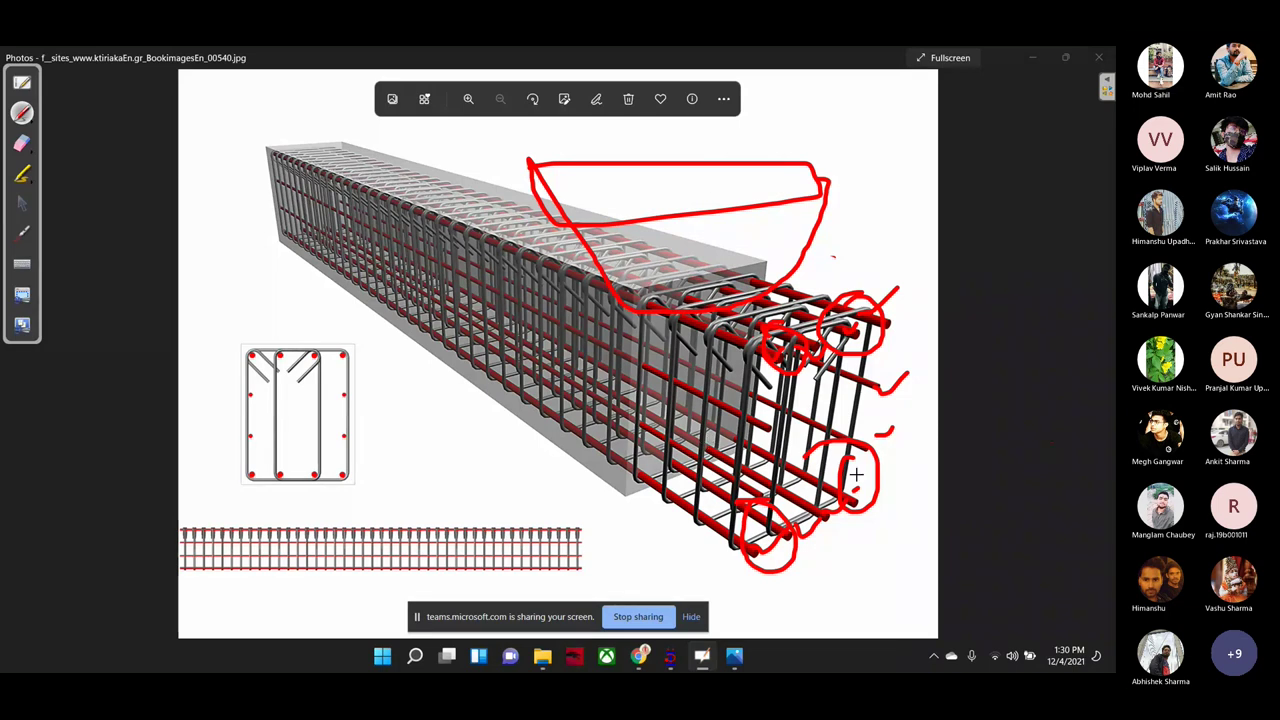
{"action": "left_click_drag", "start_coordinate": [742, 338], "coordinate": [728, 522]}
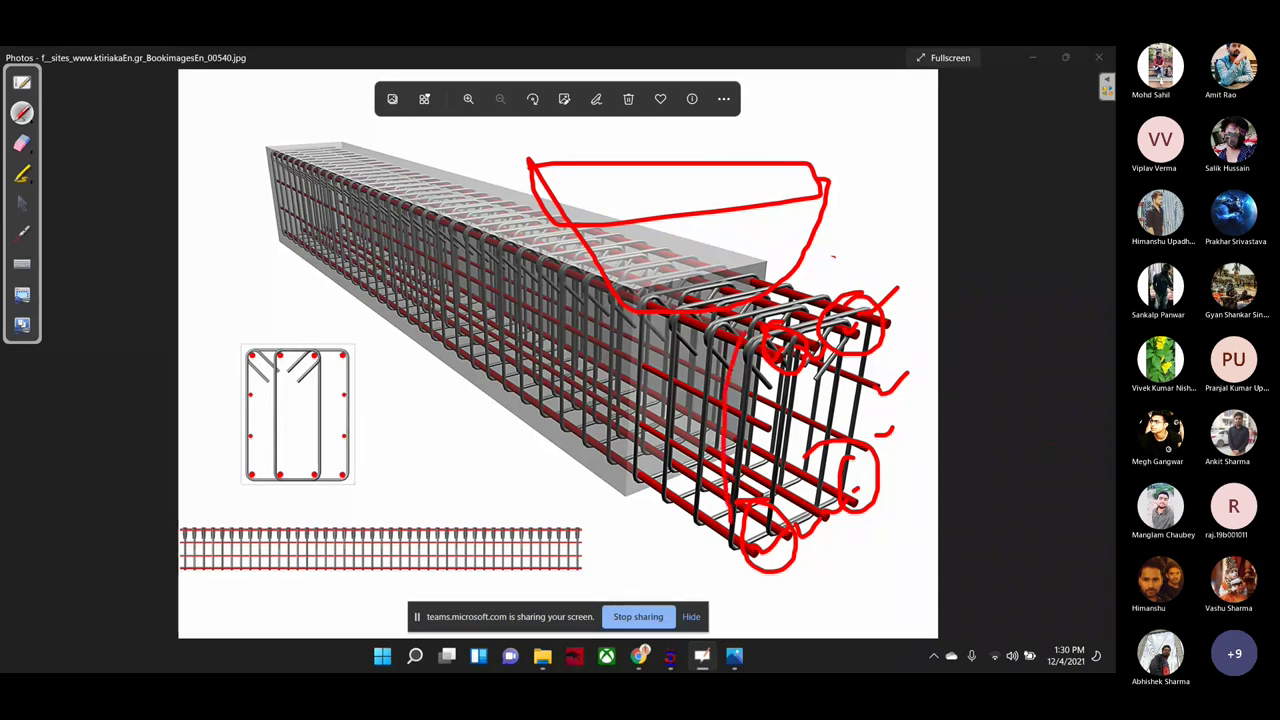
{"action": "left_click_drag", "start_coordinate": [776, 366], "coordinate": [702, 368]}
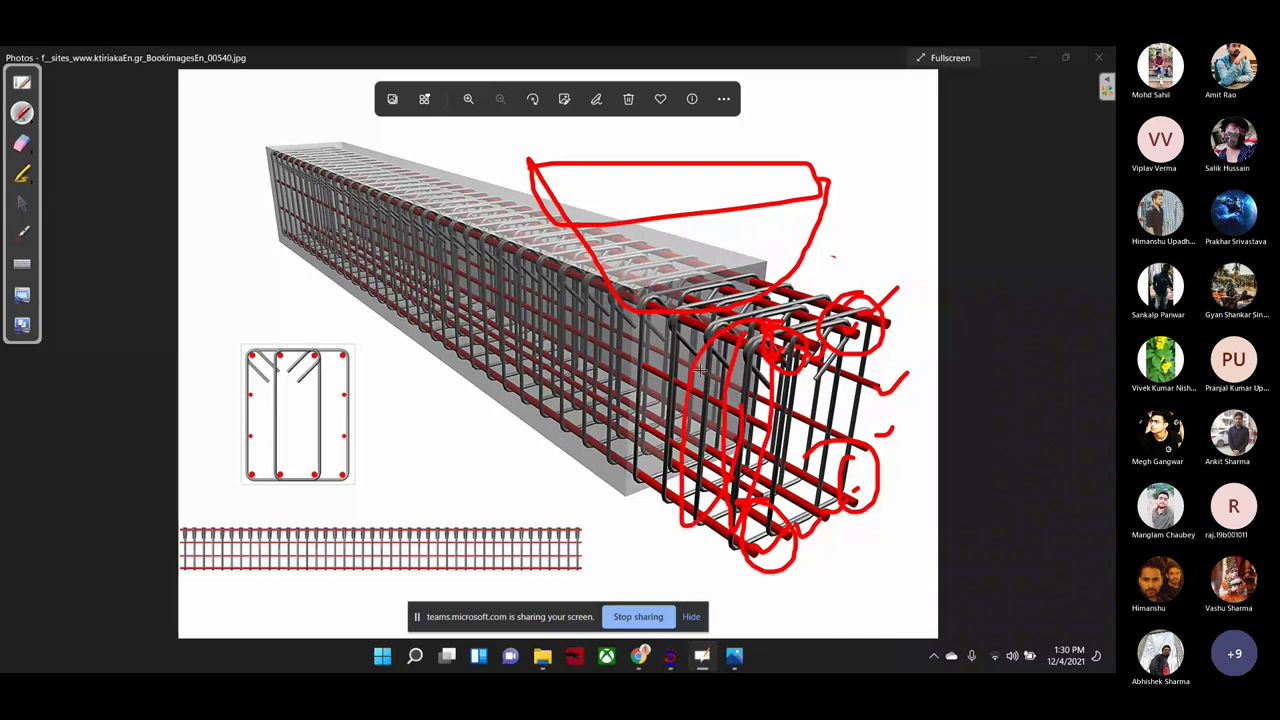
{"action": "left_click_drag", "start_coordinate": [680, 298], "coordinate": [618, 305]}
Step: Erase all the red ink, then restore and close the Photos window
{"action": "left_click", "coordinate": [22, 143]}
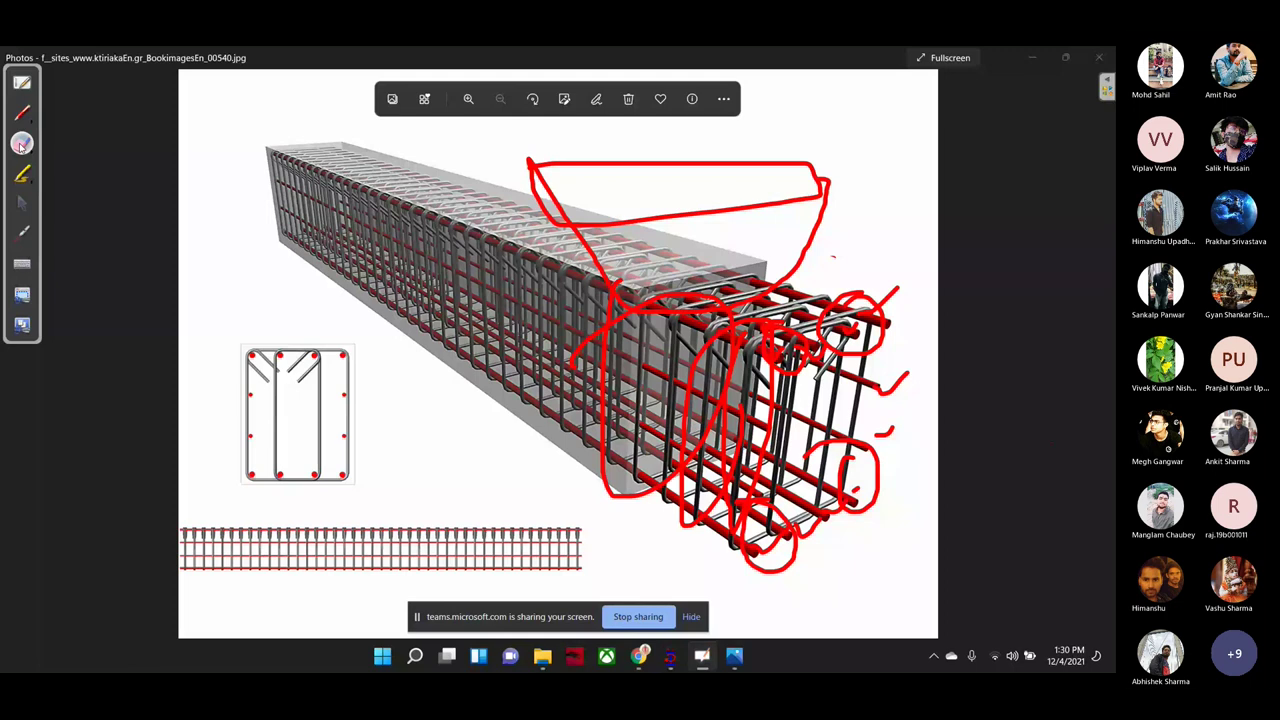
{"action": "double_click", "coordinate": [22, 143]}
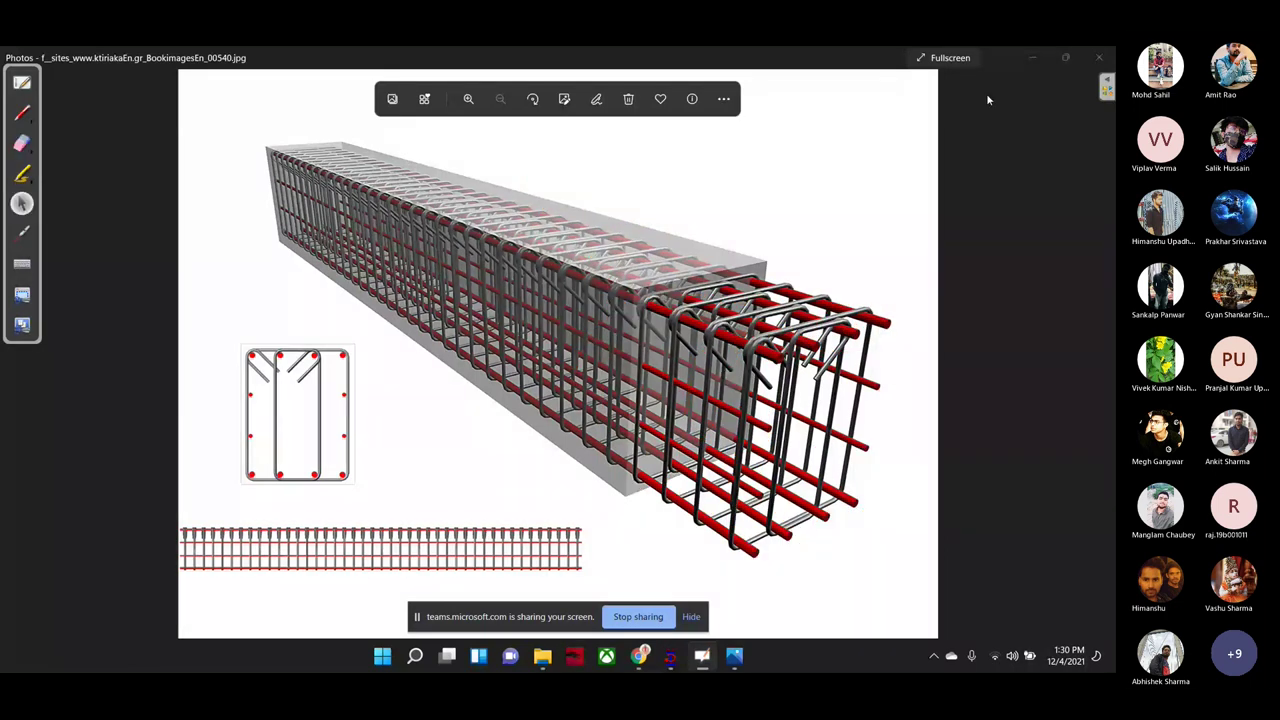
{"action": "left_click", "coordinate": [1065, 57]}
{"action": "left_click", "coordinate": [763, 58]}
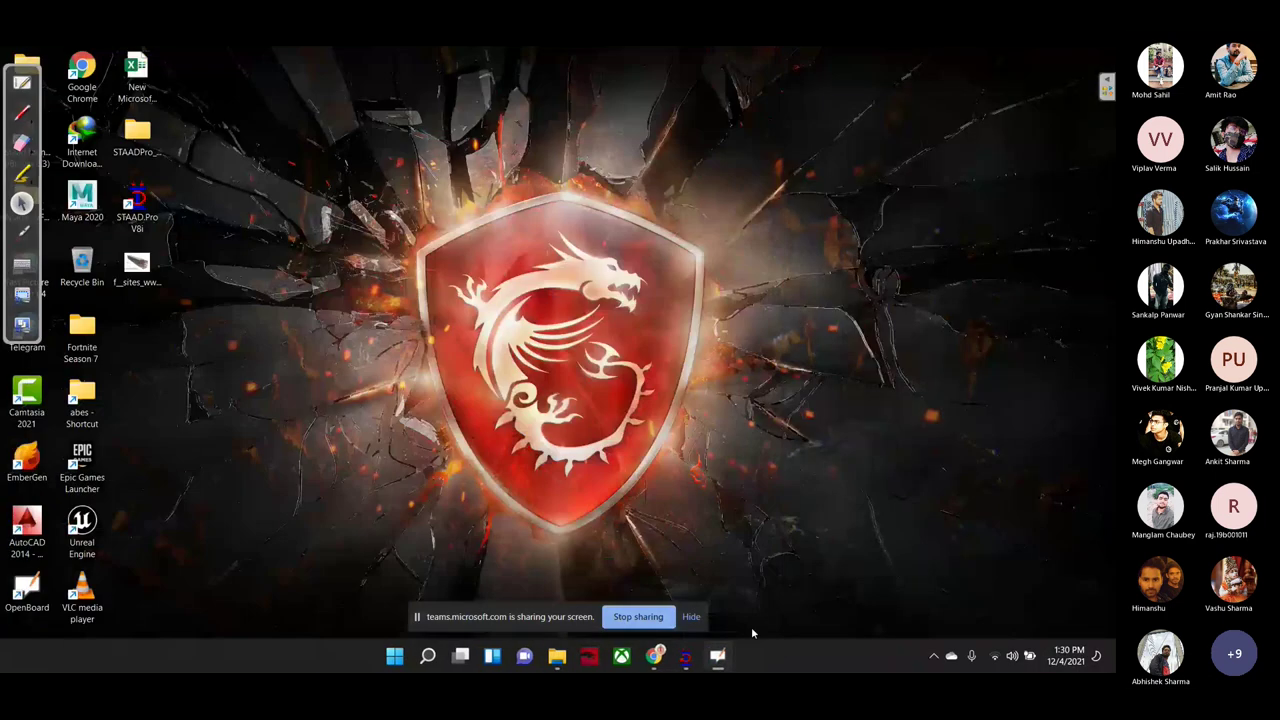
Step: Bring the STAAD.Pro beam model back into view, then switch to the browser's Teams meeting
{"action": "left_click", "coordinate": [684, 658]}
{"action": "mouse_move", "coordinate": [654, 656]}
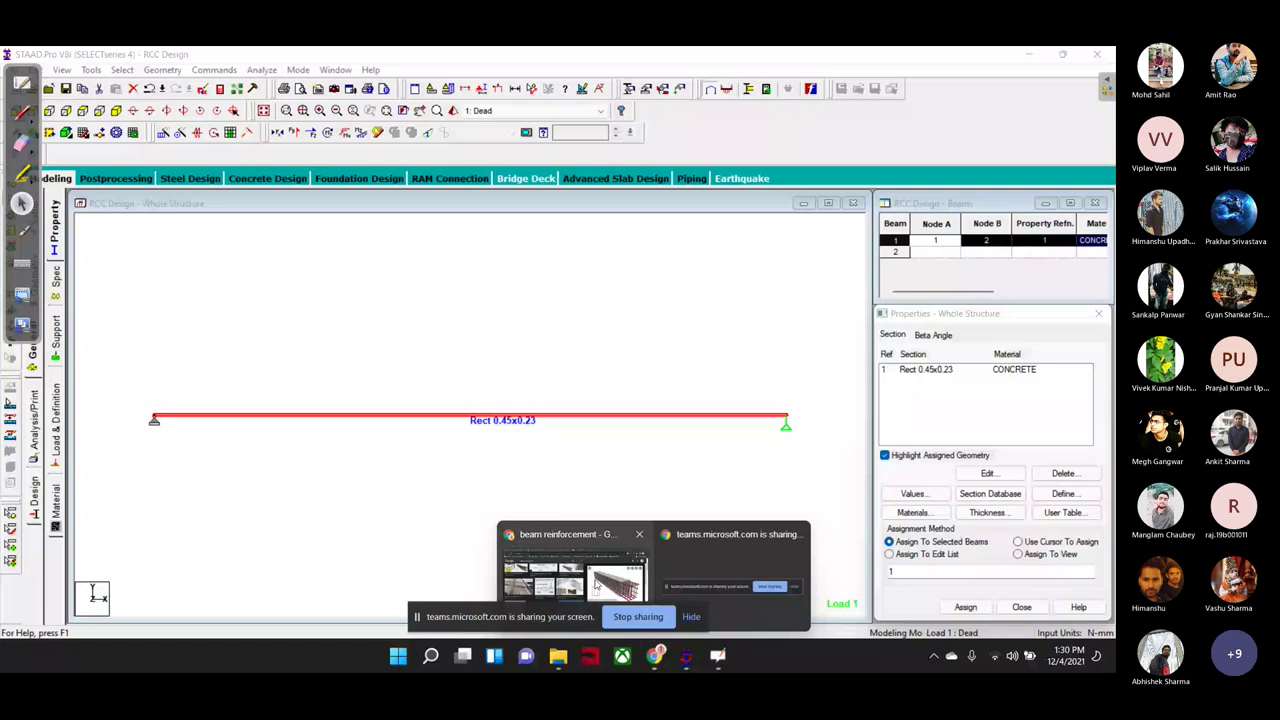
{"action": "left_click", "coordinate": [595, 584]}
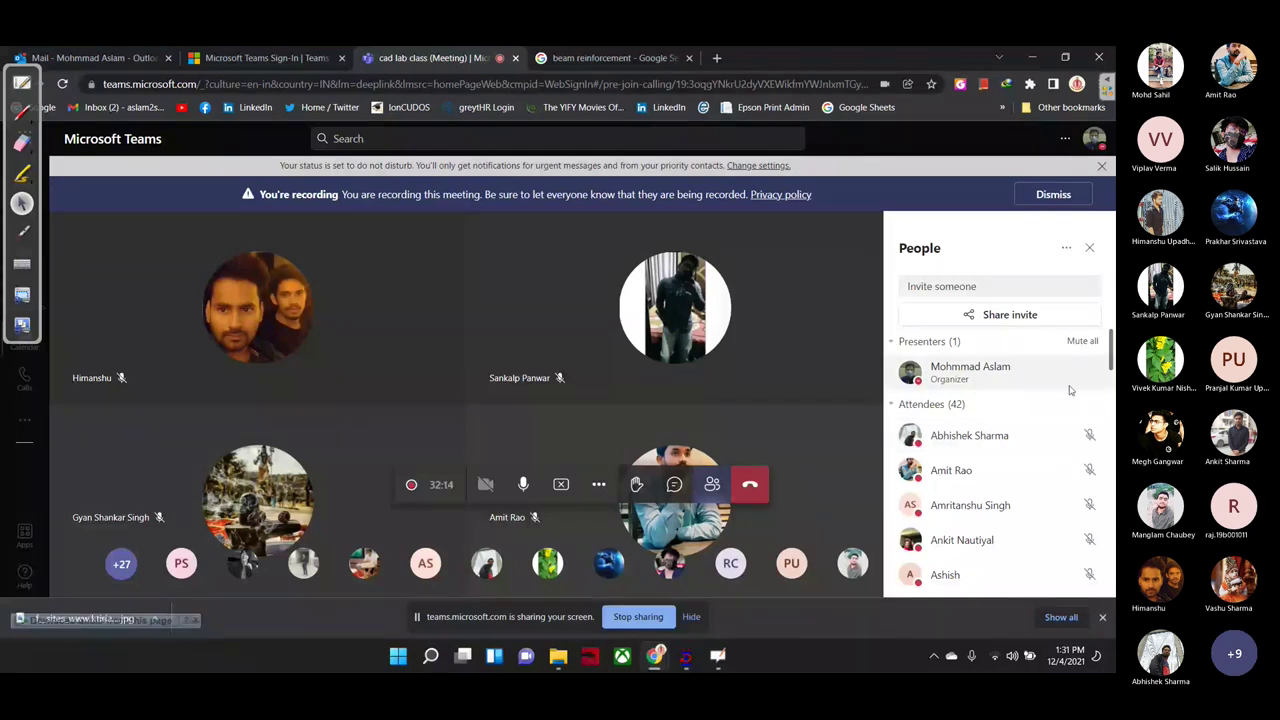
Step: Download the attendance list from the People panel's more-options menu
{"action": "left_click", "coordinate": [1066, 247]}
{"action": "left_click", "coordinate": [1000, 352]}
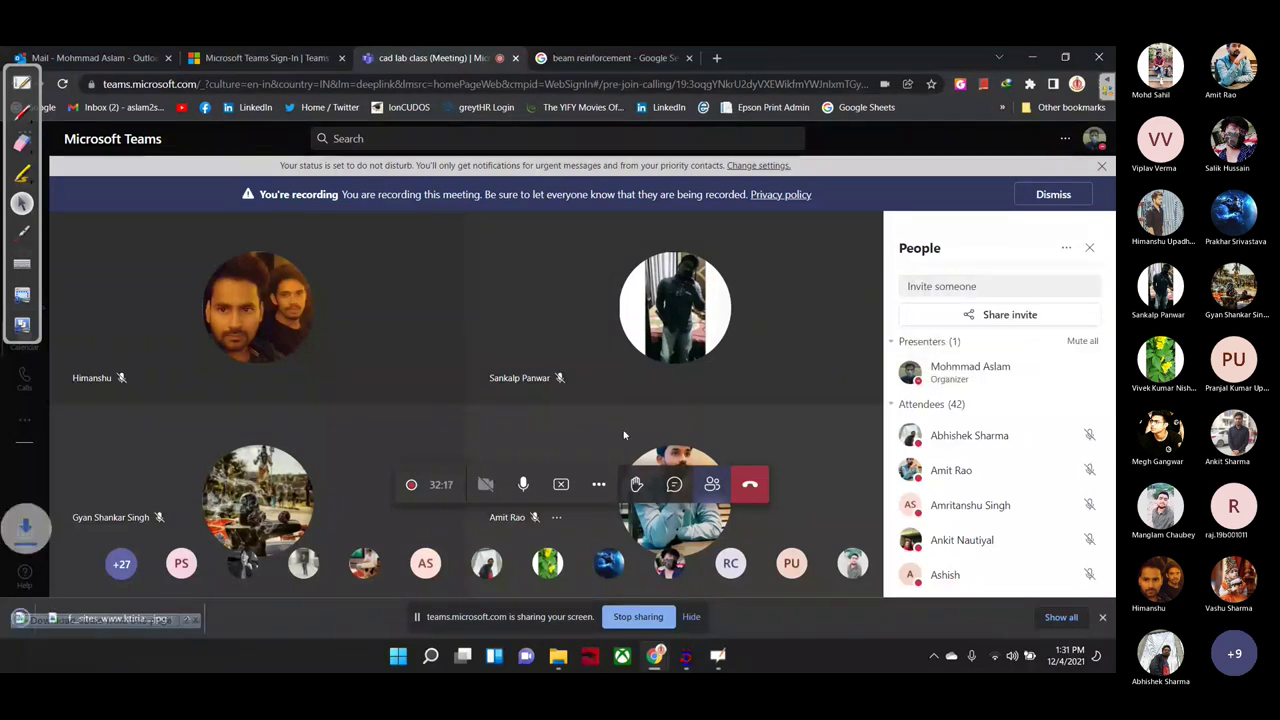